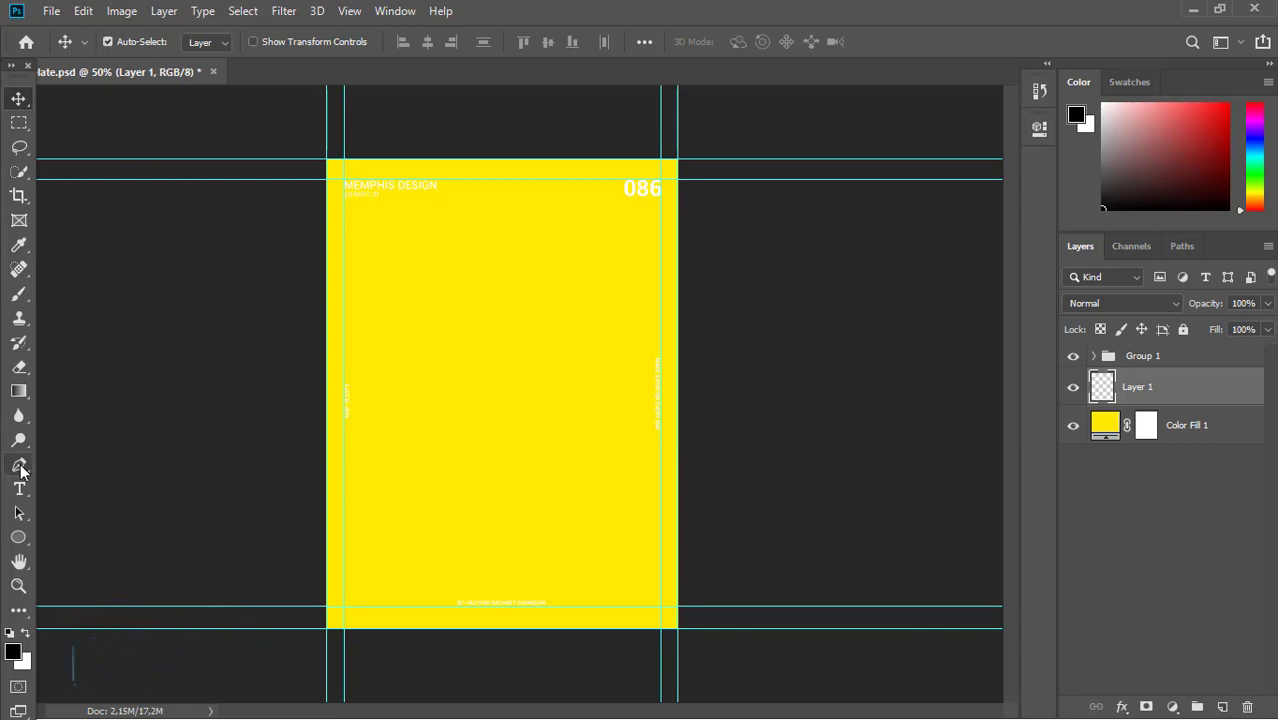
Draw a closed wavy path around the poster's lower-left corner with the Curvature Pen tool and convert it to a selection.
left_click(326, 438)
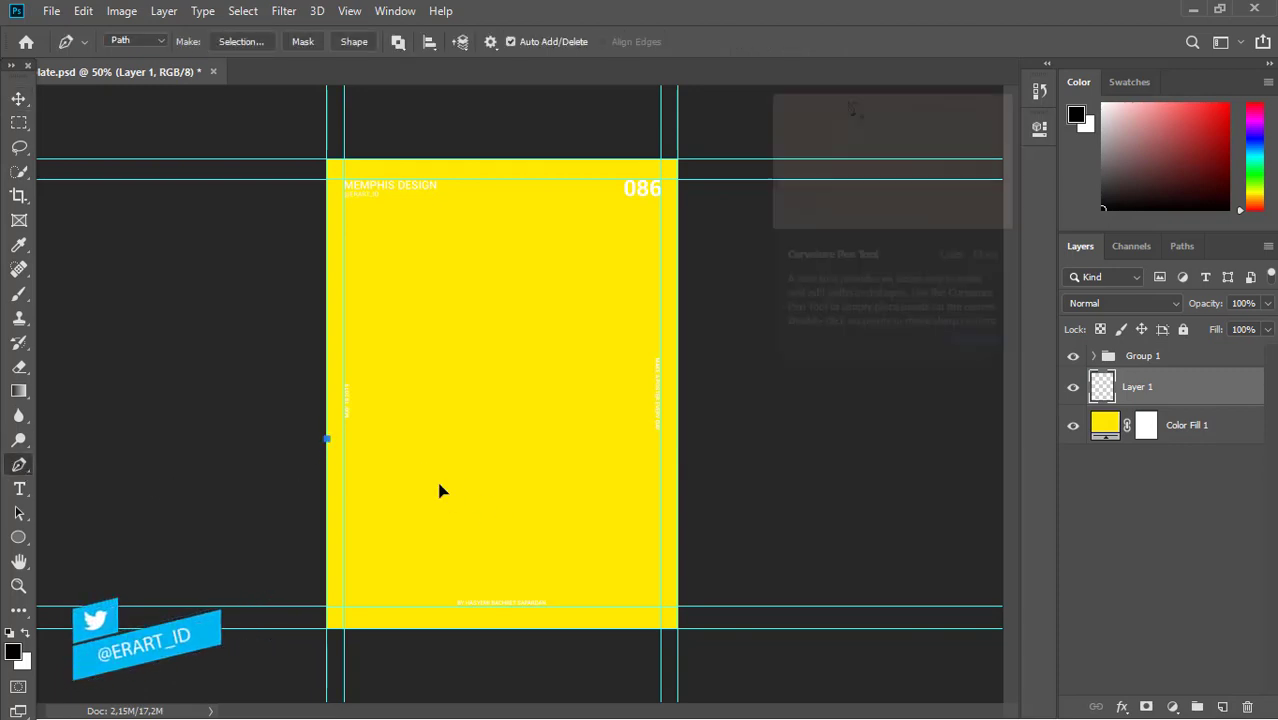
left_click_drag(443, 511, 443, 511)
left_click_drag(510, 541, 511, 541)
left_click_drag(582, 570, 613, 607)
left_click(627, 649)
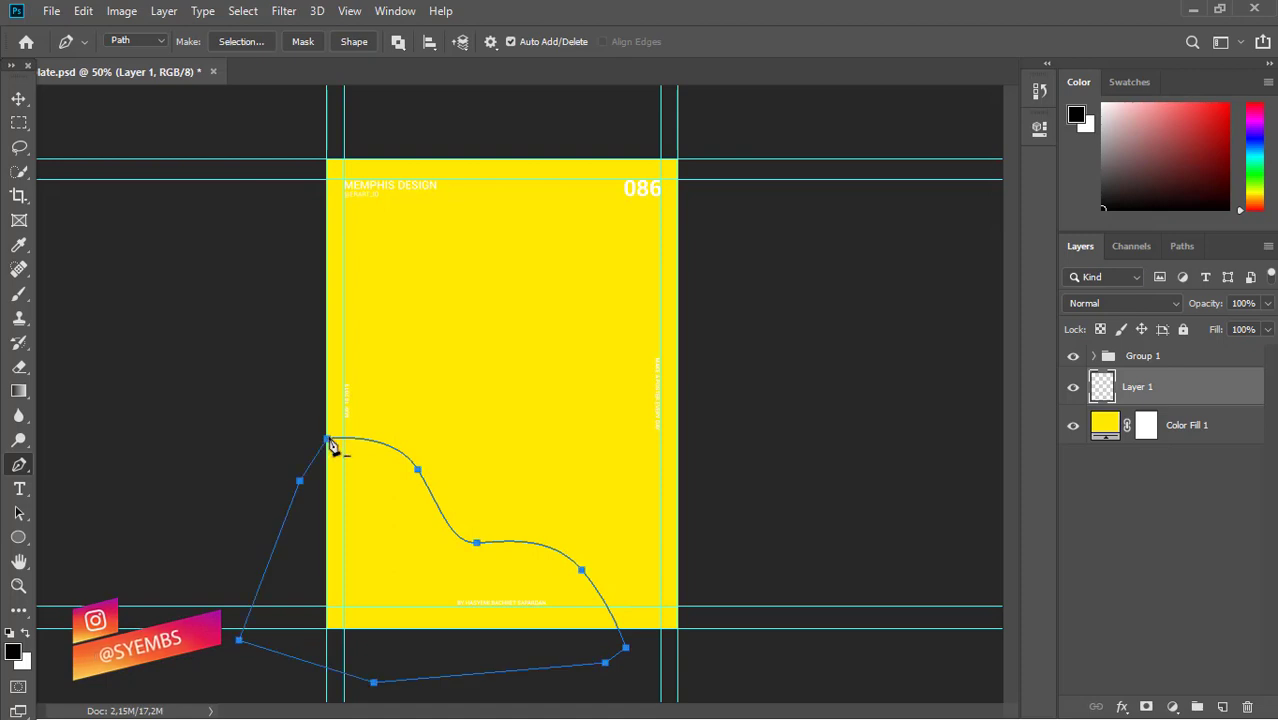
right_click(333, 447)
left_click(428, 377)
key("Return")
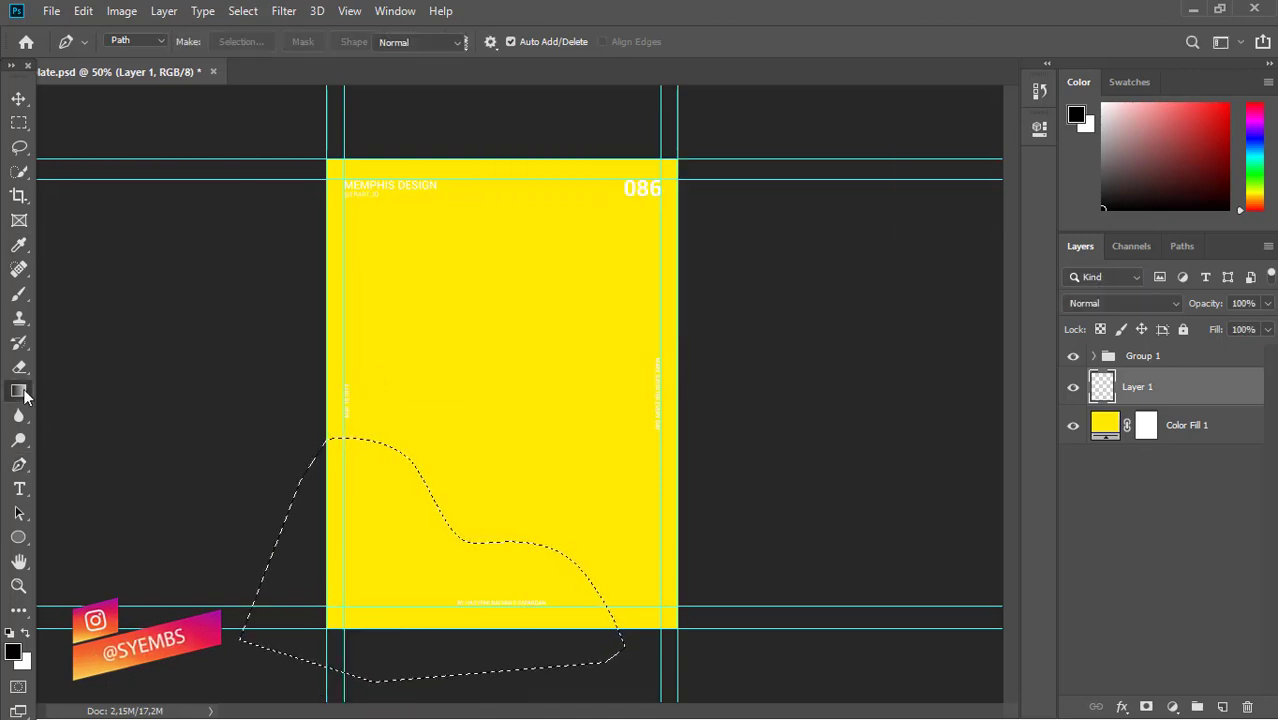
Fill the lower-left selection with a vivid blue using the Paint Bucket tool.
right_click(25, 397)
left_click(80, 409)
left_click(13, 652)
left_click(652, 215)
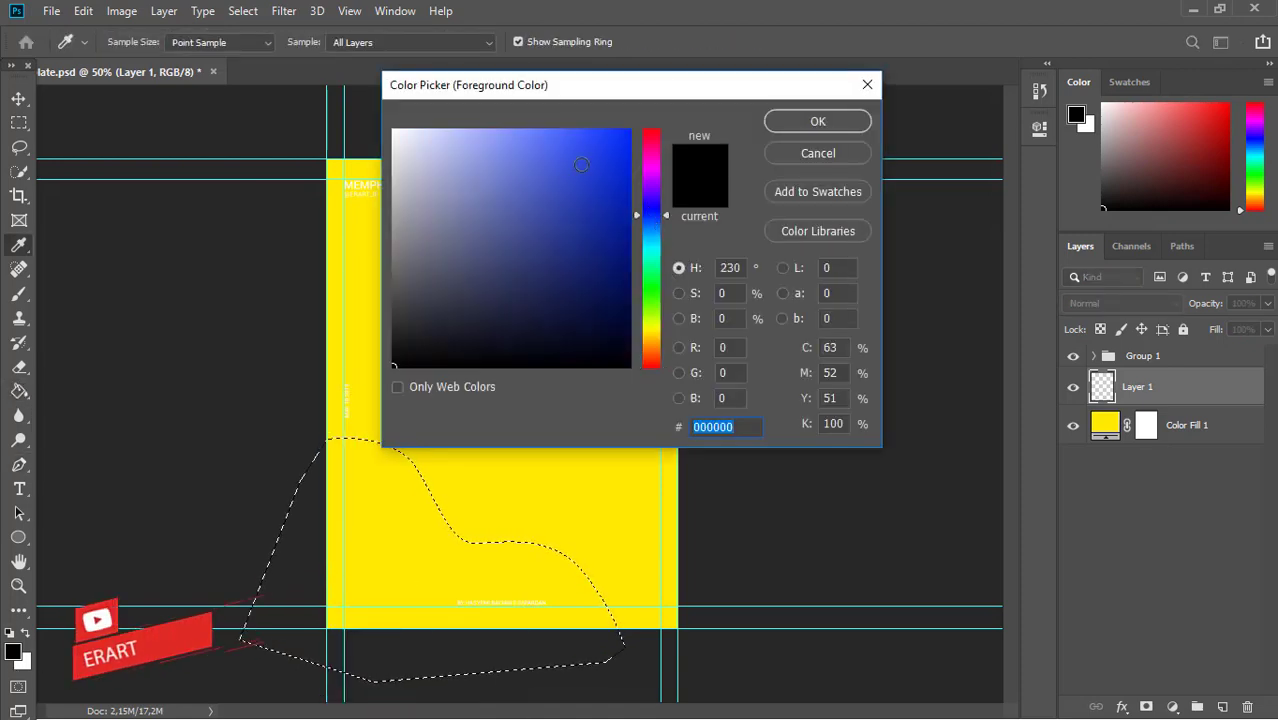
left_click(628, 131)
left_click(818, 121)
left_click(440, 530)
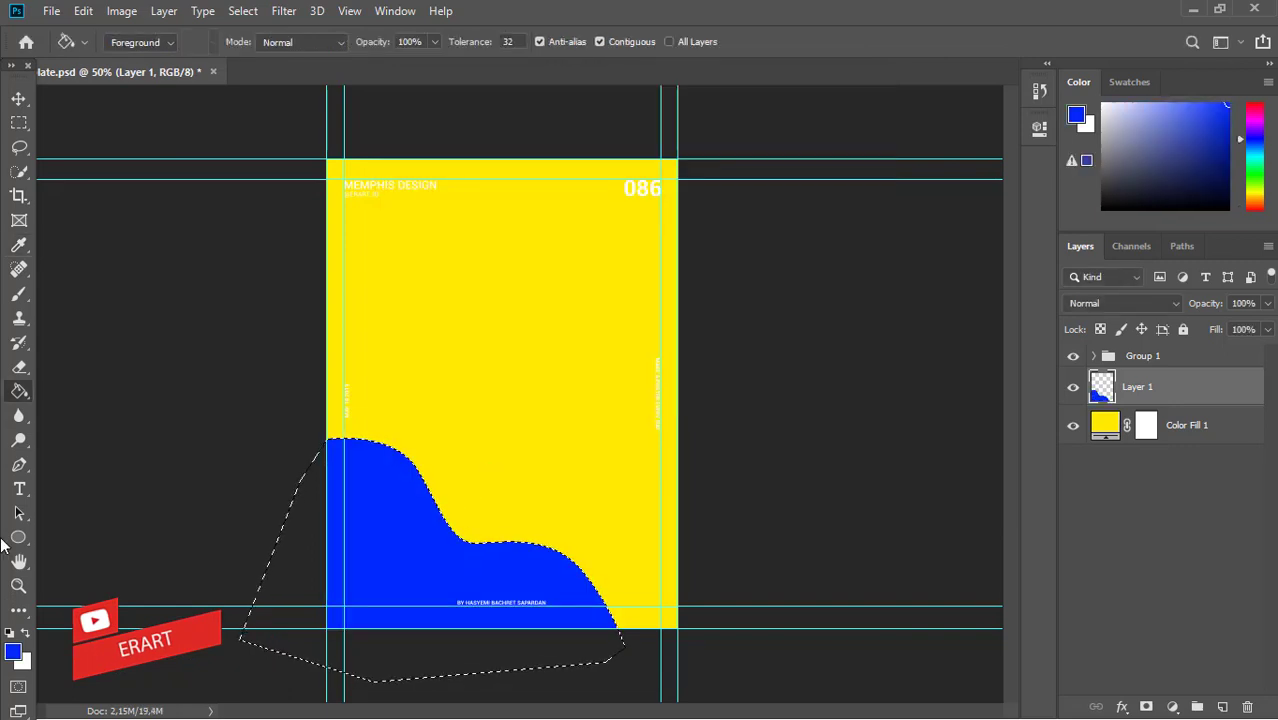
Refill the lower-left shape with a slightly duller, darker blue and deselect it.
left_click(13, 652)
left_click_drag(651, 222, 579, 180)
left_click(818, 124)
left_click(379, 522)
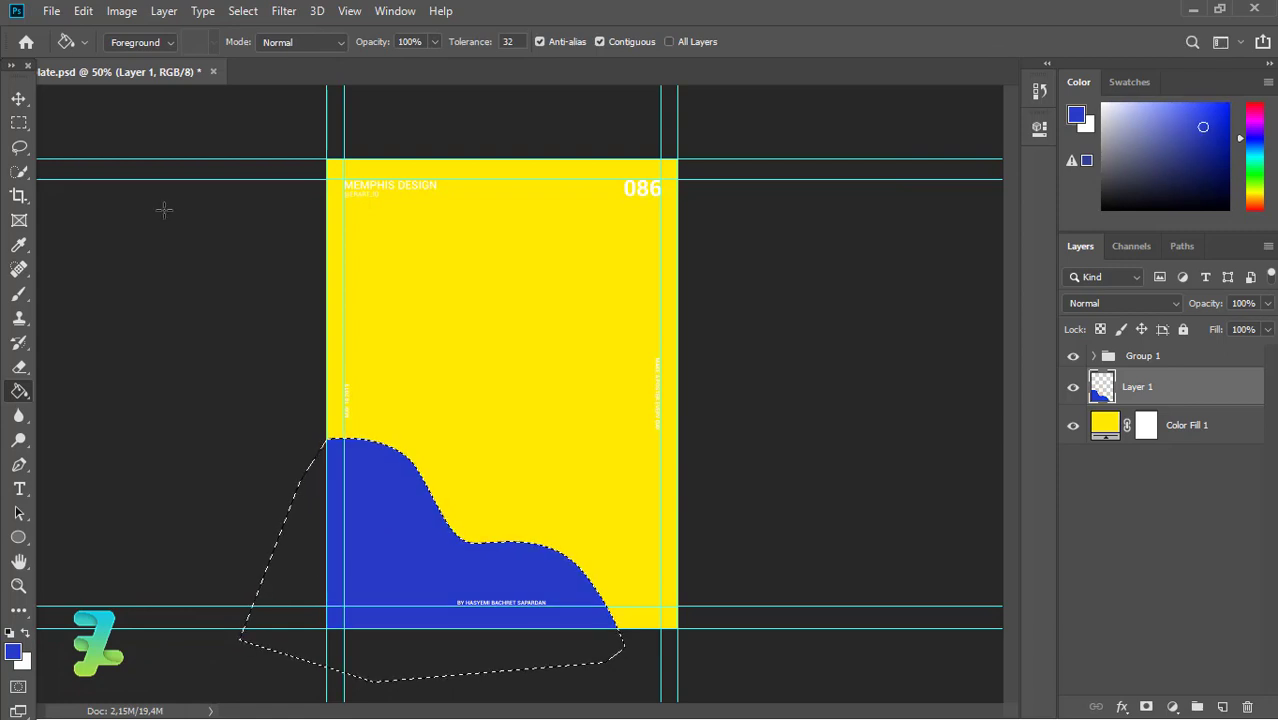
key("ctrl+d")
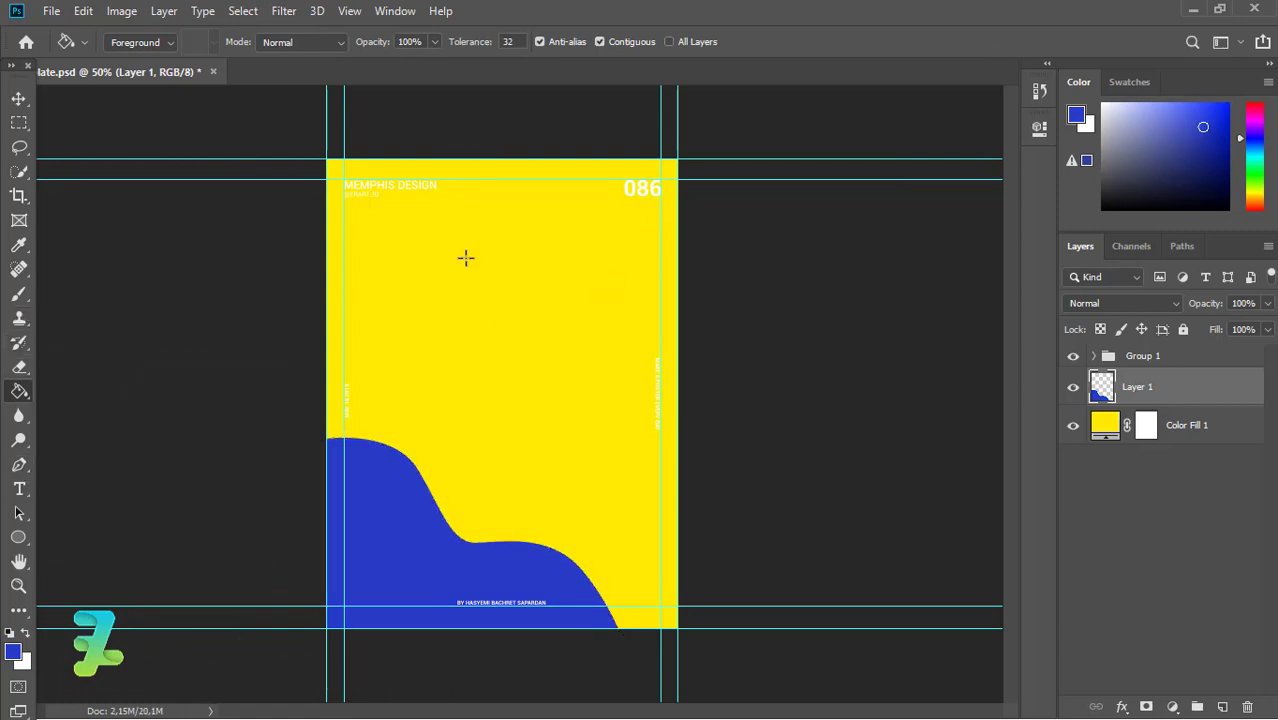
Draw a closed curved path around the poster's upper-right corner, extending beyond the canvas edges.
left_click(19, 465)
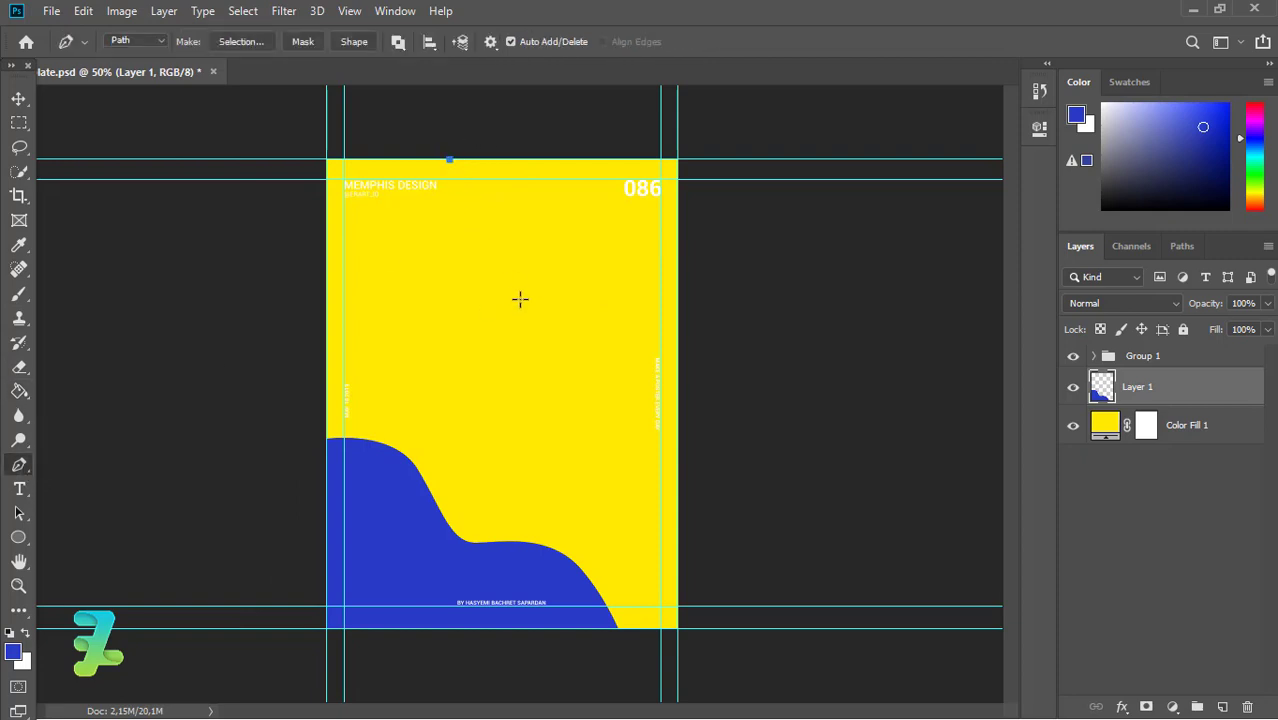
key("ctrl+z")
left_click_drag(743, 148, 772, 147)
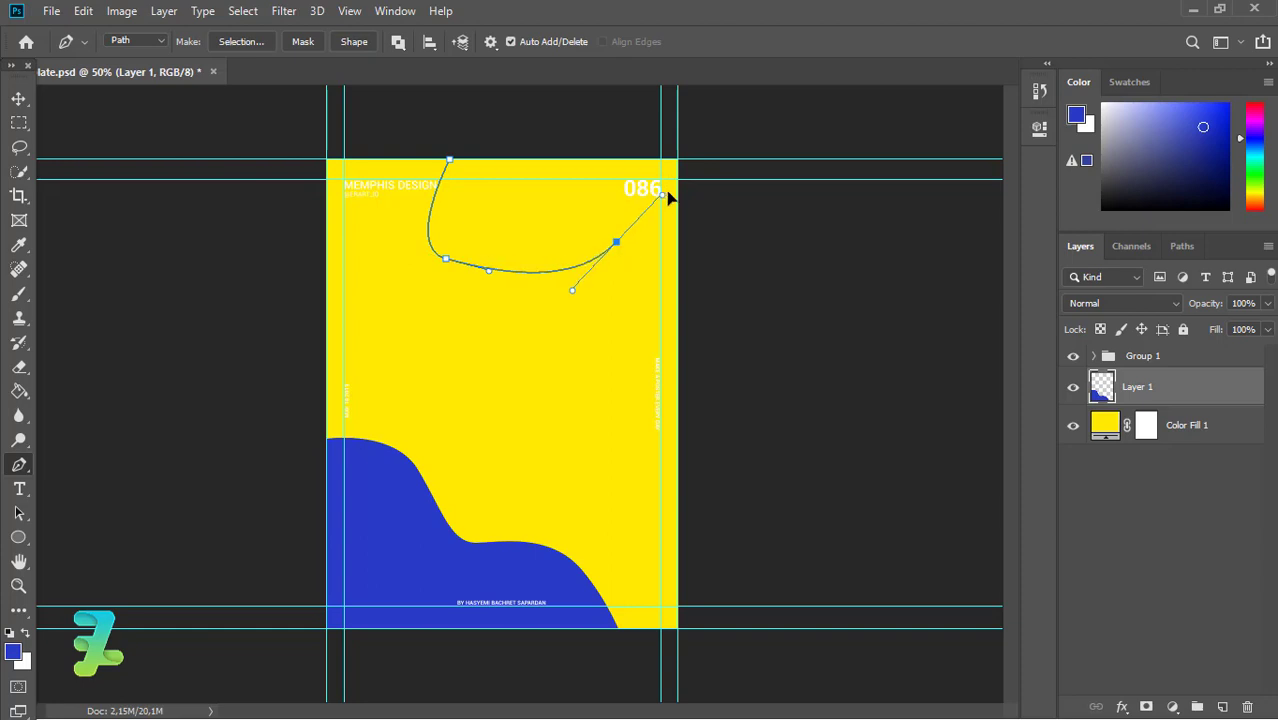
Convert the upper-right path to a selection and fill it with the current blue.
right_click(452, 168)
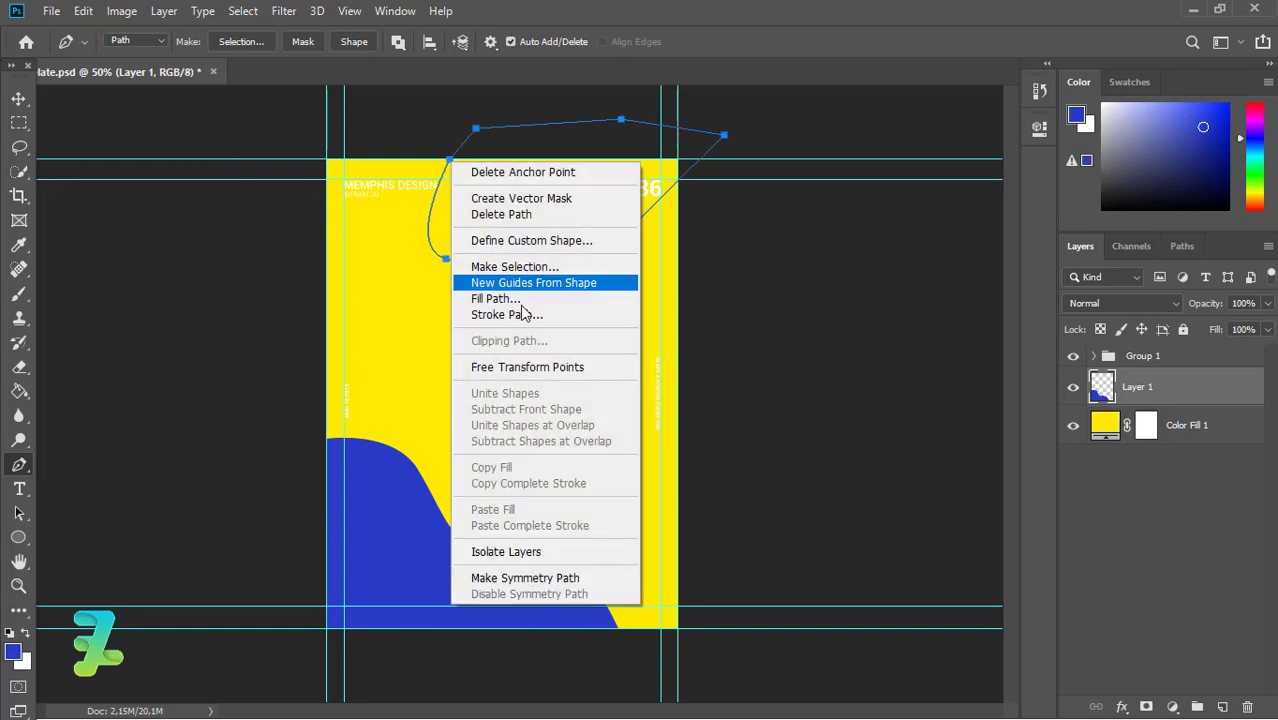
left_click(512, 264)
key("Return")
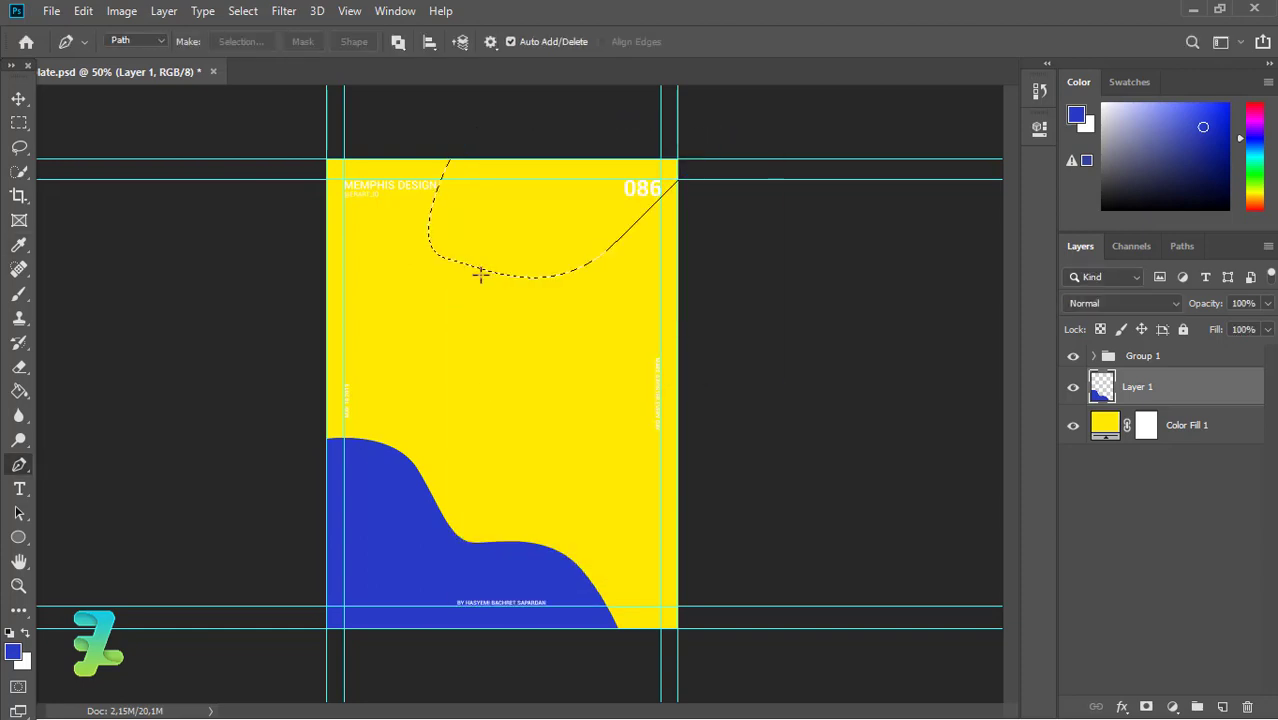
left_click(19, 391)
left_click(489, 236)
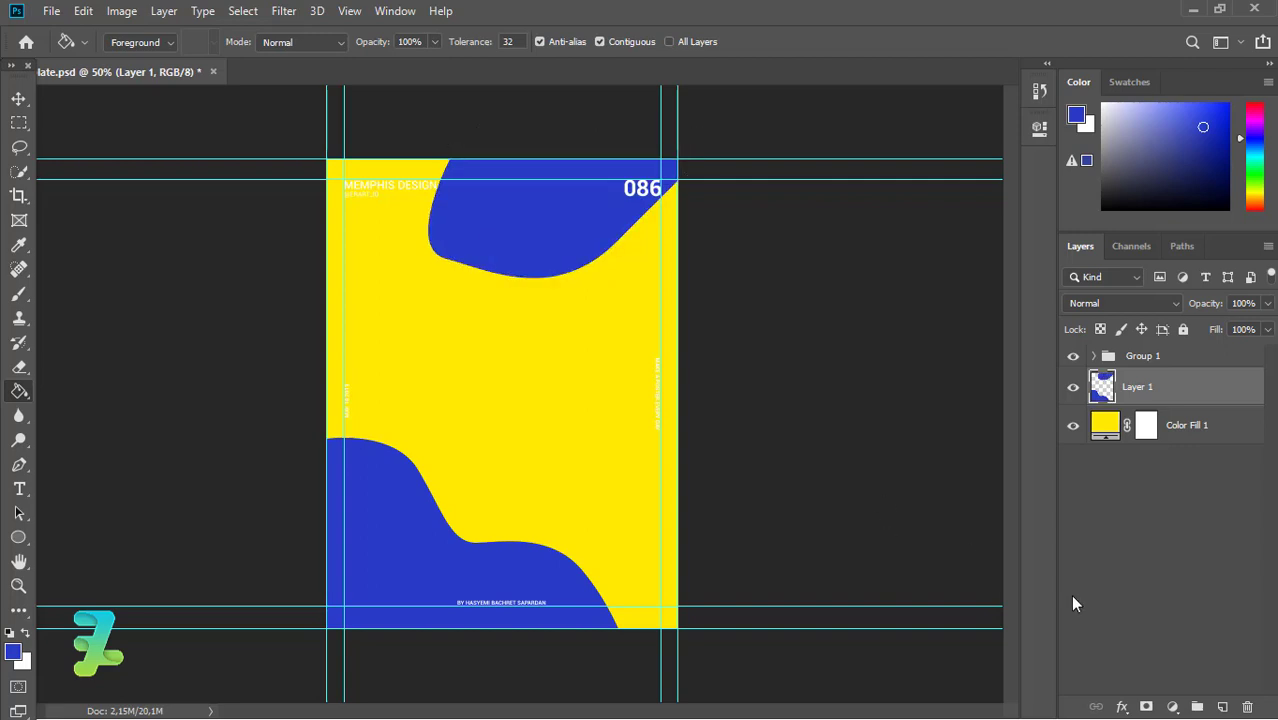
On a new layer, draw an 82 px square with no fill and a white stroke near the poster's centre.
left_click(1231, 707)
left_click_drag(18, 537, 48, 540)
left_click(209, 41)
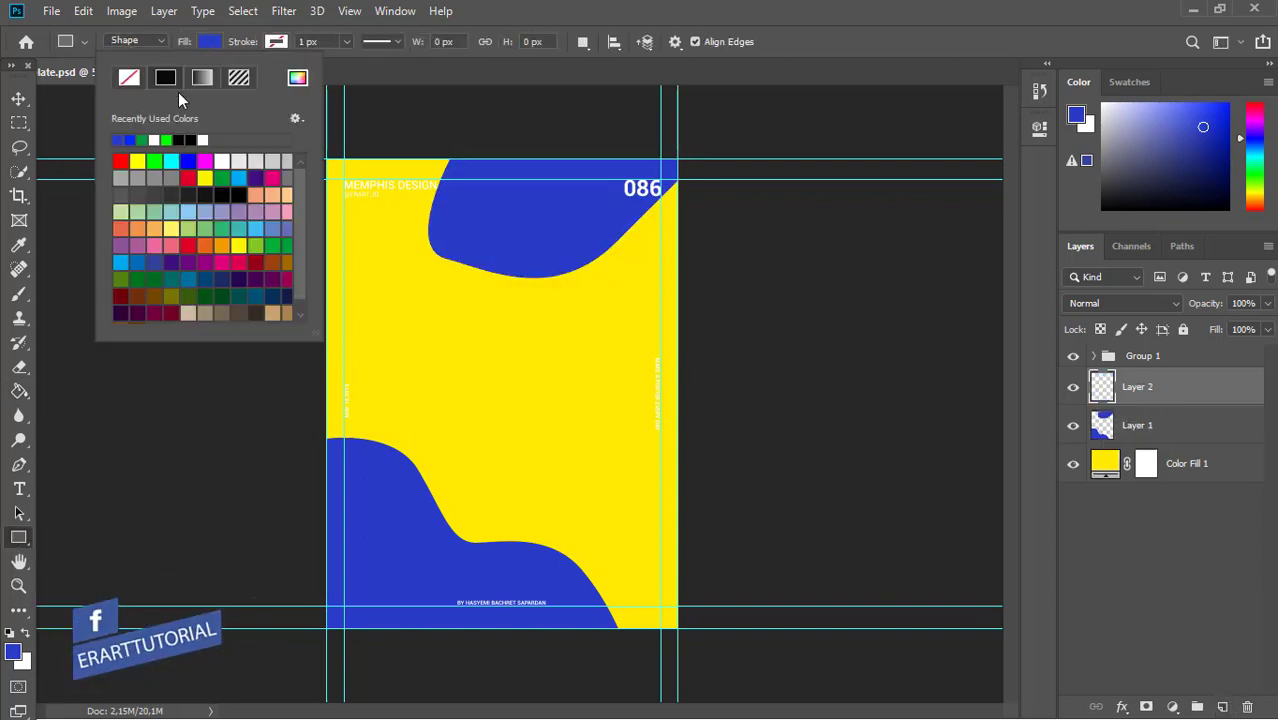
left_click(277, 42)
left_click(221, 140)
left_click(508, 297)
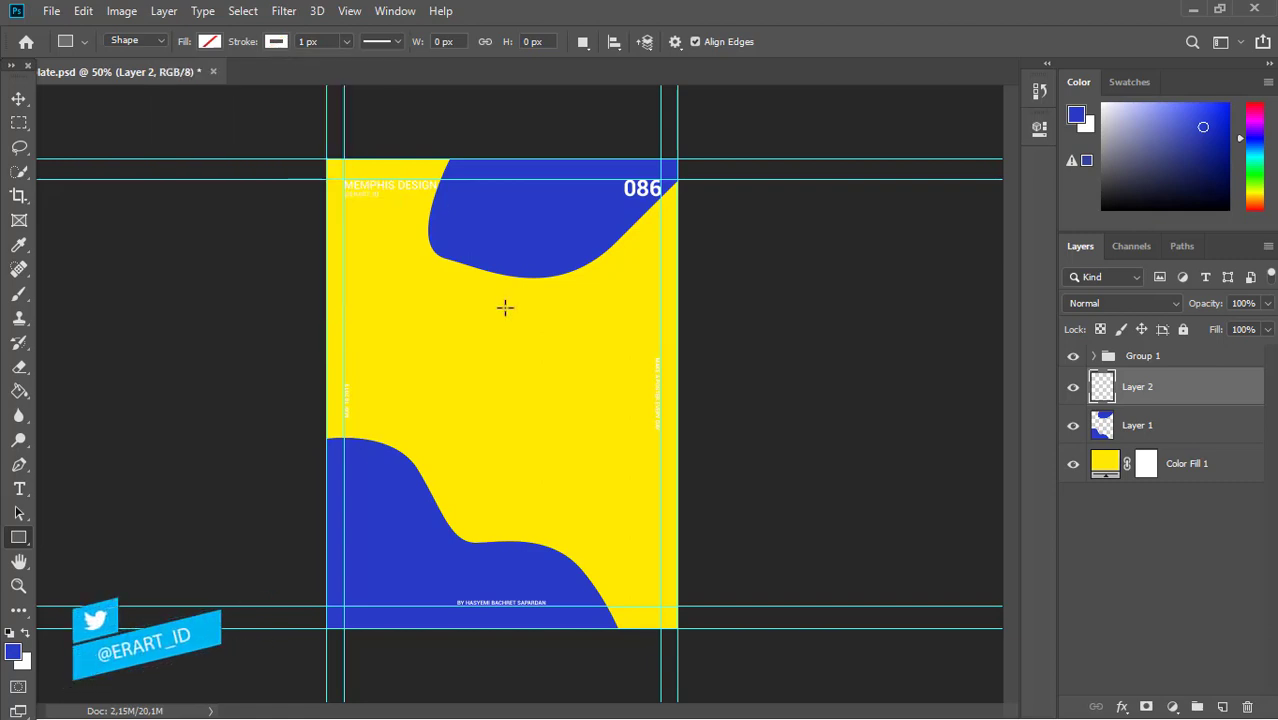
left_click_drag(501, 339, 540, 378)
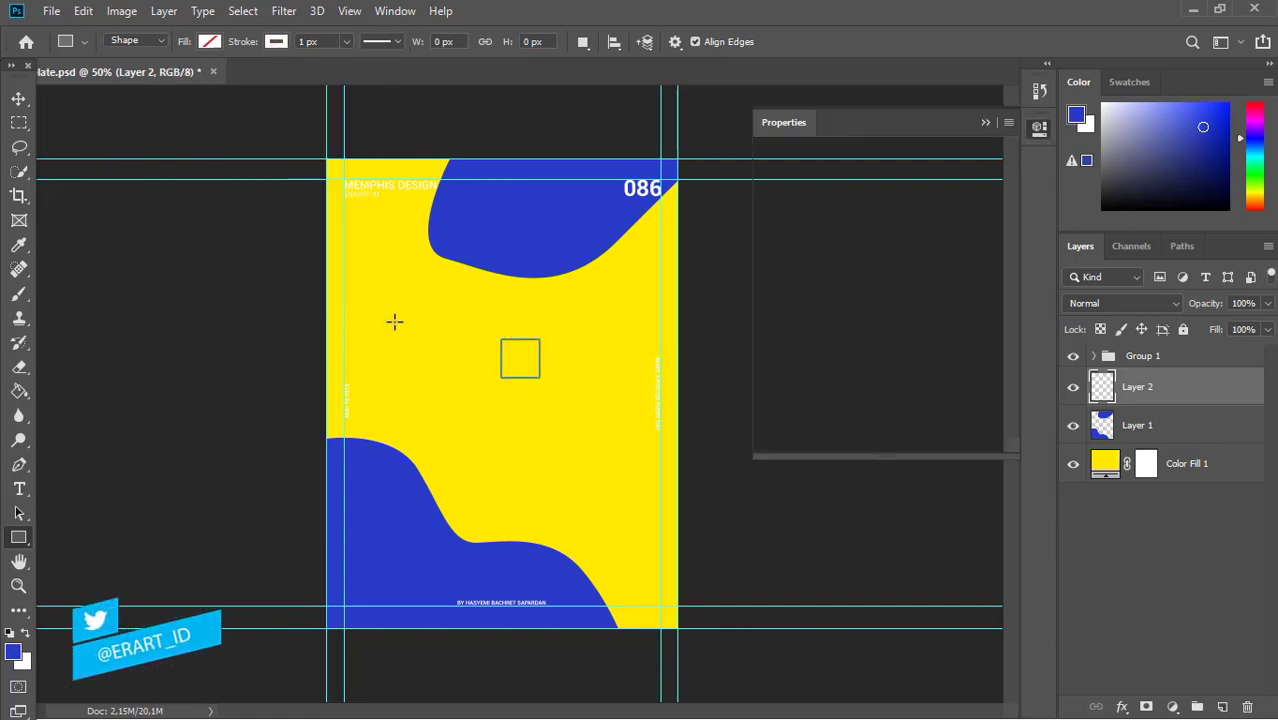
Set the square's stroke width to about 5.71 px.
key("ctrl+plus")
key("ctrl+plus")
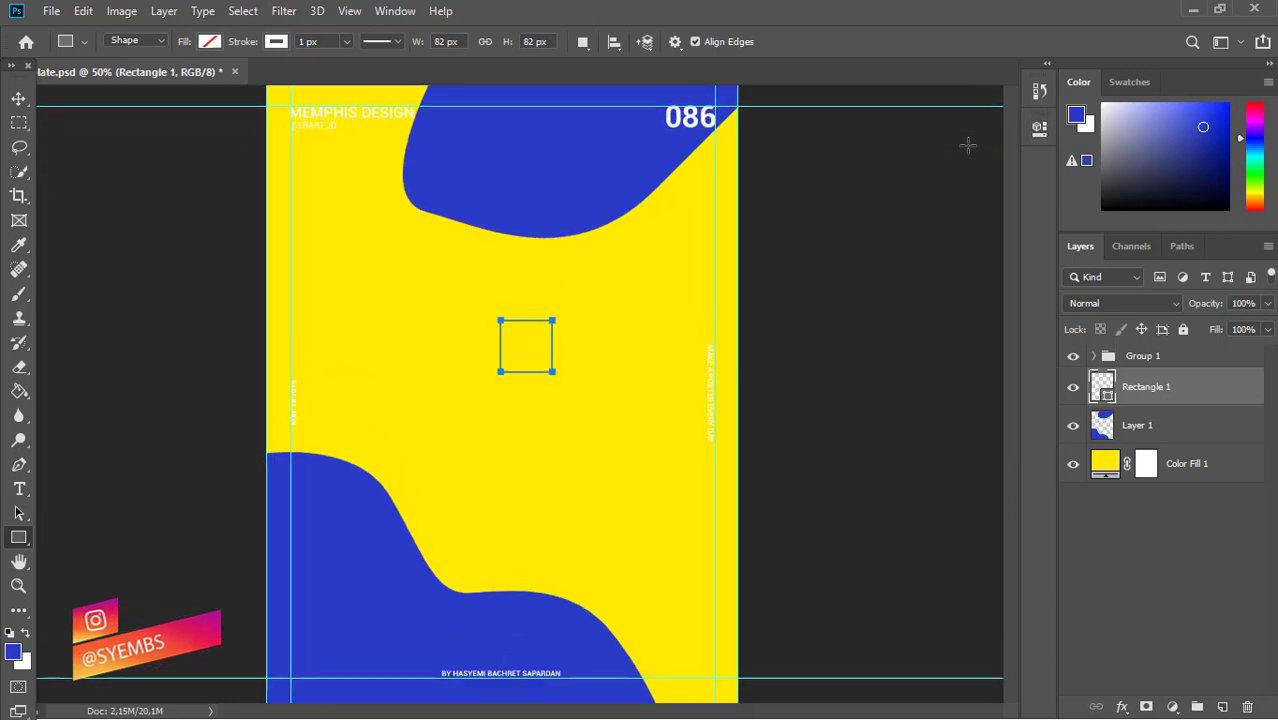
left_click_drag(359, 60, 352, 62)
key("v")
On a new layer, draw a horizontal white line about 76 px long across the upper part of the square.
key("ctrl+shift+alt+n")
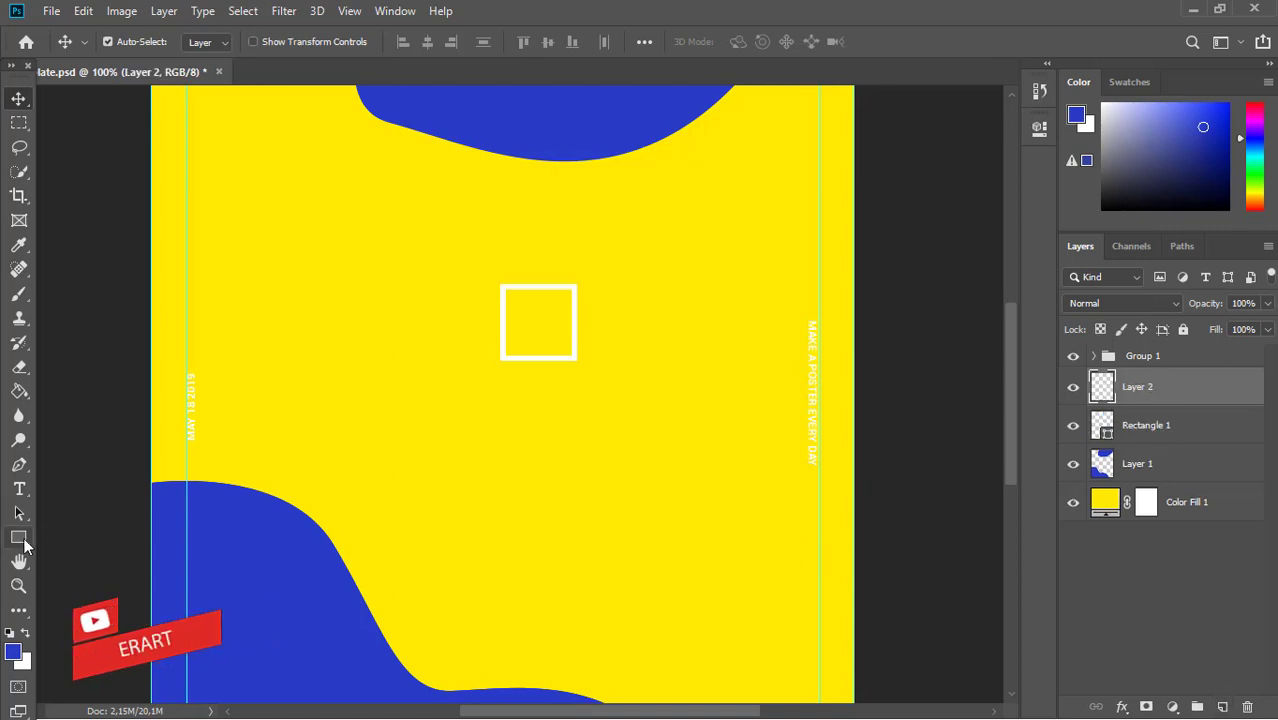
left_click(20, 539)
right_click(20, 541)
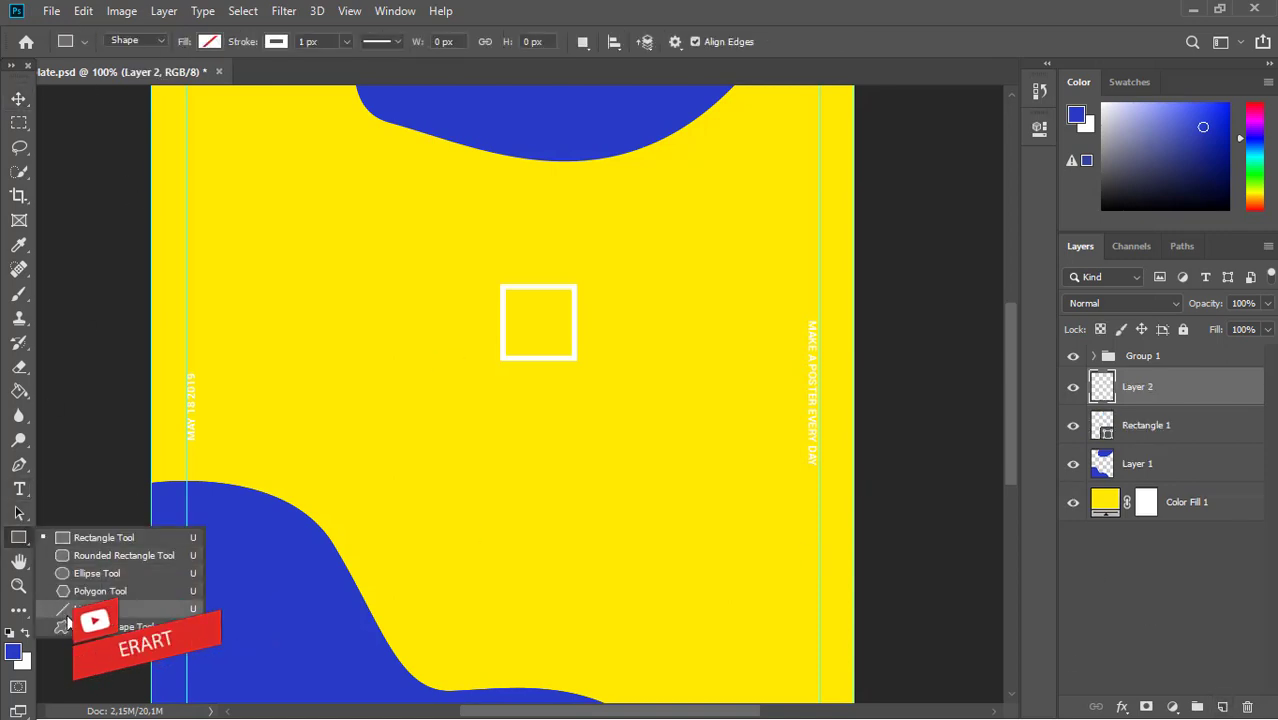
left_click(100, 602)
left_click_drag(503, 300, 575, 300)
left_click(20, 98)
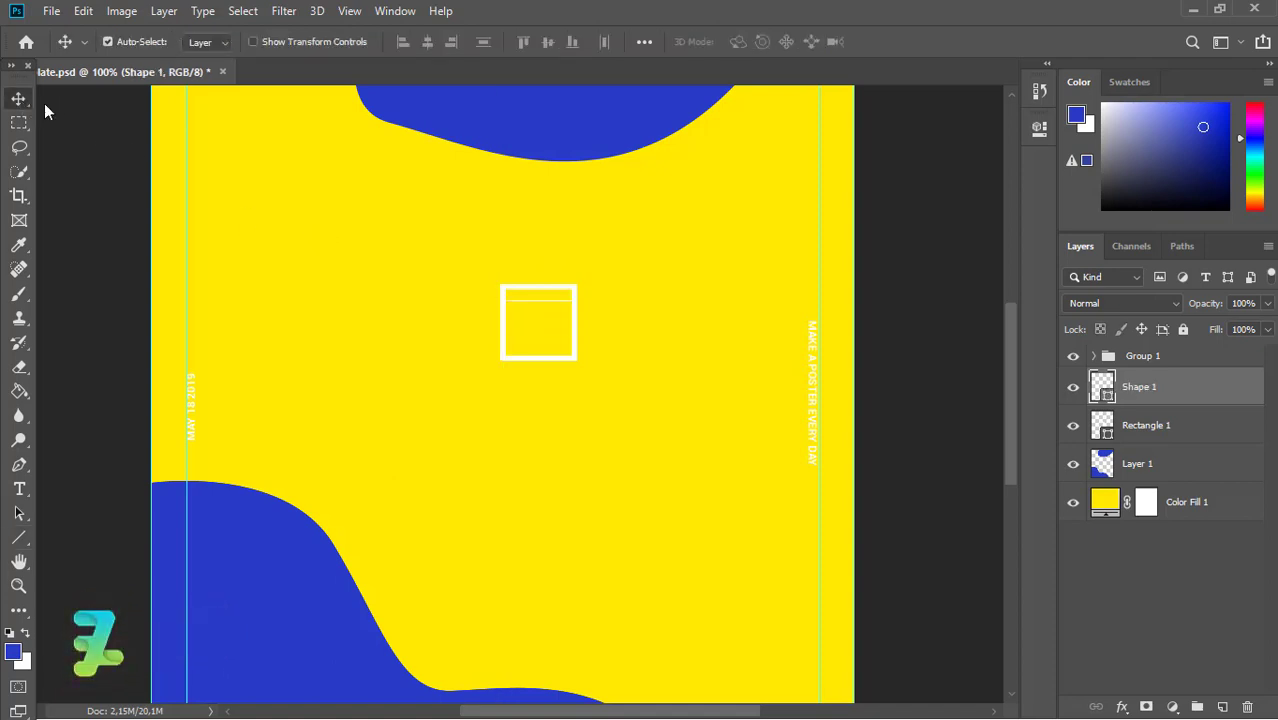
Set the horizontal line's stroke width to about 3.79 px.
left_click(19, 541)
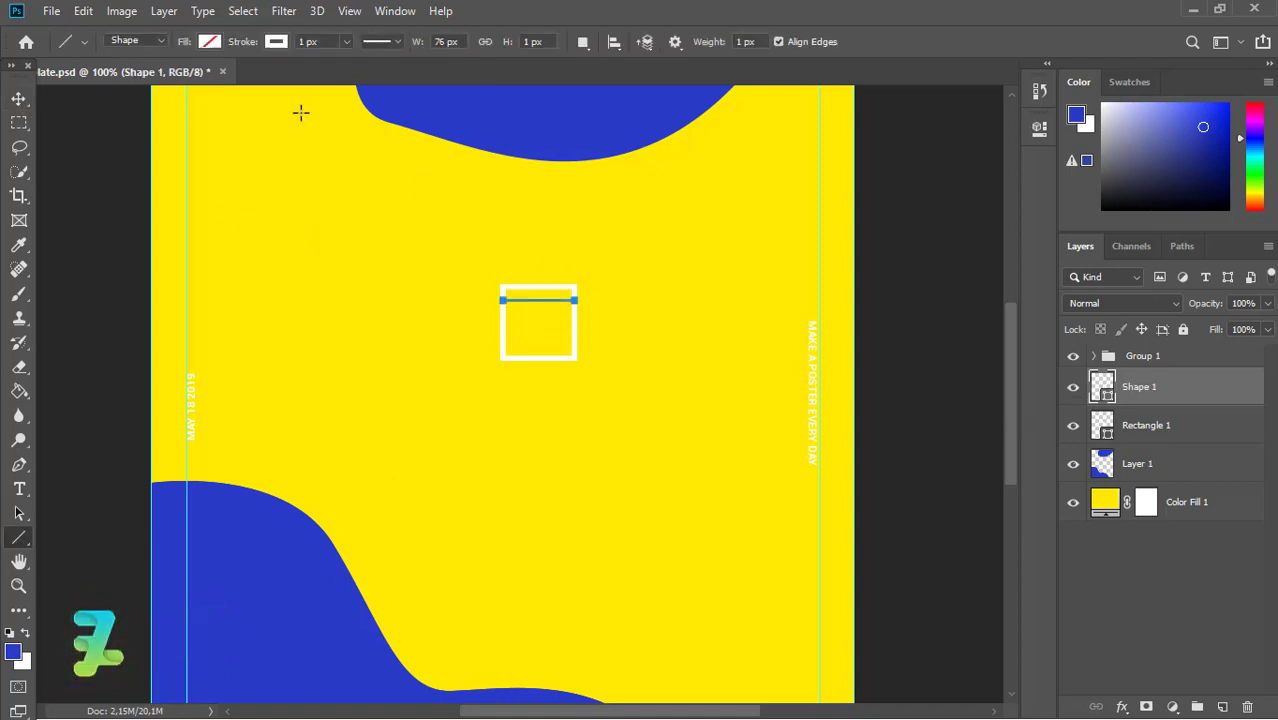
left_click_drag(353, 68, 353, 61)
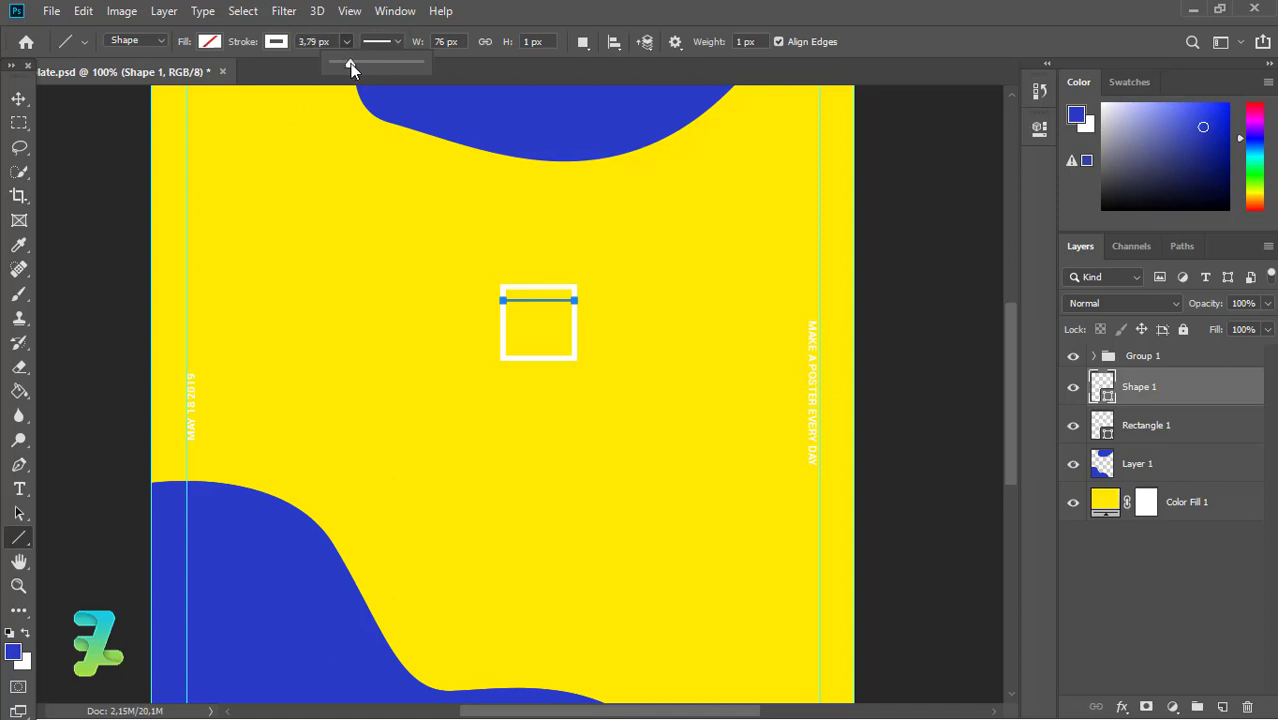
left_click(19, 98)
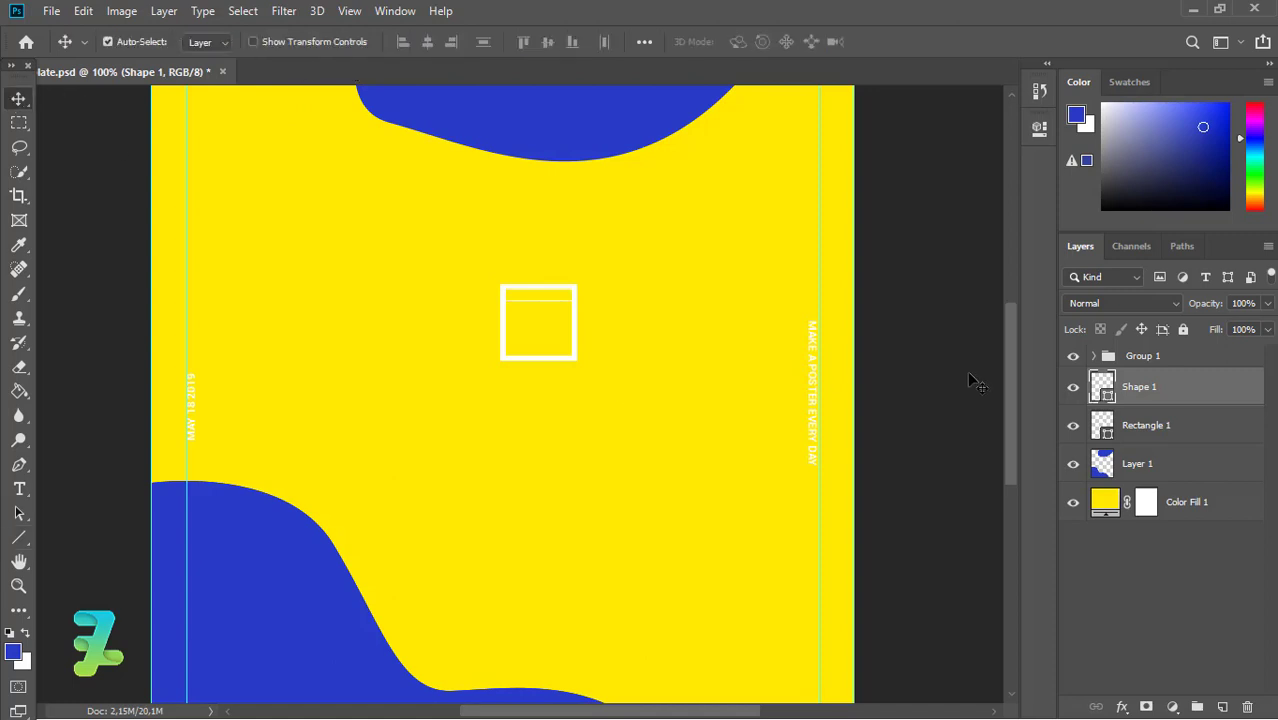
Delete the horizontal line's shape layer.
left_click(19, 538)
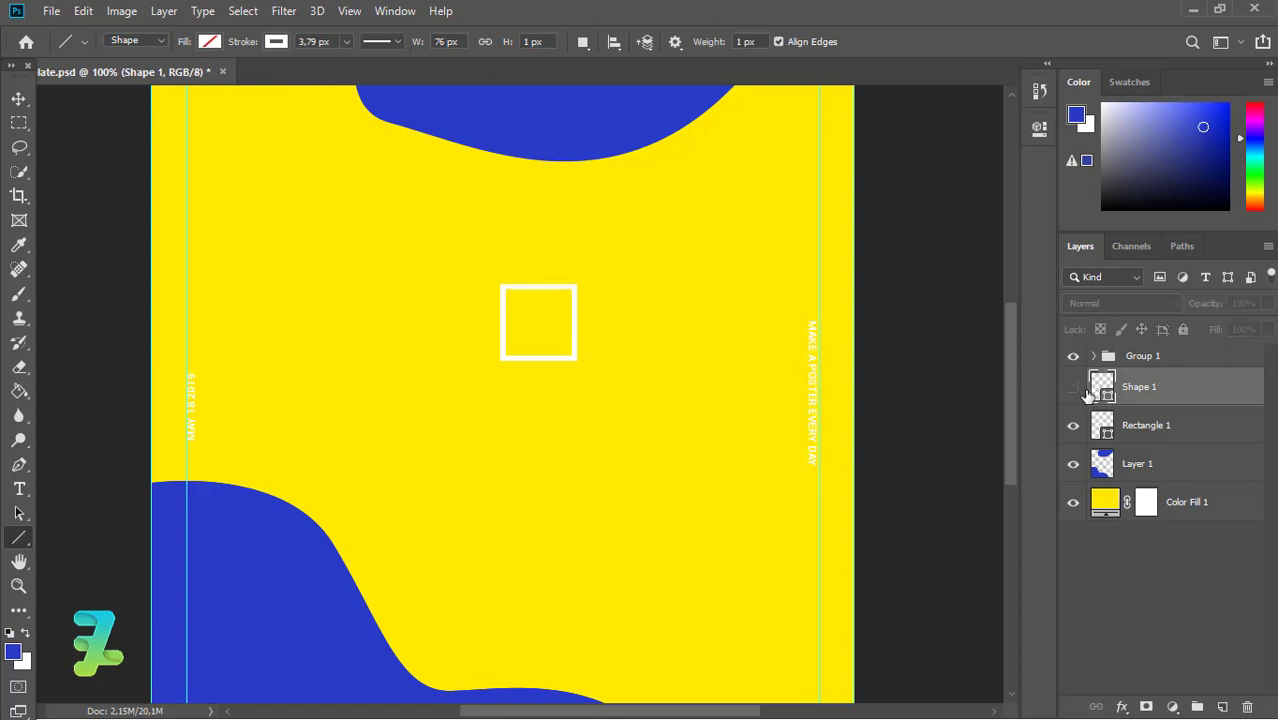
key("ctrl+plus")
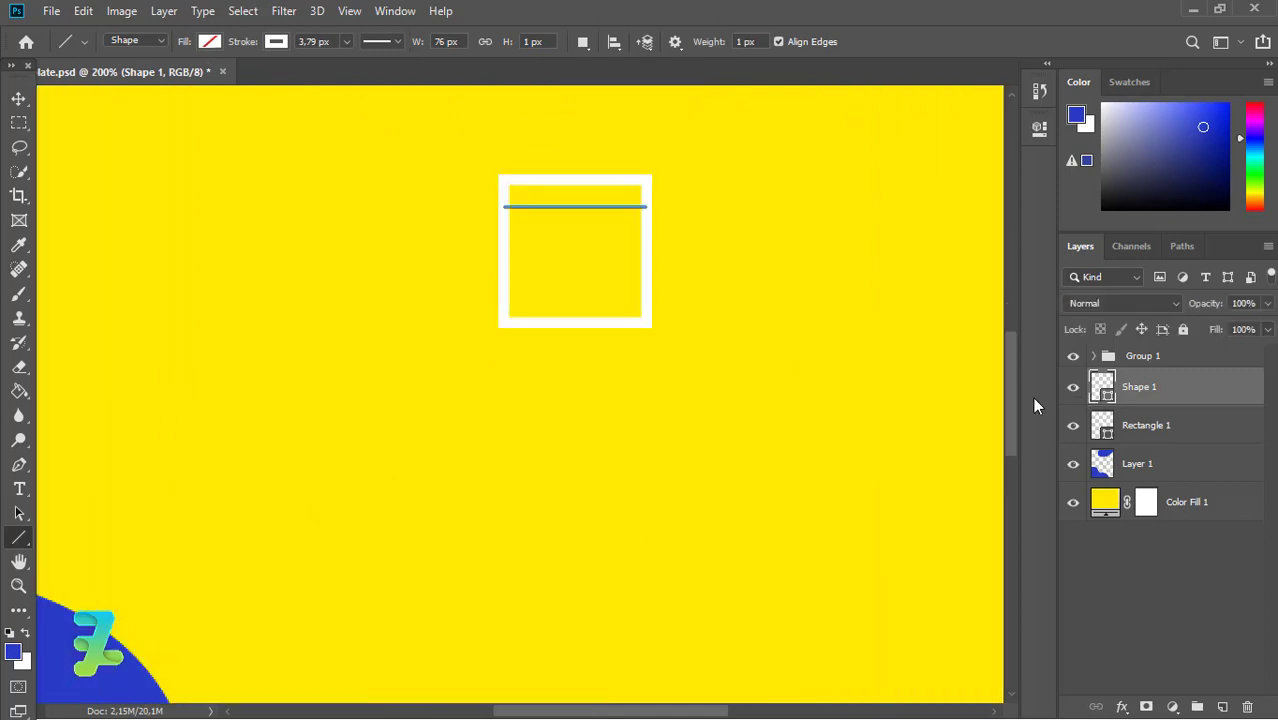
left_click_drag(1012, 397, 1012, 380)
key("Delete")
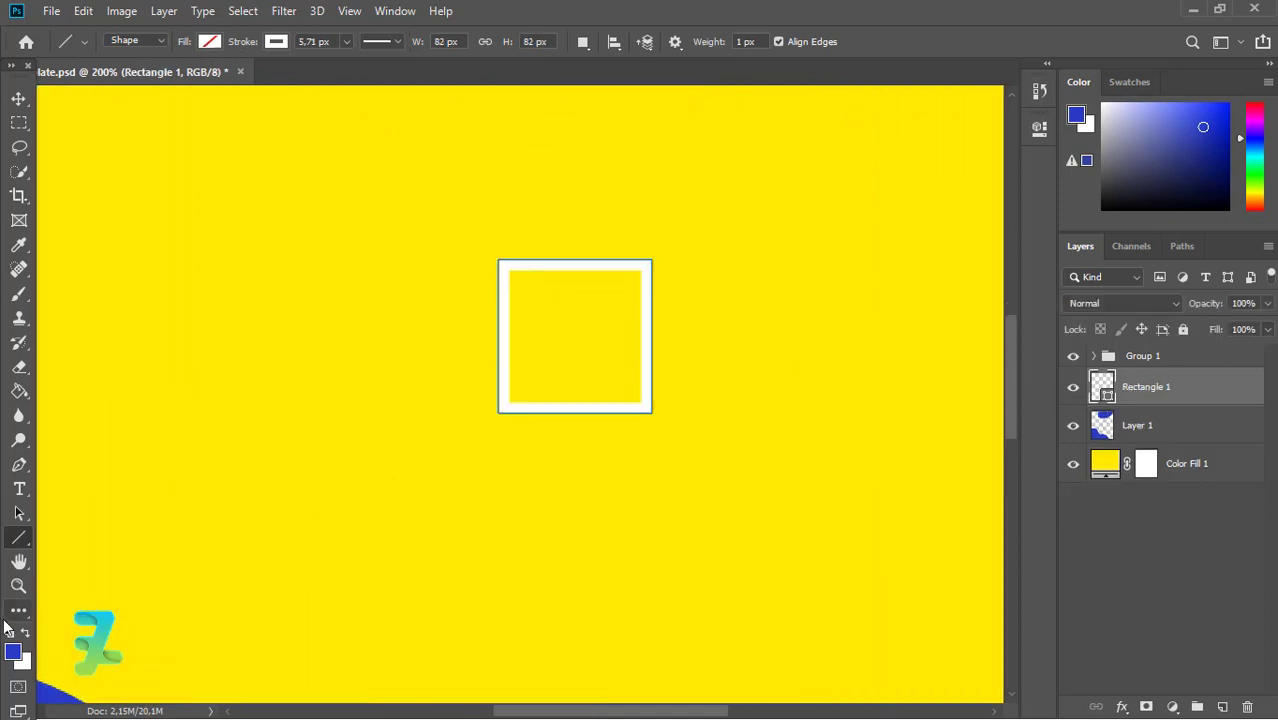
Choose the Rectangle tool and change the square to a white fill with no stroke.
right_click(19, 470)
right_click(19, 538)
left_click(42, 534)
left_click(276, 41)
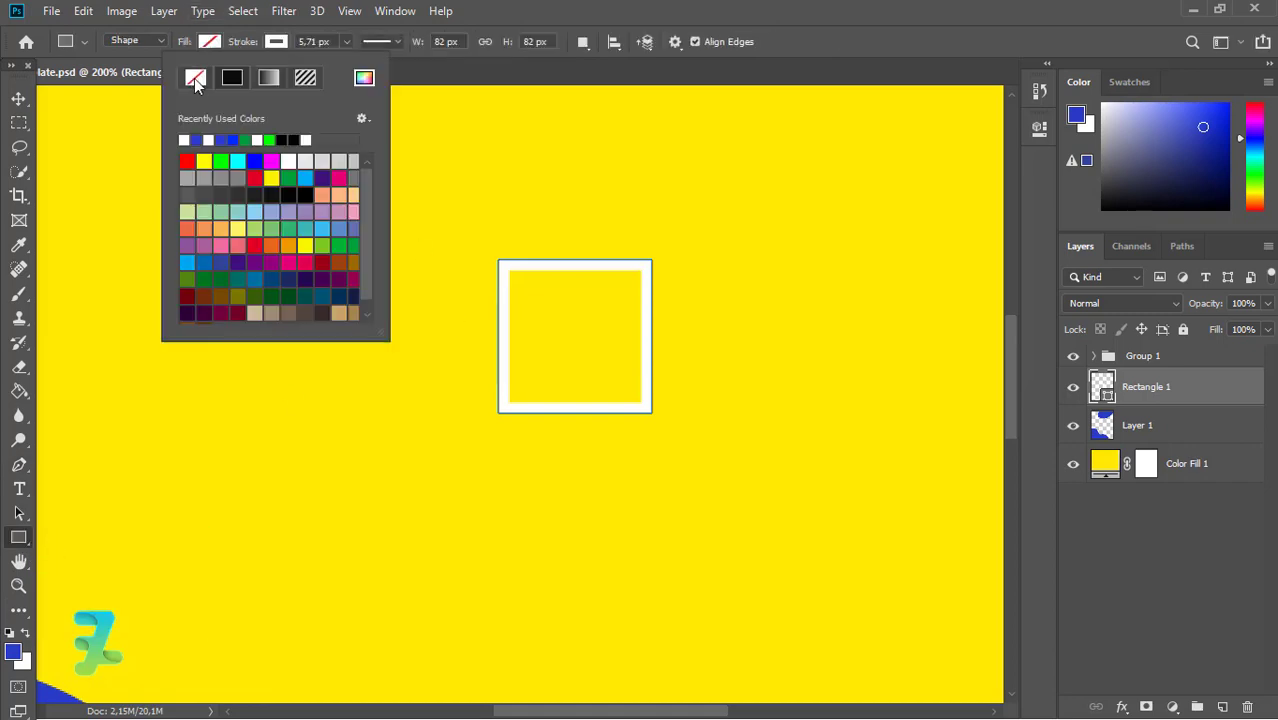
left_click(195, 78)
left_click(207, 42)
left_click(118, 139)
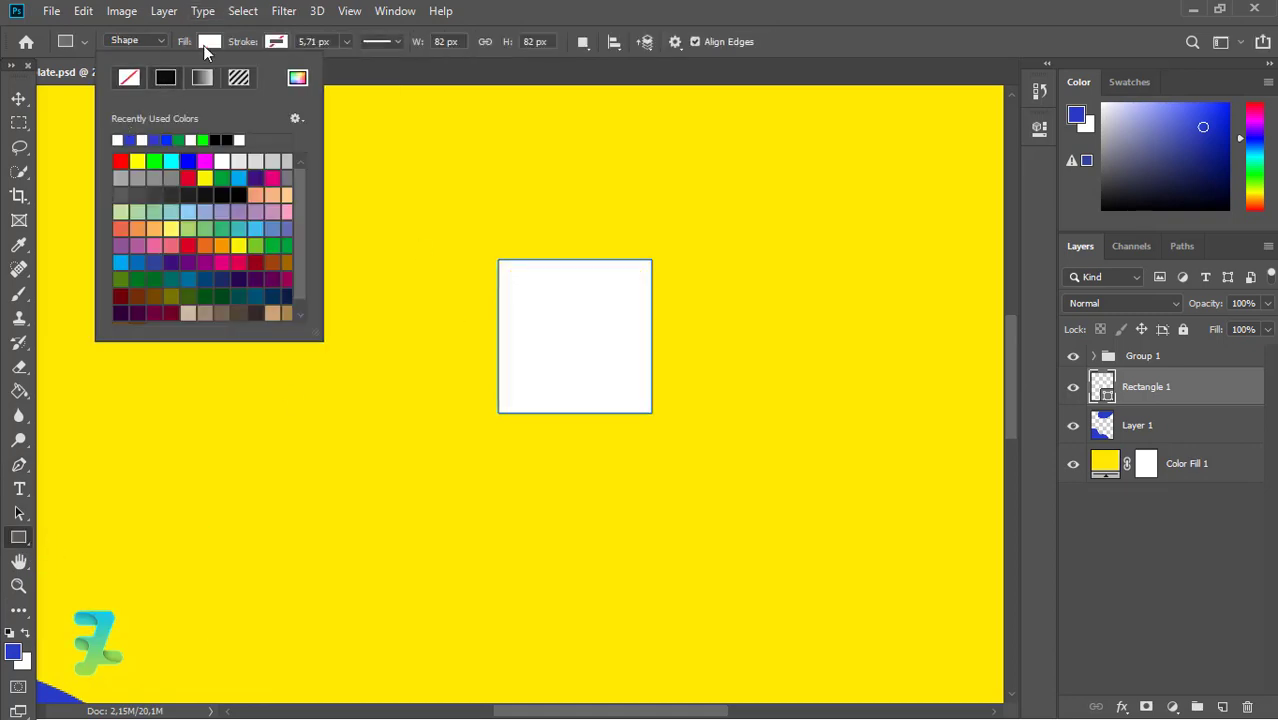
Undo the fill and stroke changes made to the square.
left_click(19, 99)
key("ctrl+z")
key("ctrl+z")
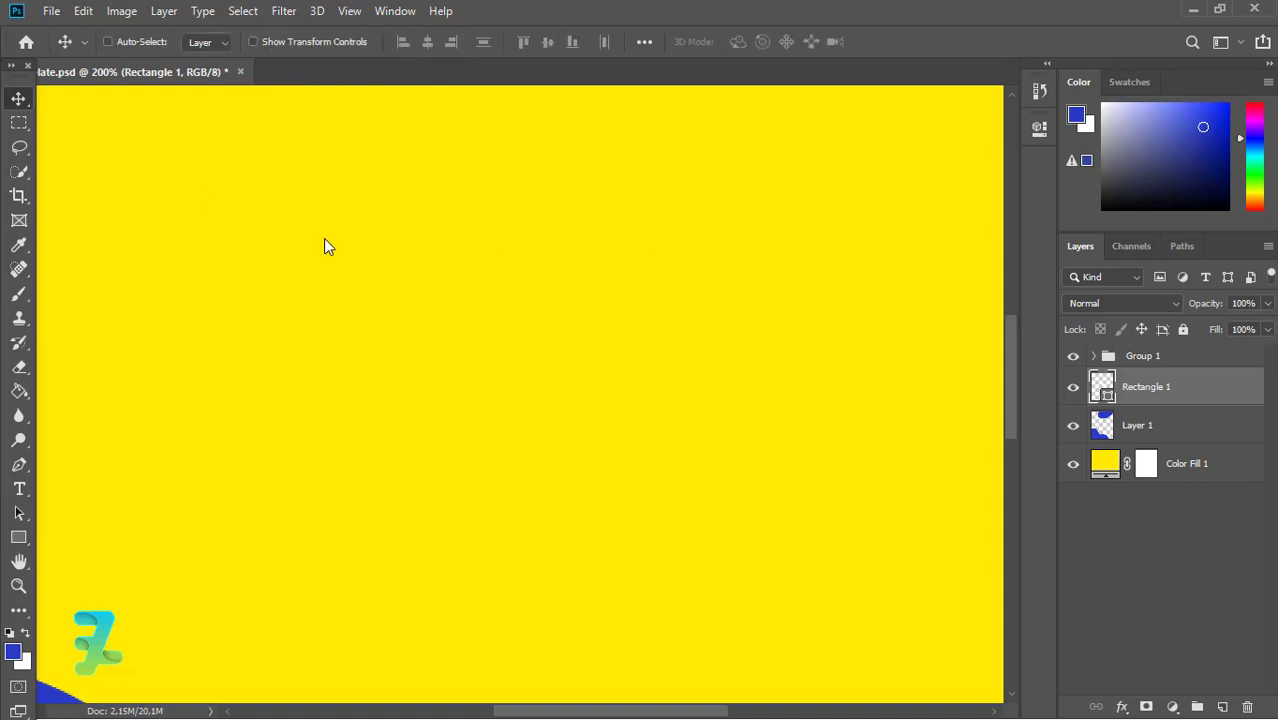
On a new layer, draw a white 77 by 4 px bar without stroke across the square, with four evenly spaced copies below.
key("ctrl+shift+alt+n")
left_click(19, 537)
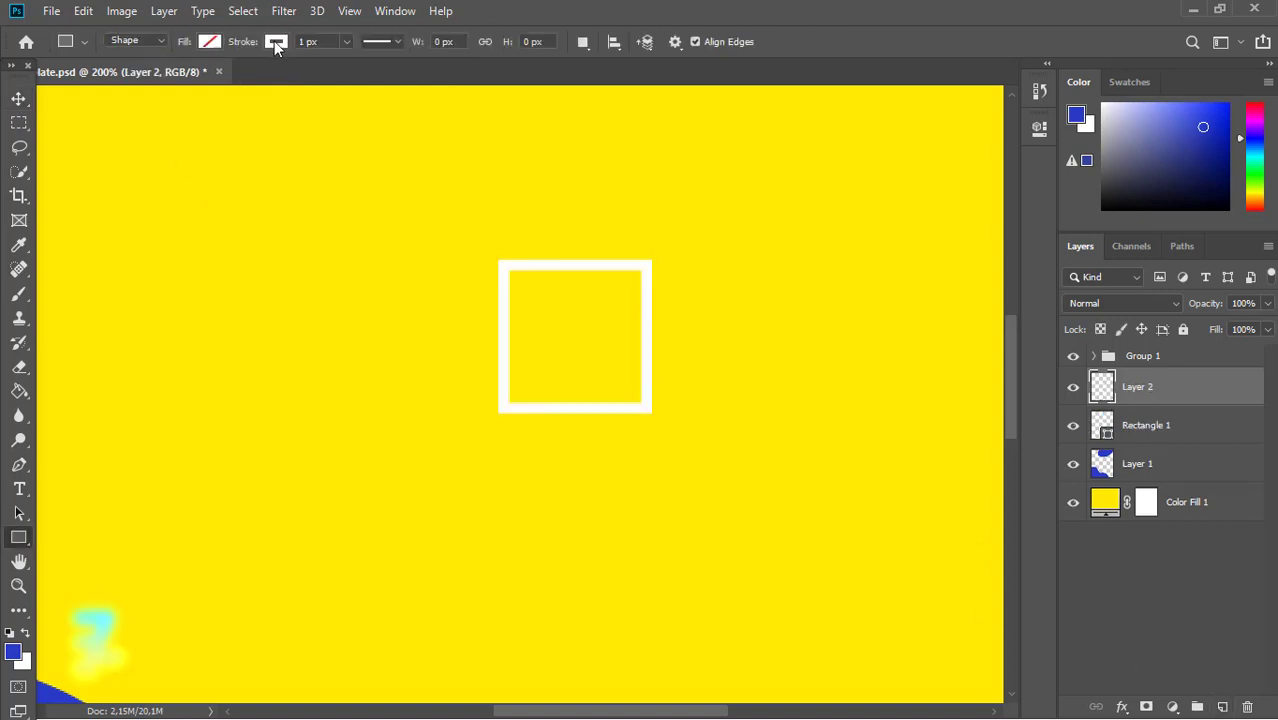
left_click(208, 42)
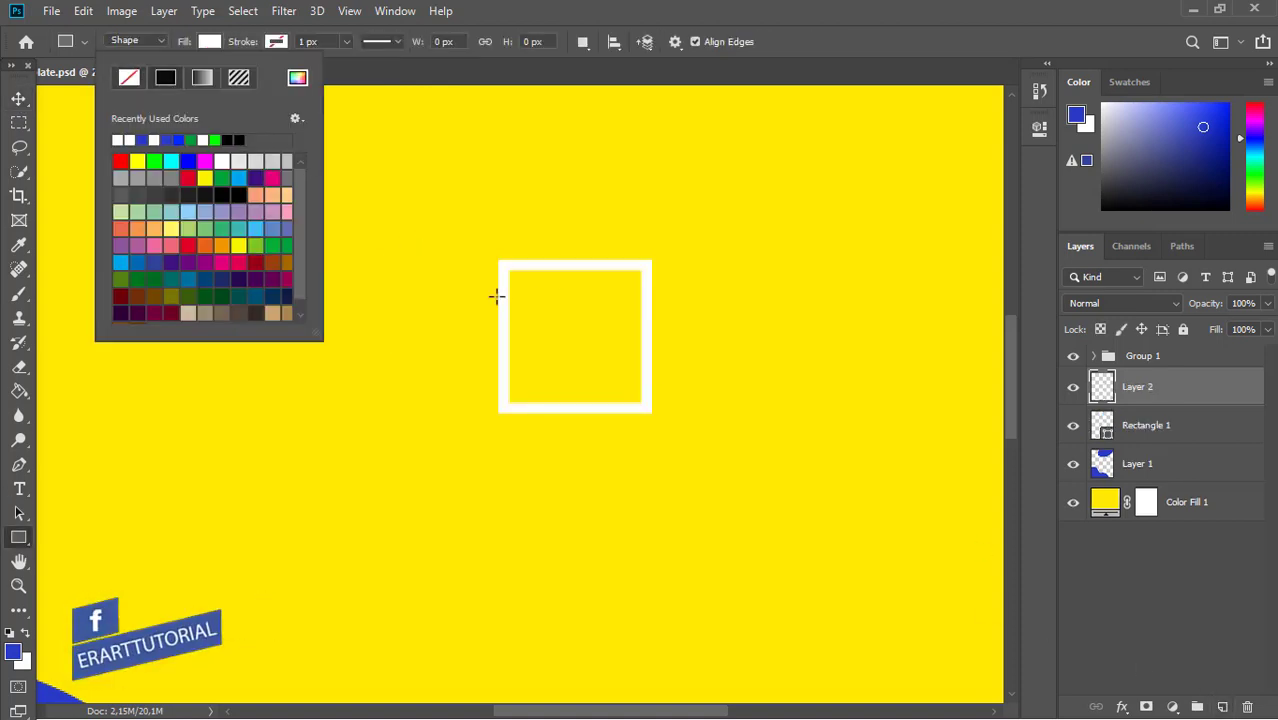
left_click_drag(503, 287, 582, 394)
key("v")
Select the five bar layers without the square frame and nudge them down by one pixel.
left_click(1232, 582, "shift")
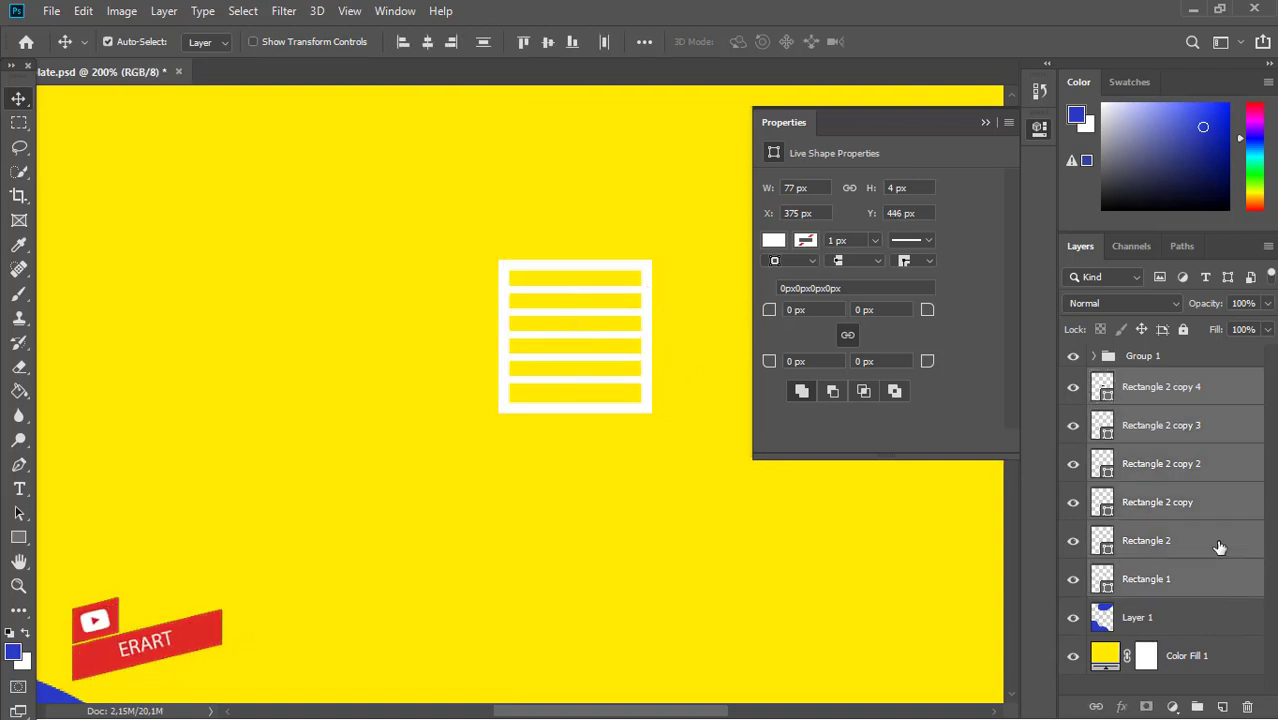
left_click(1236, 541)
left_click(1242, 389, "shift")
key("Down")
key("Down")
key("Up")
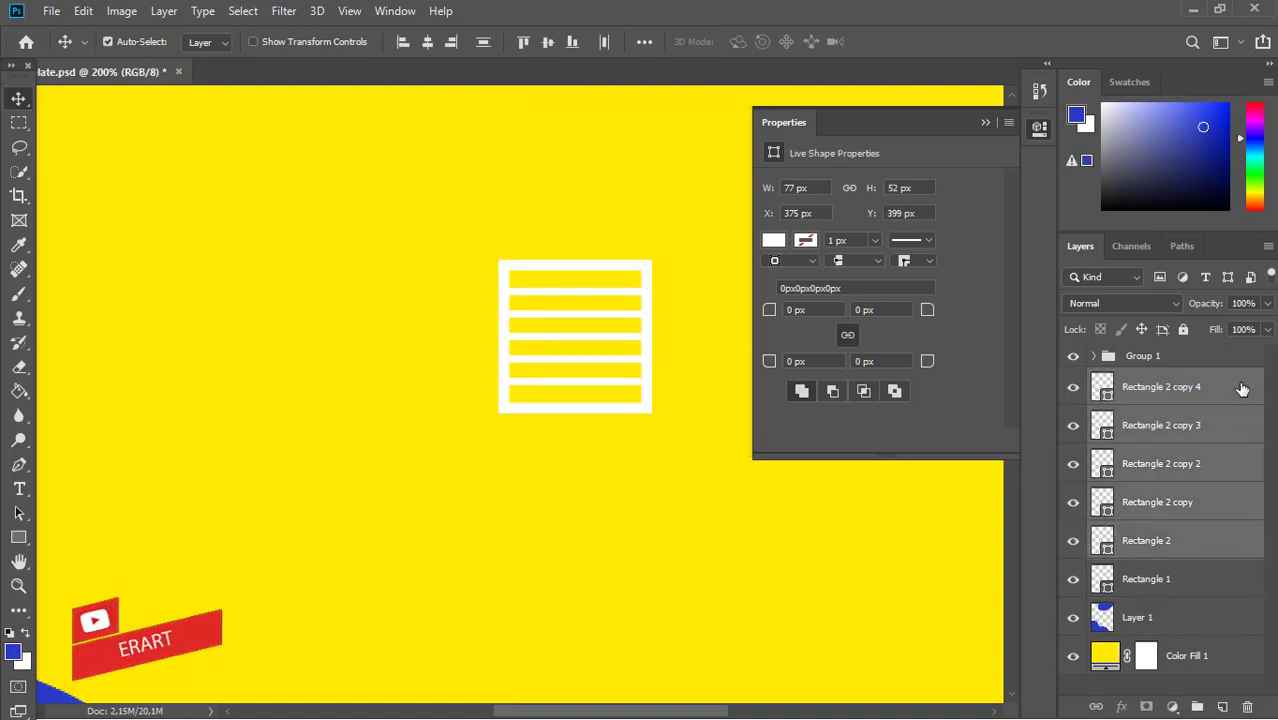
Convert the square frame and its five bars into one smart object and duplicate its layer.
left_click(1228, 580)
right_click(1224, 582)
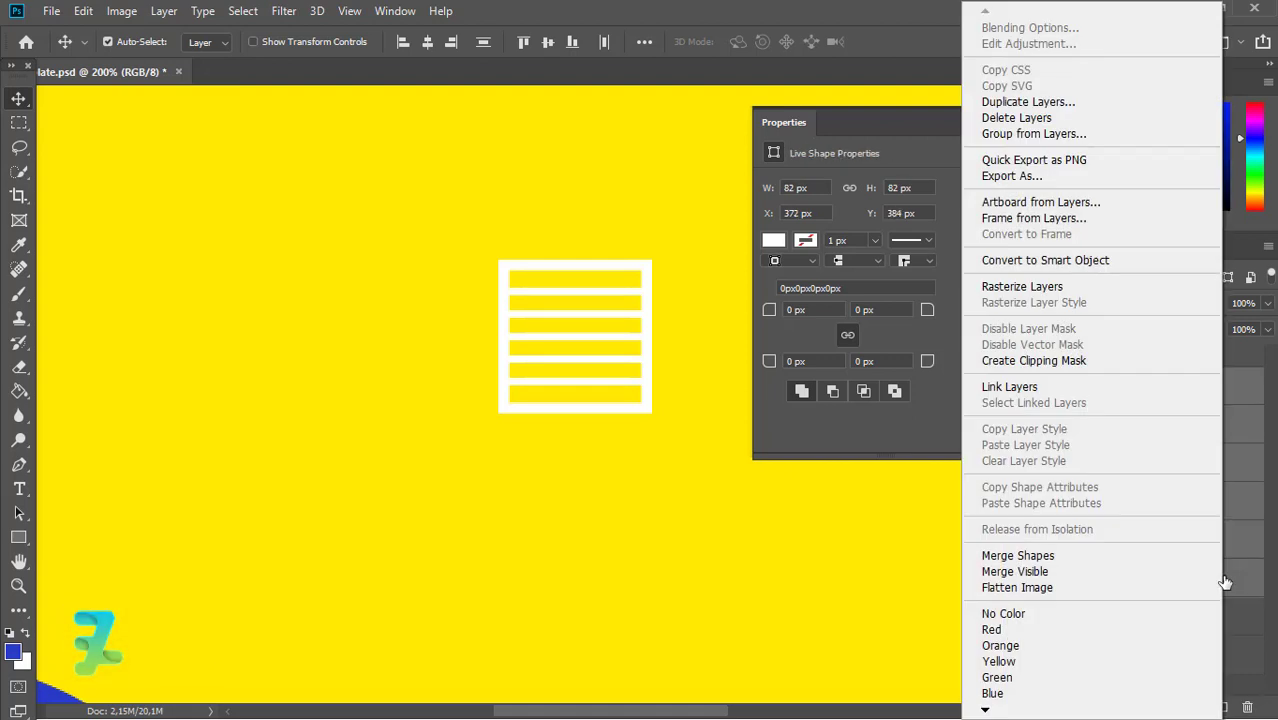
left_click(1040, 260)
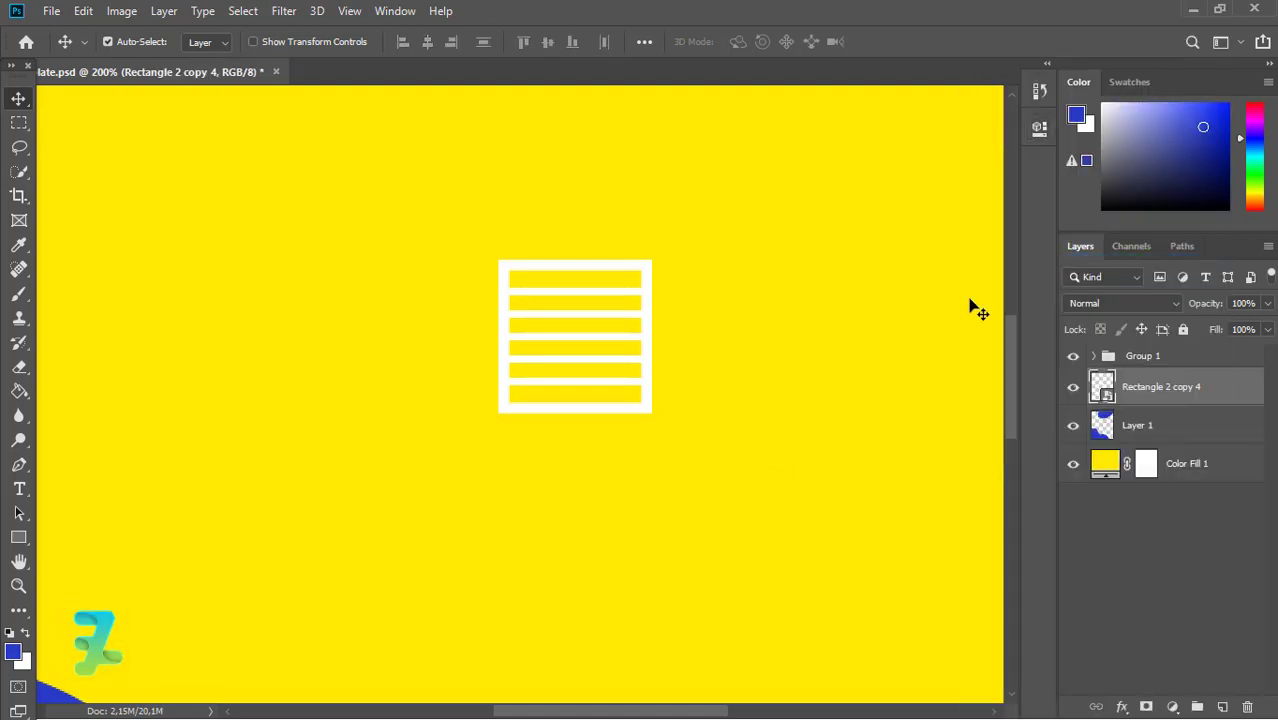
key("ctrl+minus")
key("ctrl+j")
key("ctrl+minus")
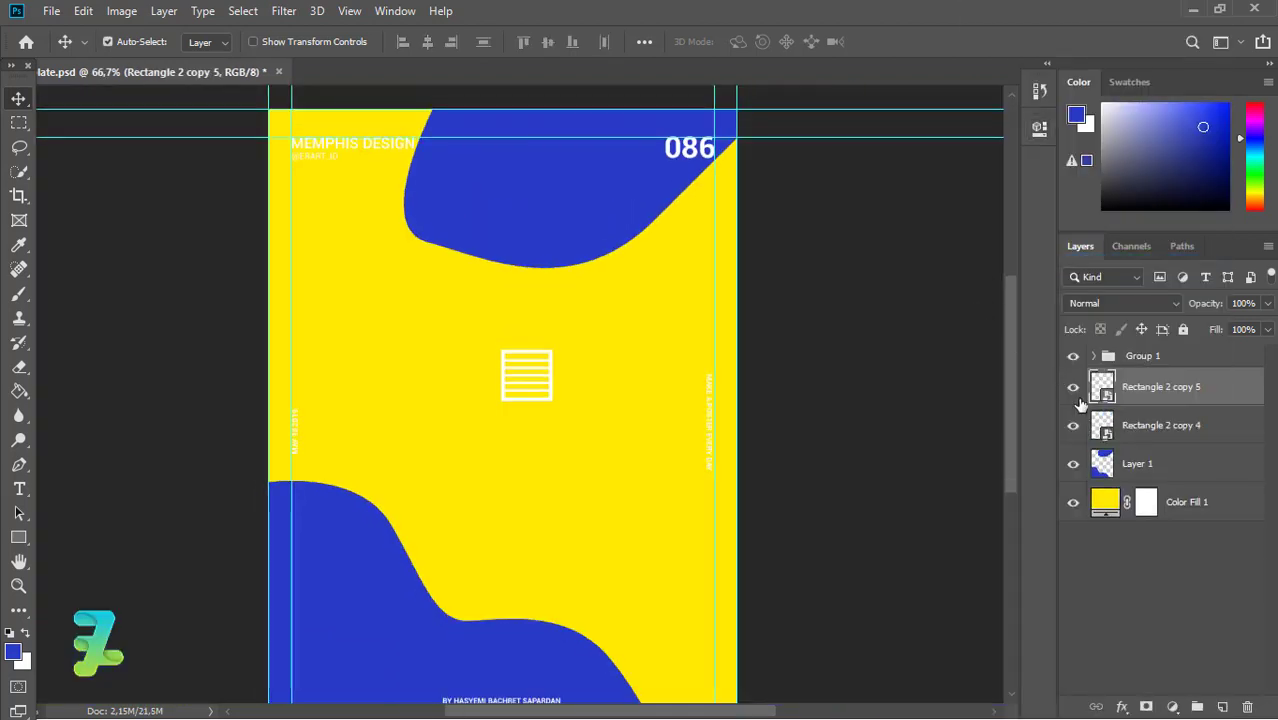
Try a perspective transform on the upper striped square copy, undoing each trial distortion.
left_click(90, 10)
mouse_move(320, 434)
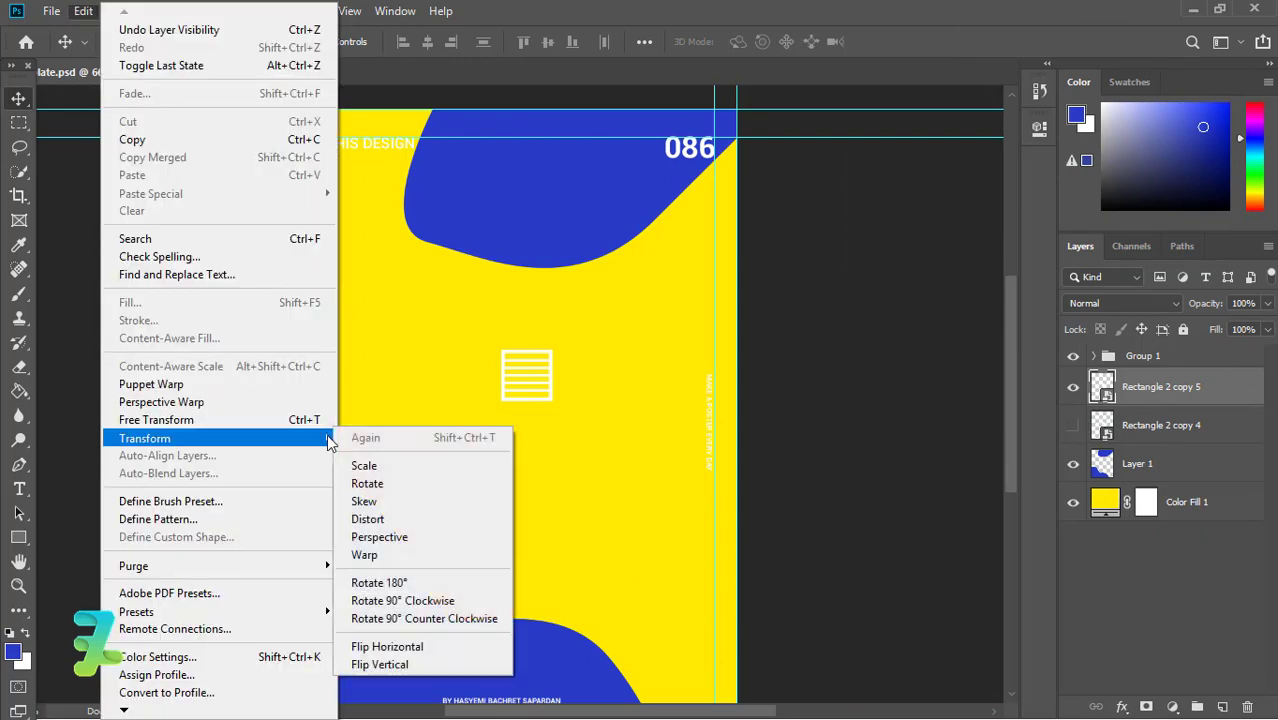
left_click(385, 531)
left_click_drag(553, 376, 541, 344)
key("ctrl+z")
left_click(114, 11)
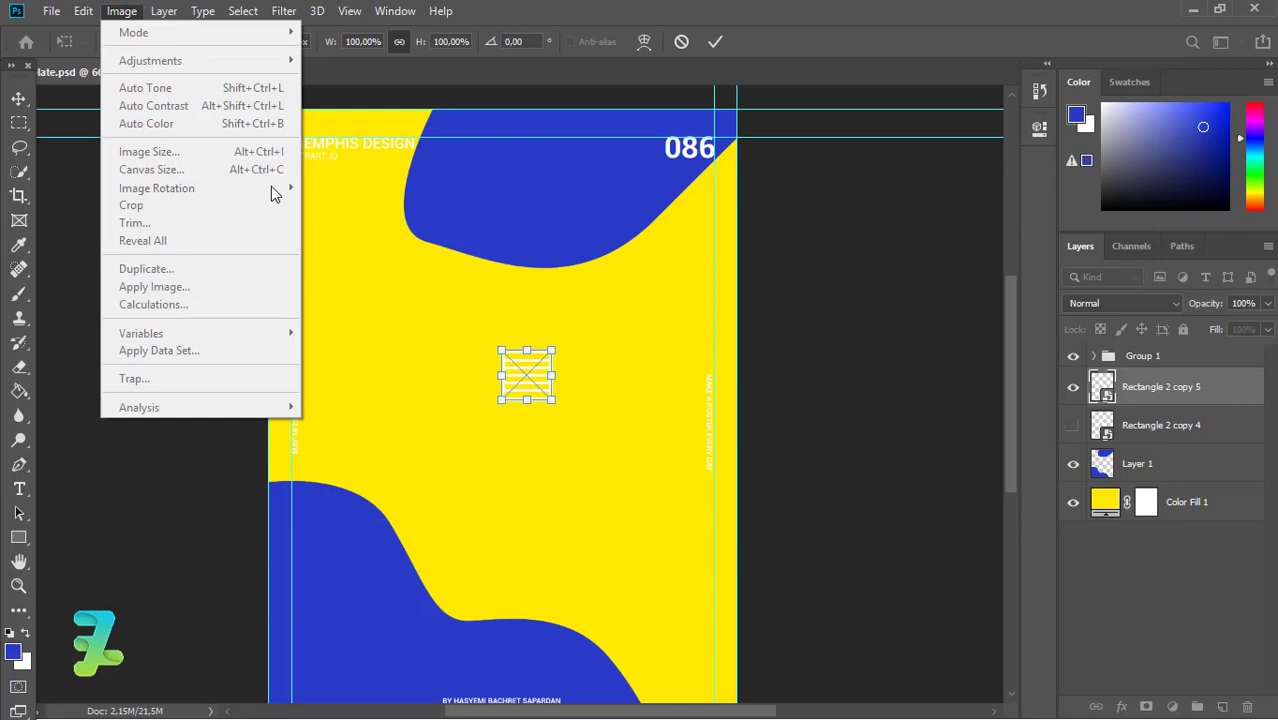
key("Escape")
mouse_move(553, 384)
left_mouse_down()
mouse_move(563, 424)
mouse_move(556, 403)
left_mouse_up()
key("ctrl+z")
mouse_move(550, 346)
left_mouse_down()
mouse_move(558, 393)
mouse_move(545, 395)
mouse_move(543, 338)
mouse_move(548, 352)
left_mouse_up()
Try to slant the striped square copy upward with Distort and Skew, and undo the result.
left_click(83, 11)
mouse_move(250, 432)
left_click(370, 523)
left_click(83, 11)
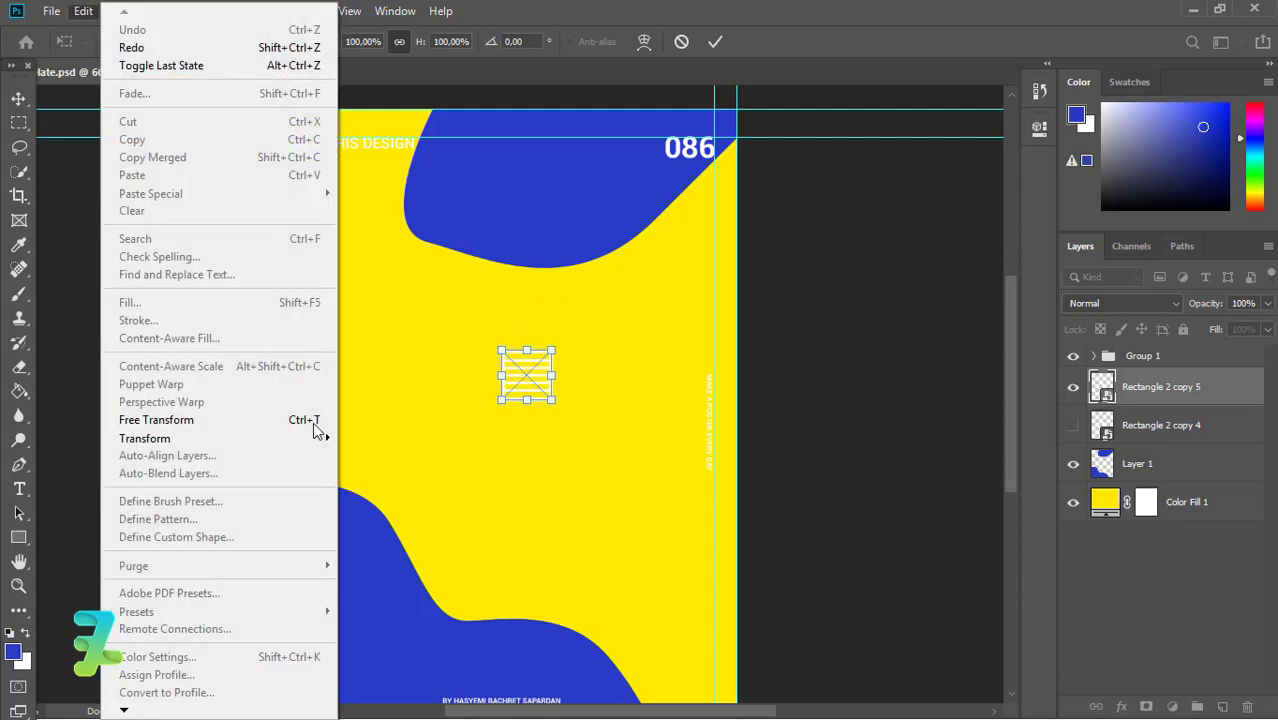
mouse_move(314, 437)
left_click(430, 497)
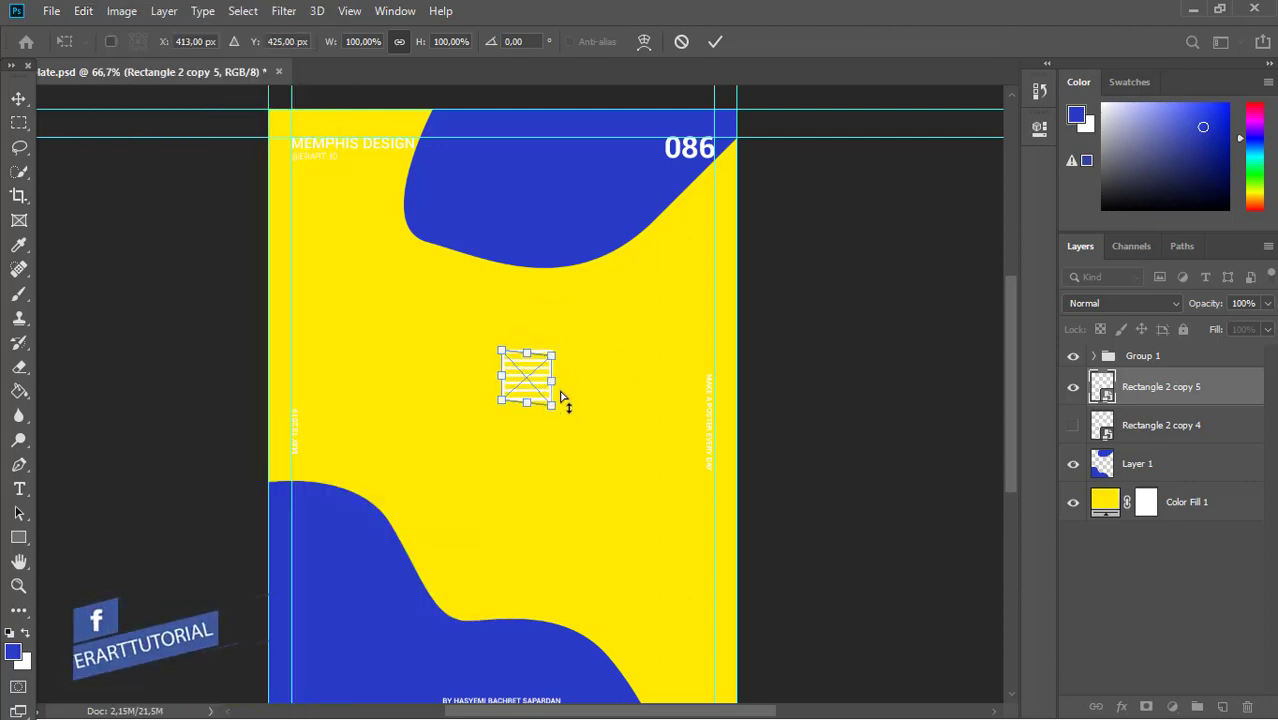
left_click_drag(552, 374, 510, 338)
key("ctrl+z")
left_click(16, 97)
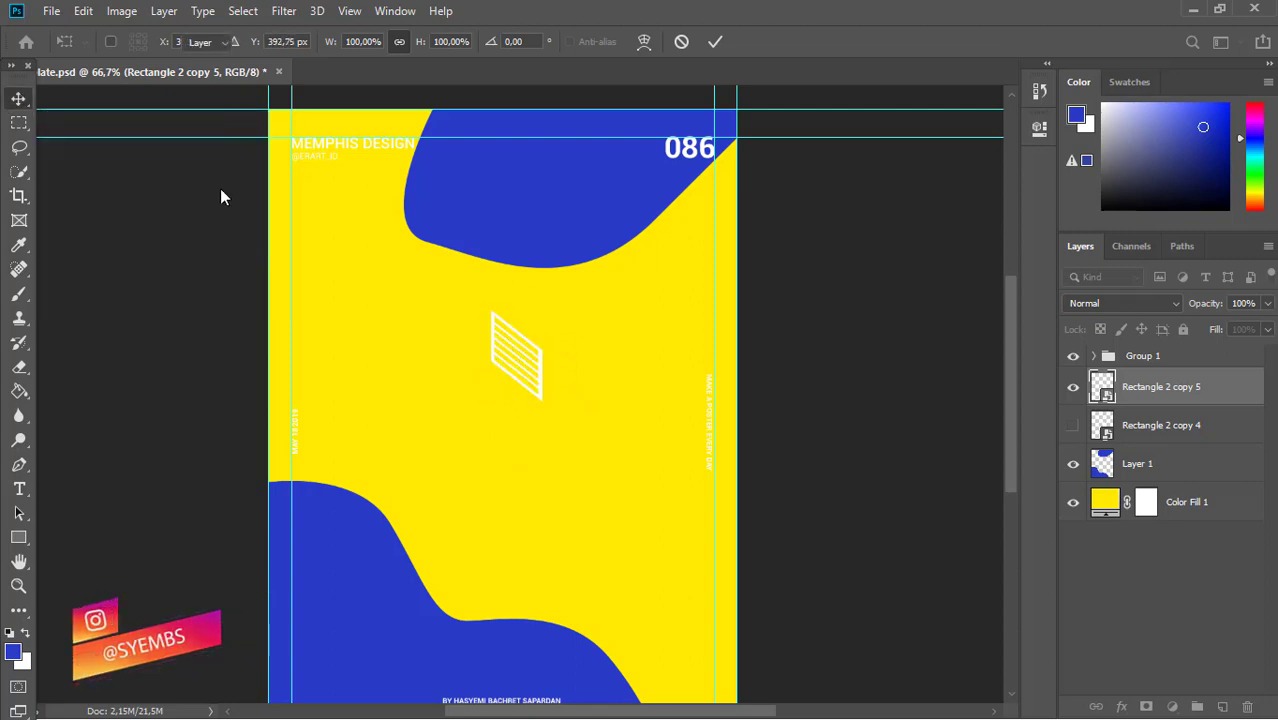
key("ctrl+z")
Distort the striped square copy into a cube's left face, slanting it down about 34.6° and narrowing it to about 70.73% width.
left_click(83, 10)
mouse_move(200, 438)
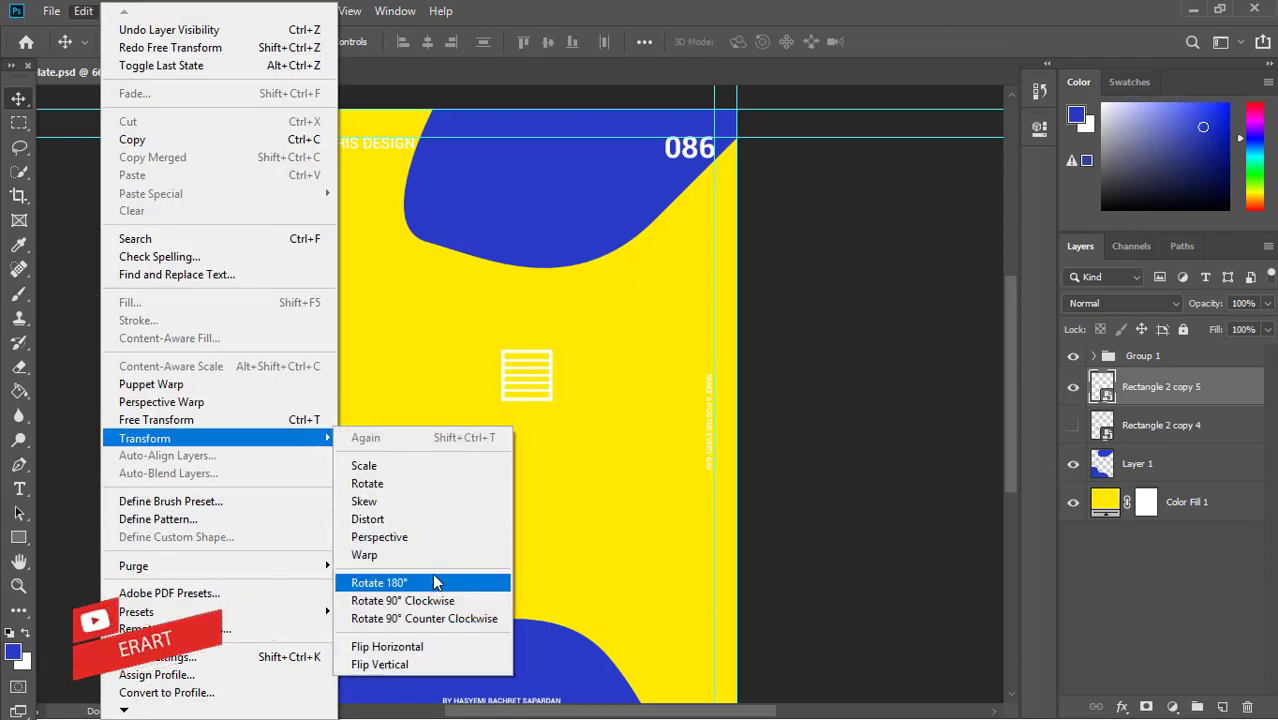
left_click(398, 497)
left_click(83, 10)
mouse_move(298, 438)
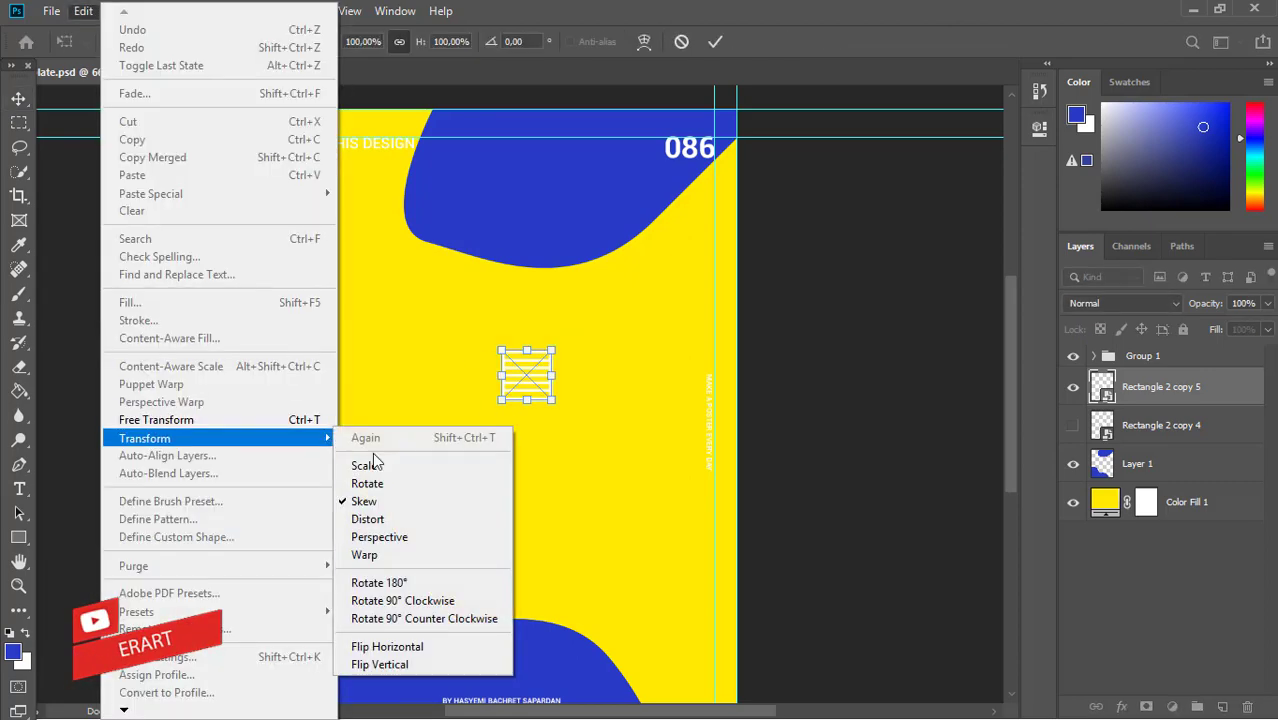
left_click(398, 518)
left_click_drag(554, 381, 538, 405)
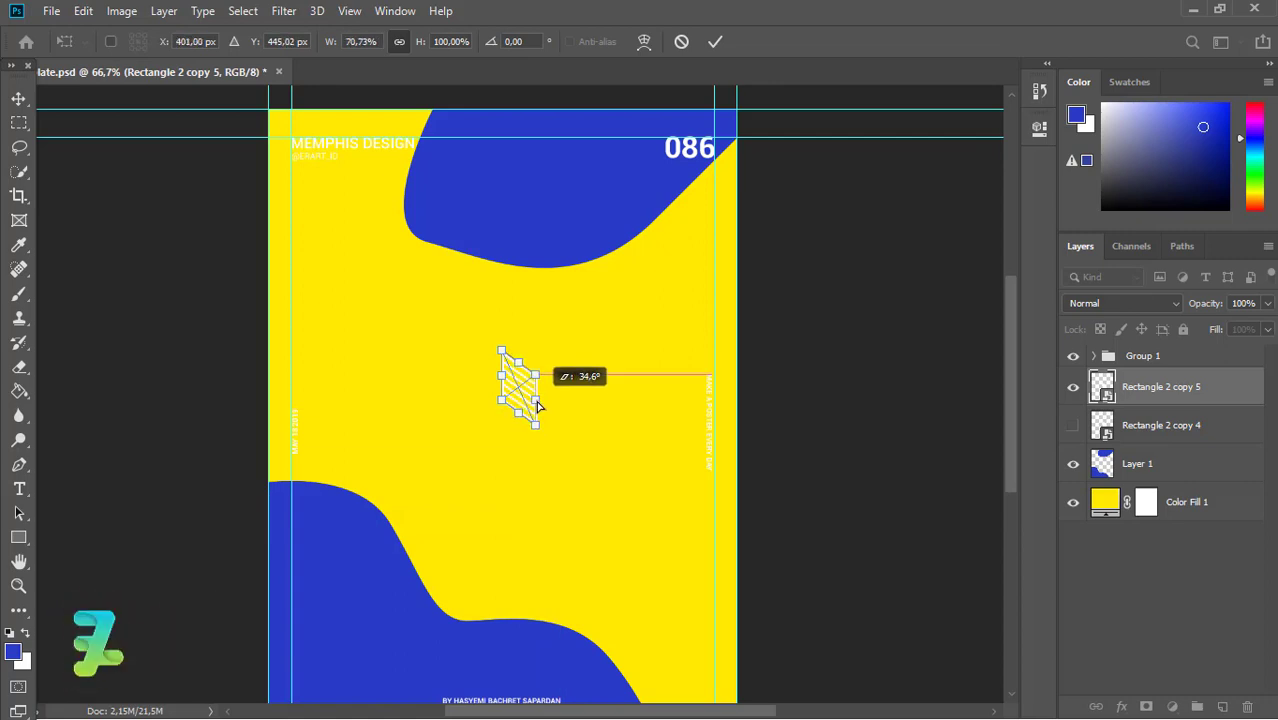
key("Return")
On a new layer, draw a 74 by 74 px square beside the striped face, with no fill and a 5.07 px white stroke.
key("ctrl+plus")
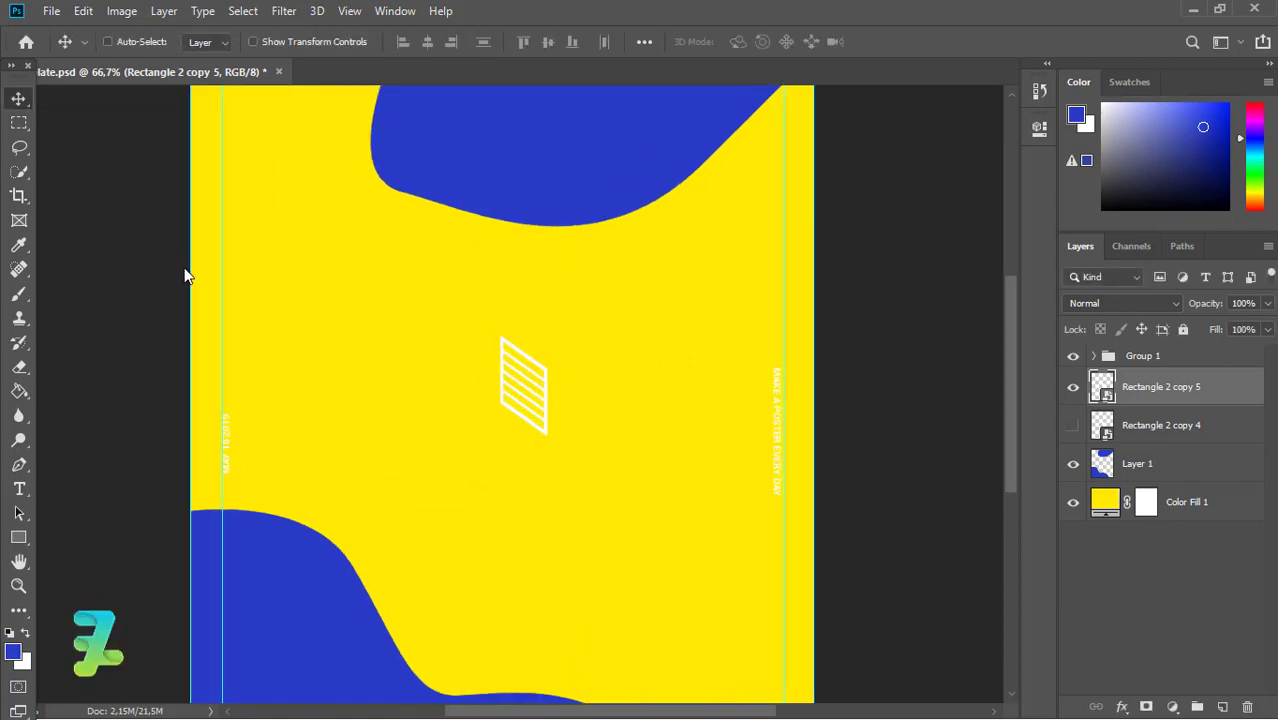
left_click(83, 11)
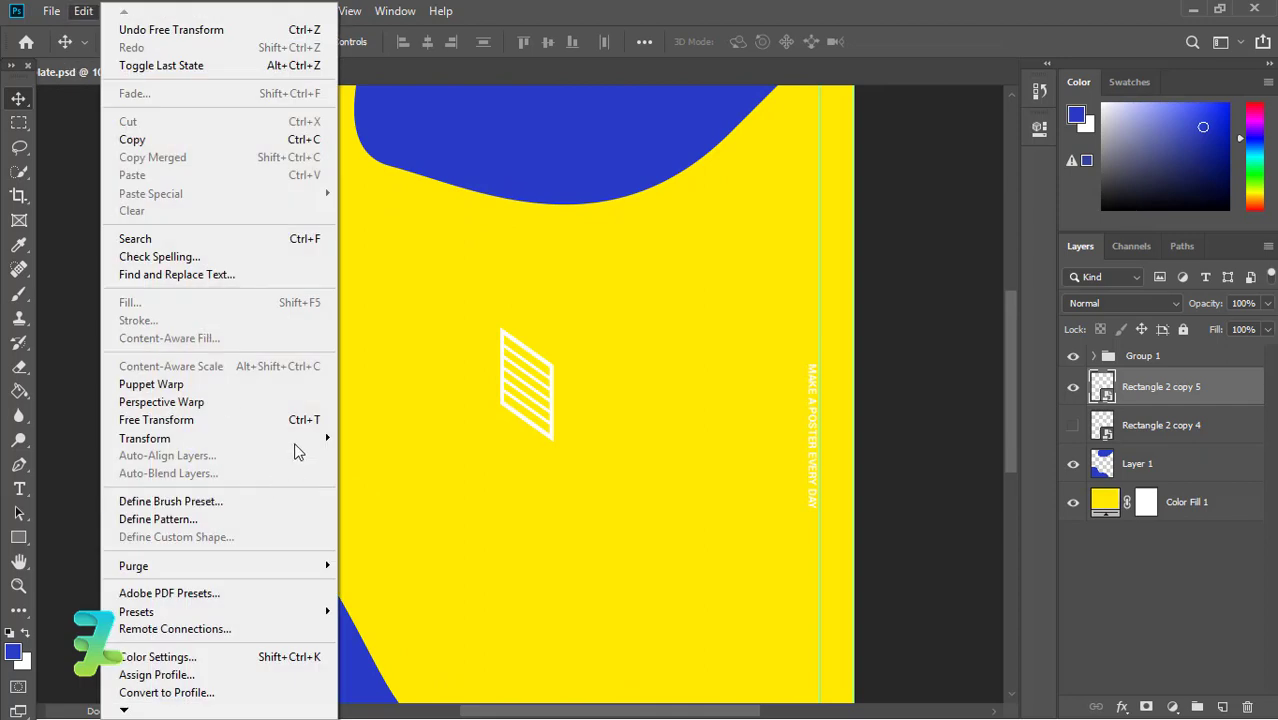
left_click(25, 537)
left_click(1220, 705)
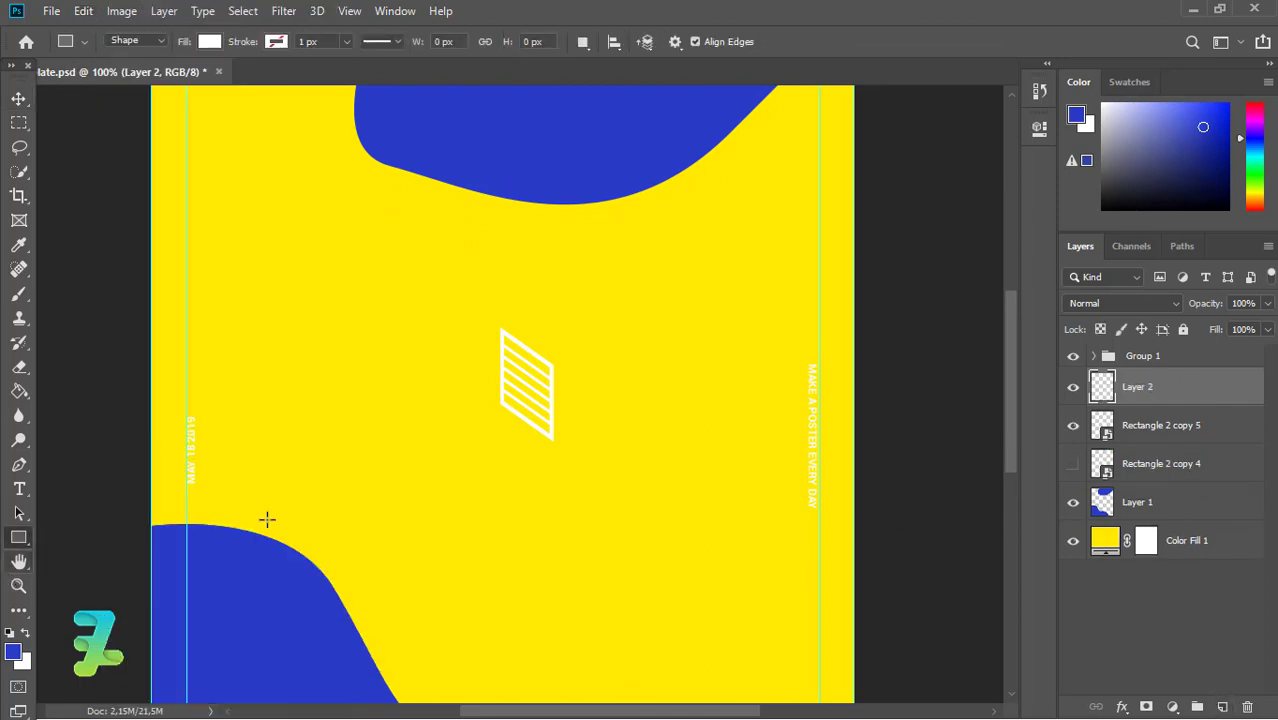
left_click_drag(672, 498, 637, 459)
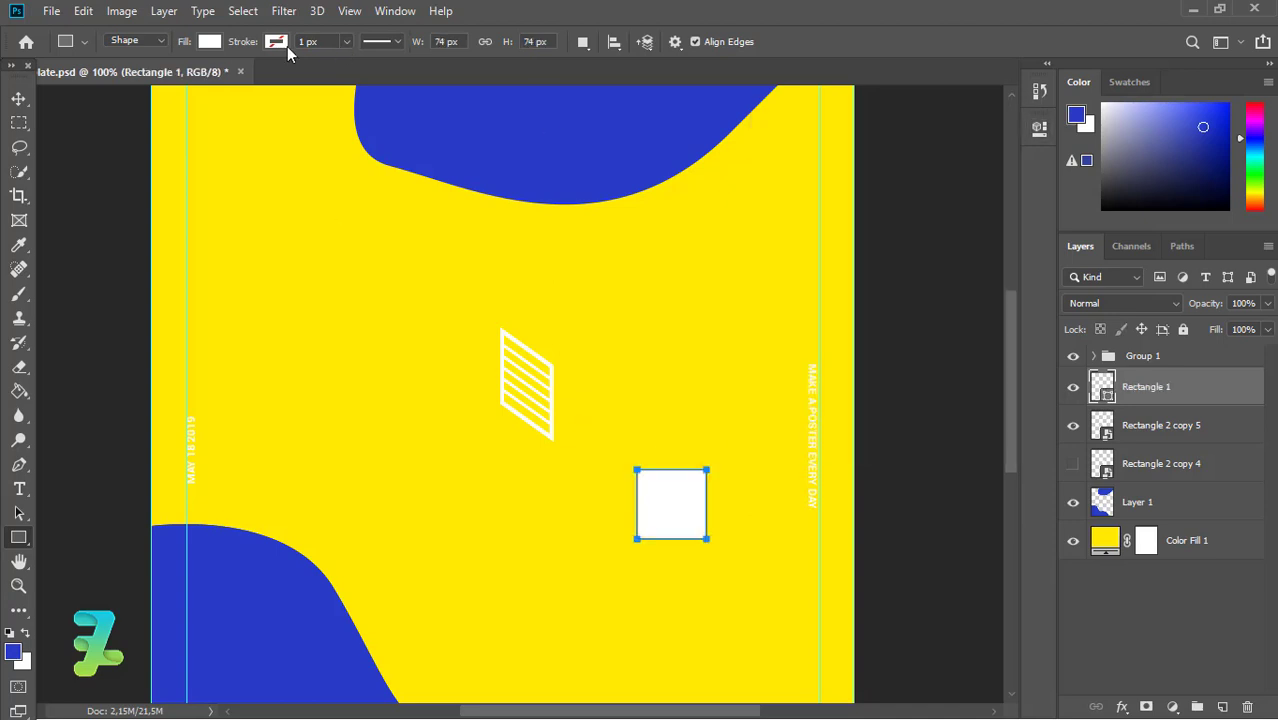
left_click(209, 41)
left_click(275, 42)
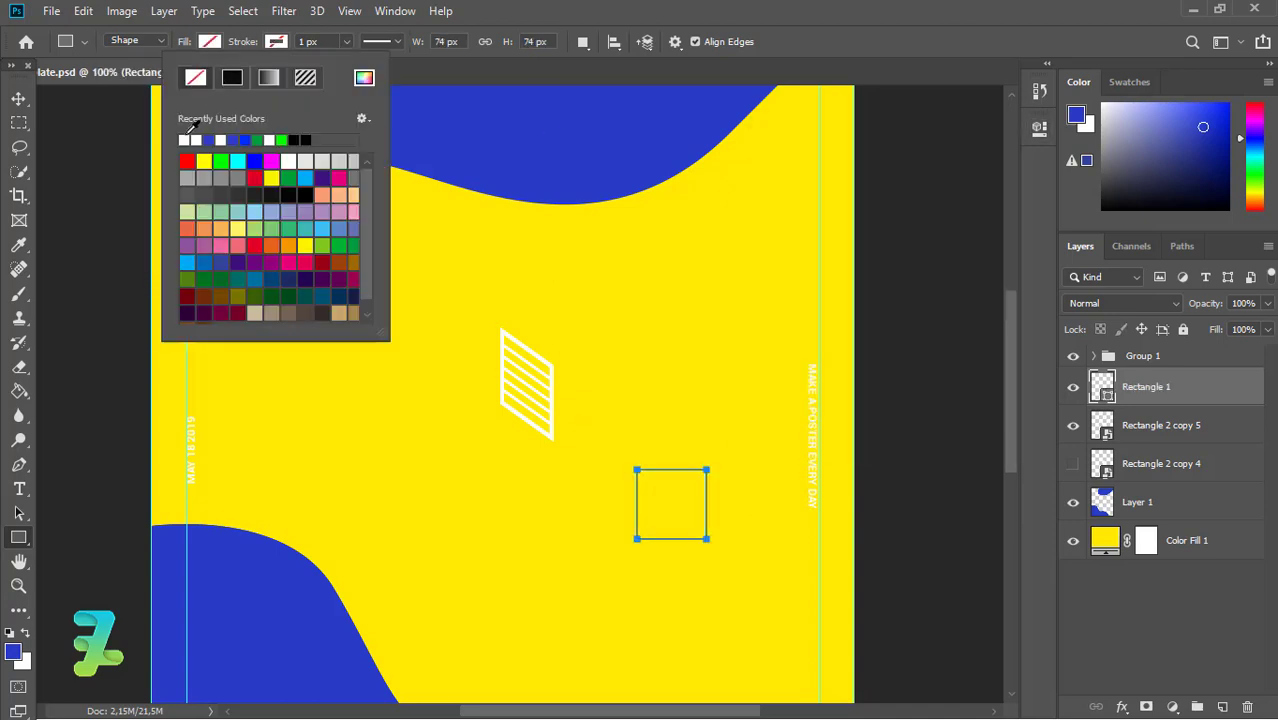
left_click(346, 41)
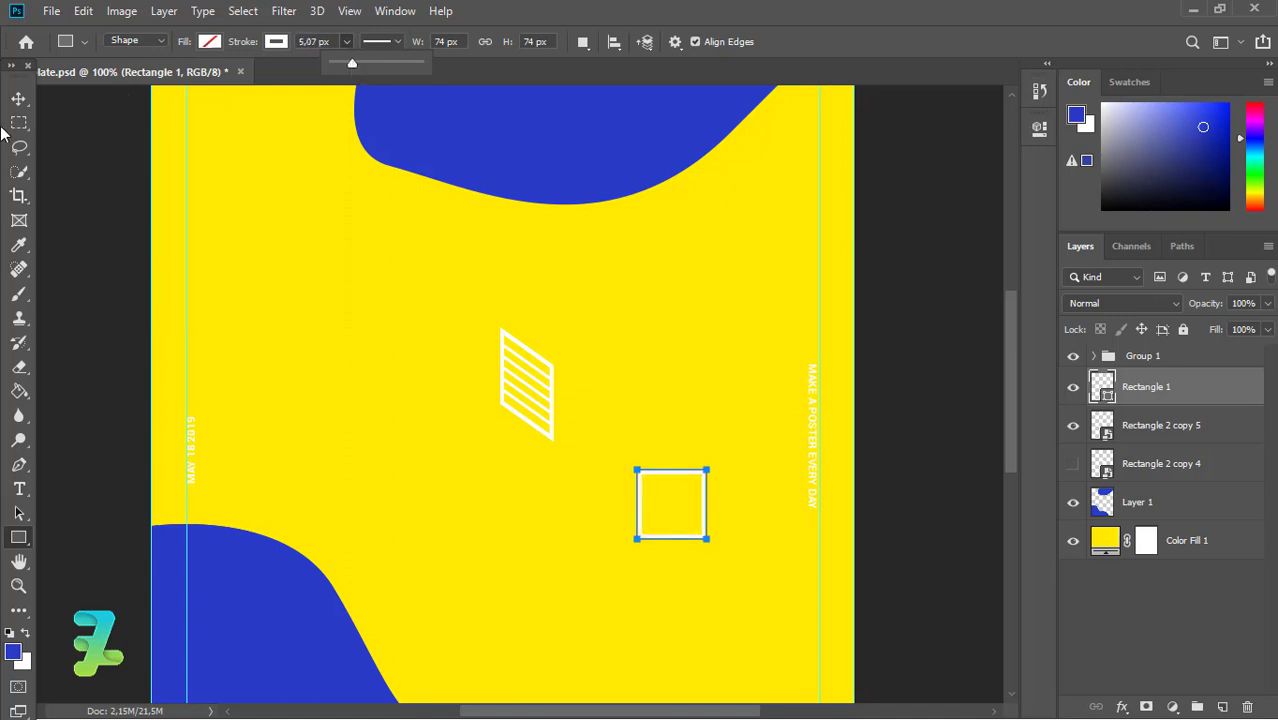
Move the outlined square against the striped face's right edge and stretch its height to 110.81% to match that edge.
key("v")
left_click_drag(643, 492, 562, 389)
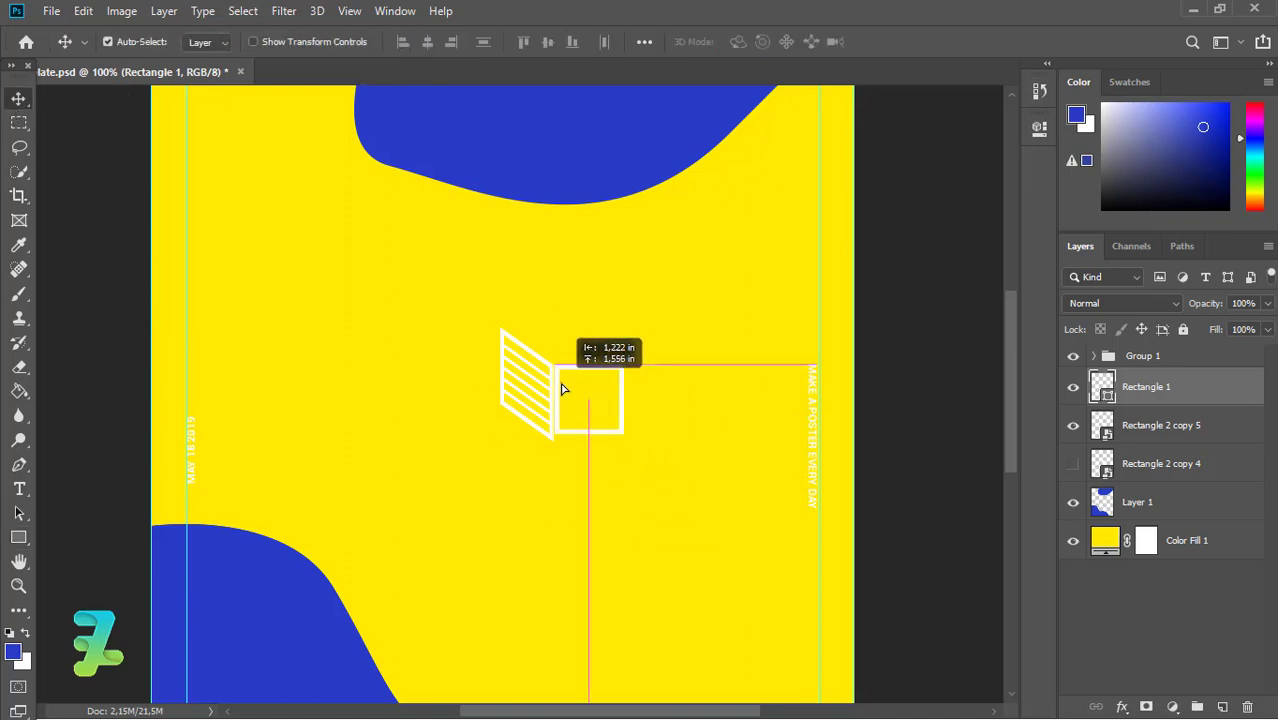
key("ctrl+plus")
key("ctrl+plus")
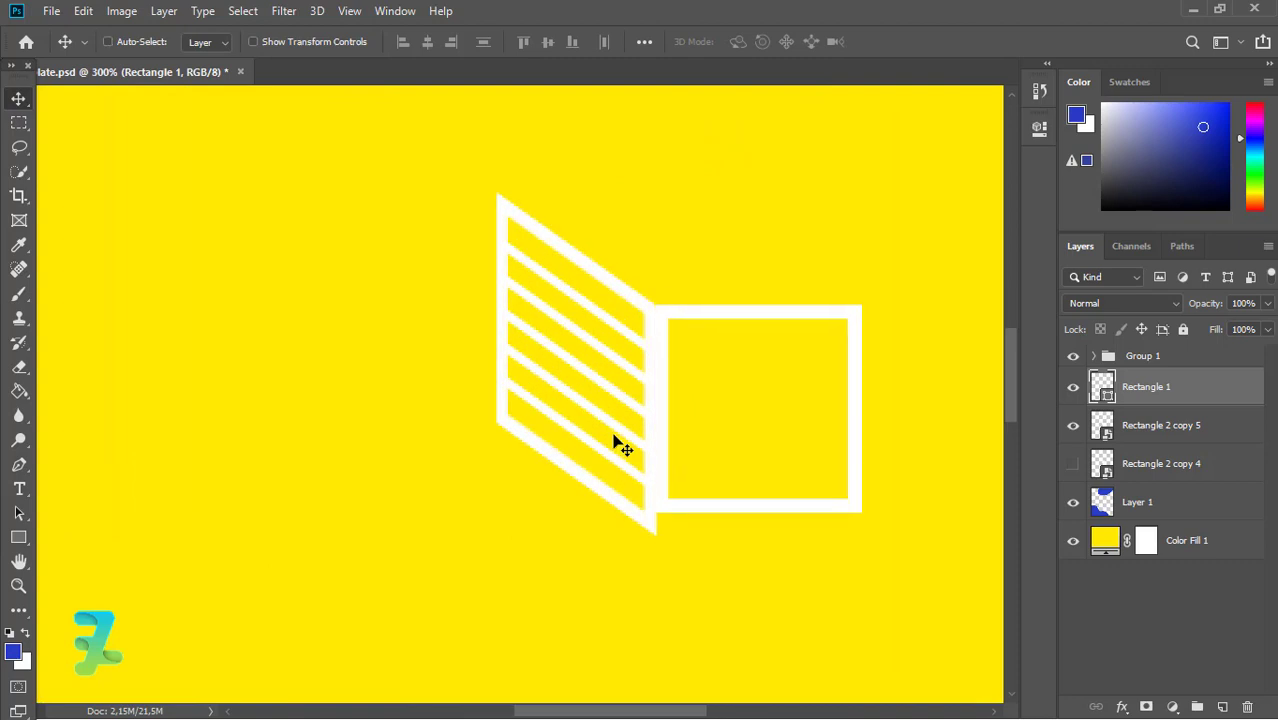
key("ctrl+t")
left_click_drag(758, 512, 758, 535)
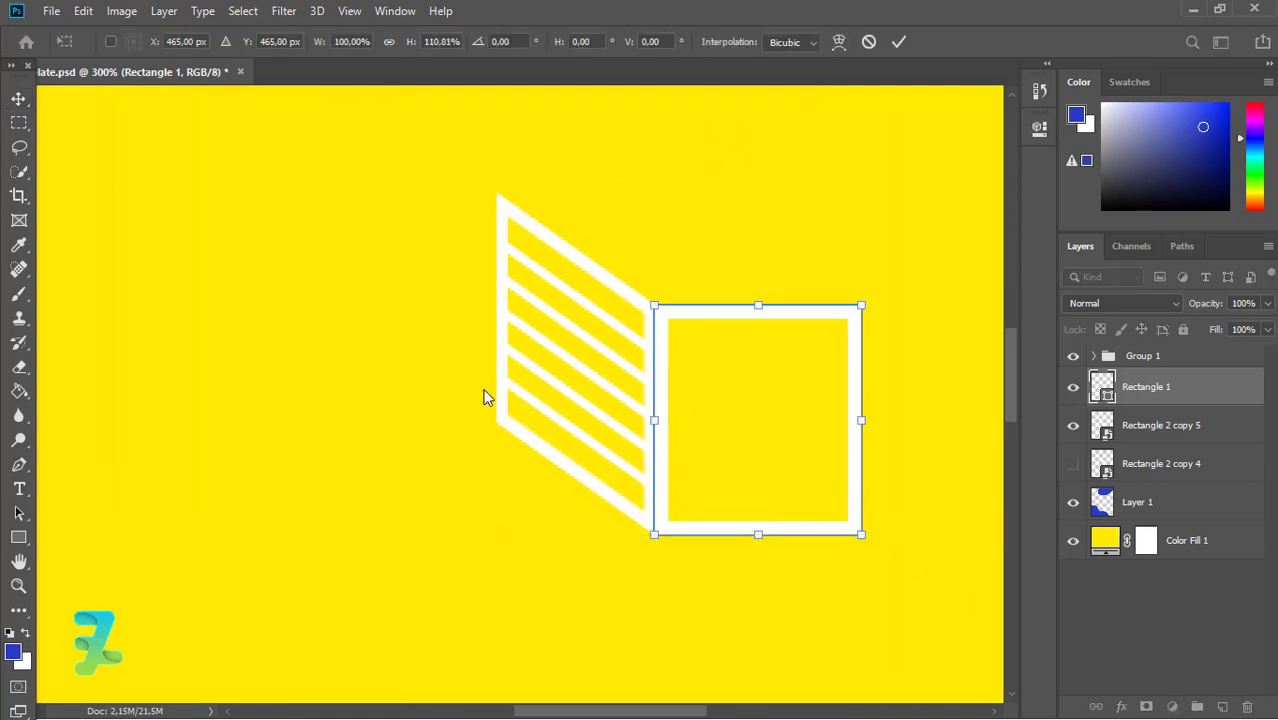
key("Return")
Scale the outlined square's width to 113.51%, extending it away from the striped face.
left_click(83, 11)
mouse_move(115, 434)
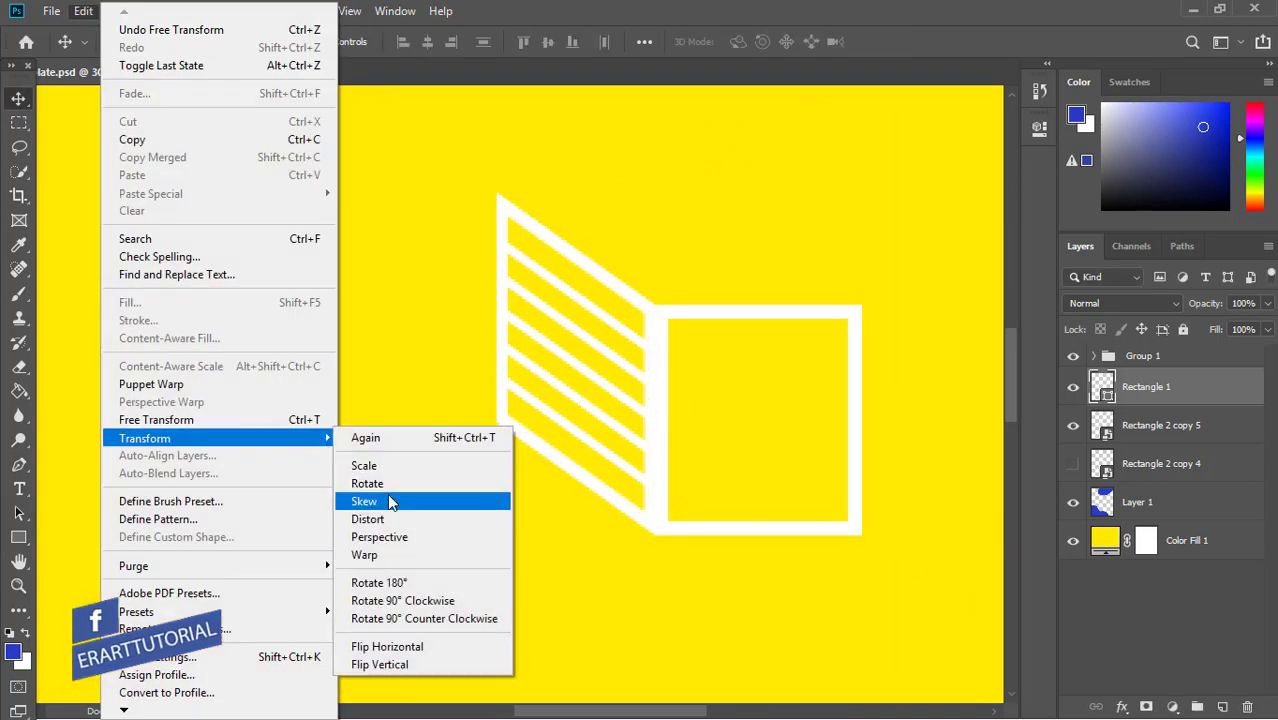
left_click(381, 467)
left_click_drag(864, 422, 887, 414)
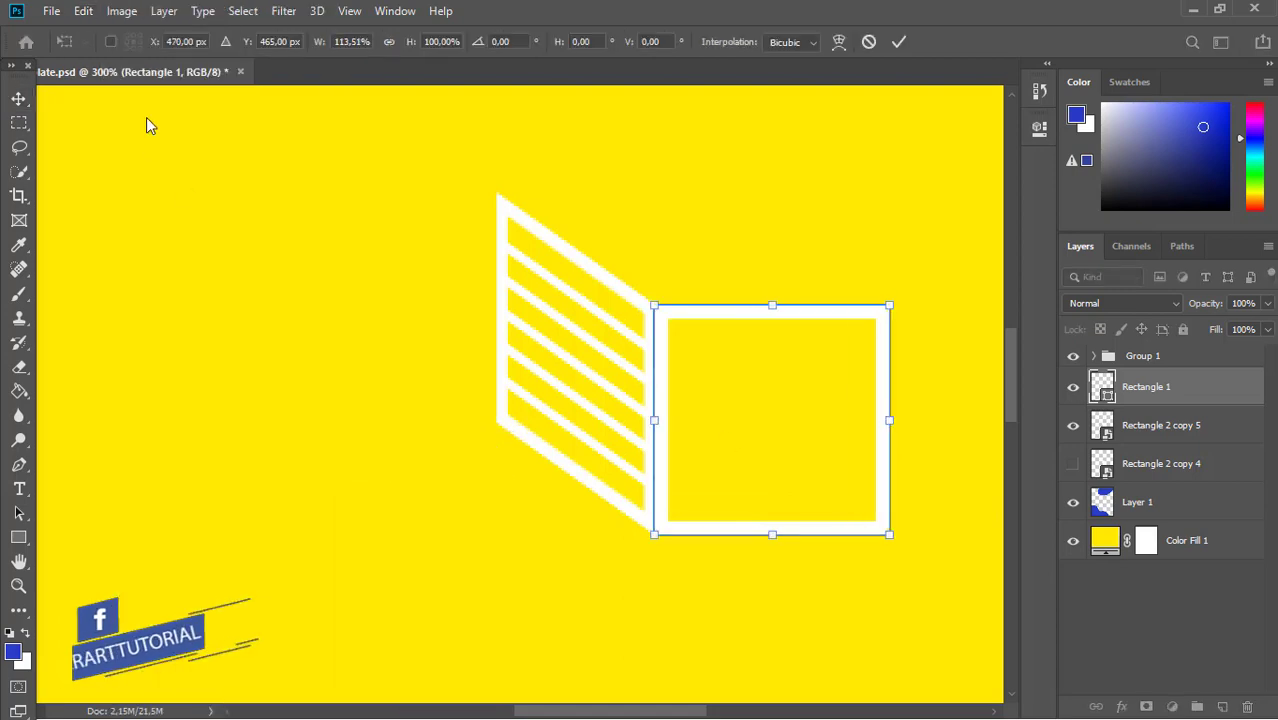
left_click(83, 11)
left_click(16, 98)
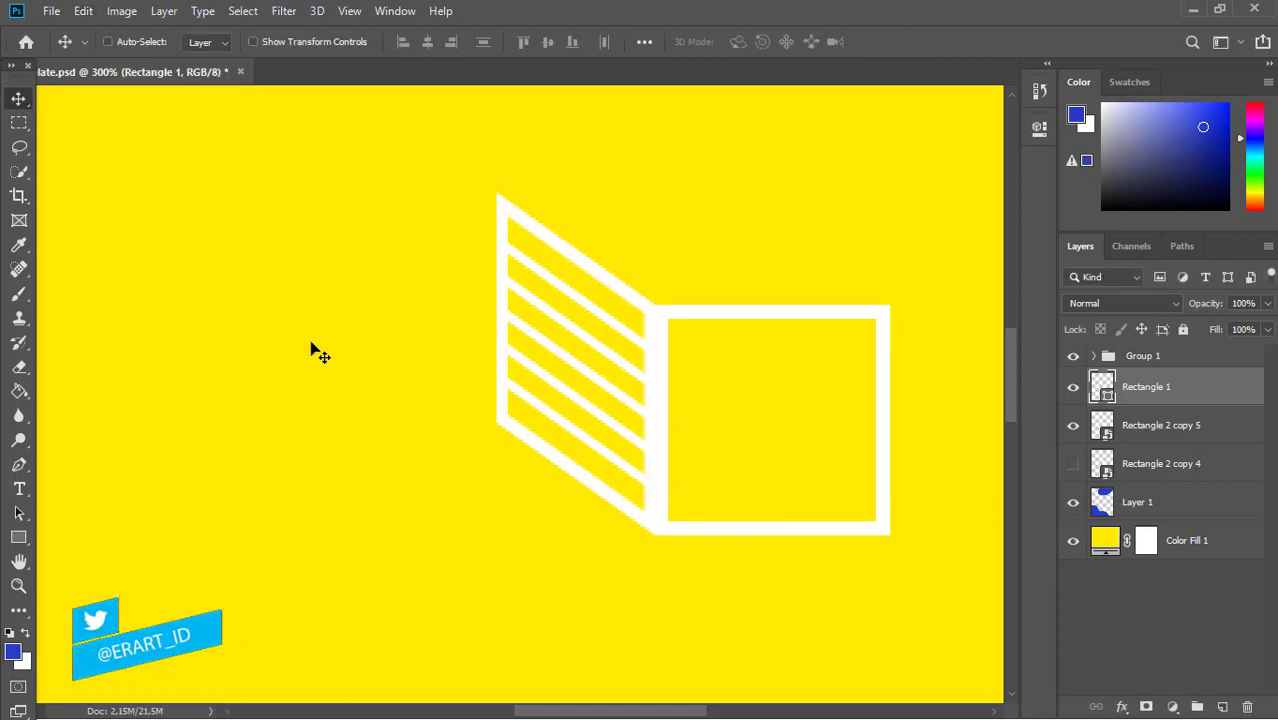
Duplicate the outlined square, hide the duplicate, and skew the original upward by about 17.61° as the cube's right face.
key("ctrl+j")
key("alt+bracketleft")
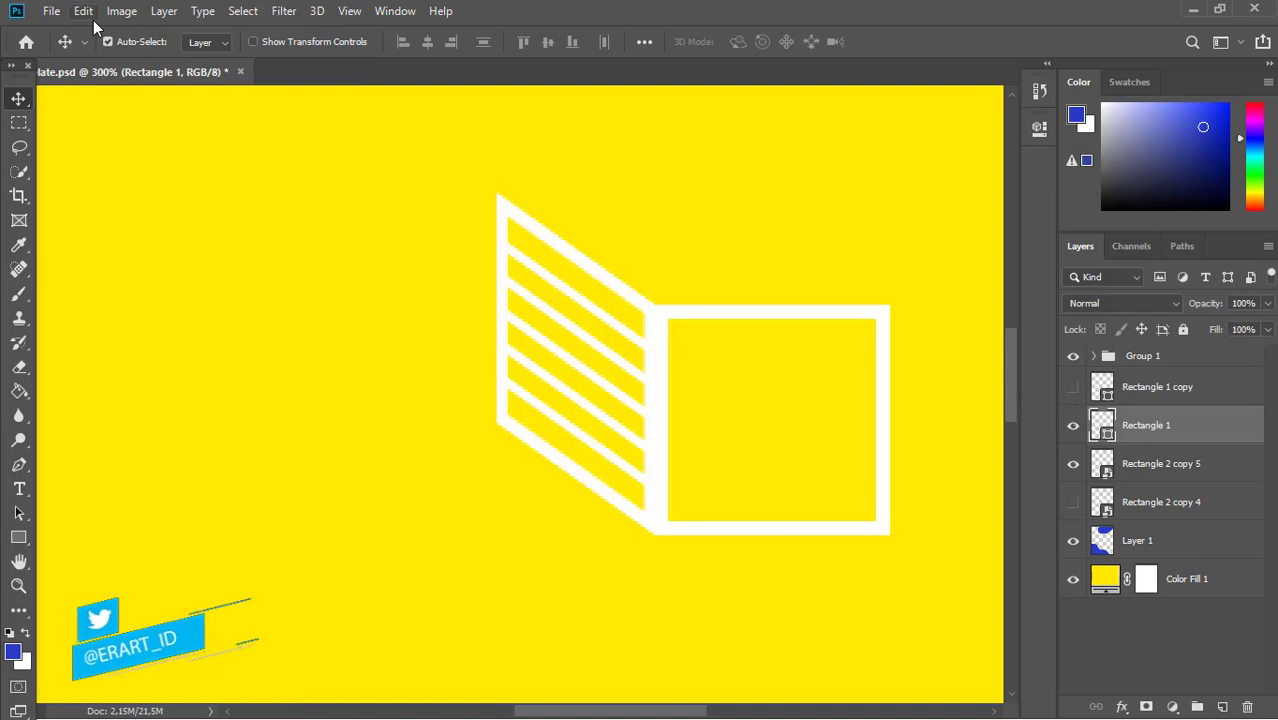
left_click(83, 11)
mouse_move(115, 434)
left_click(399, 493)
left_click_drag(898, 420, 846, 343)
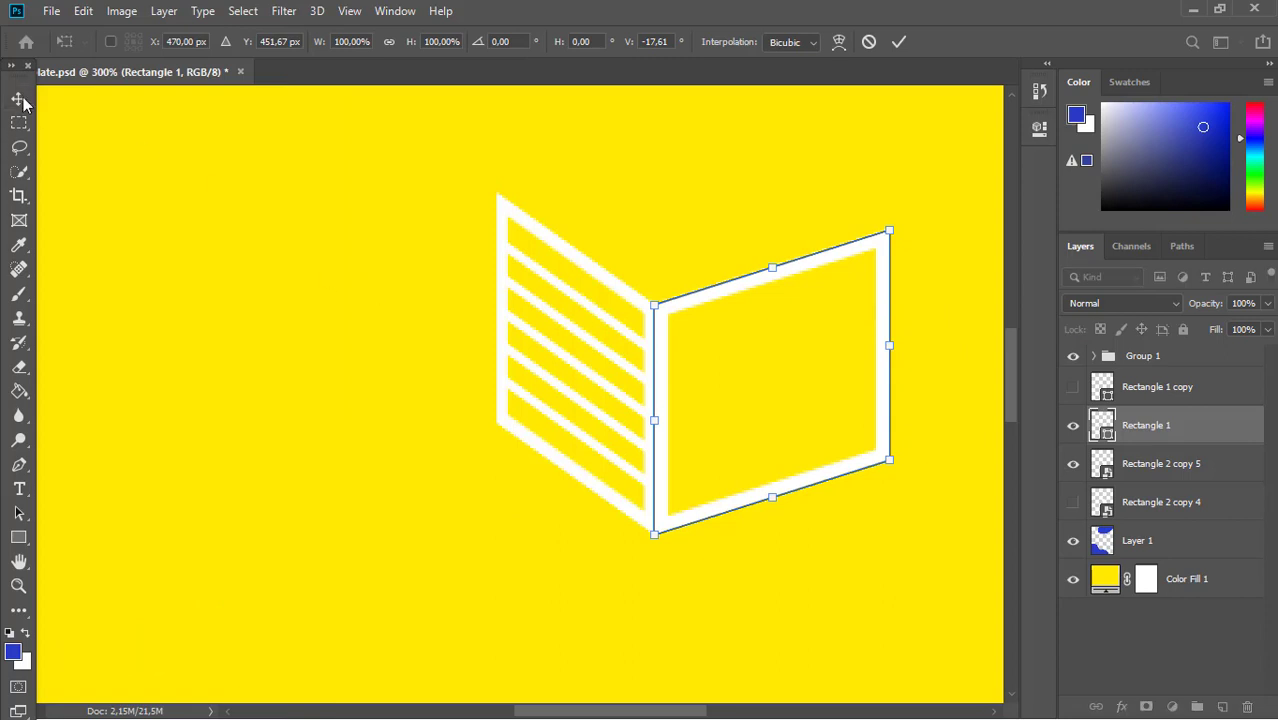
left_click(20, 96)
Show the duplicate outlined square and move it above the two cube faces.
scroll(1038, 428, "up", 2)
left_click(1073, 387)
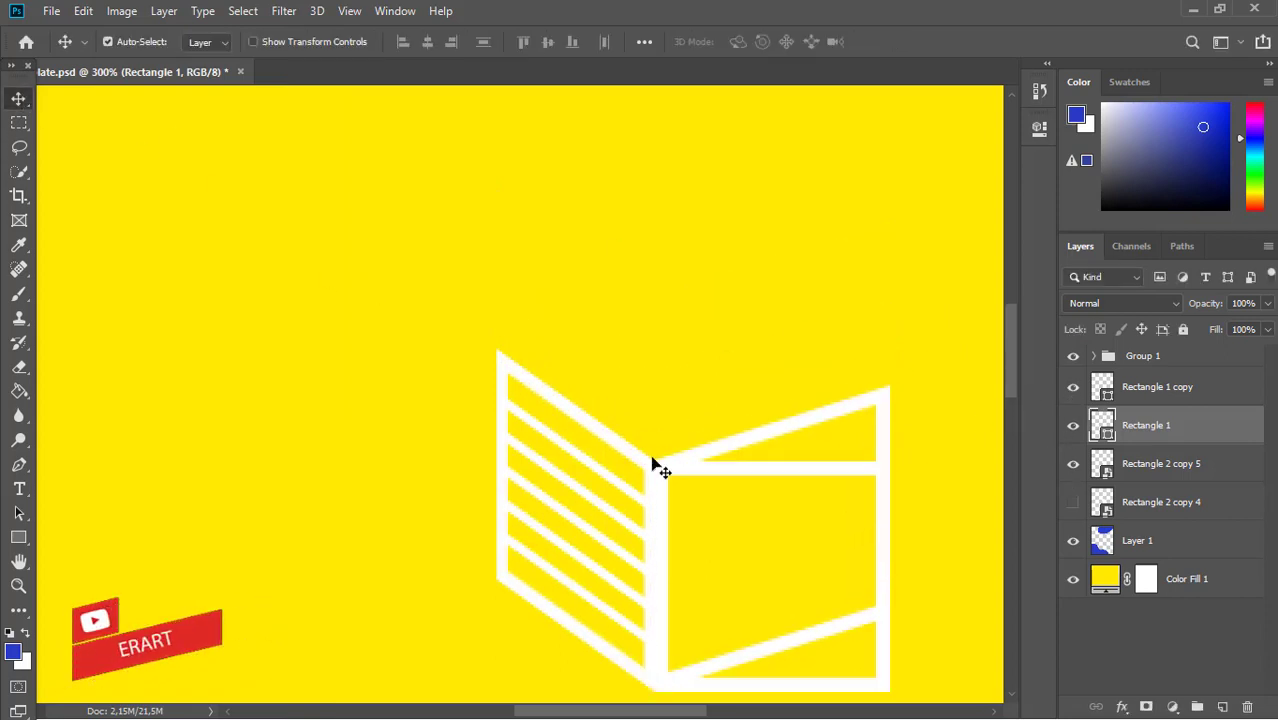
left_click_drag(696, 411, 643, 179)
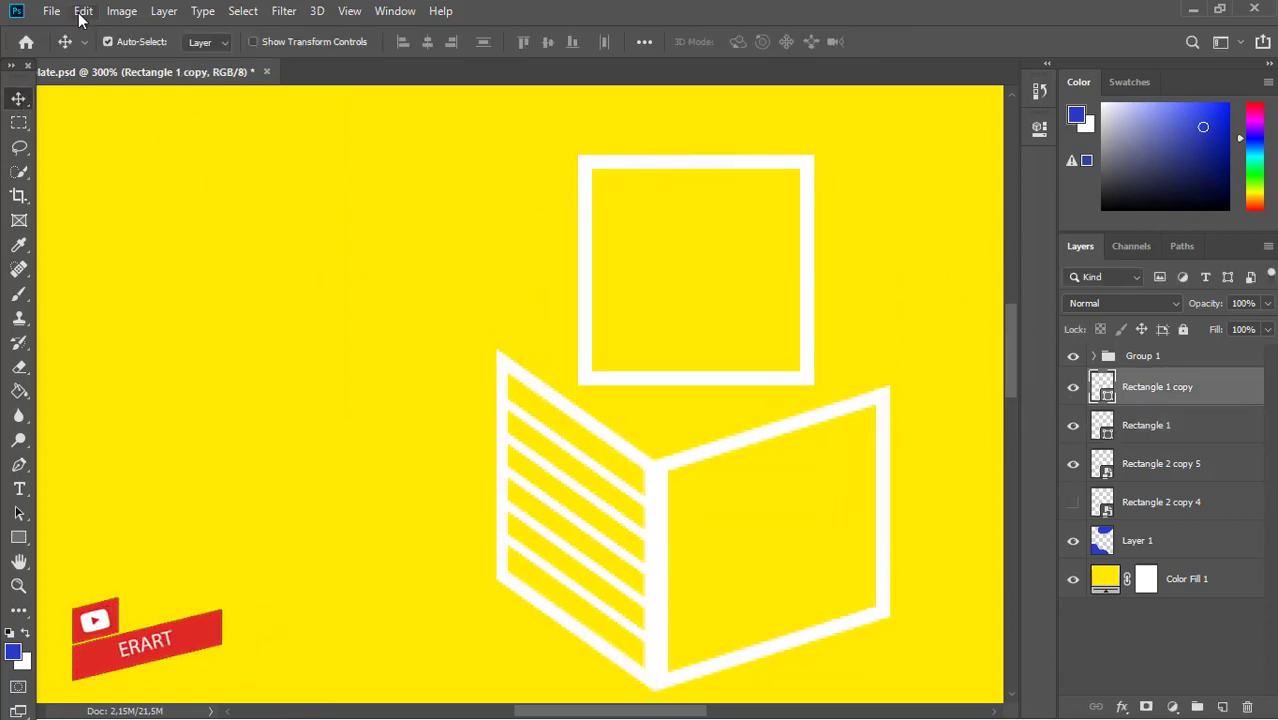
Try to skew and rotate the duplicate square into the cube's top face.
left_click(83, 11)
mouse_move(320, 438)
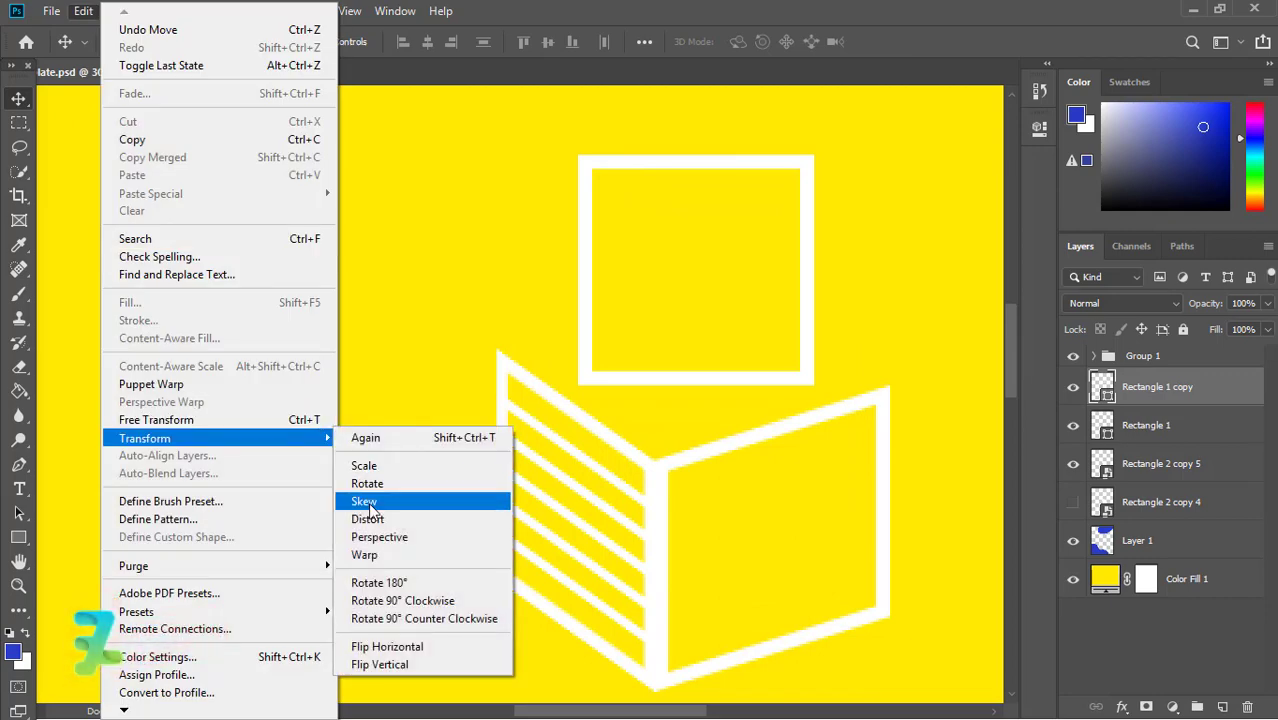
left_click(365, 502)
left_click_drag(577, 272, 612, 462)
key("ctrl+z")
left_click(83, 11)
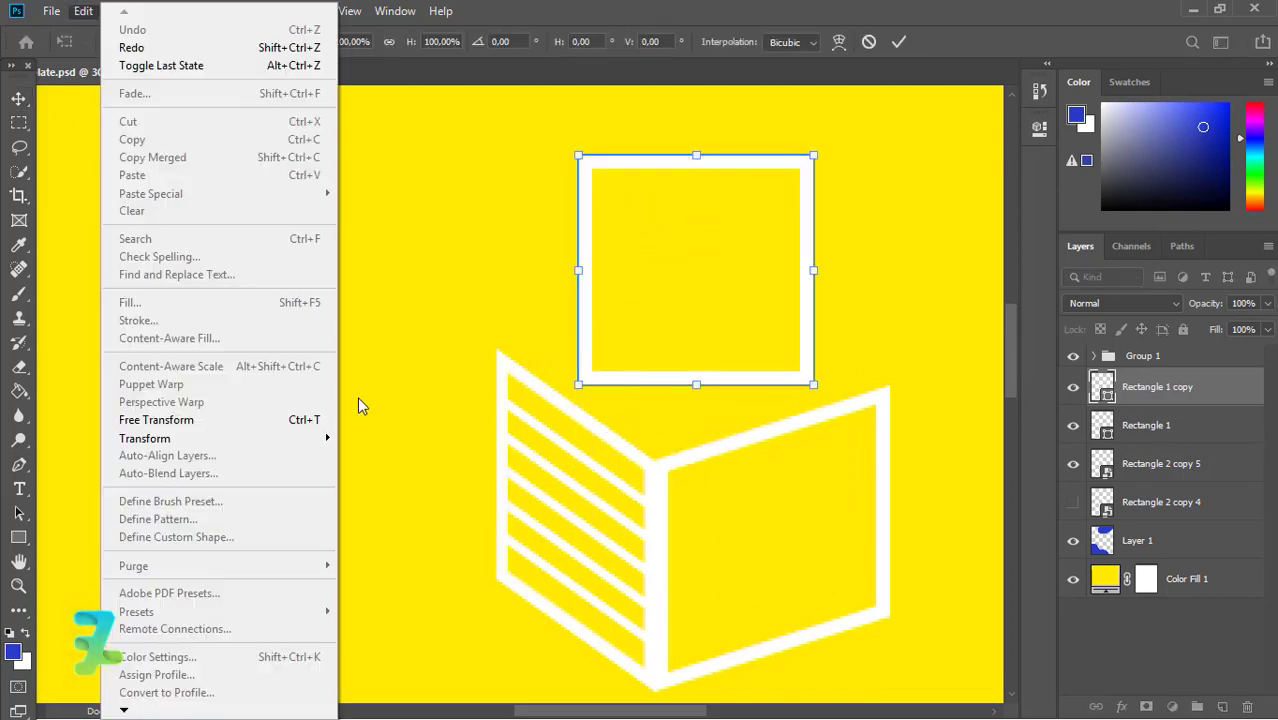
mouse_move(330, 430)
left_click(365, 482)
left_click_drag(830, 374, 830, 317)
key("ctrl+z")
Distort the duplicate square into the cube's top face, aligning its corners with the upper edges of both side faces.
left_click(83, 11)
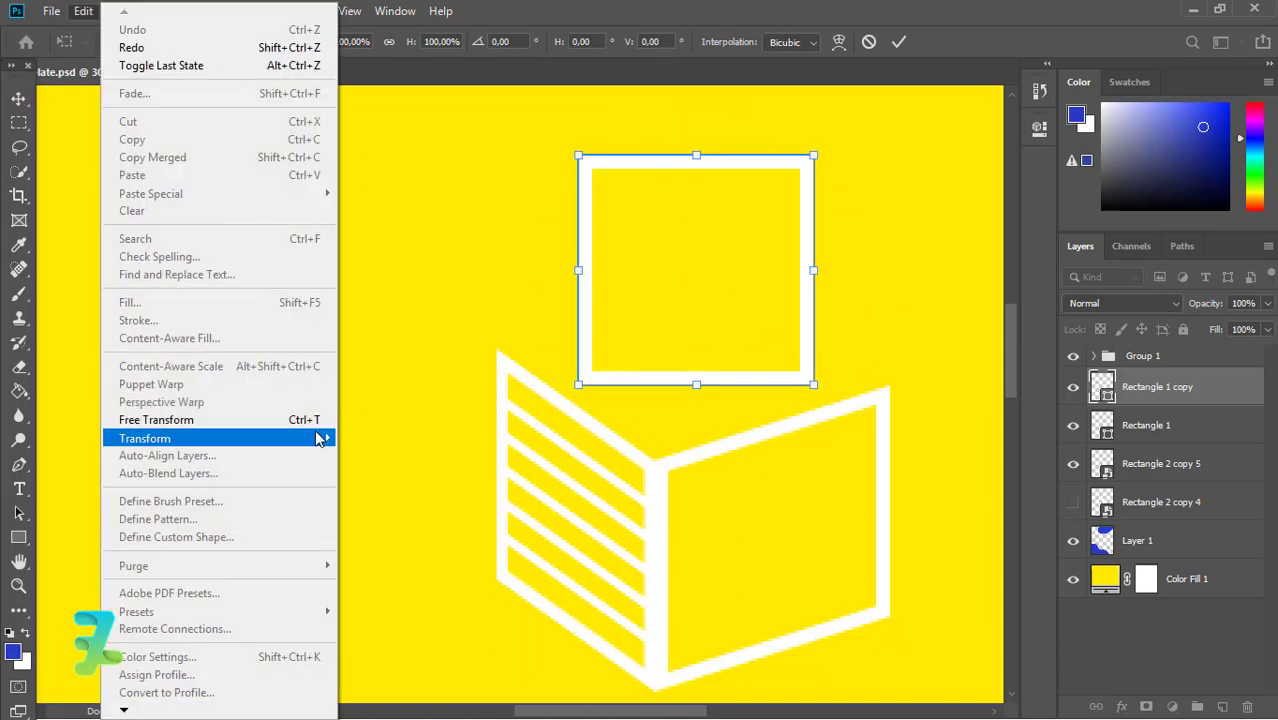
mouse_move(320, 434)
left_click(397, 517)
left_click_drag(718, 248, 735, 341)
left_click_drag(596, 250, 498, 350)
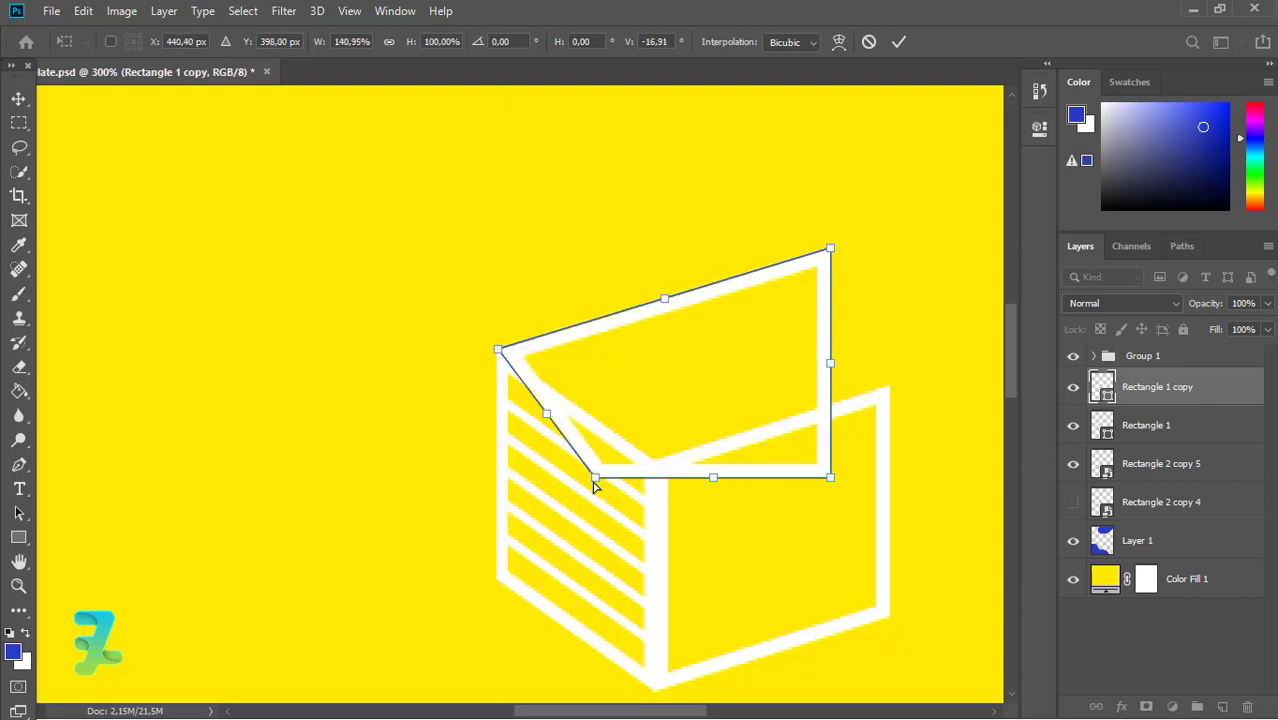
left_click_drag(595, 477, 657, 461)
left_click_drag(760, 252, 721, 266)
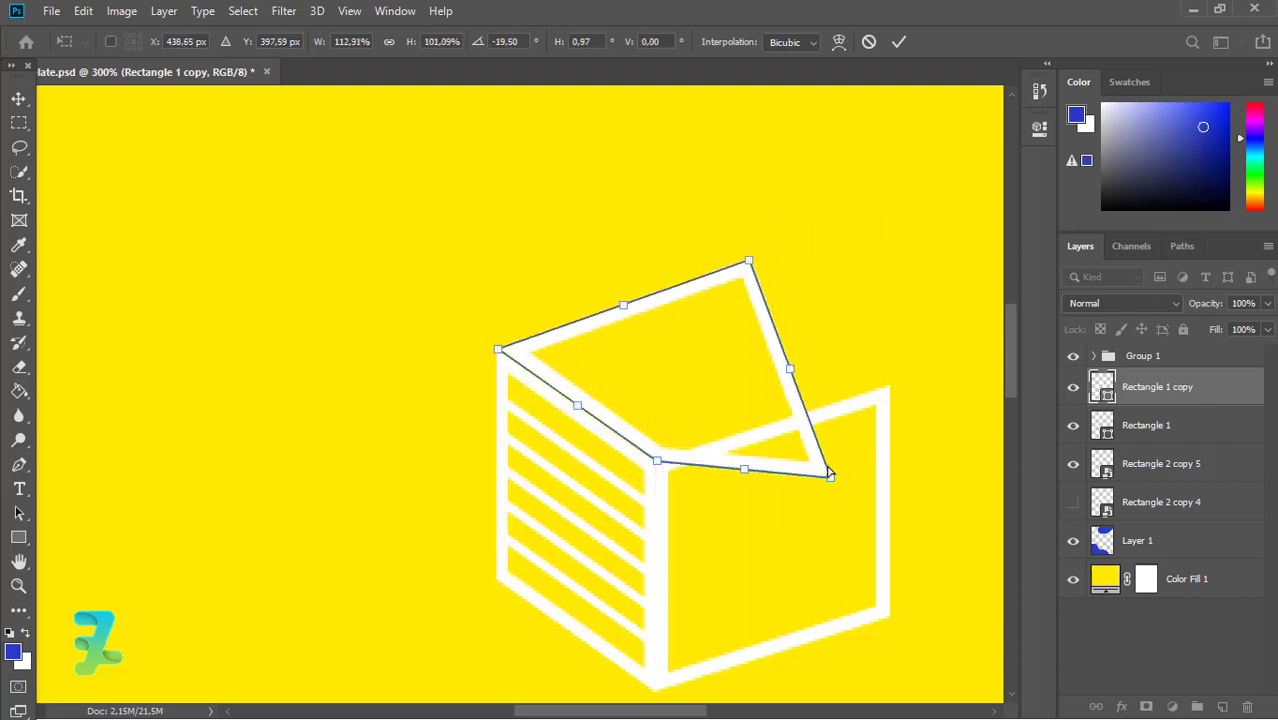
left_click_drag(830, 476, 889, 387)
left_click_drag(749, 264, 705, 295)
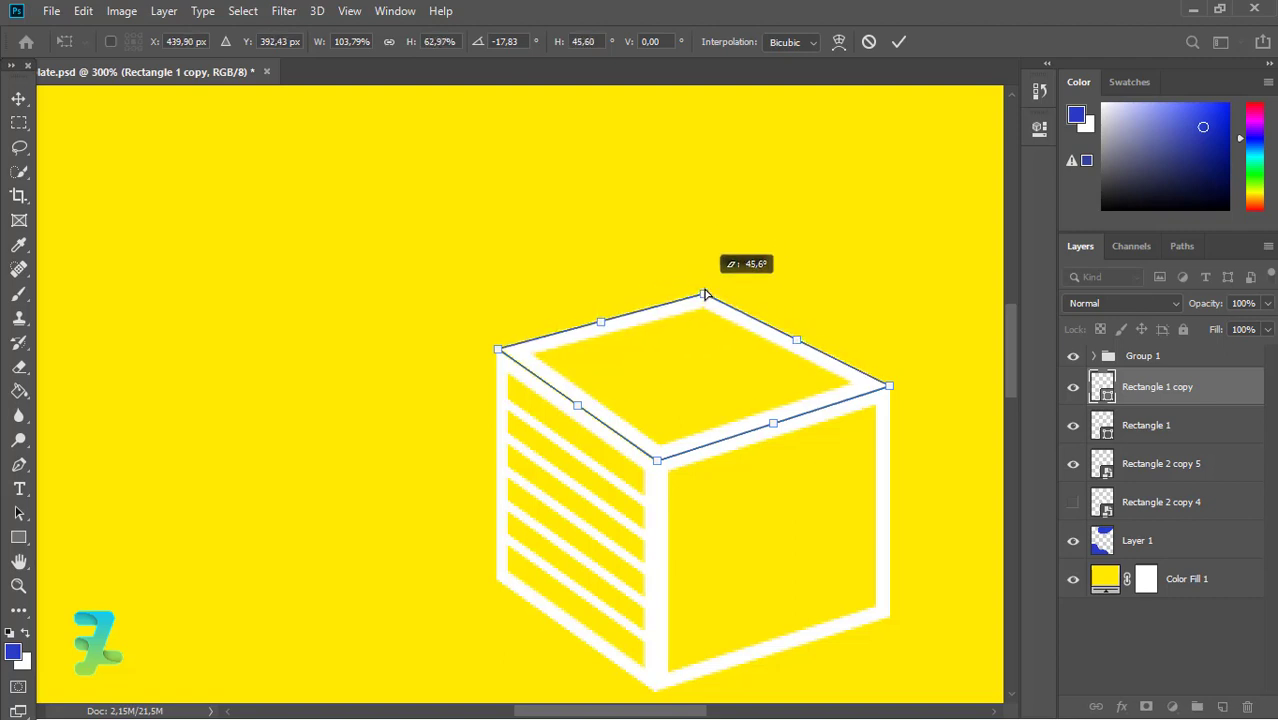
key("ctrl+1")
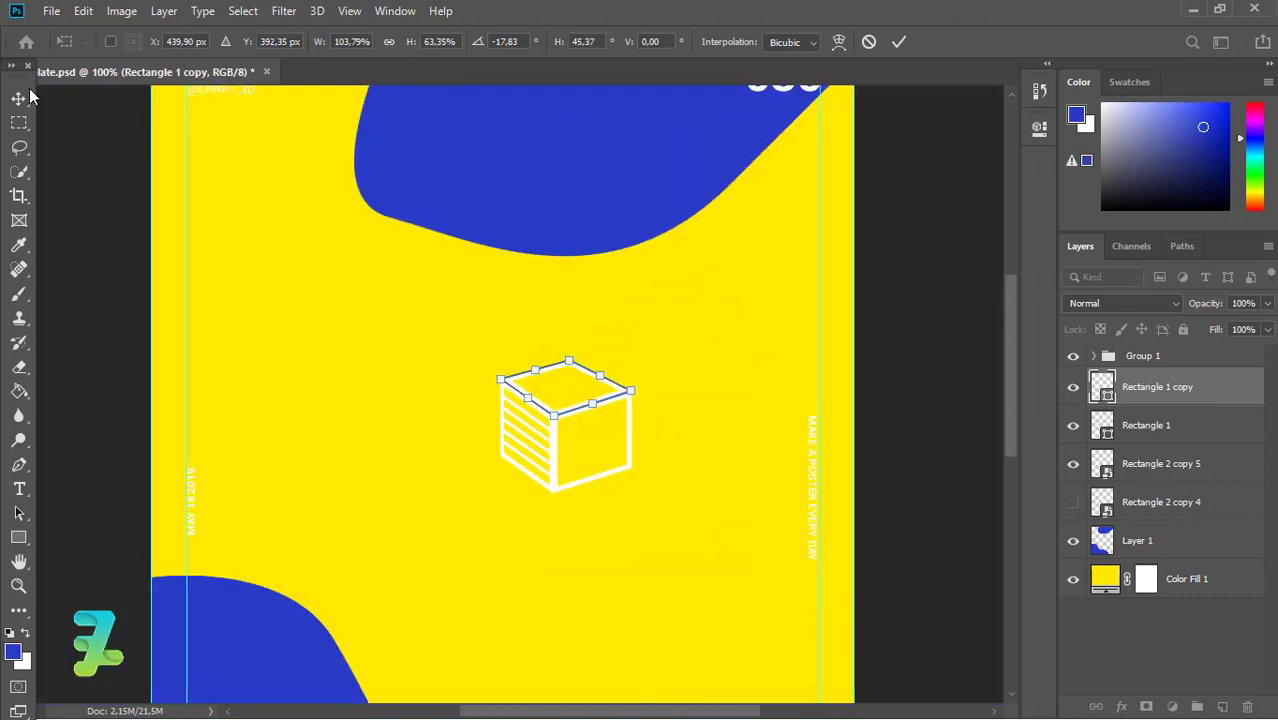
key("Return")
Nudge the top face and widen it slightly toward the striped face to close the gap along their shared edge.
scroll(568, 408, "up", 2)
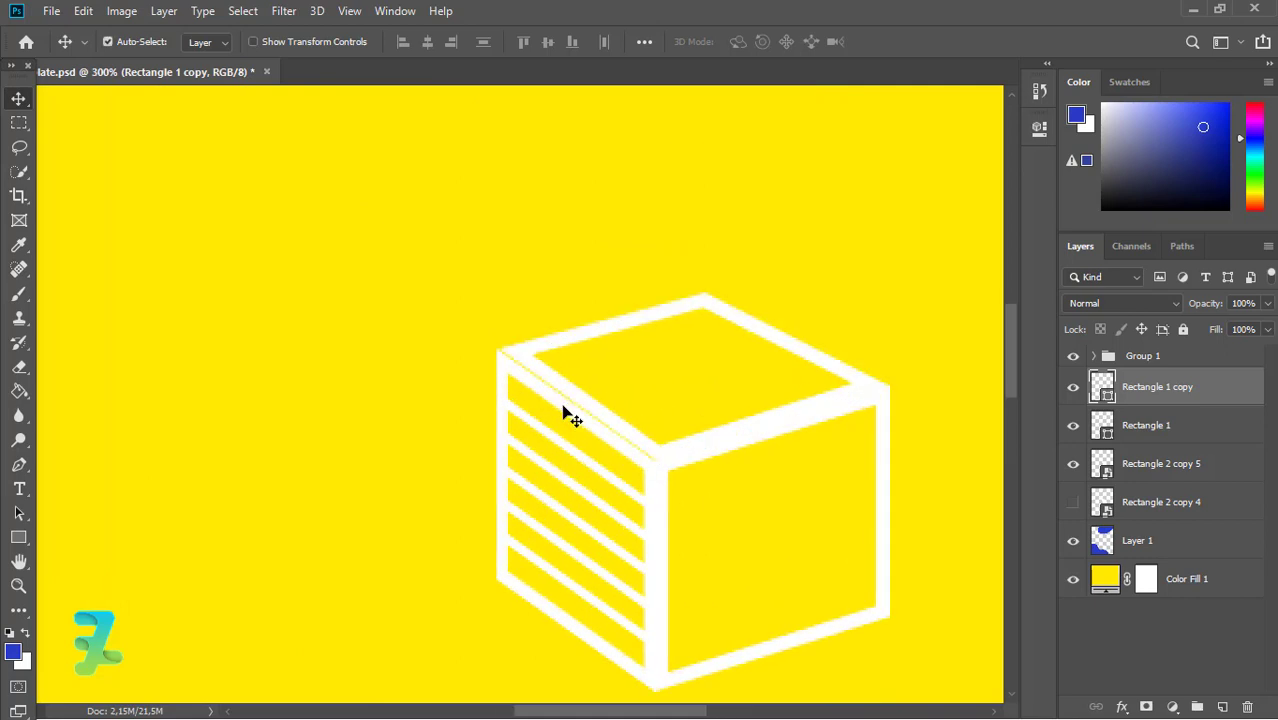
left_click(83, 11)
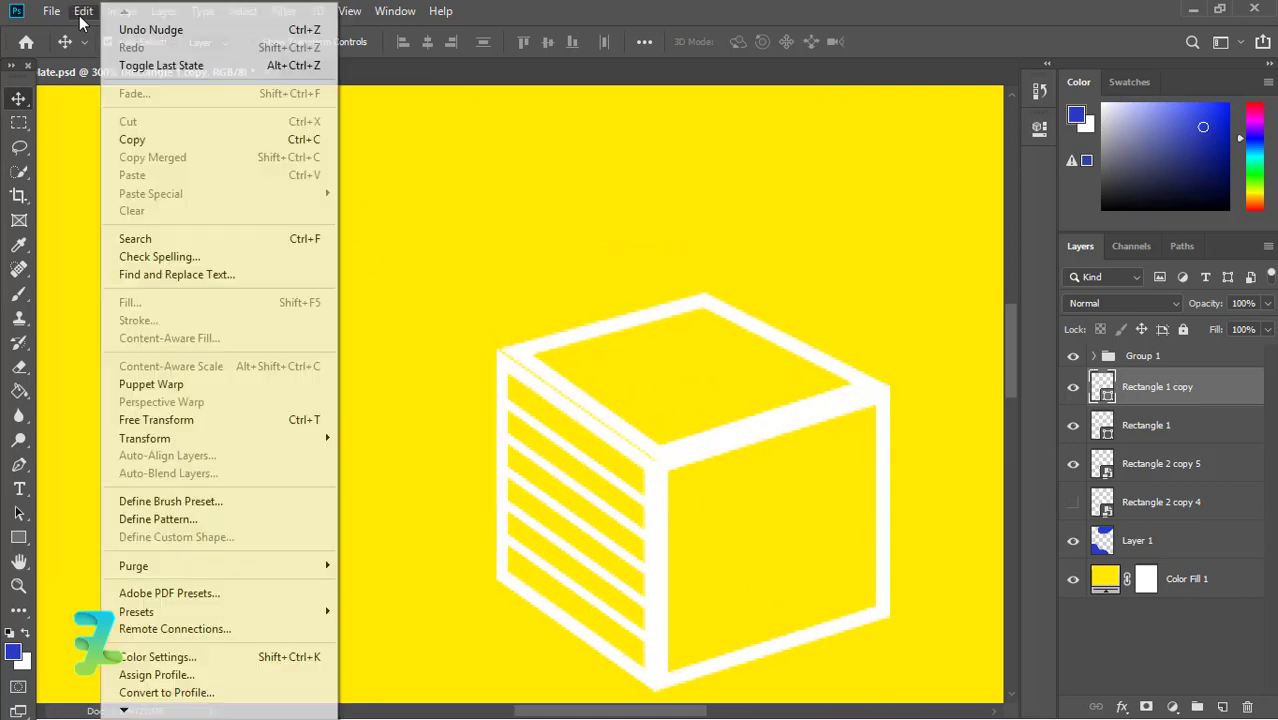
mouse_move(200, 437)
left_click(420, 519)
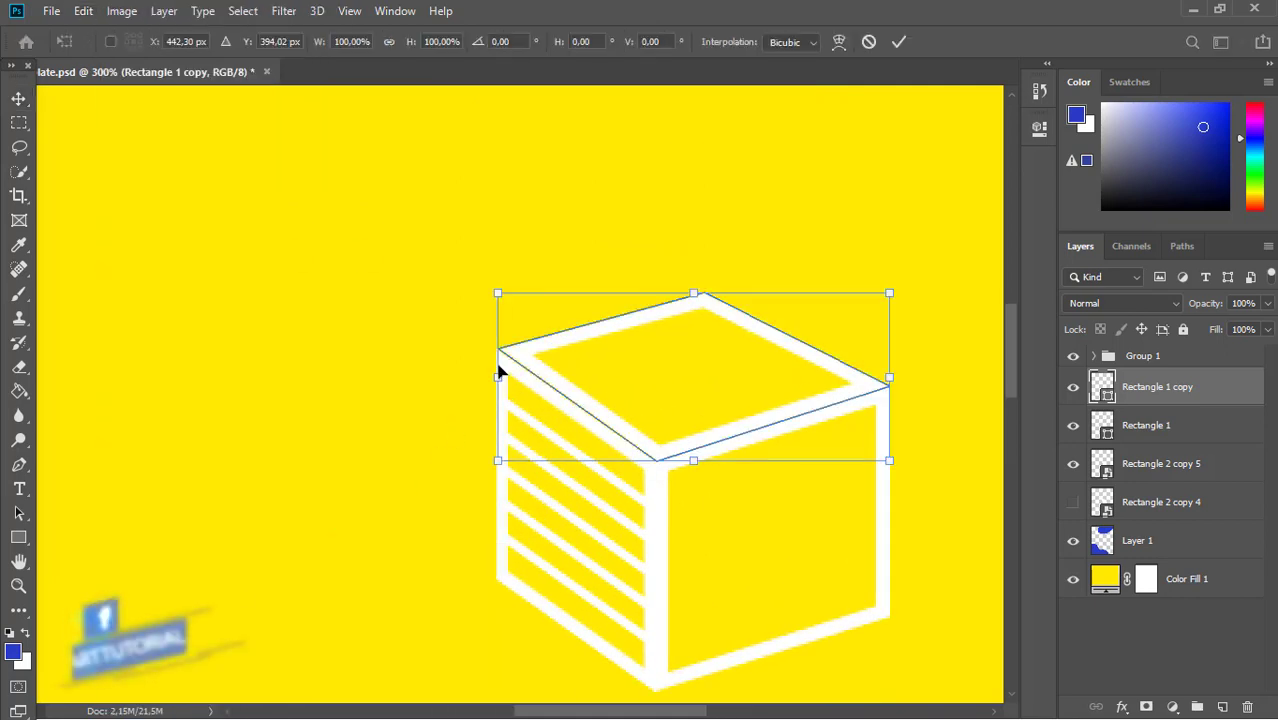
left_click_drag(498, 376, 497, 377)
left_click(21, 99)
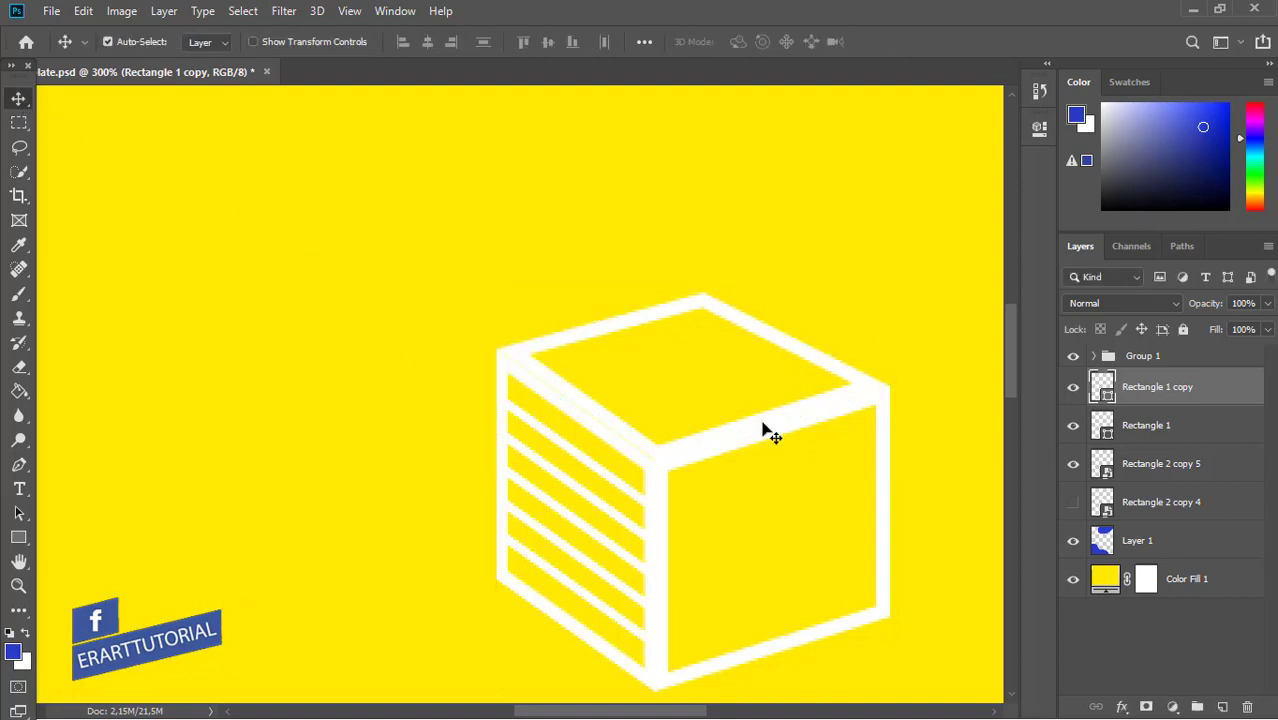
left_click(1079, 467)
left_click(1079, 467)
left_click(1122, 453)
key("Right")
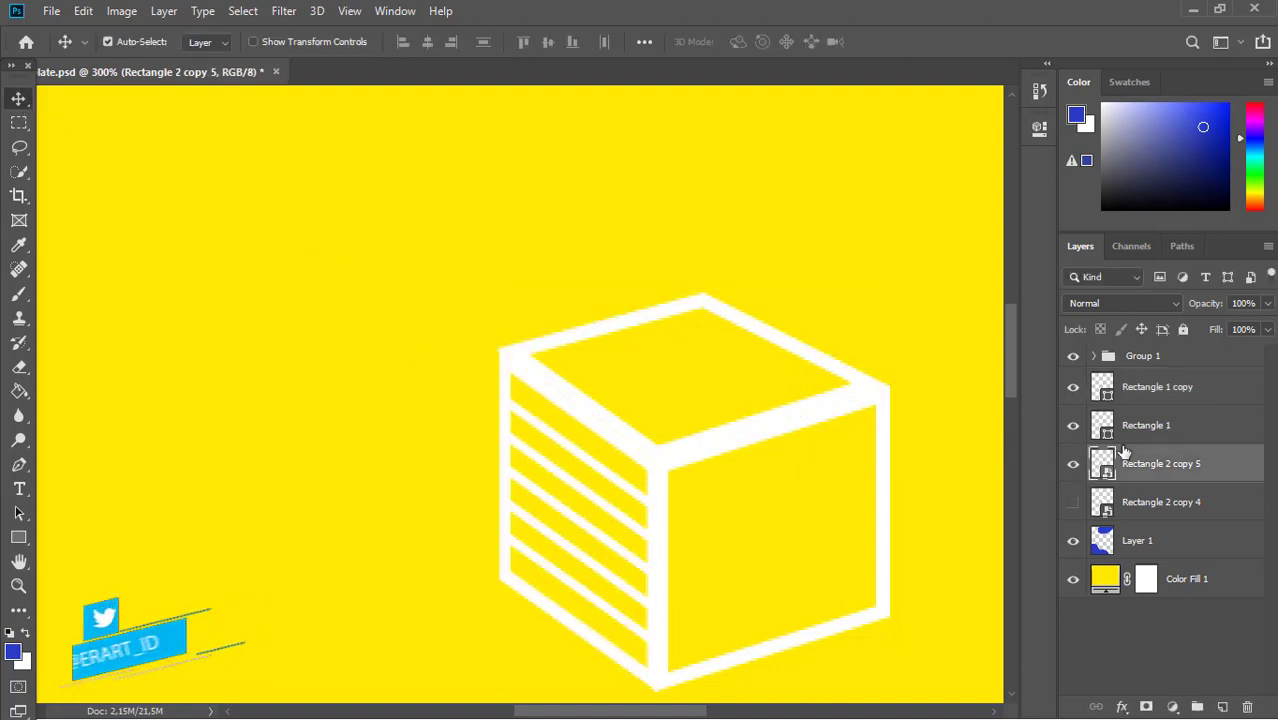
key("Left")
Undo the recent changes back to the undistorted duplicate square above the two cube faces.
key("ctrl+z")
key("ctrl+shift+z")
key("ctrl+shift+z")
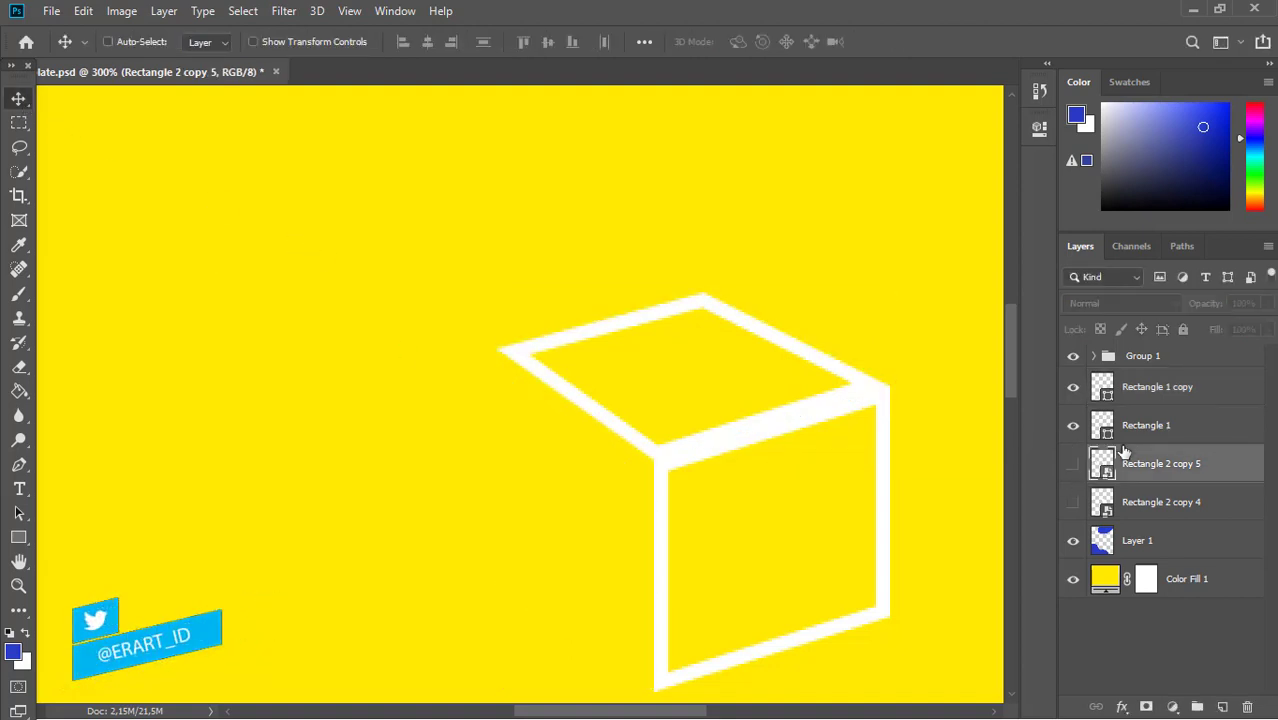
key("ctrl+shift+z")
key("ctrl+z")
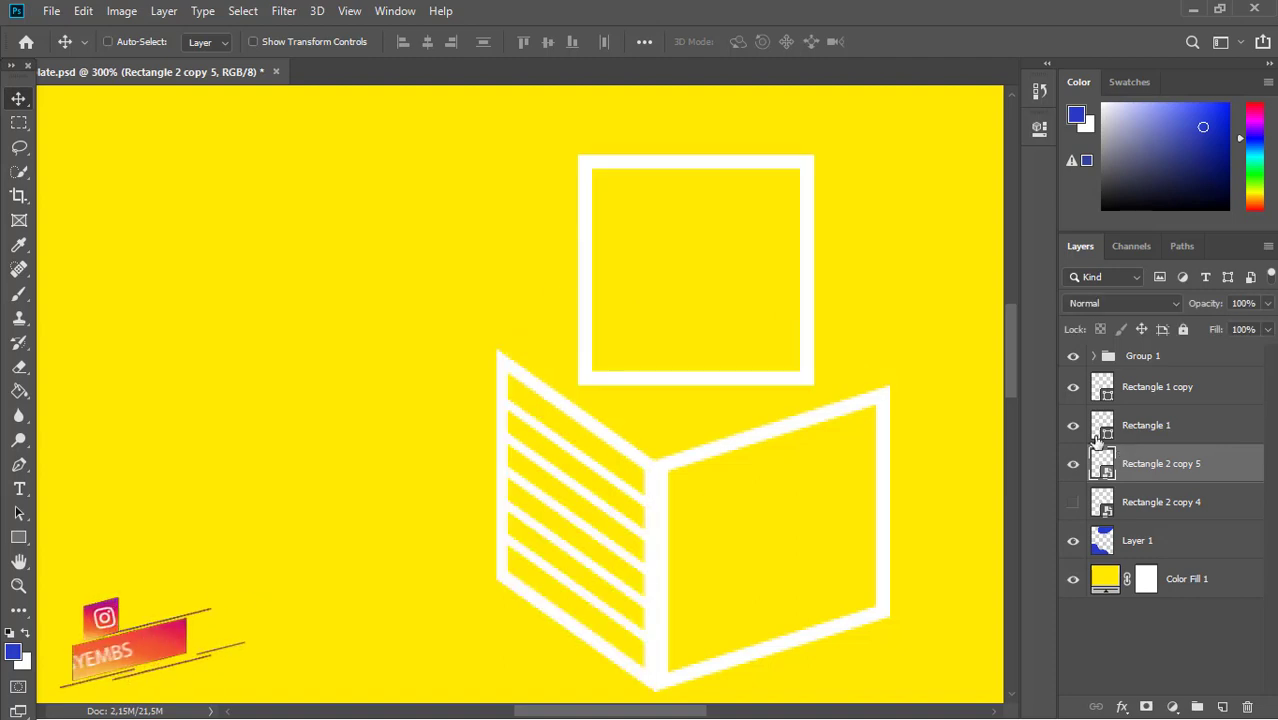
left_click(83, 11)
mouse_move(150, 438)
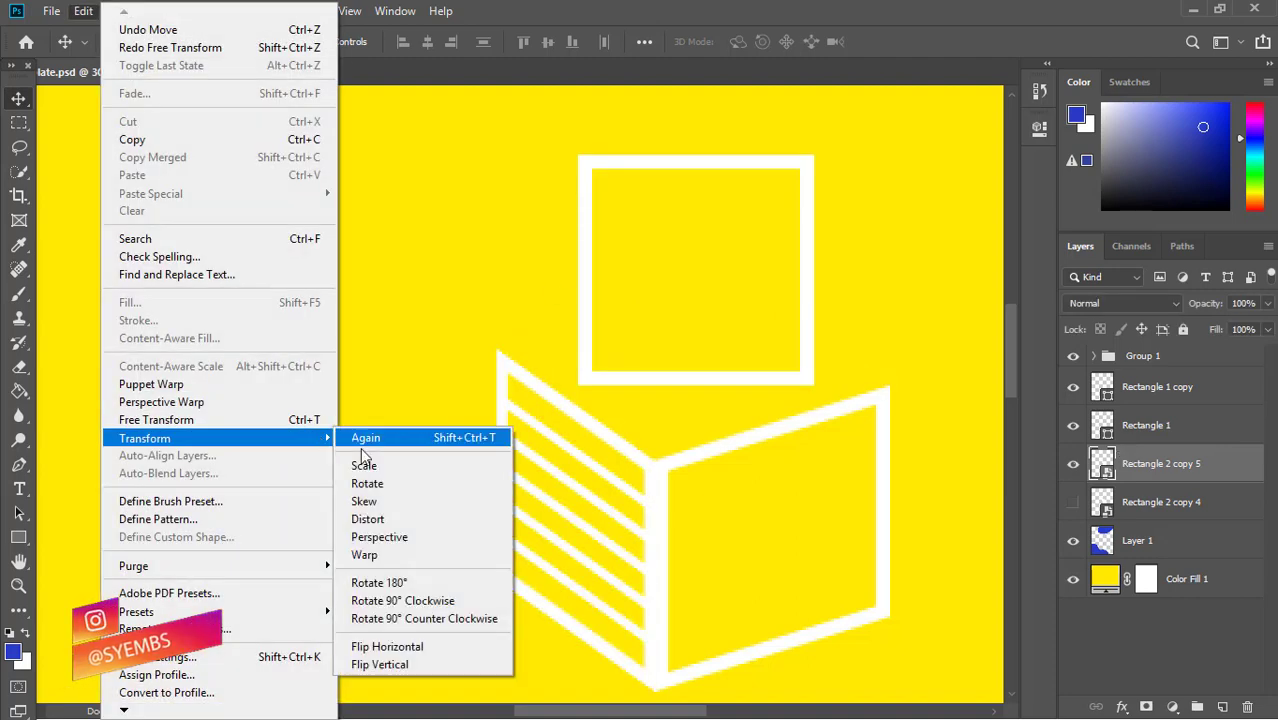
left_click(388, 537)
left_click(19, 99)
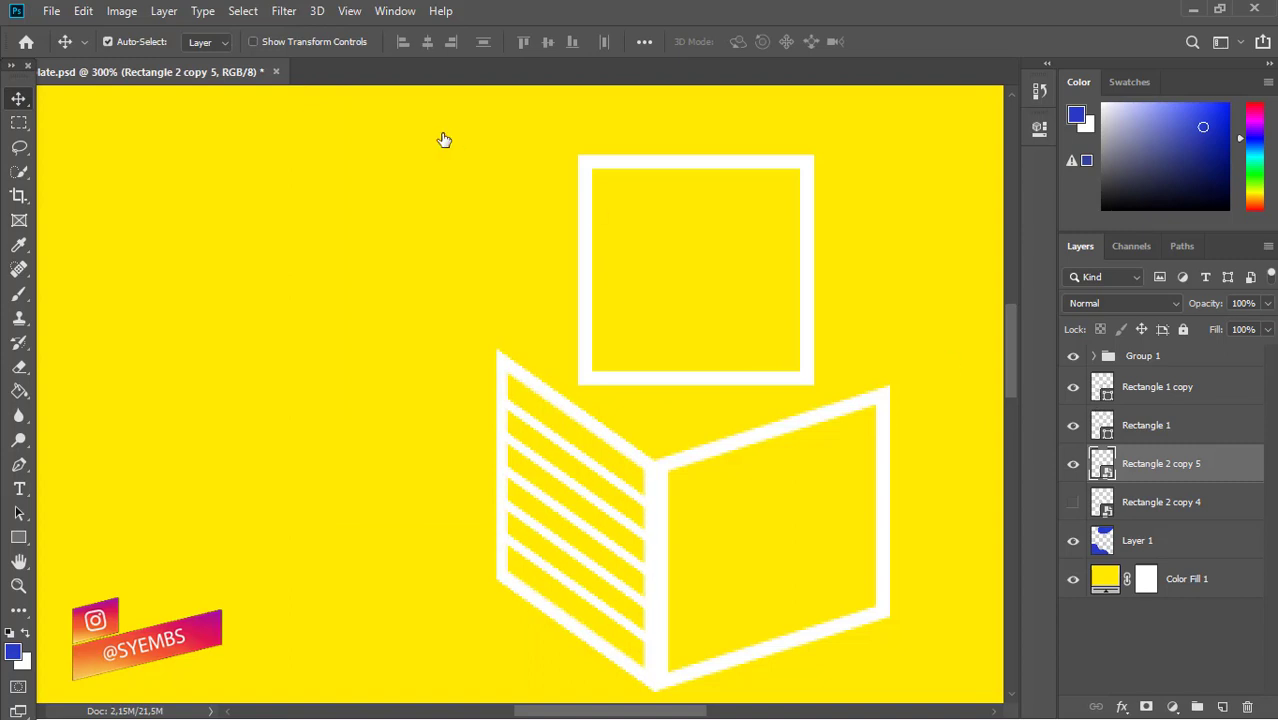
Distort the duplicate square into the cube's top face, snapping its lower corners to the upper corners of both side faces.
left_click(730, 290)
left_click(1073, 425)
left_click(1073, 425)
left_click(83, 11)
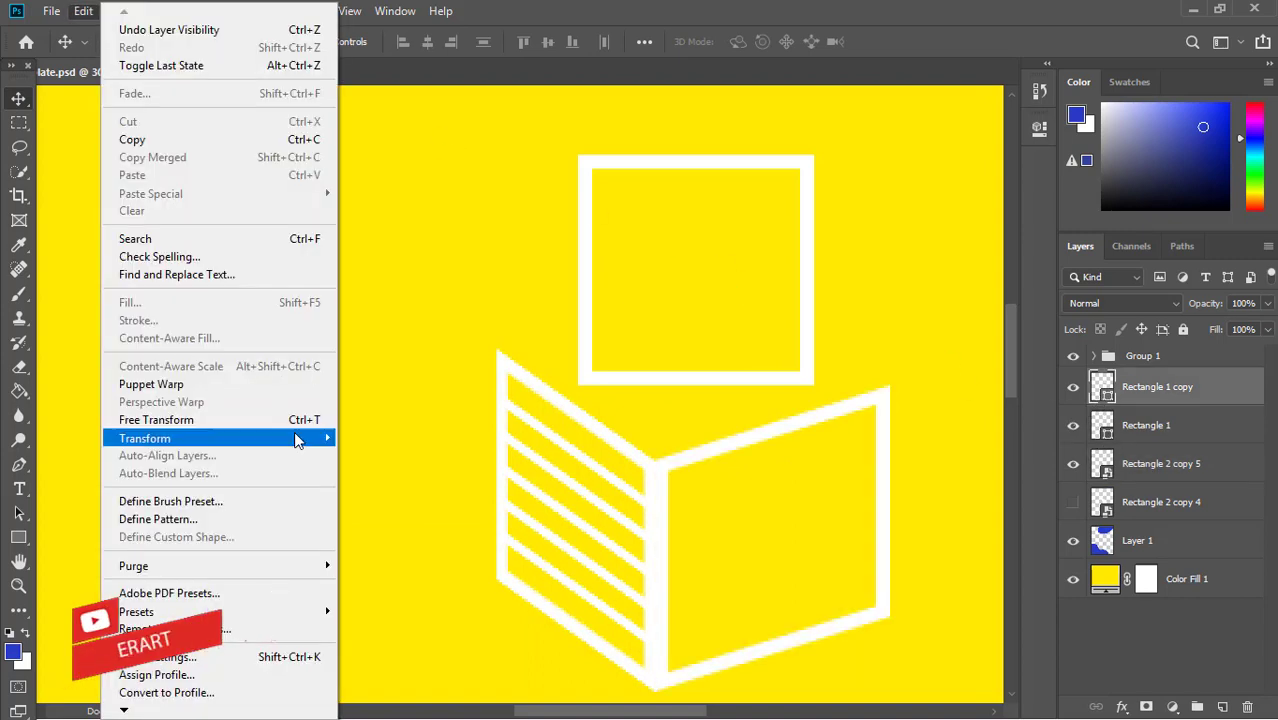
mouse_move(296, 440)
left_click(402, 520)
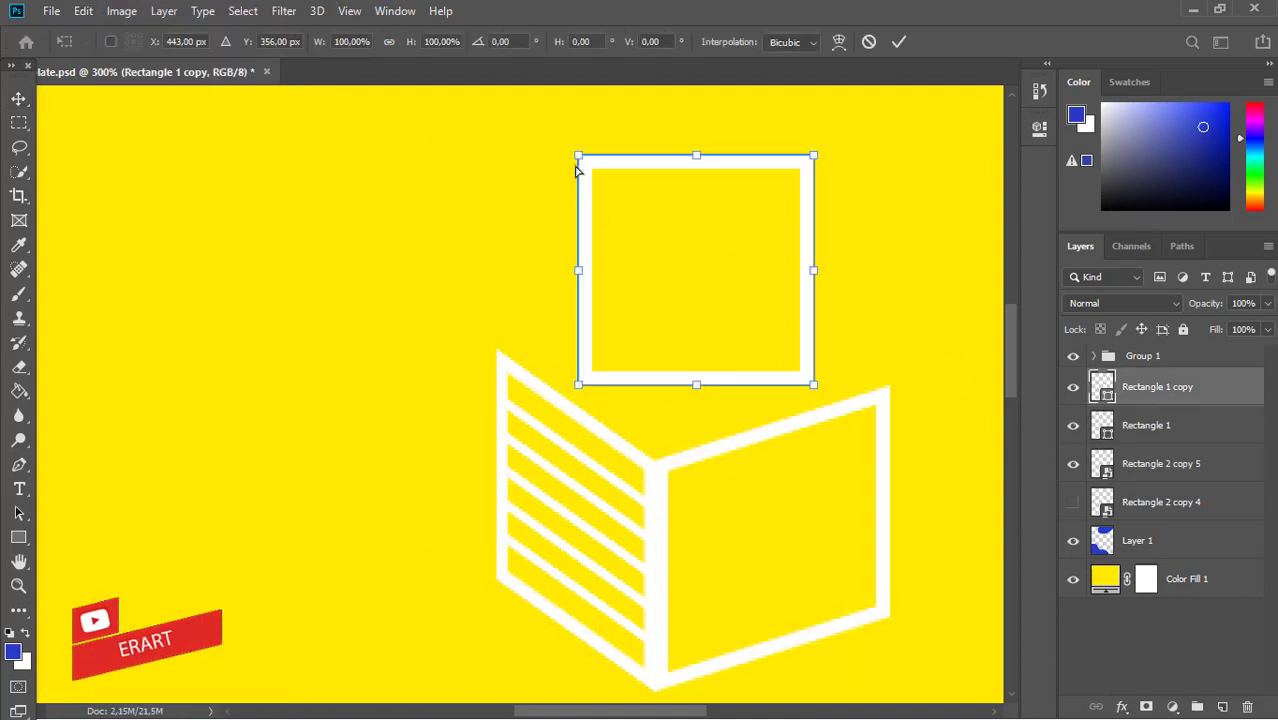
left_click_drag(578, 157, 498, 348)
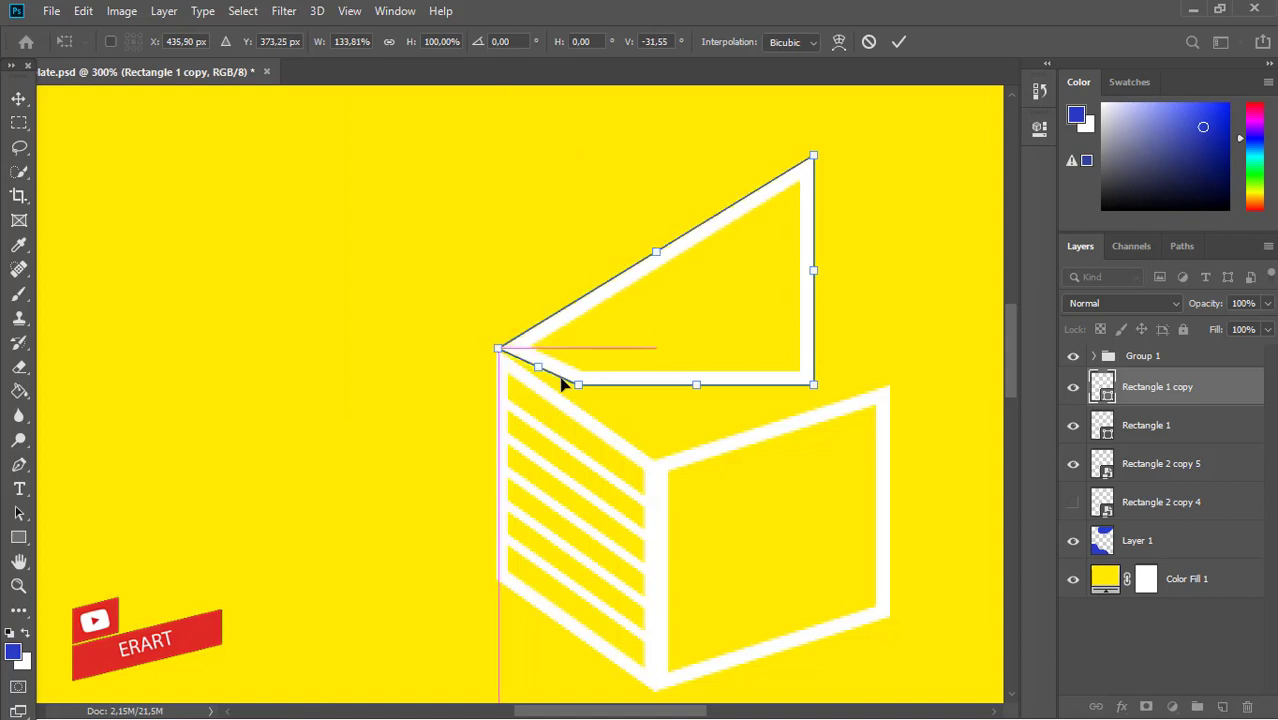
left_click_drag(578, 384, 657, 460)
left_click_drag(813, 384, 889, 387)
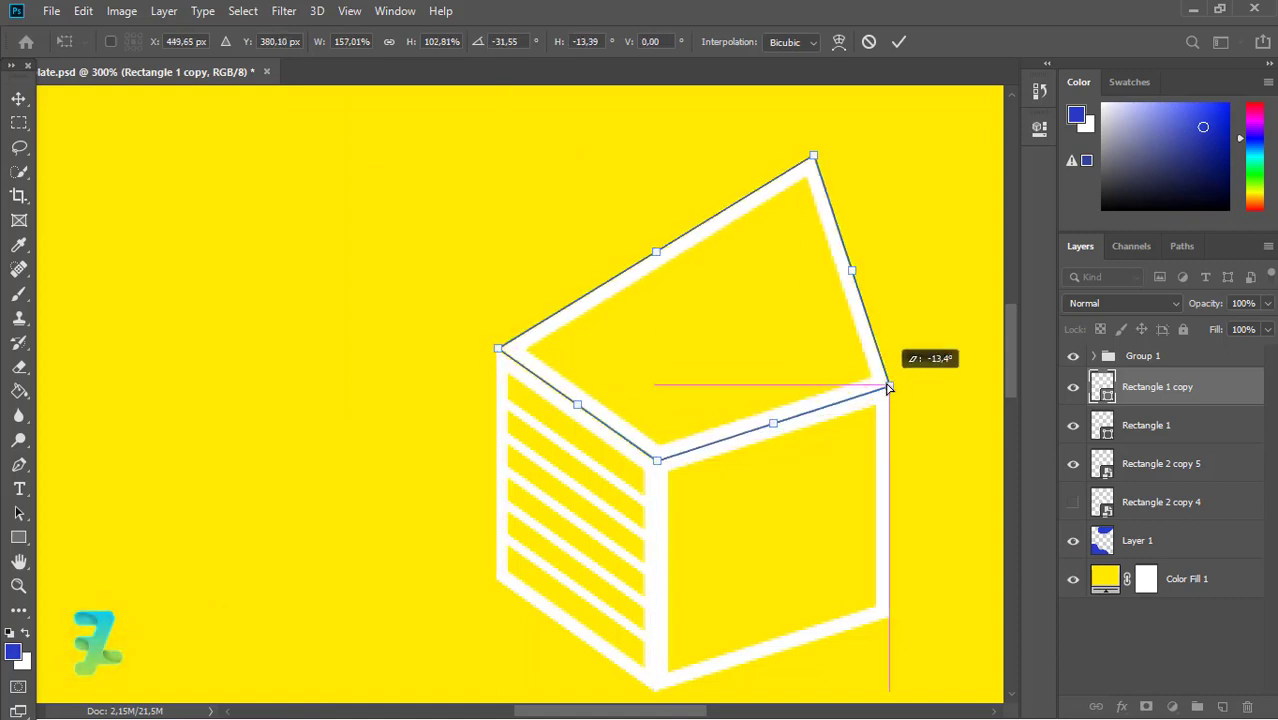
left_click_drag(811, 162, 690, 308)
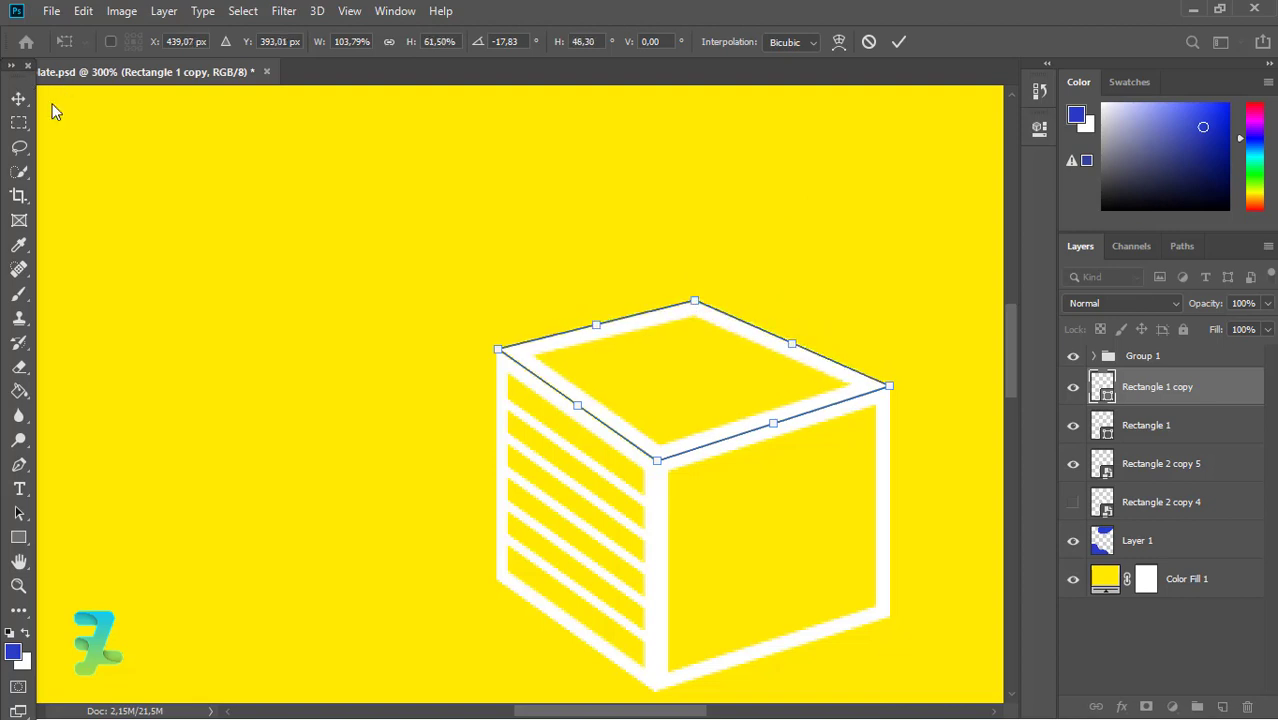
left_click_drag(502, 356, 493, 364)
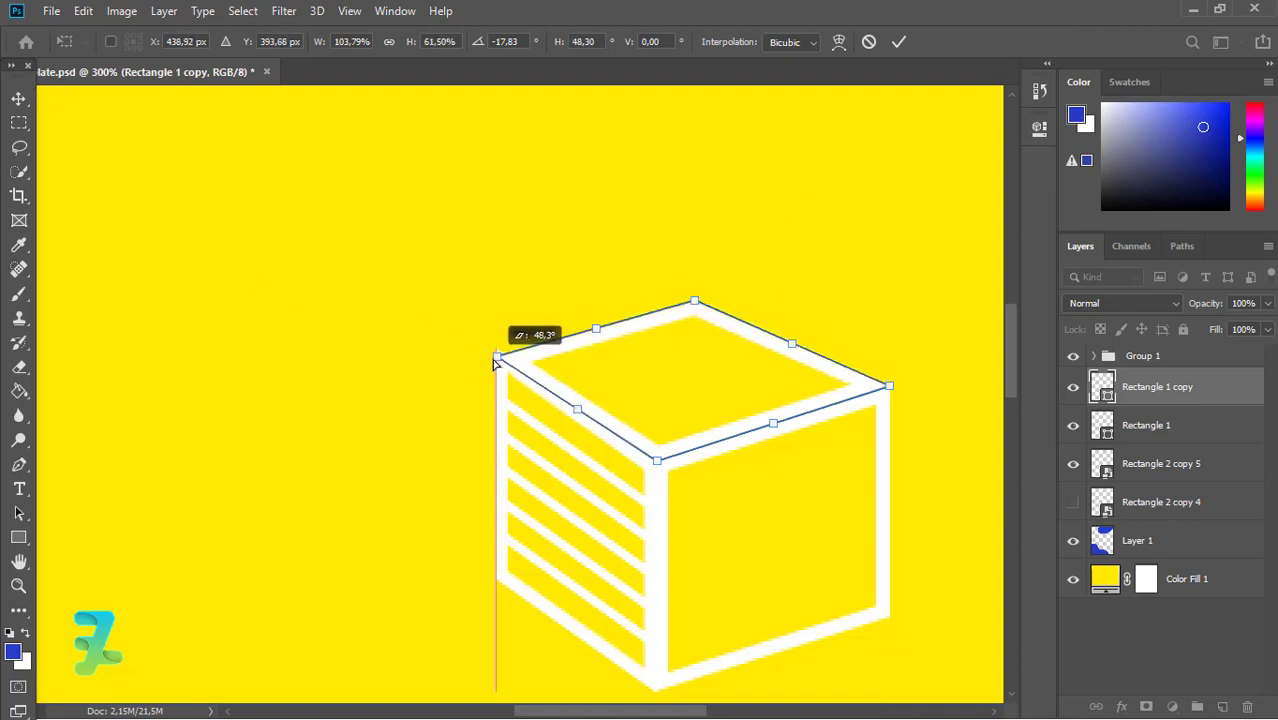
left_click(19, 98)
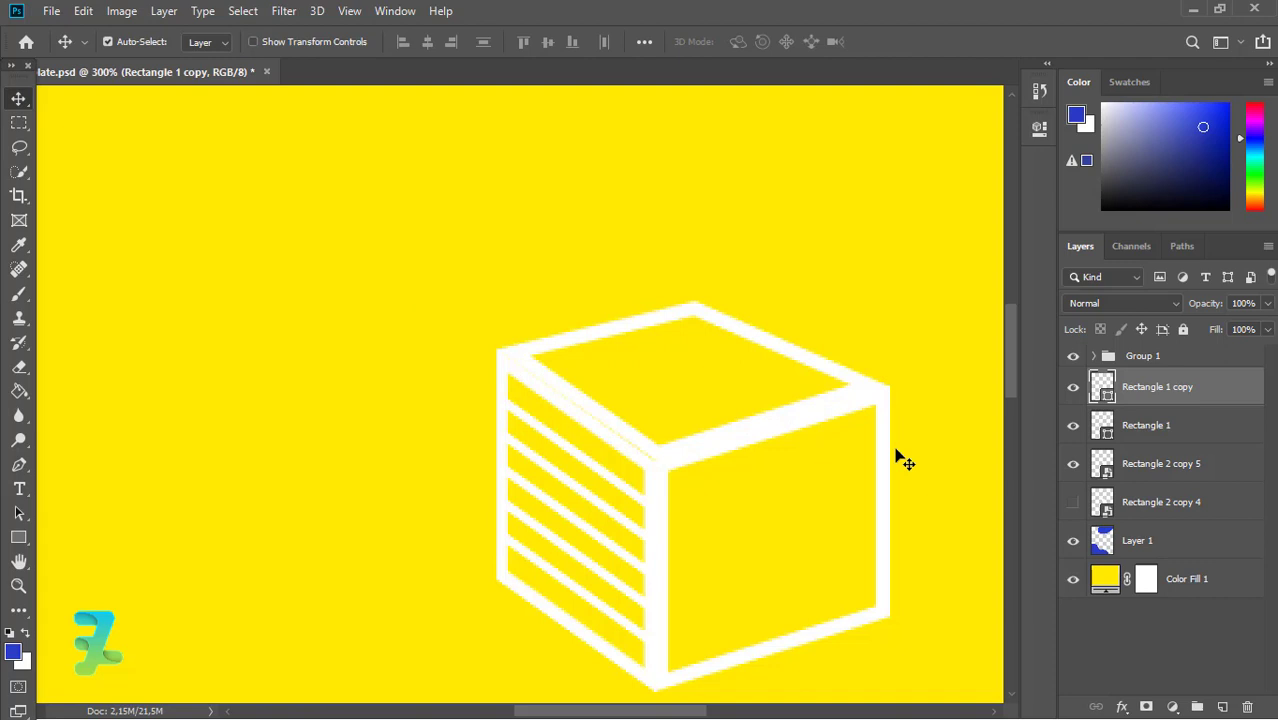
Group the three layers that form the cube's top, front and striped faces.
left_click(1207, 478, "shift")
key("ctrl+minus")
key("ctrl+minus")
key("ctrl+minus")
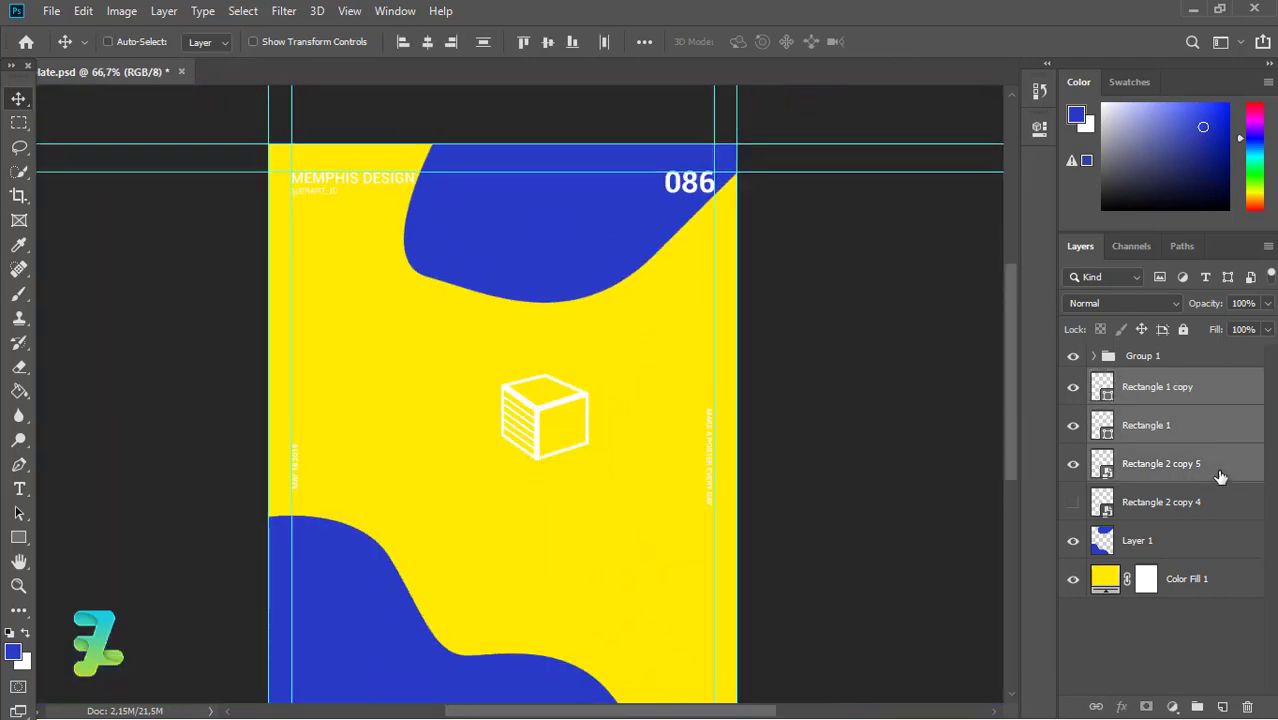
key("ctrl+g")
Move the cube group to the poster's lower right edge and rotate it clockwise into a tilted position.
left_click_drag(603, 425, 765, 609)
left_click(83, 11)
mouse_move(300, 438)
left_click(456, 482)
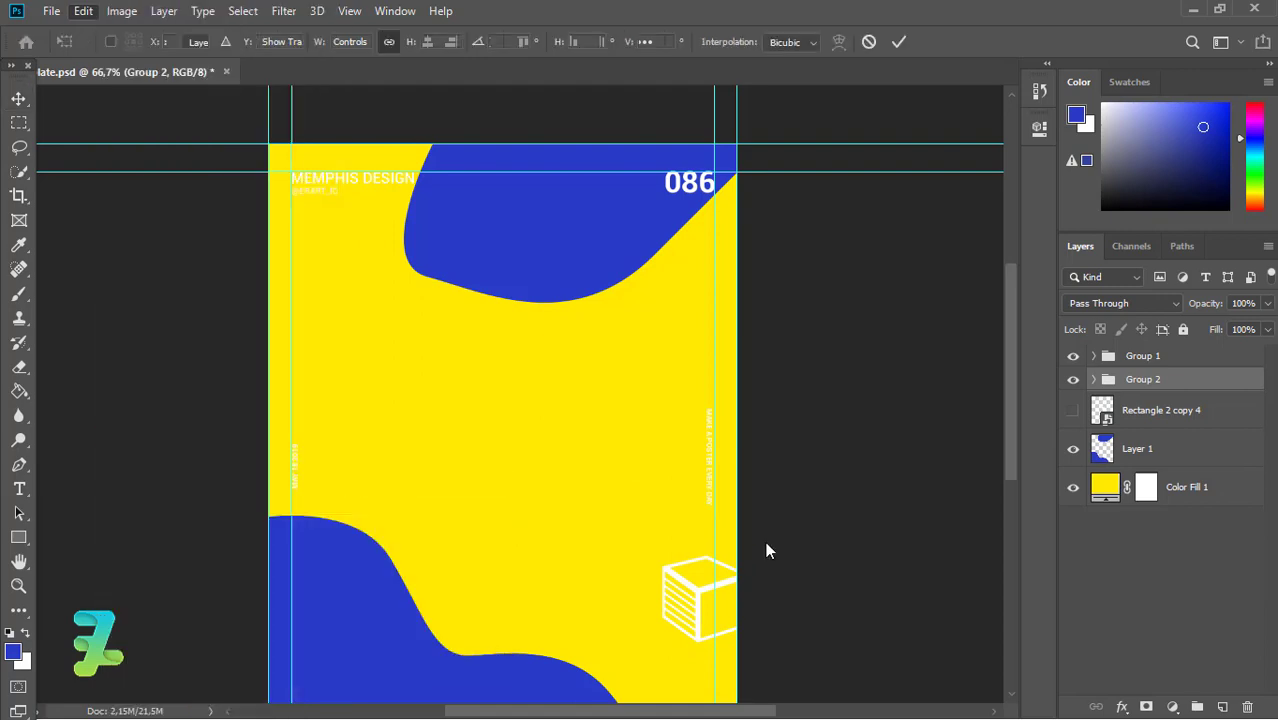
left_click_drag(762, 543, 780, 585)
key("Return")
Flip the cube group vertically and convert it to a smart object.
left_click(83, 11)
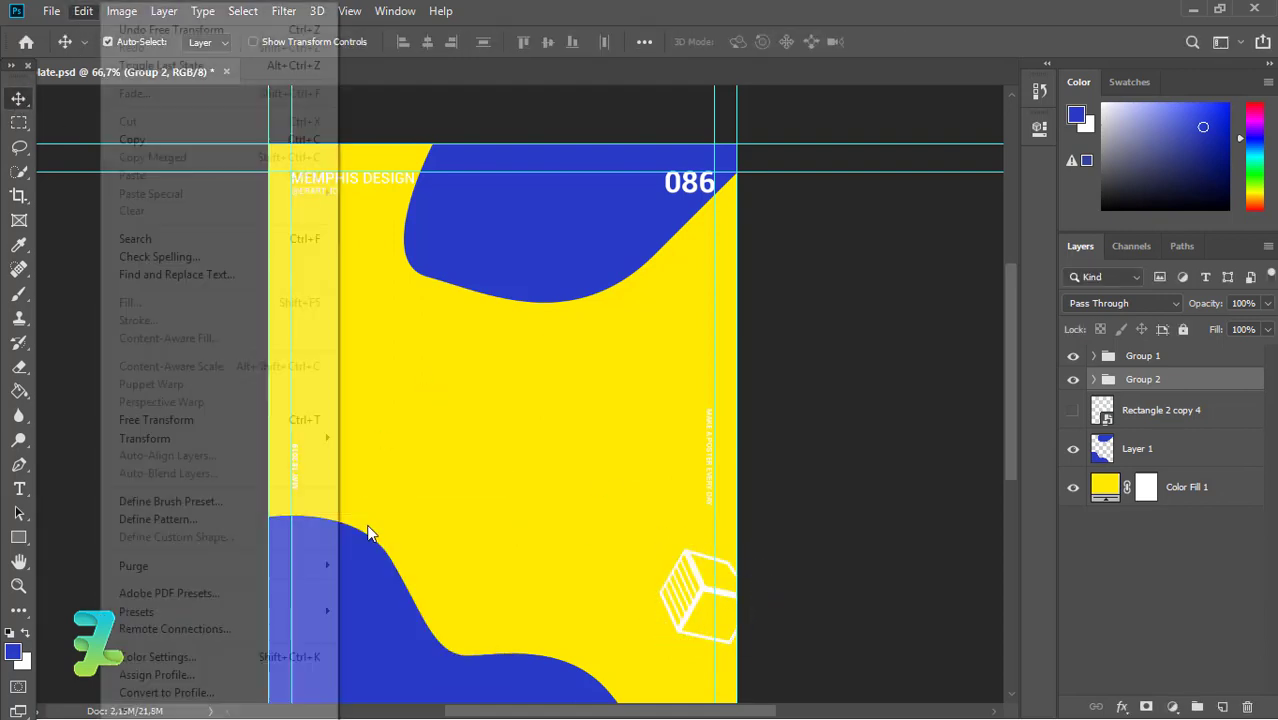
mouse_move(200, 438)
left_click(408, 665)
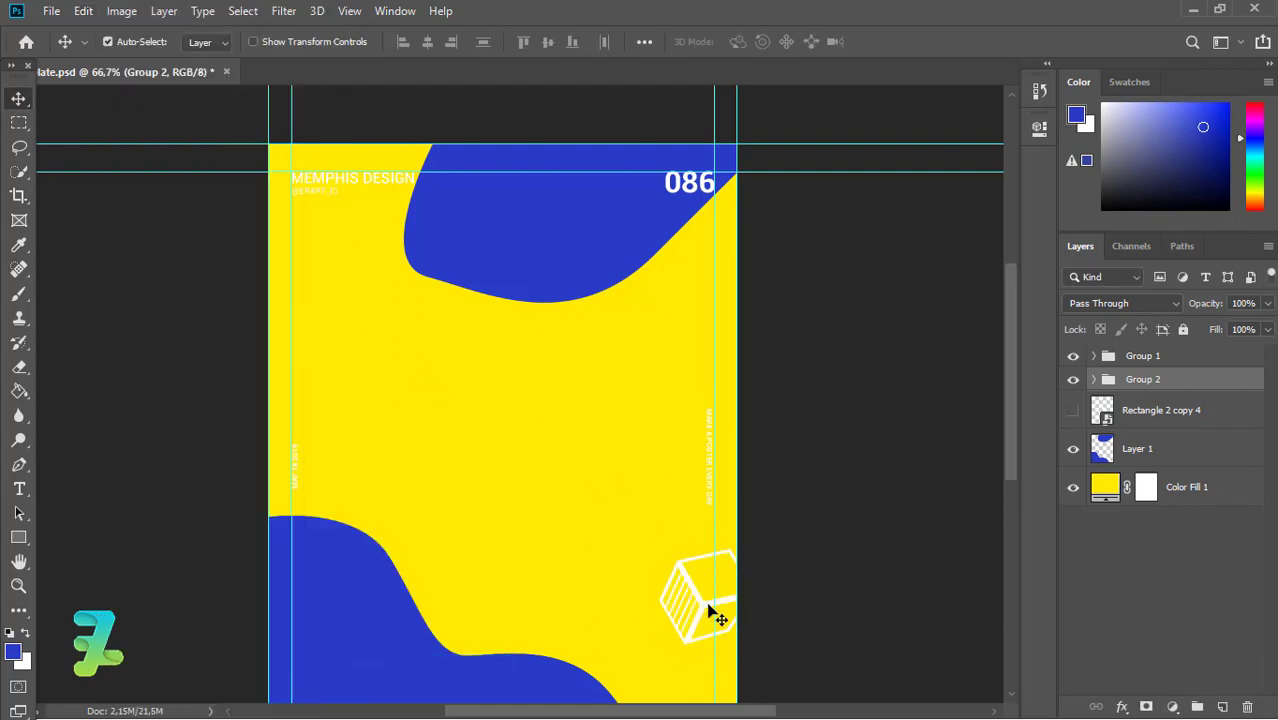
left_click(708, 605)
left_click(1094, 380)
right_click(1167, 383)
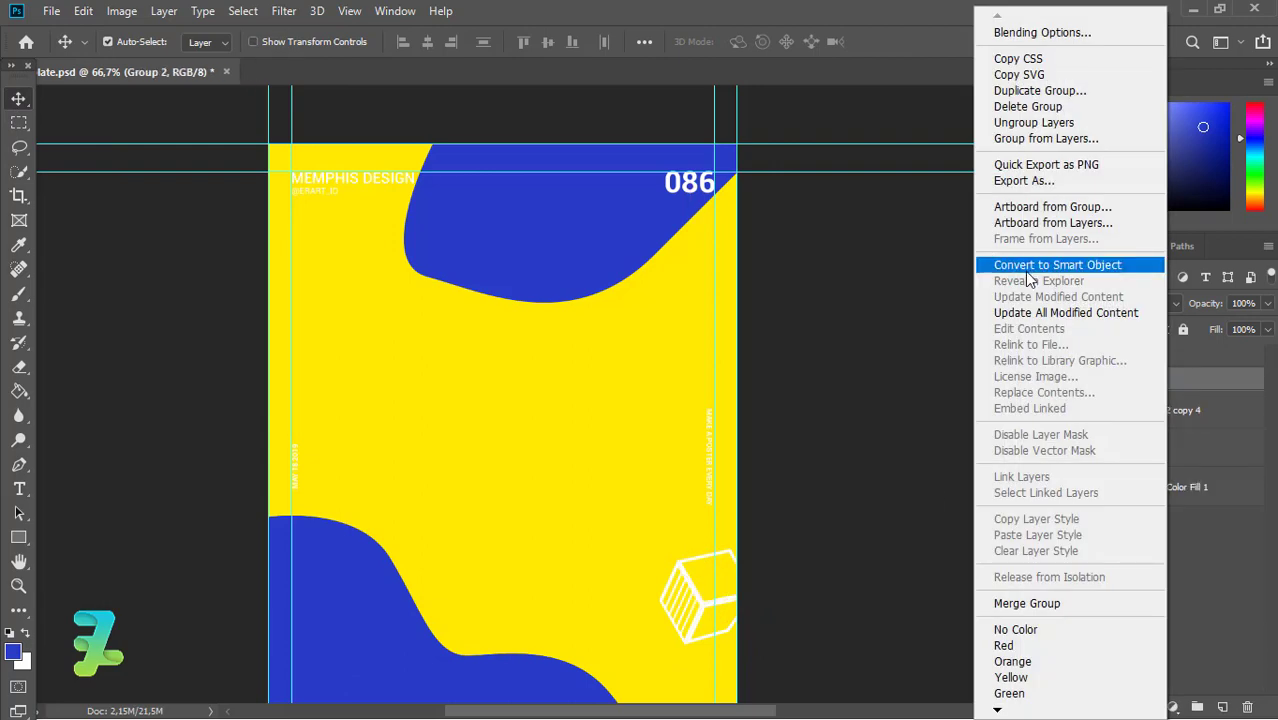
left_click(1040, 265)
Shift the cube partly past the poster's right edge and scale it down slightly.
left_click_drag(704, 607, 725, 612)
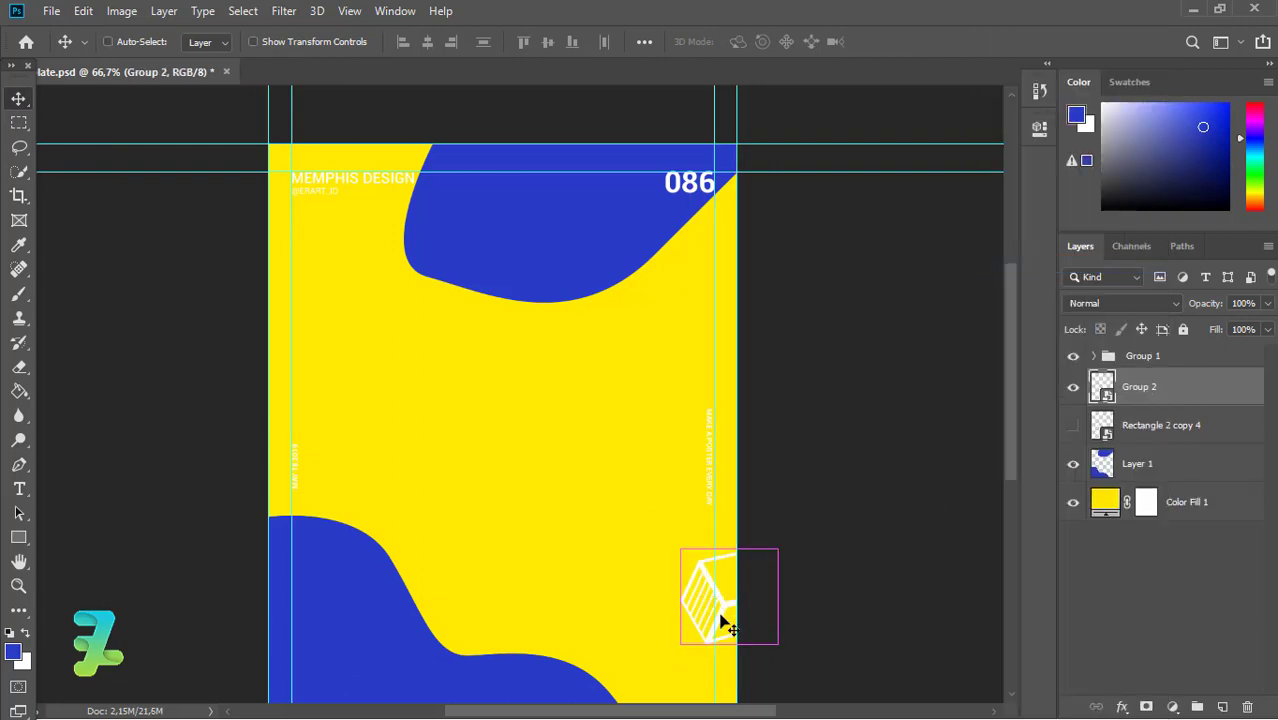
key("ctrl+t")
left_click_drag(682, 548, 665, 563)
left_click(19, 99)
Duplicate the cube, flip the copy horizontally and place it partly past the poster's upper left edge.
key("ctrl+j")
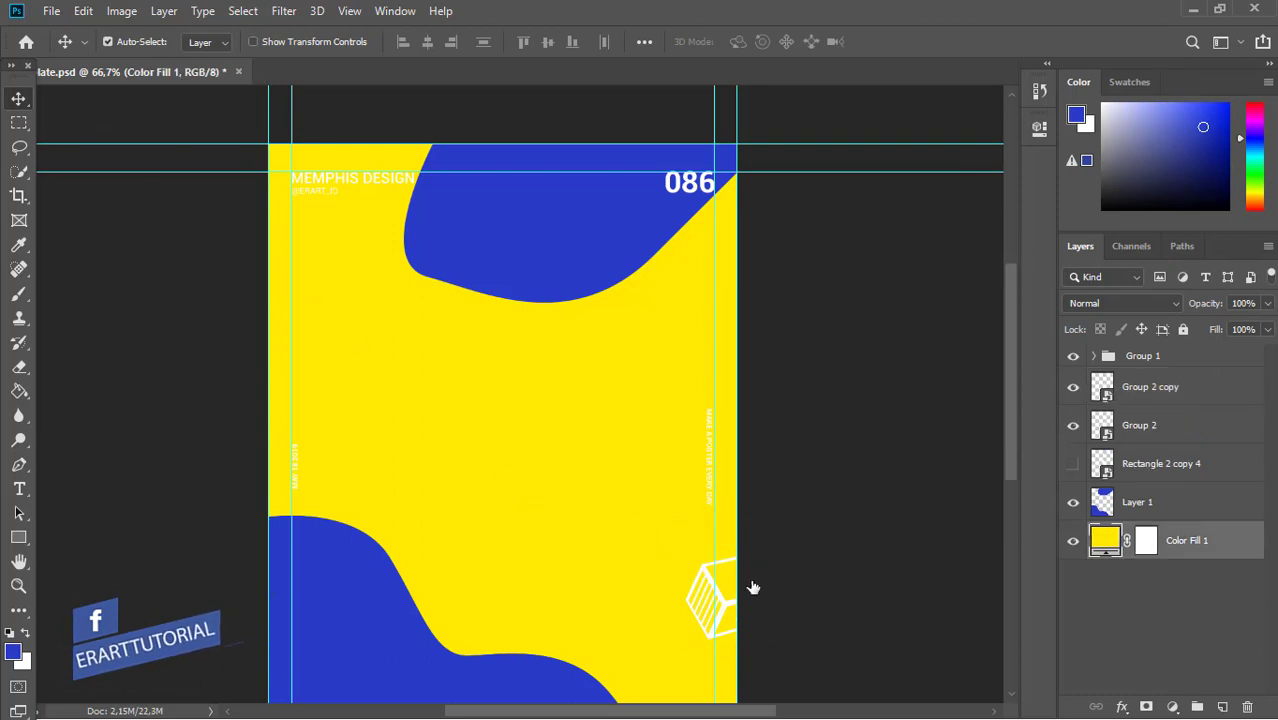
left_click_drag(753, 588, 318, 268)
left_click(83, 11)
mouse_move(200, 438)
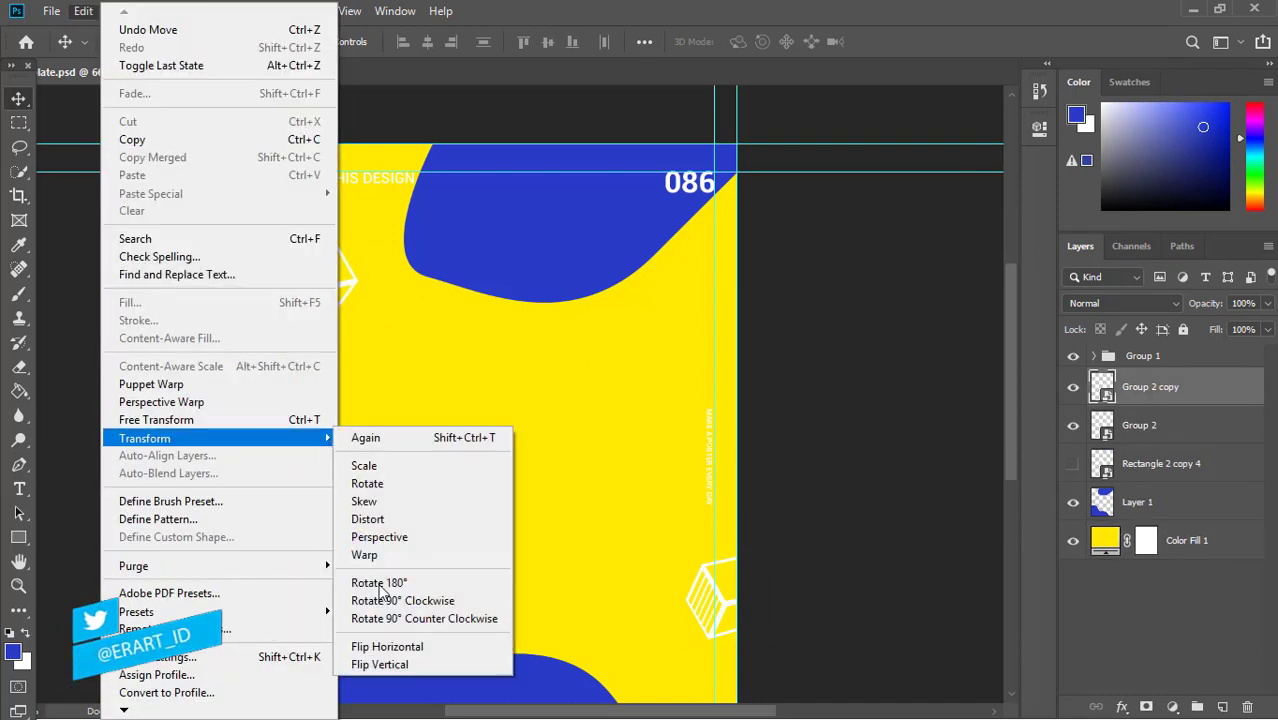
left_click(387, 646)
left_click_drag(336, 300, 285, 320)
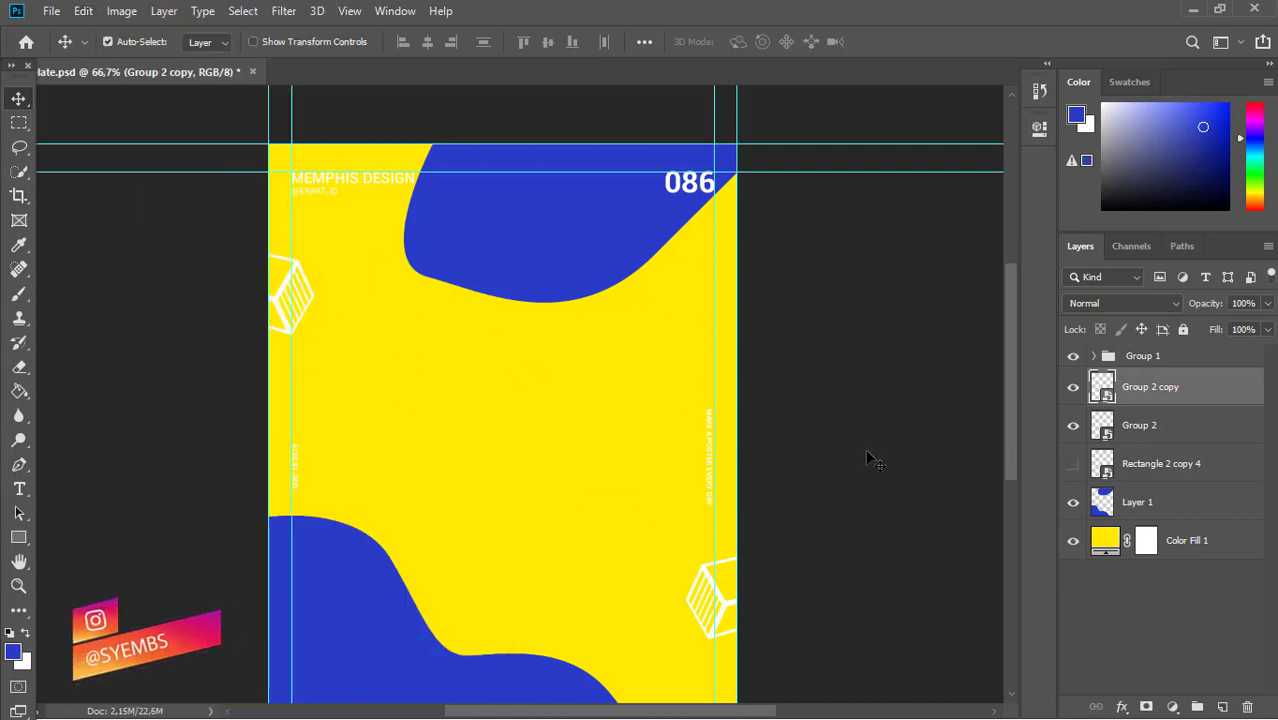
On a new layer, draw a white circle about 349 px in diameter in the middle of the poster.
left_click(1224, 705)
left_click(18, 539)
right_click(19, 538)
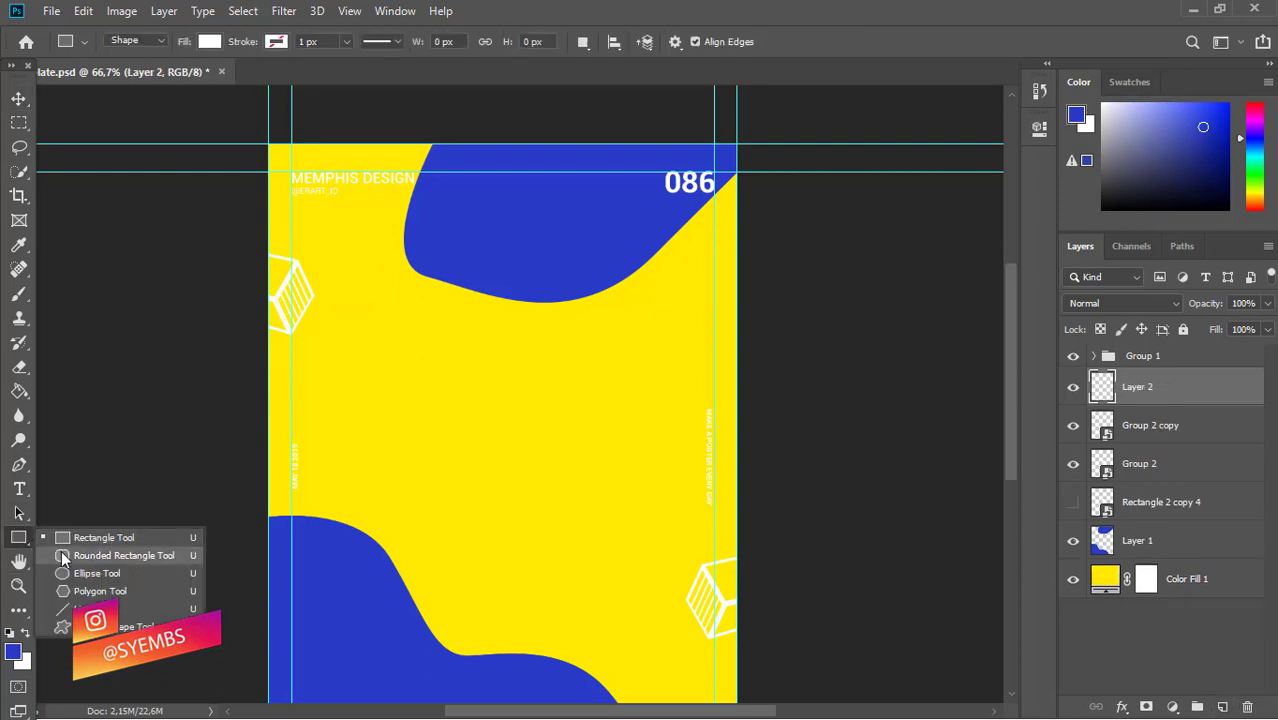
left_click(62, 552)
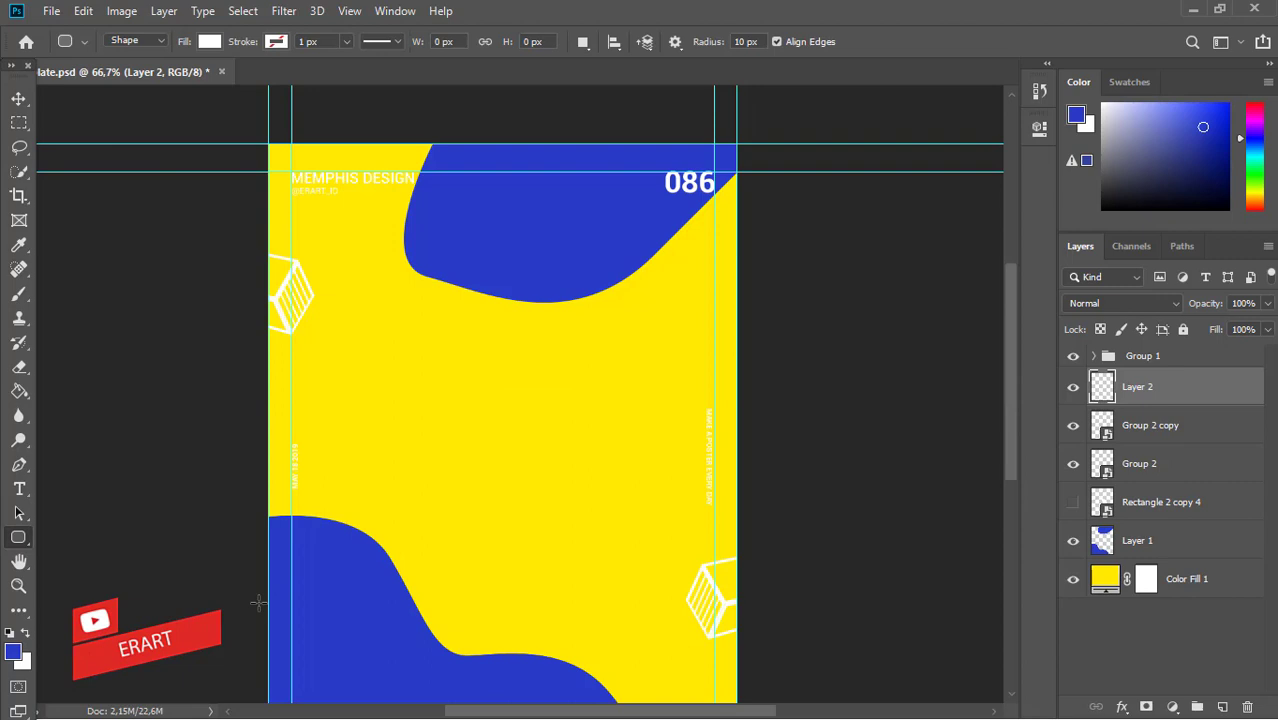
right_click(30, 538)
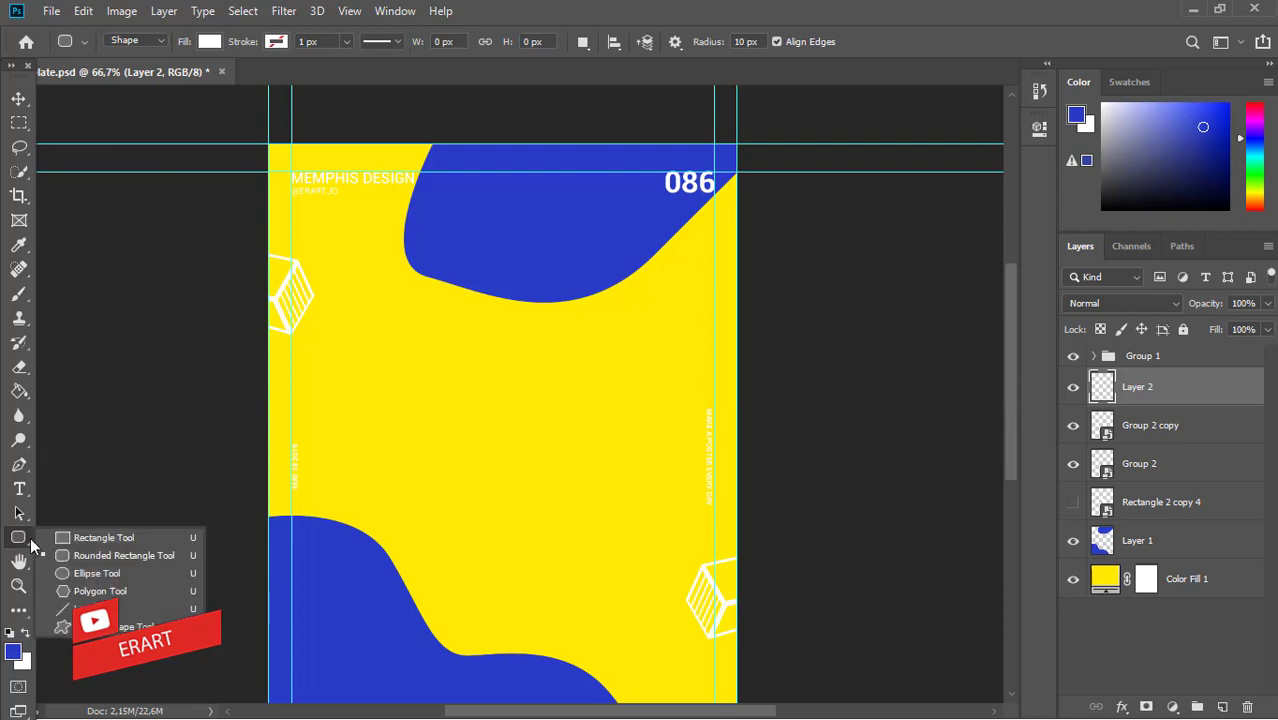
left_click(96, 573)
left_click_drag(487, 440, 379, 321)
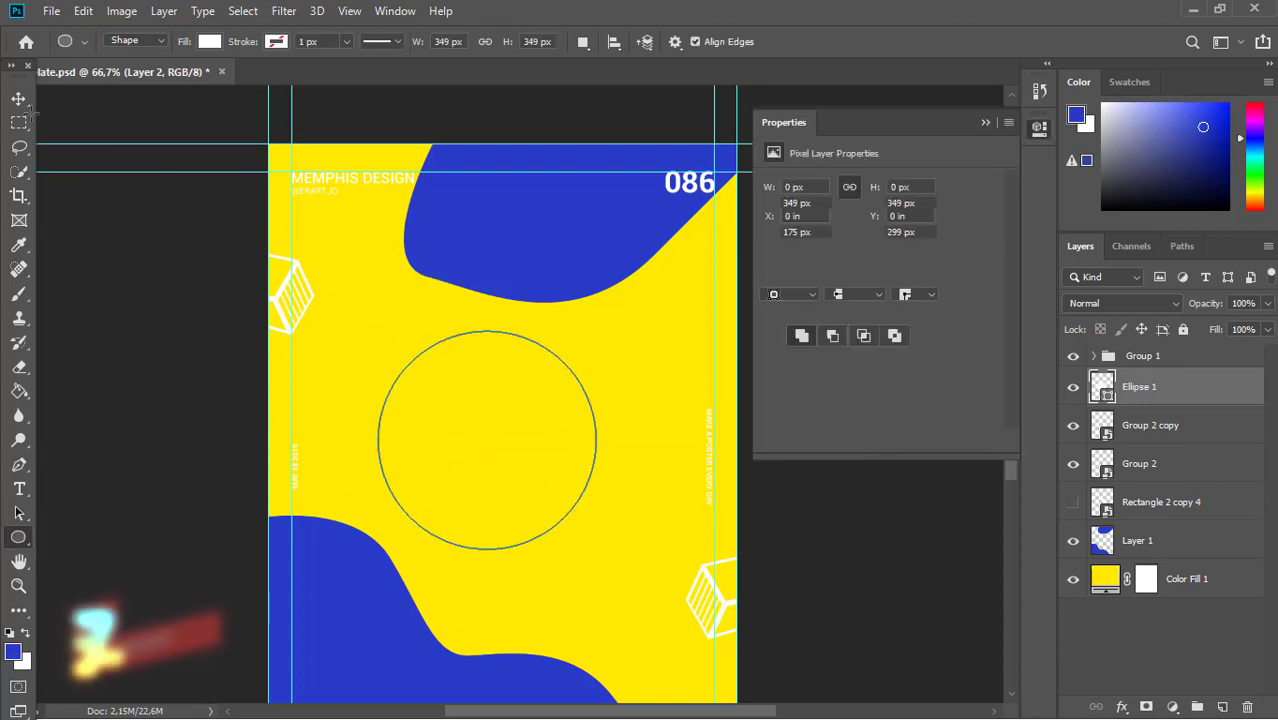
key("v")
left_click(1207, 393)
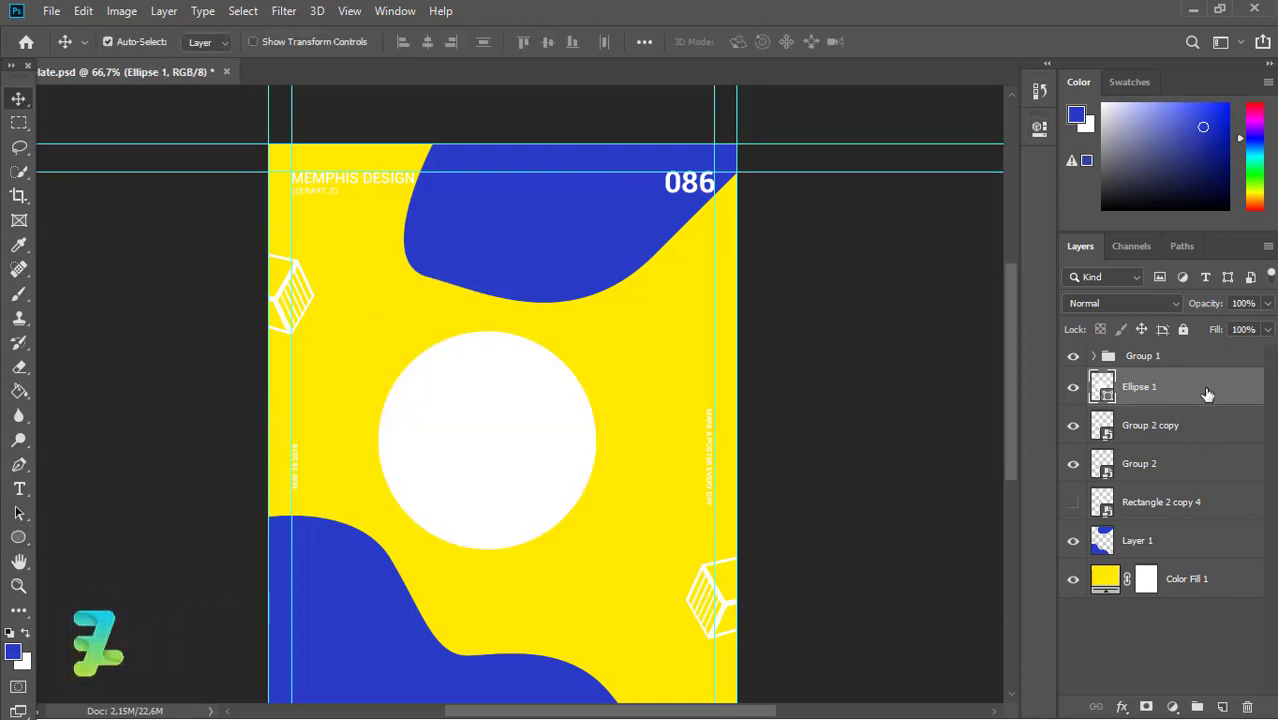
double_click(1207, 393)
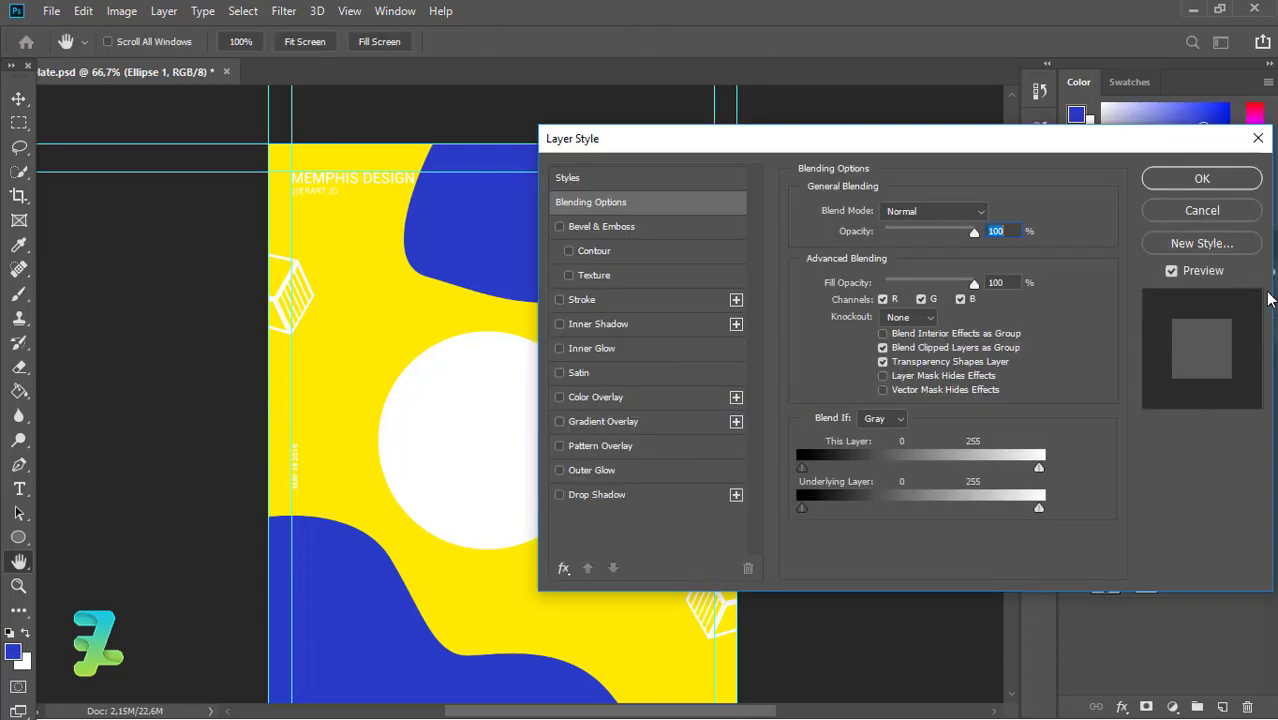
key("Return")
Duplicate the circle, enlarge the copy toward the upper right to about 382 px, and place it behind the original.
key("ctrl+j")
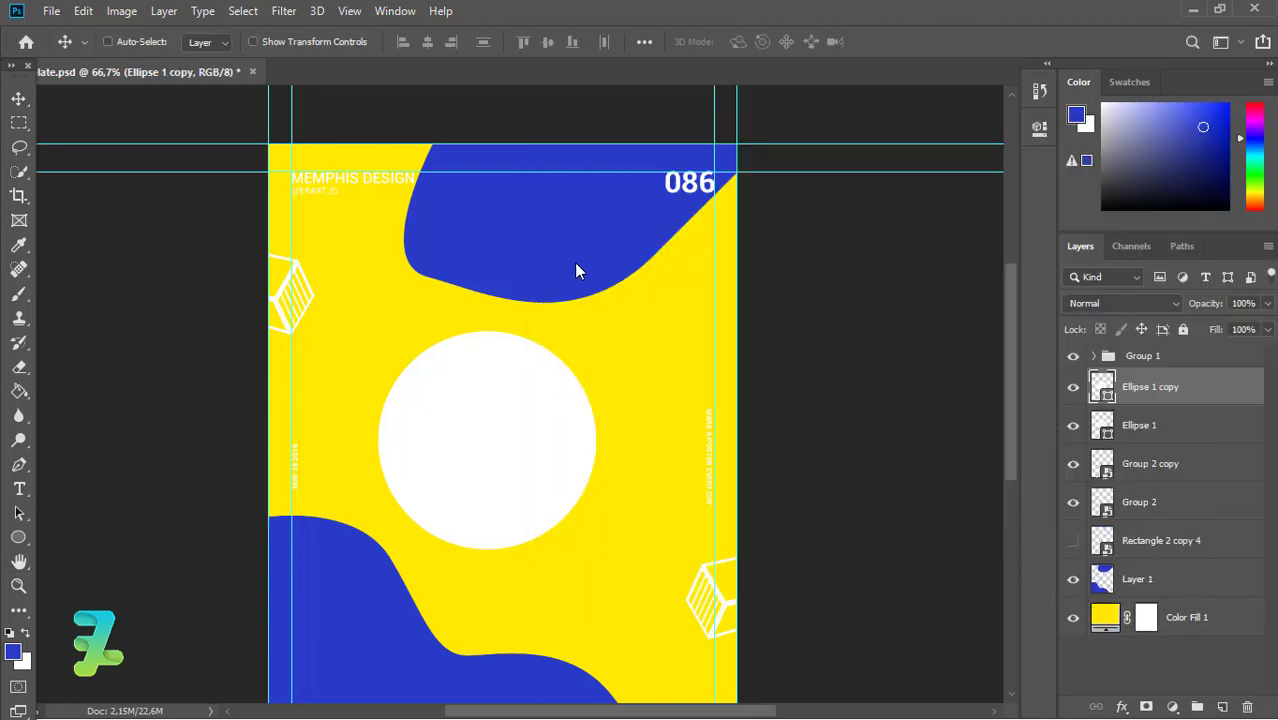
key("ctrl+t")
mouse_move(596, 332)
left_mouse_down()
mouse_move(676, 331)
mouse_move(608, 320)
left_mouse_up()
key("Return")
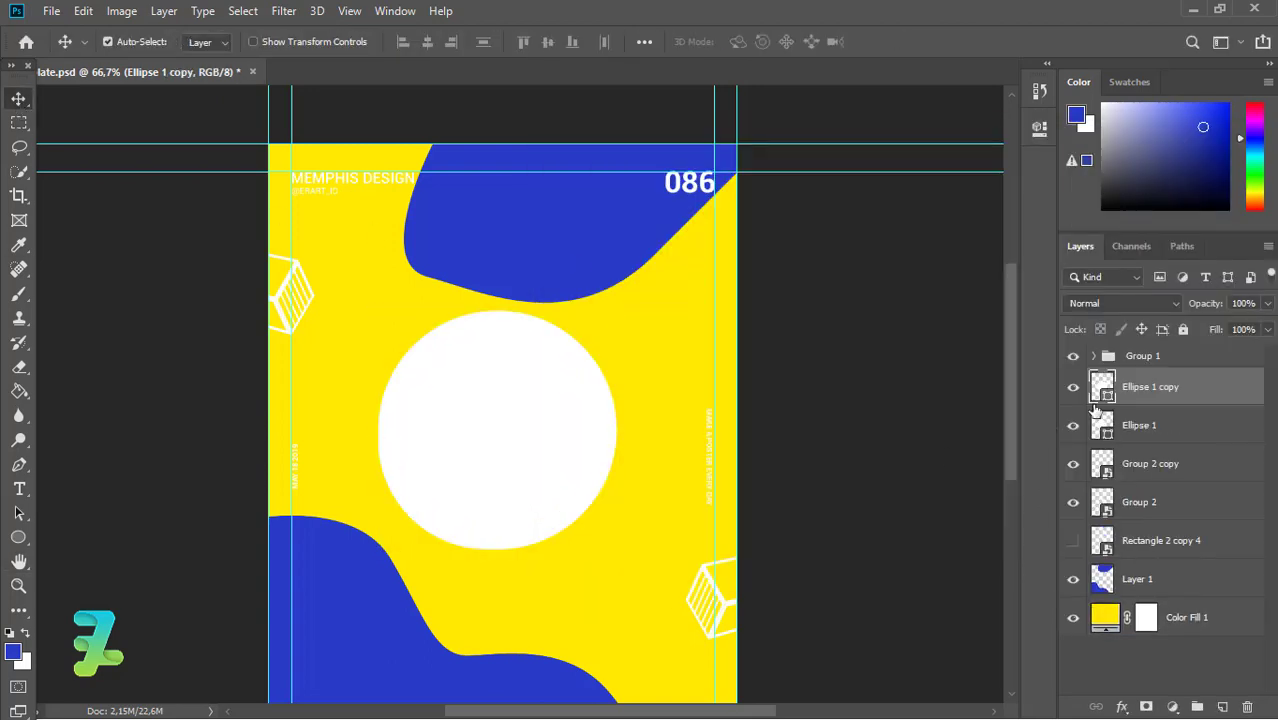
left_click_drag(1095, 410, 1106, 428)
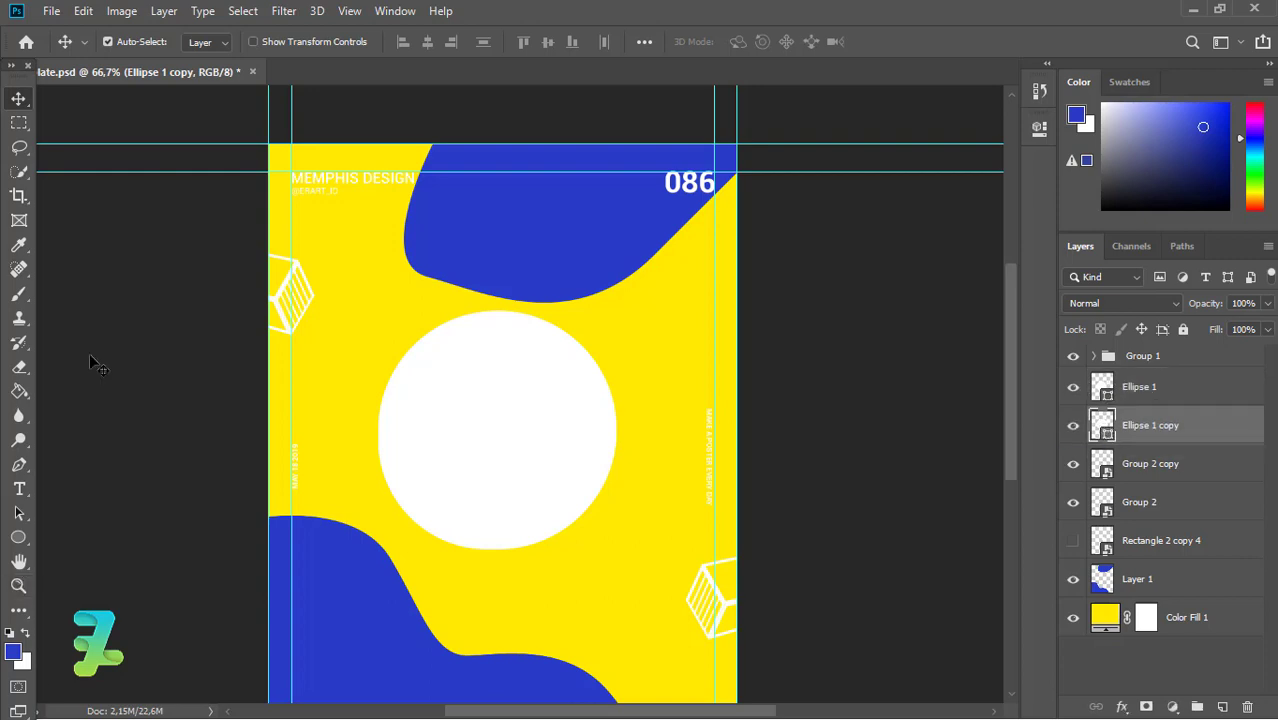
Give the larger circle a linear gradient fill and set its starting color stop to the poster's blue.
left_click(19, 538)
left_click(209, 41)
left_click(202, 77)
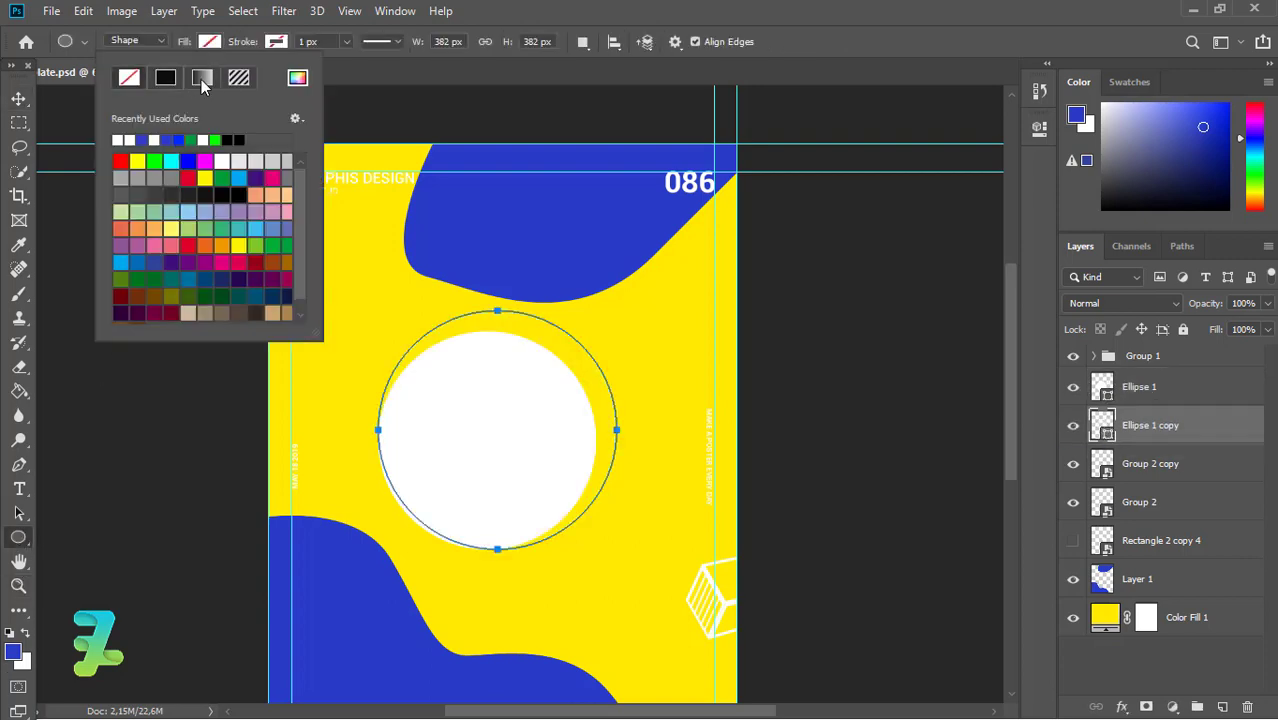
left_click(247, 160)
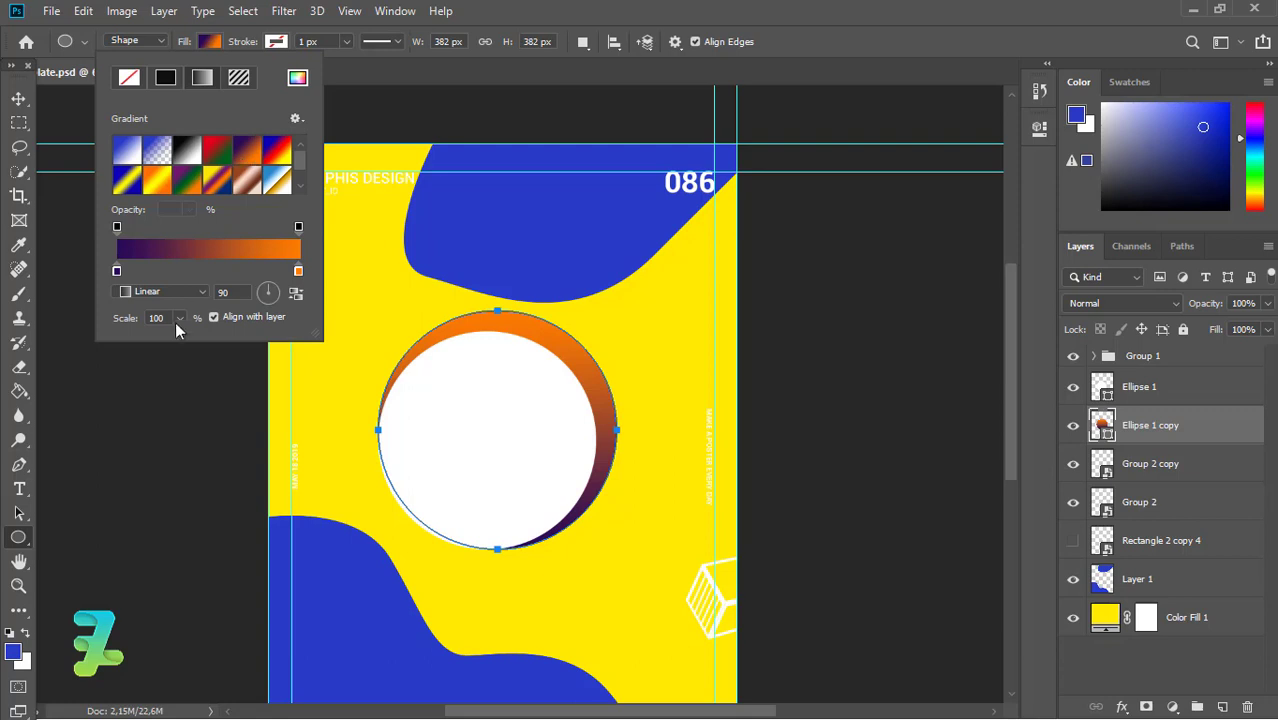
double_click(117, 272)
left_click(331, 654)
left_click(786, 126)
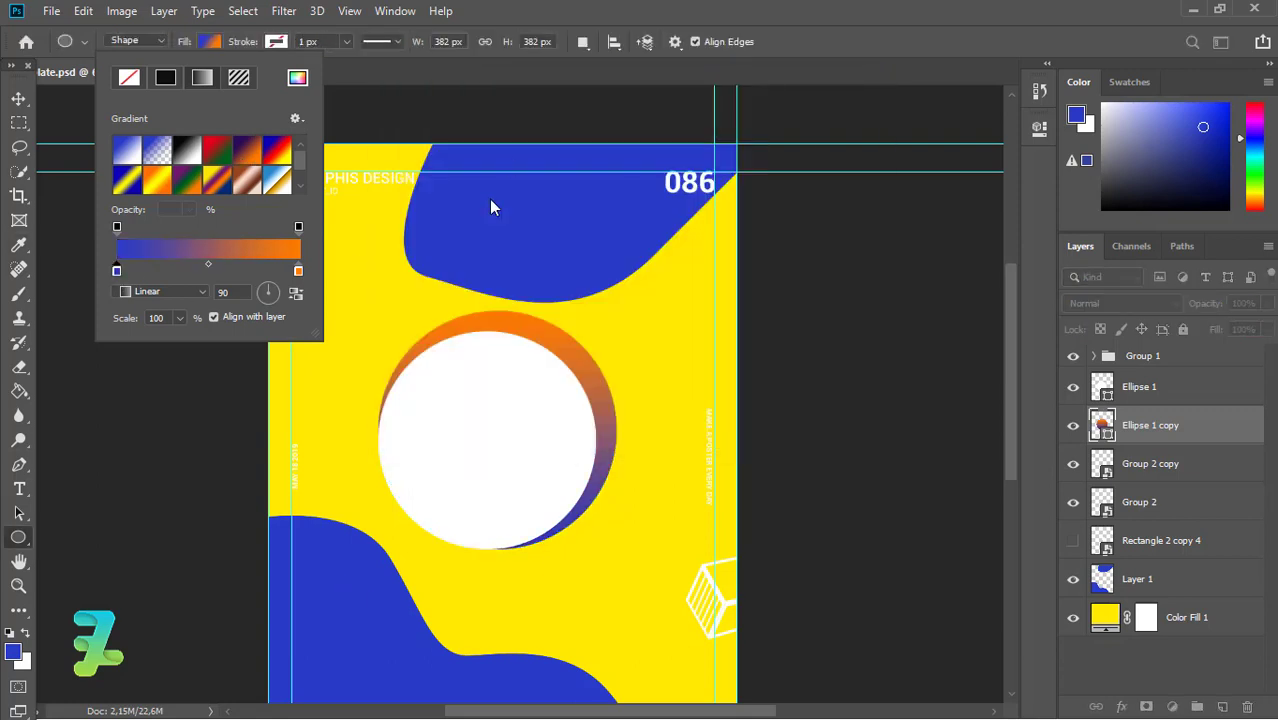
Set the ending color stop of the larger circle's gradient to a darker blue.
left_click(299, 271)
double_click(299, 271)
left_click(378, 697)
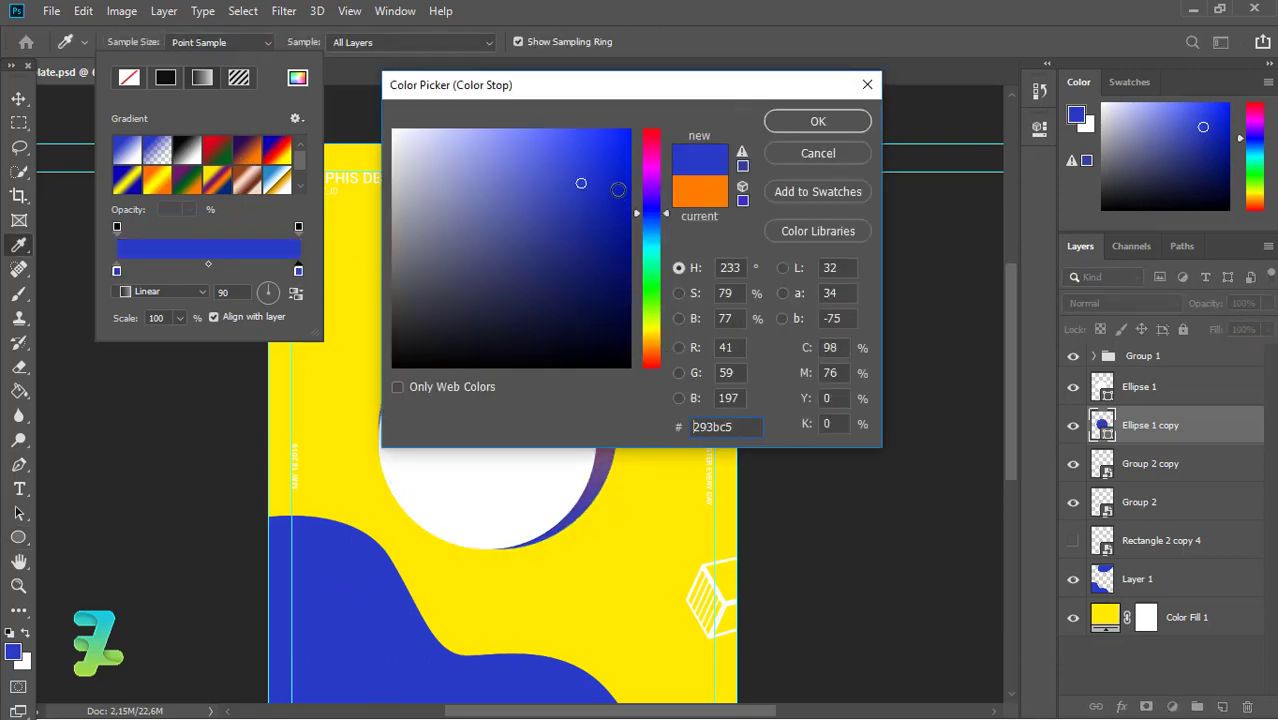
left_click(817, 120)
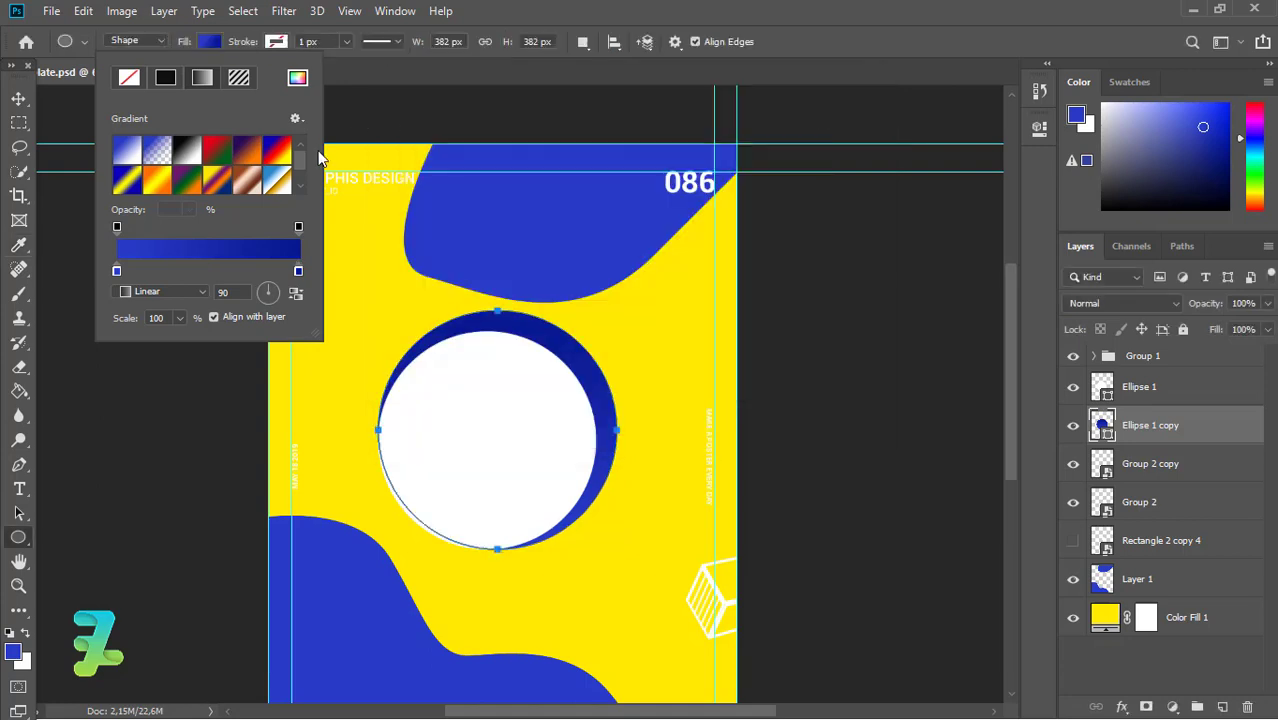
Center the larger gradient circle and the white circle horizontally and vertically on the poster, and group the two circles.
left_click(18, 101)
key("ctrl+a")
left_click(427, 43)
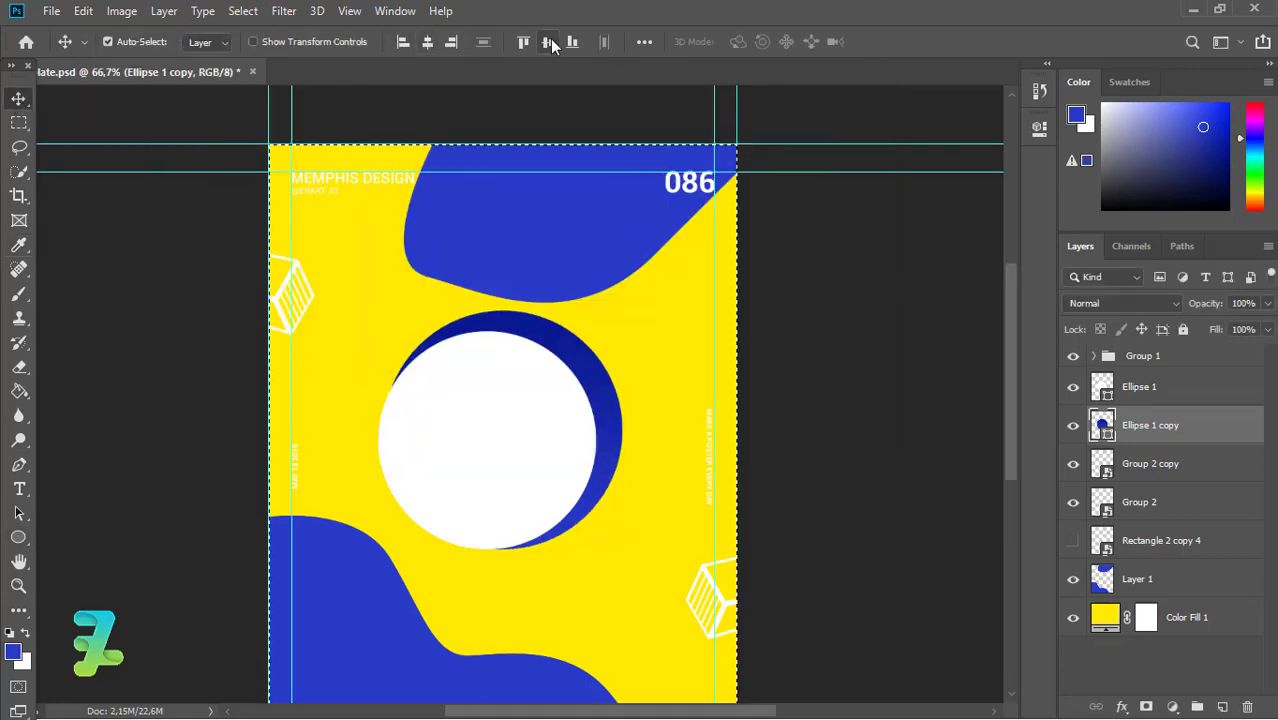
left_click(548, 43)
key("ctrl+d")
left_click(468, 328)
left_click(427, 43)
left_click(546, 43)
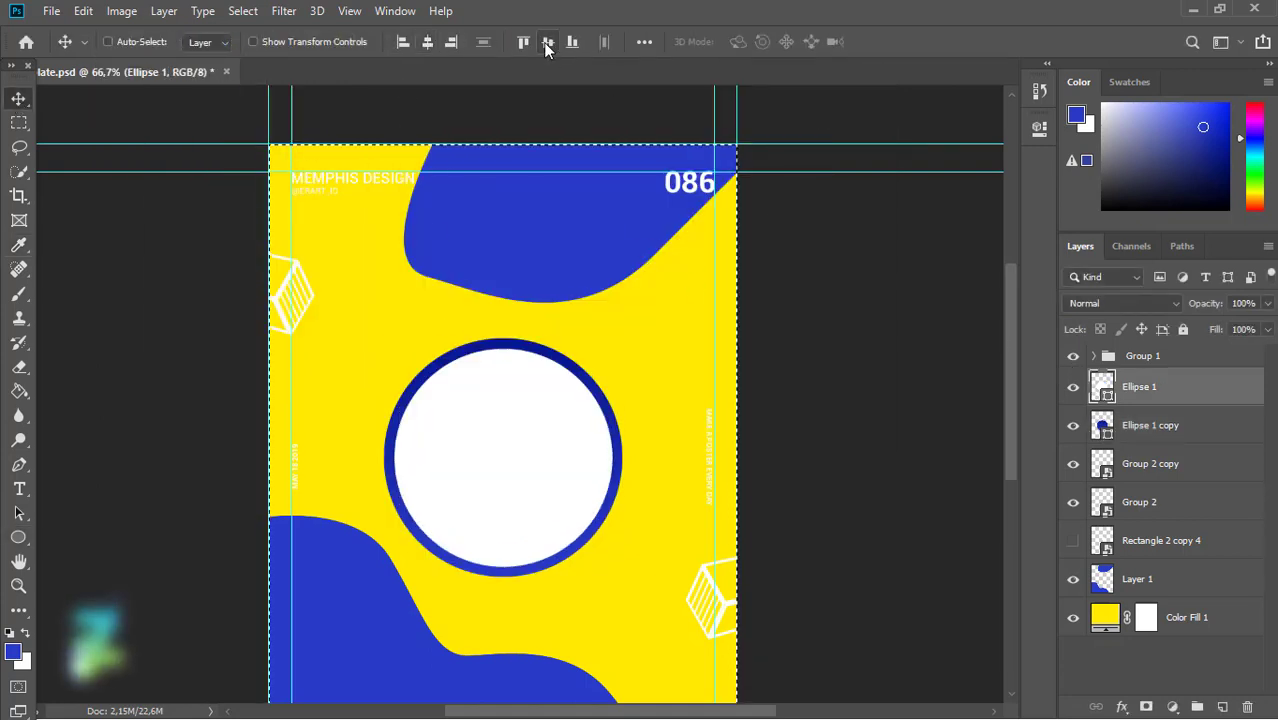
left_click(1101, 430, "shift")
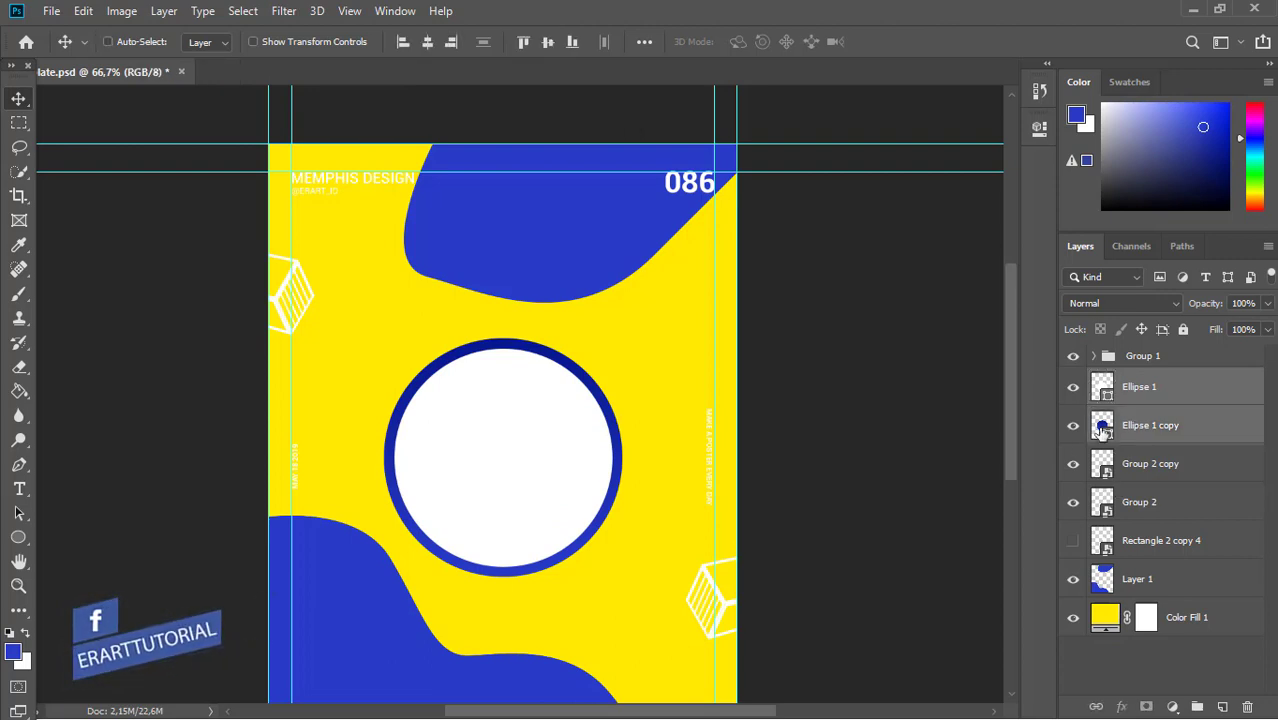
key("ctrl+g")
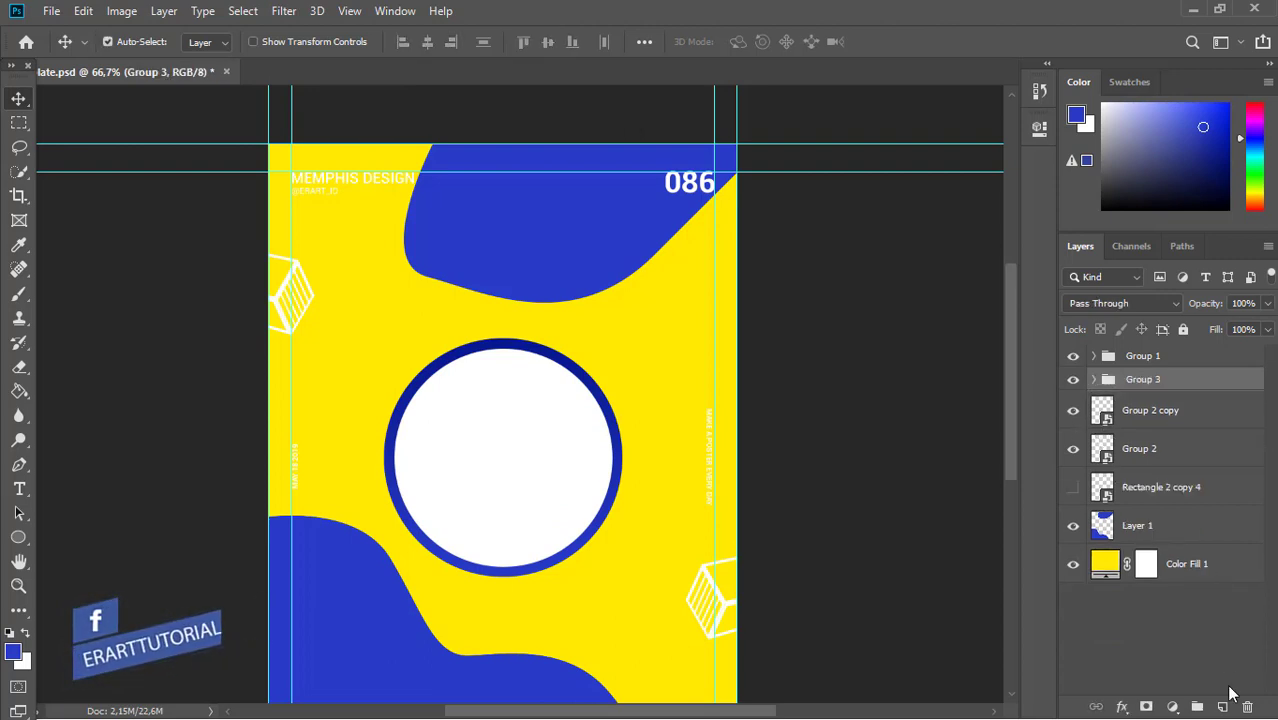
Inside the circles' group, add the text "SYEMBS" on the white circle in Roboto Black at 60 pt.
left_click(1094, 379)
left_click(18, 489)
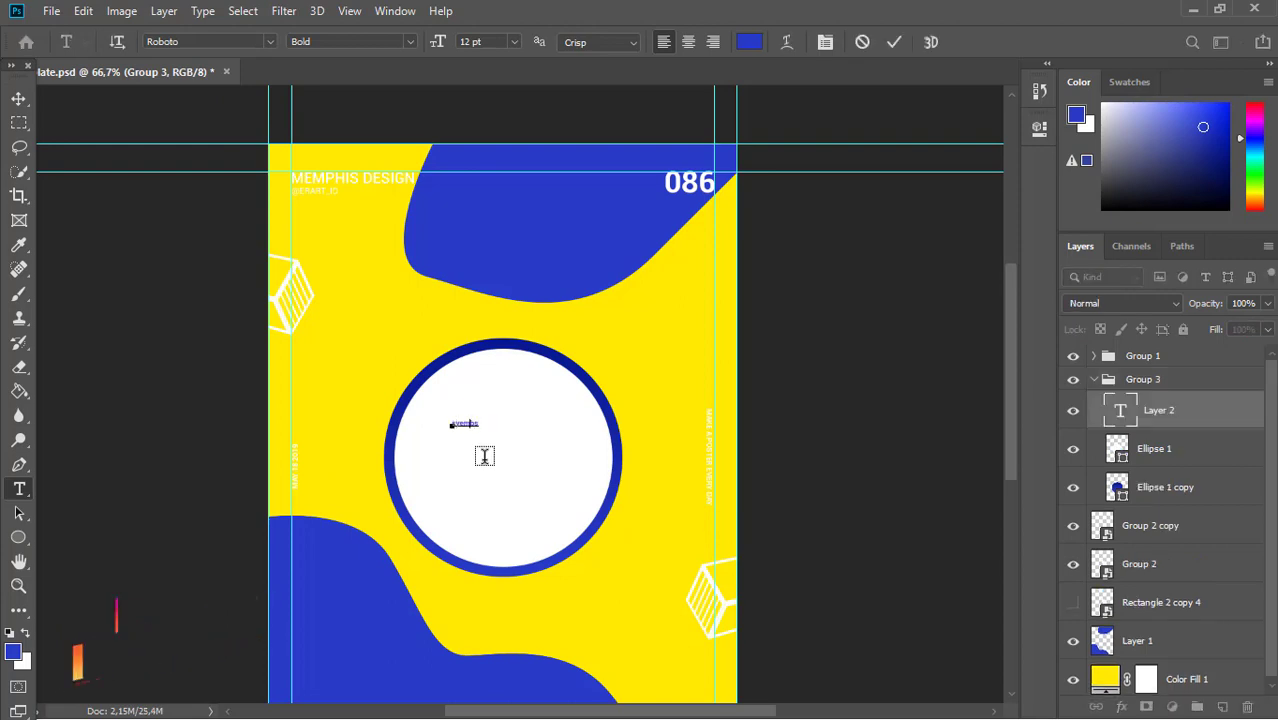
left_click(409, 41)
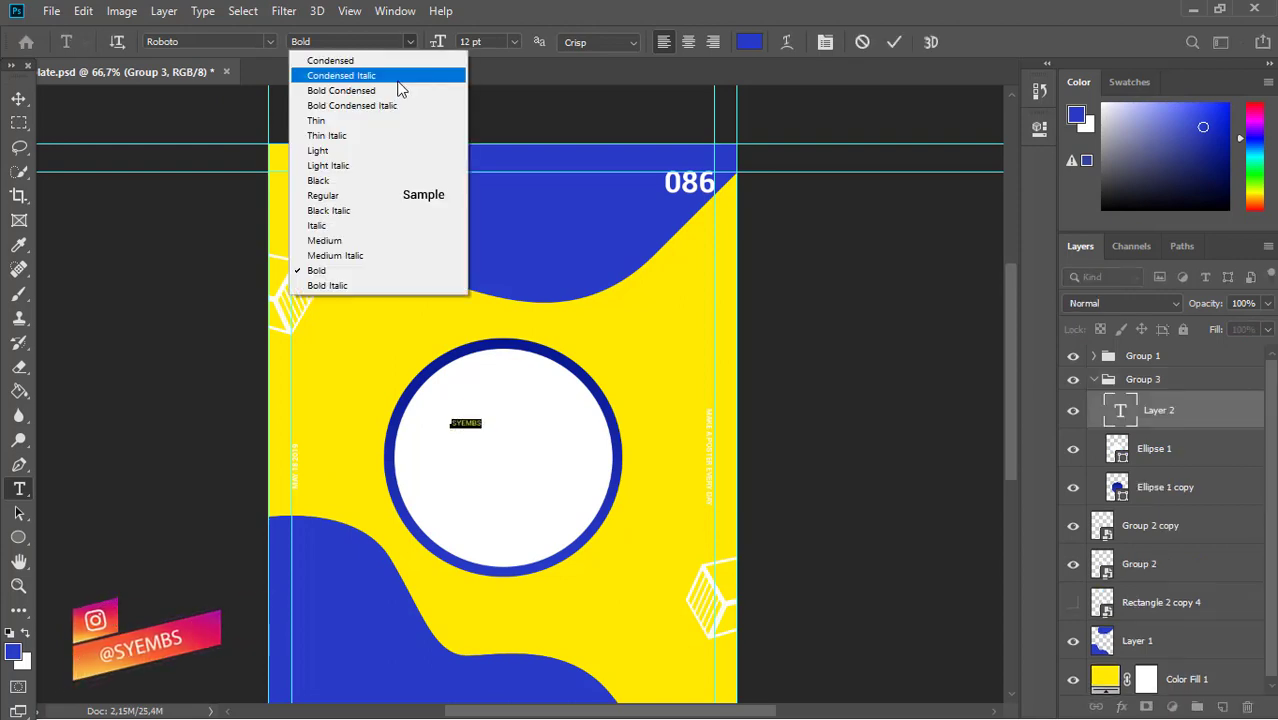
left_click(400, 178)
left_click(514, 41)
left_click(484, 288)
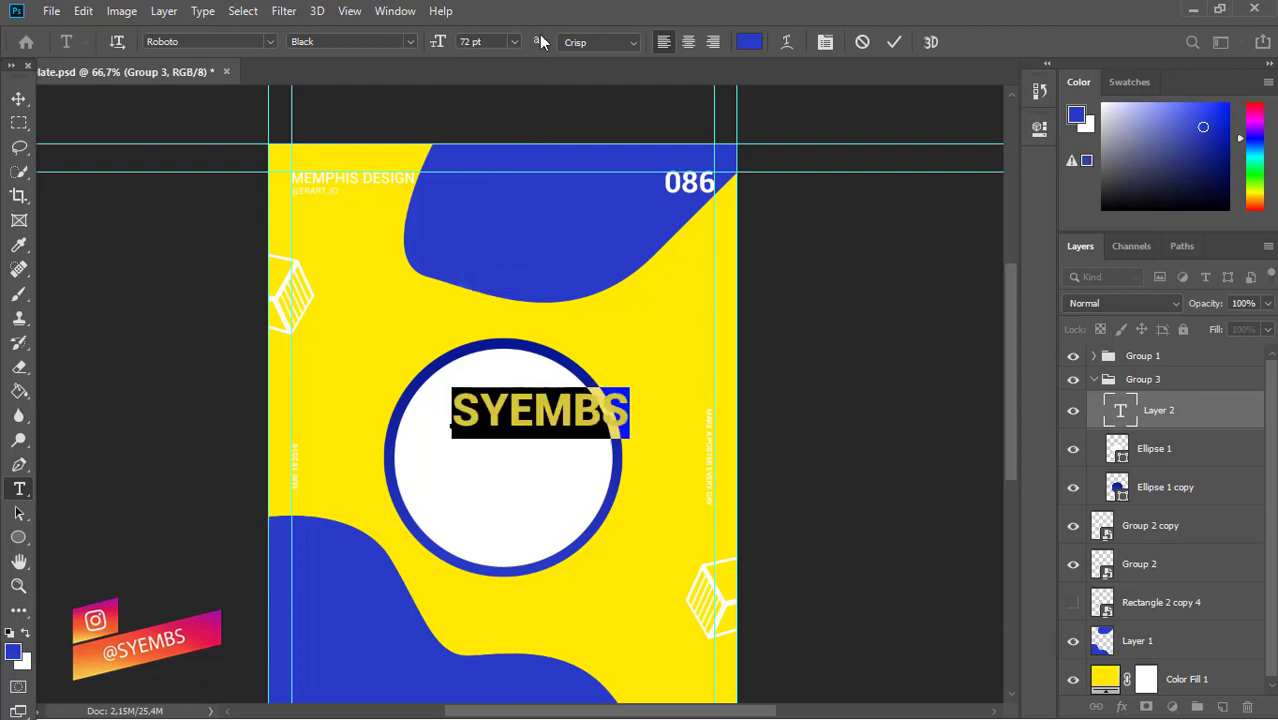
left_click(514, 41)
left_click(485, 263)
key("ctrl")
Center the "SYEMBS" text horizontally on the poster.
key("ctrl+a")
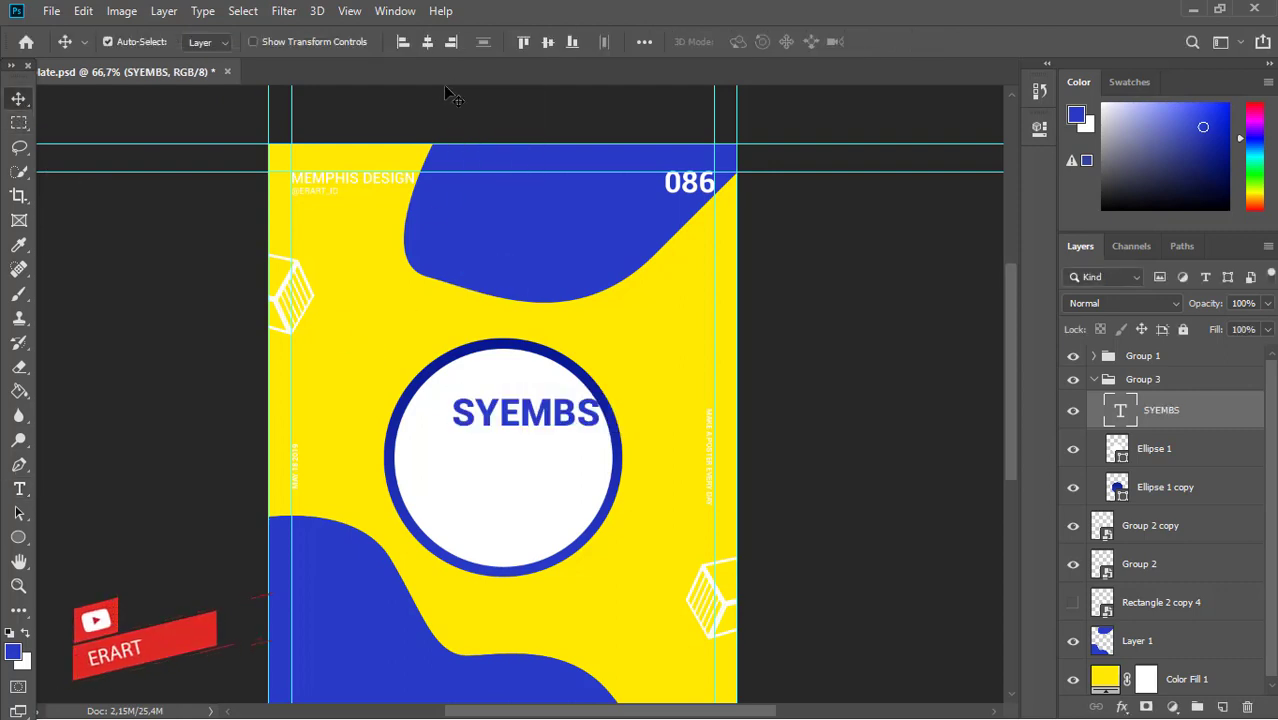
left_click(427, 42)
key("ctrl+d")
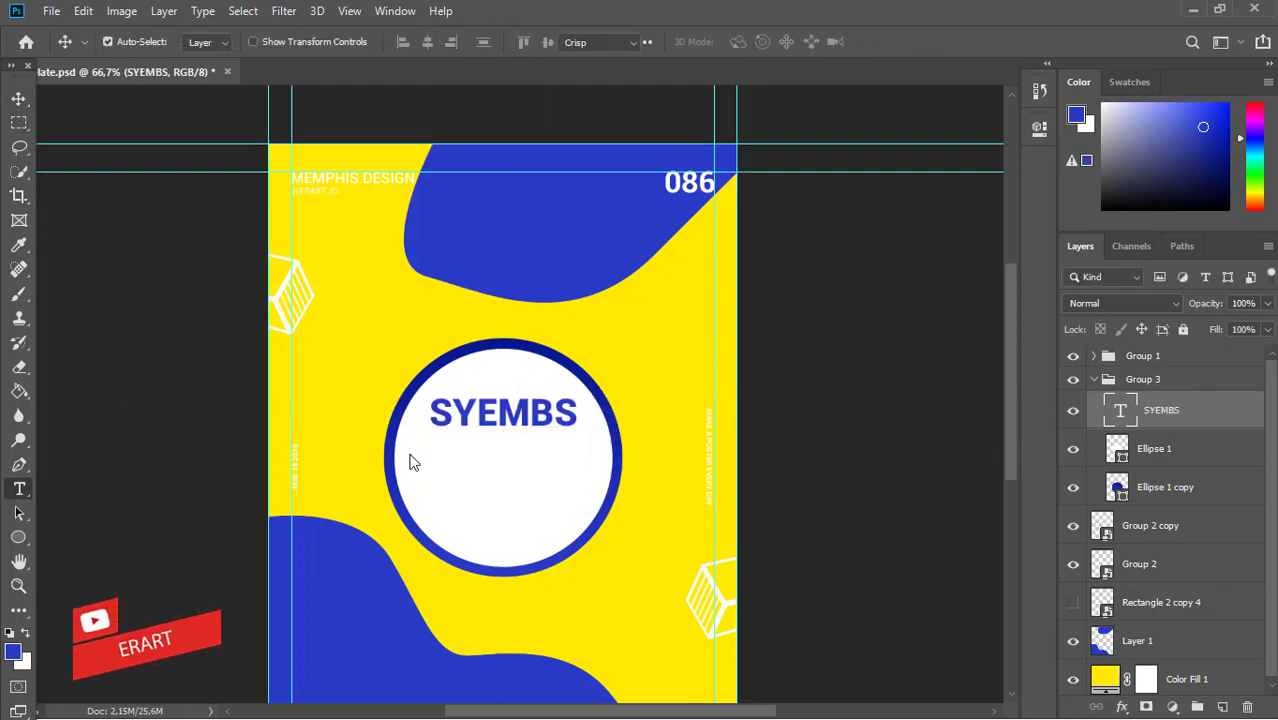
Add the text "DESIGN." below "SYEMBS" in the same style and center it horizontally on the poster.
left_click(418, 466)
type("DESIGN/")
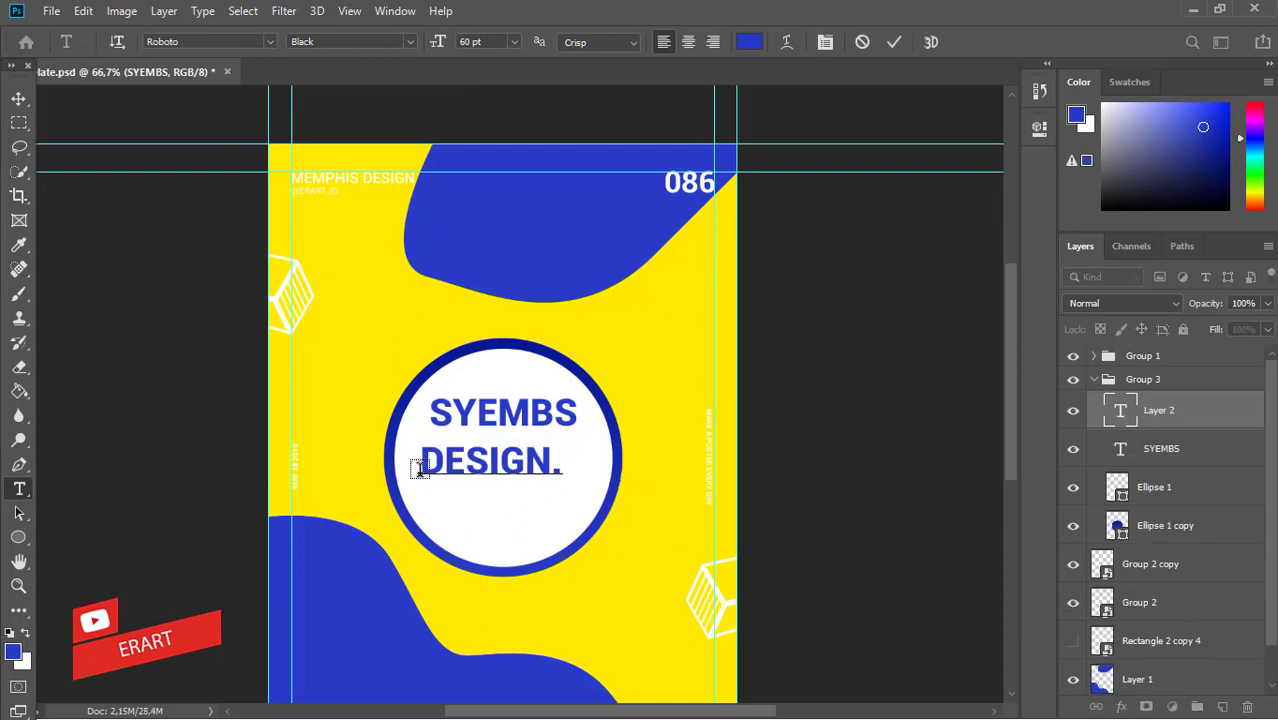
left_click(19, 99)
key("ctrl+a")
left_click(427, 42)
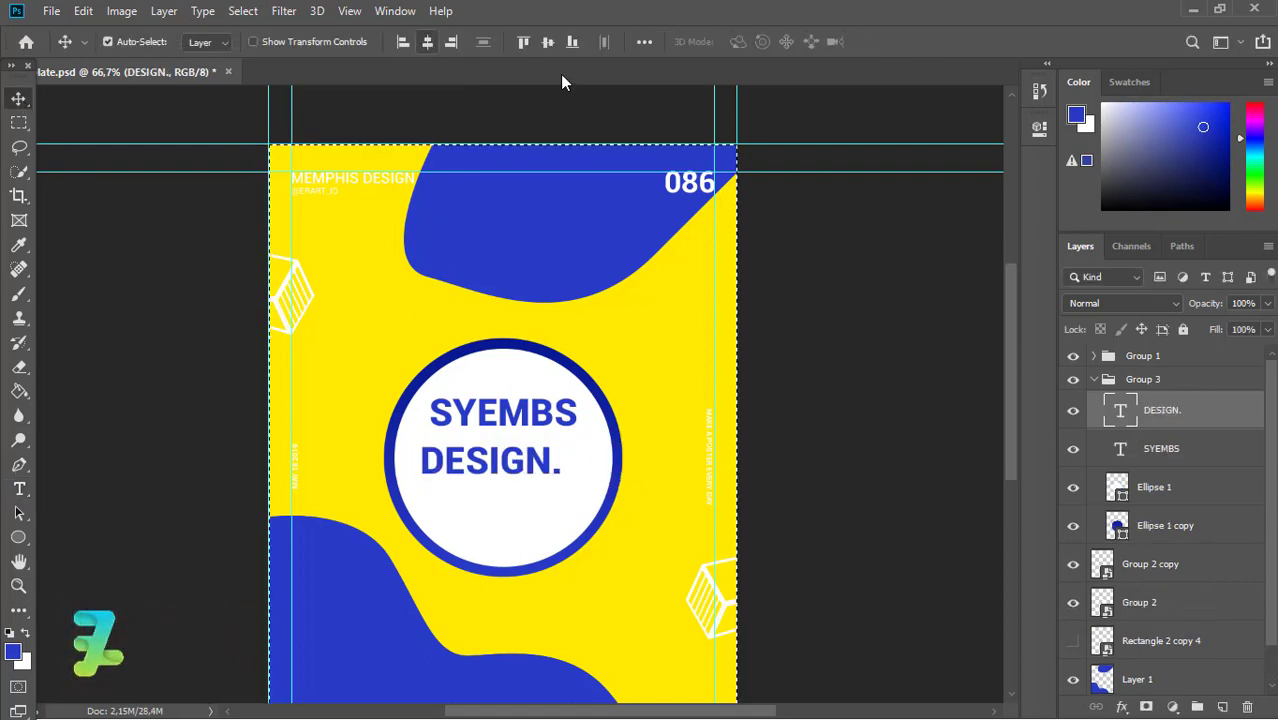
key("ctrl+d")
Scale the "DESIGN." text down proportionally to about 94%.
key("ctrl+t")
left_click_drag(503, 440, 504, 445)
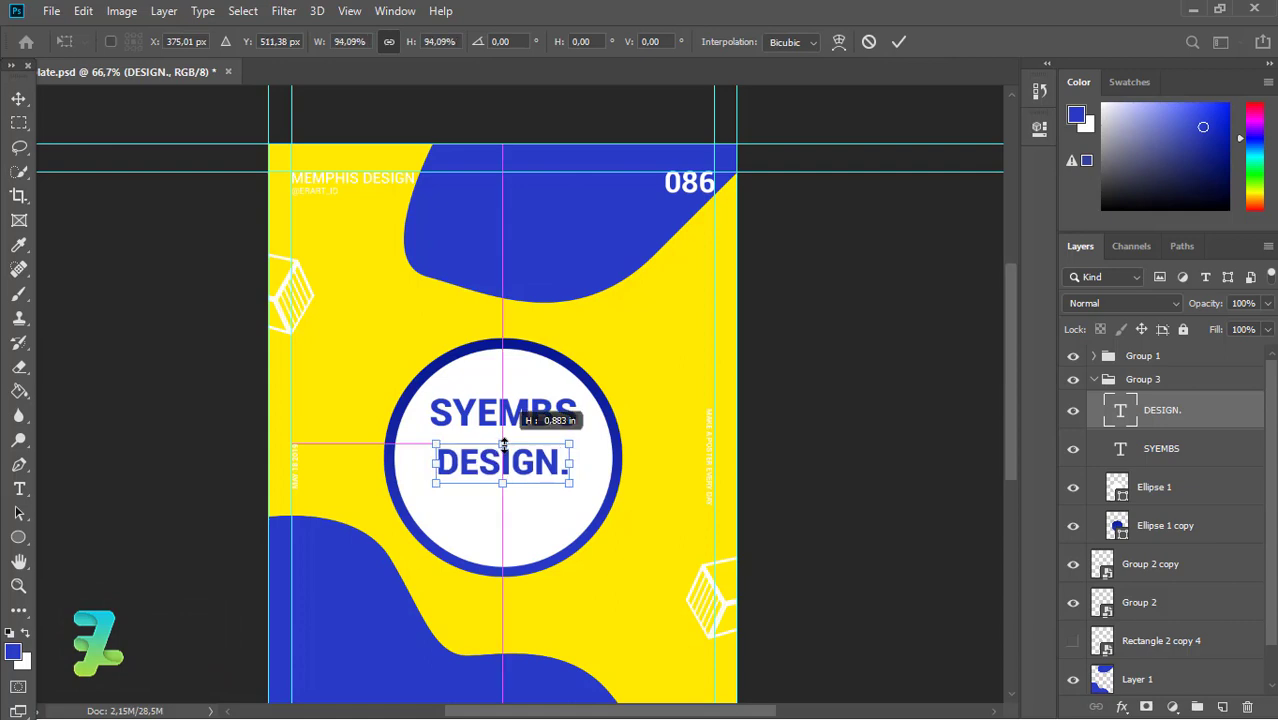
key("Return")
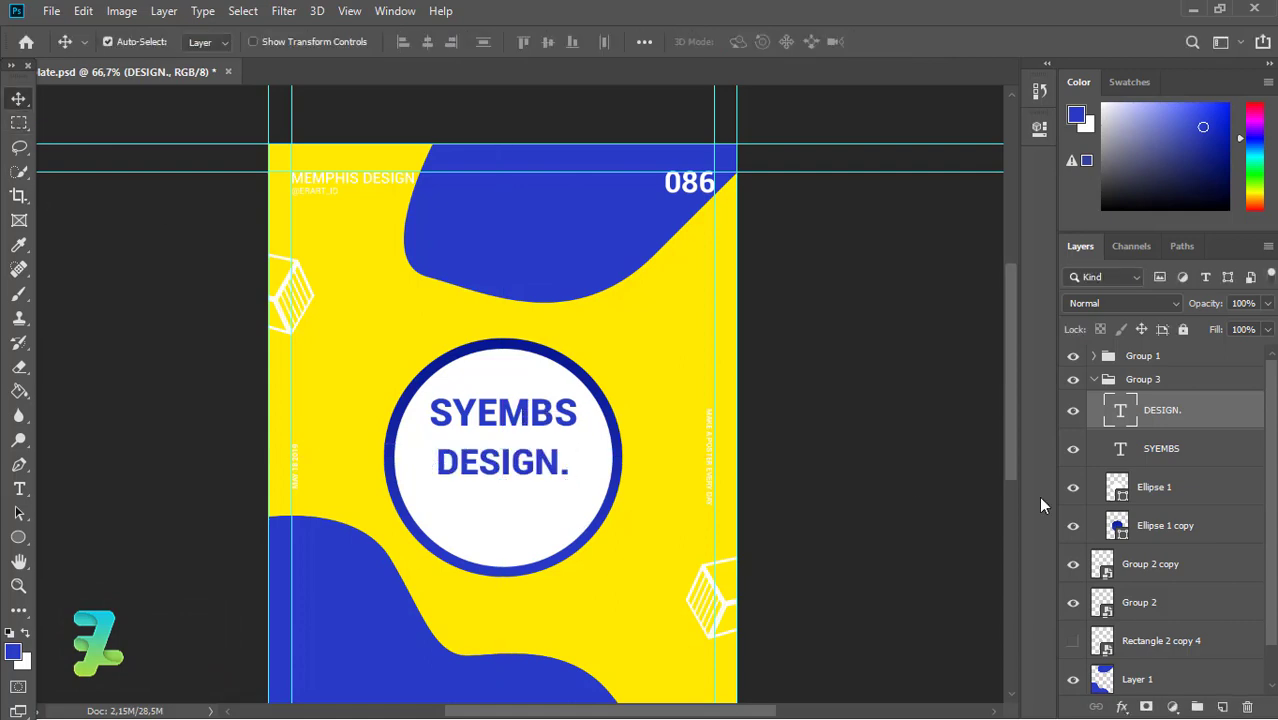
Move "SYEMBS" down close above "DESIGN." and shift both text lines about 0.3 in down to the middle of the white circle.
left_click(1119, 452)
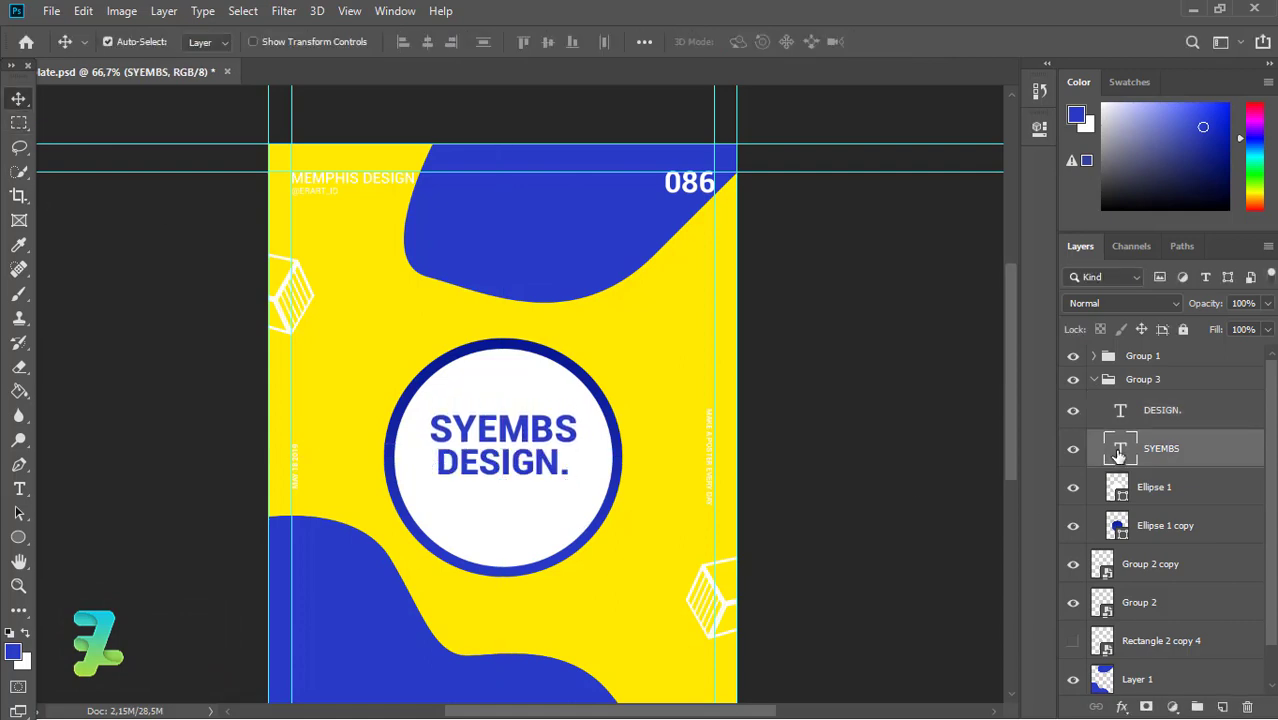
left_click(1202, 416, "ctrl")
left_click_drag(552, 466, 549, 480)
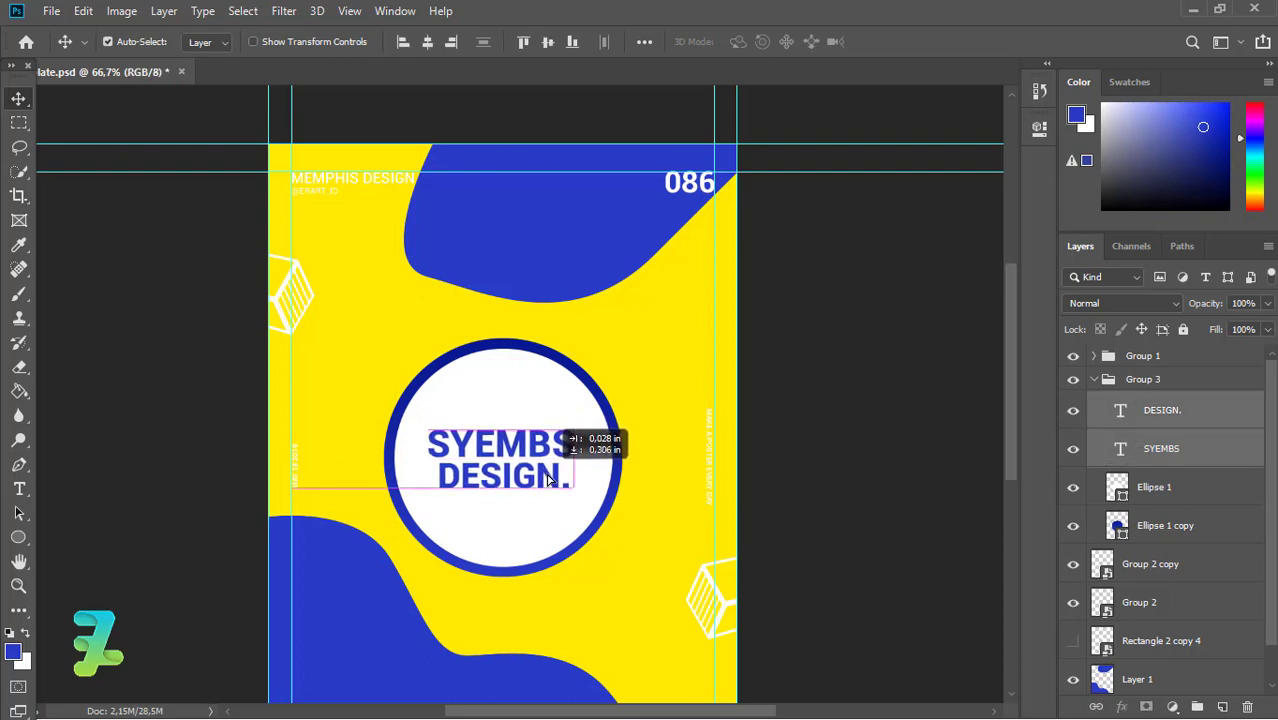
Add the text "COVER TEMPLATE" below "DESIGN." inside the white circle at 18 pt.
key("t")
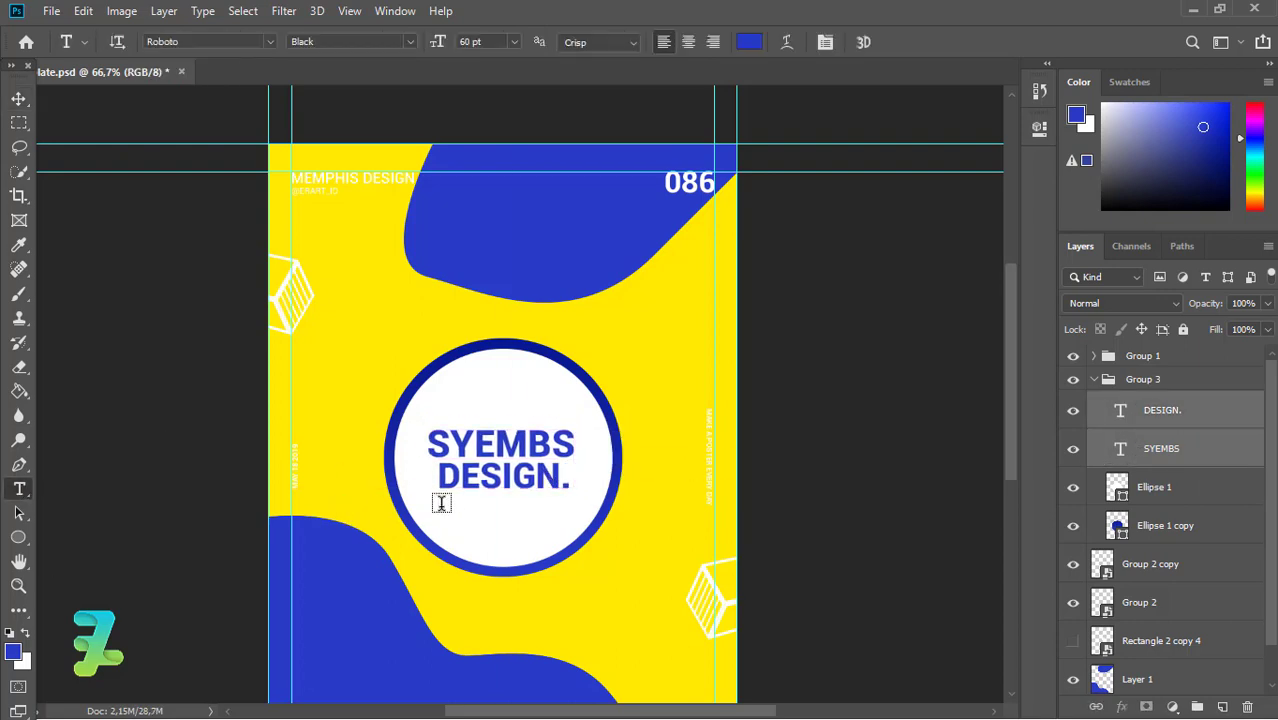
left_click(462, 553)
type("cover")
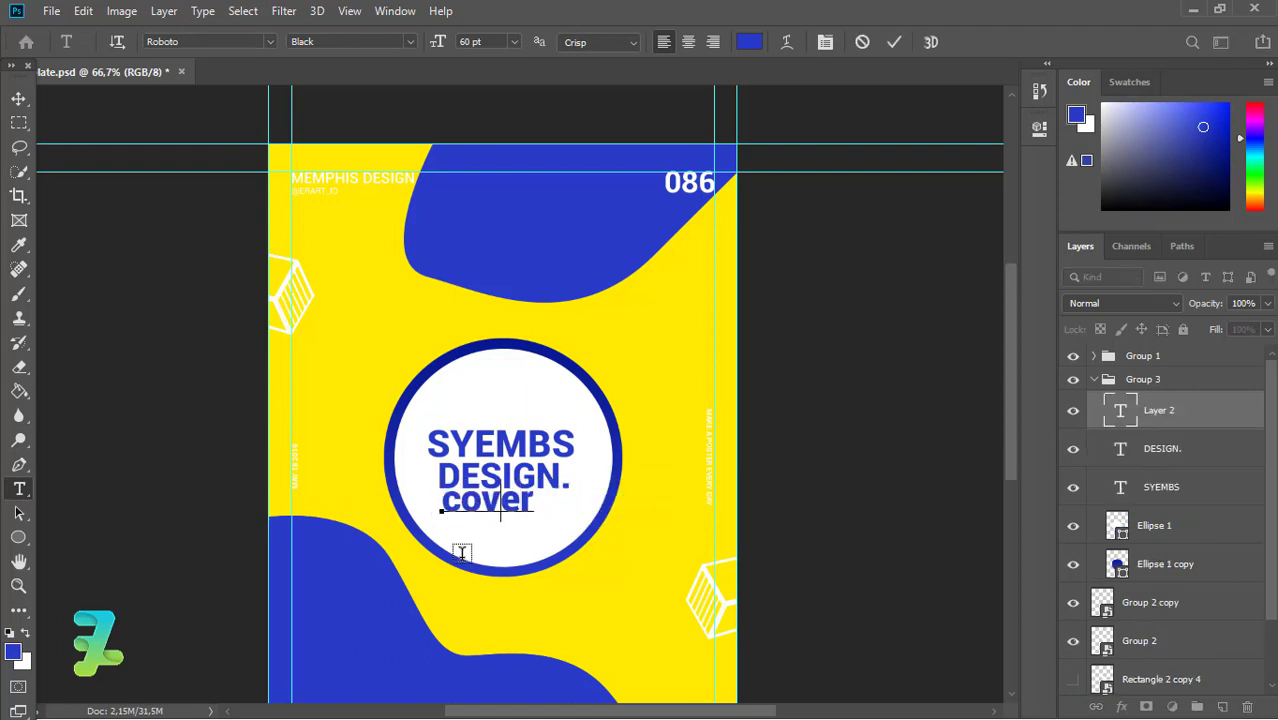
type(" templ")
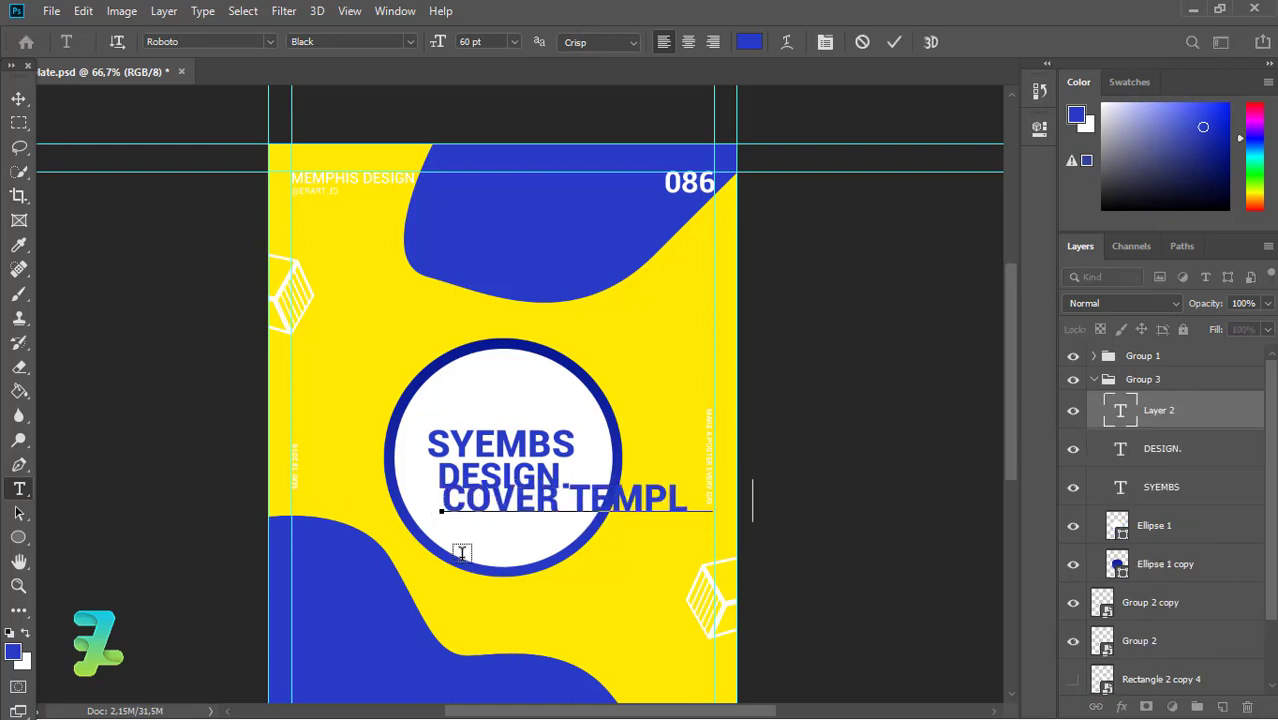
type("ate")
key("ctrl+a")
left_click(514, 41)
left_click(493, 140)
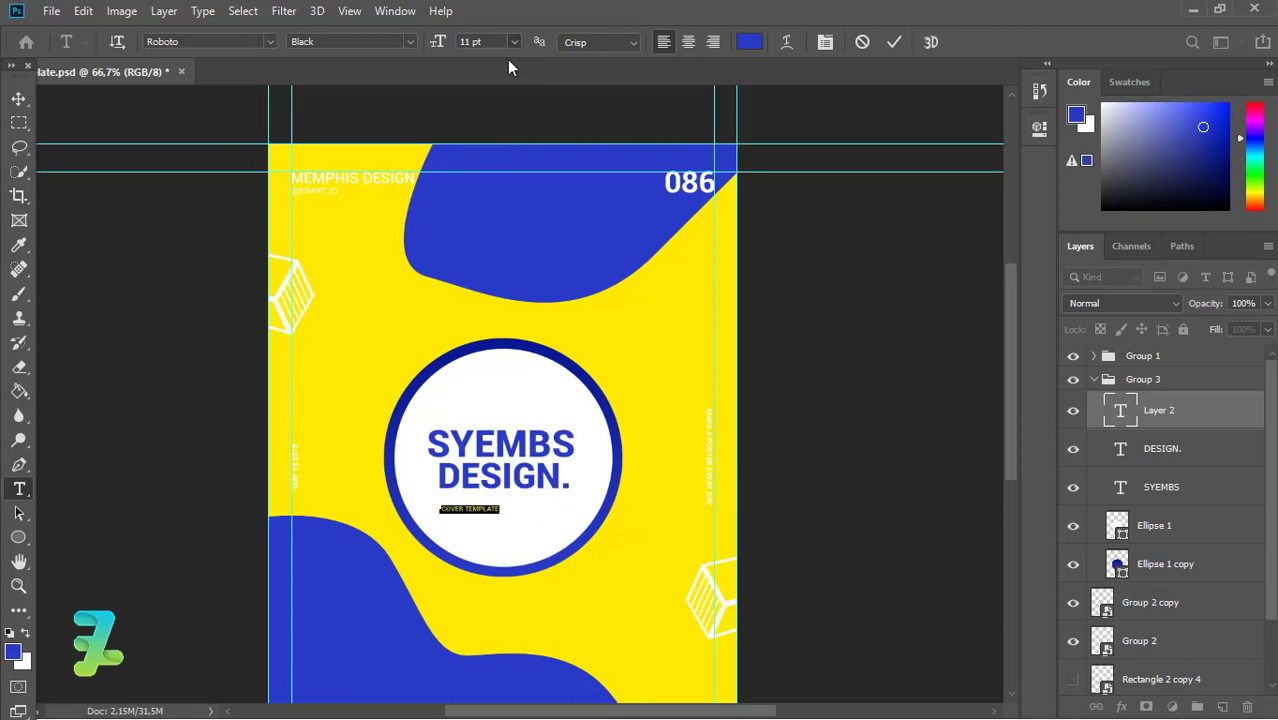
left_click(514, 41)
left_click(500, 161)
left_click(513, 42)
left_click(496, 199)
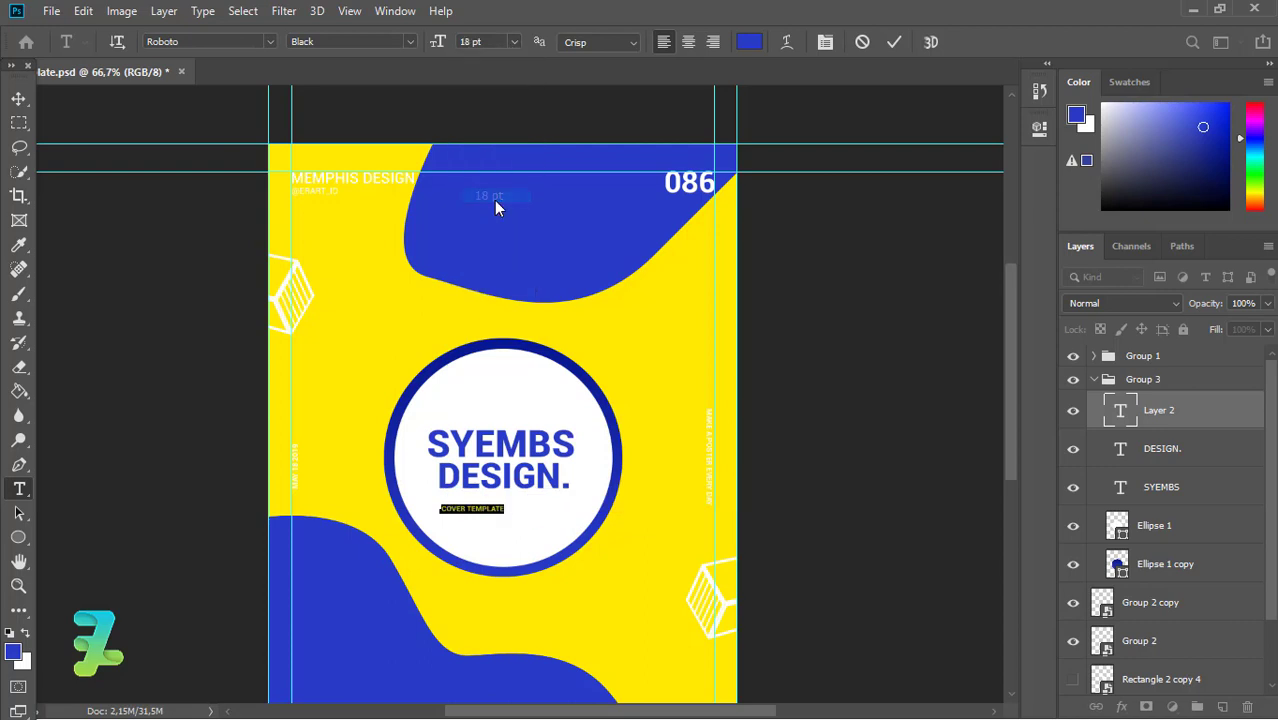
Set "COVER TEMPLATE" to the Light font style and move it to the middle just beneath "DESIGN.".
left_click(410, 42)
left_click(400, 148)
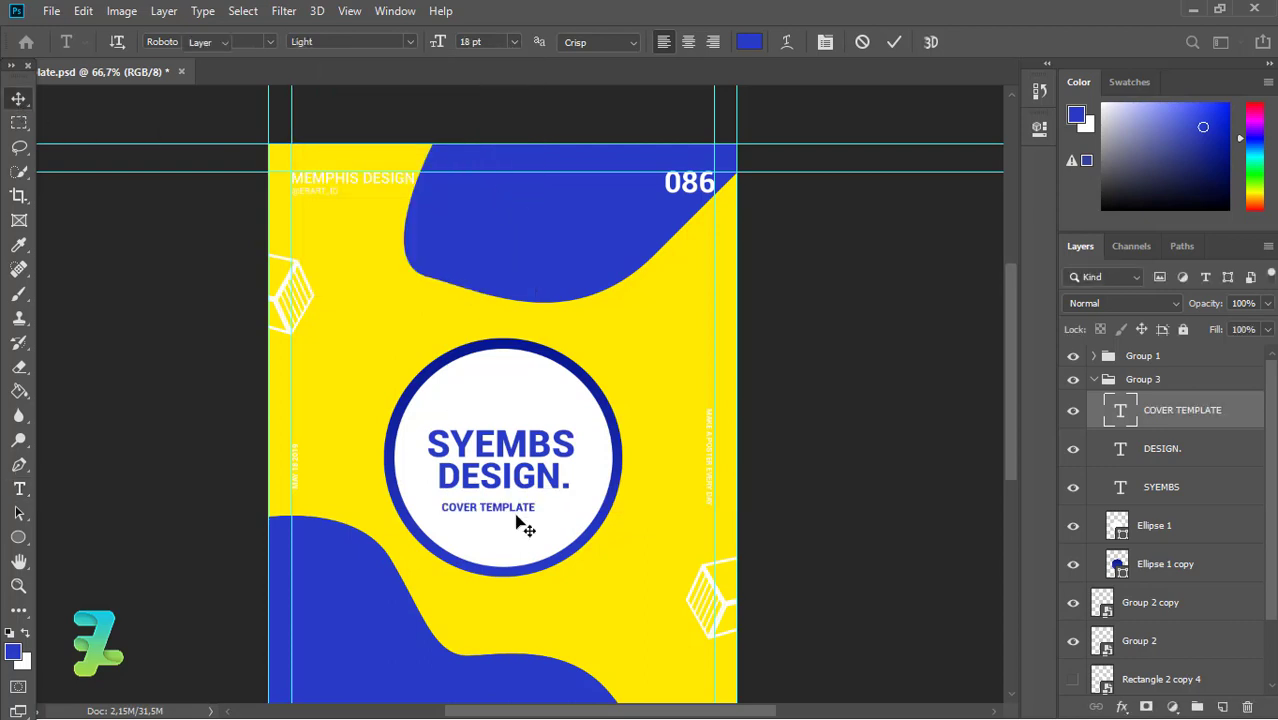
left_click_drag(516, 514, 531, 511)
Change the font style of the "COVER TEMPLATE" text to Regular.
double_click(1121, 410)
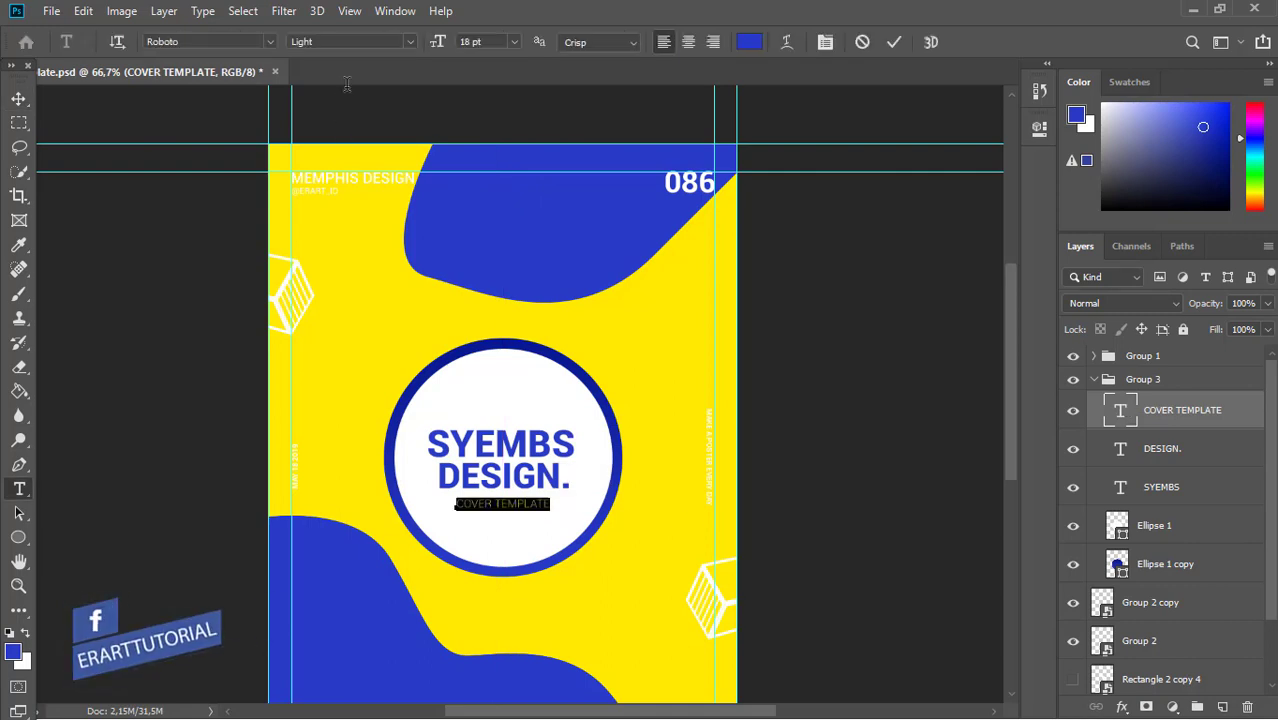
key("ctrl+Return")
key("v")
double_click(1116, 408)
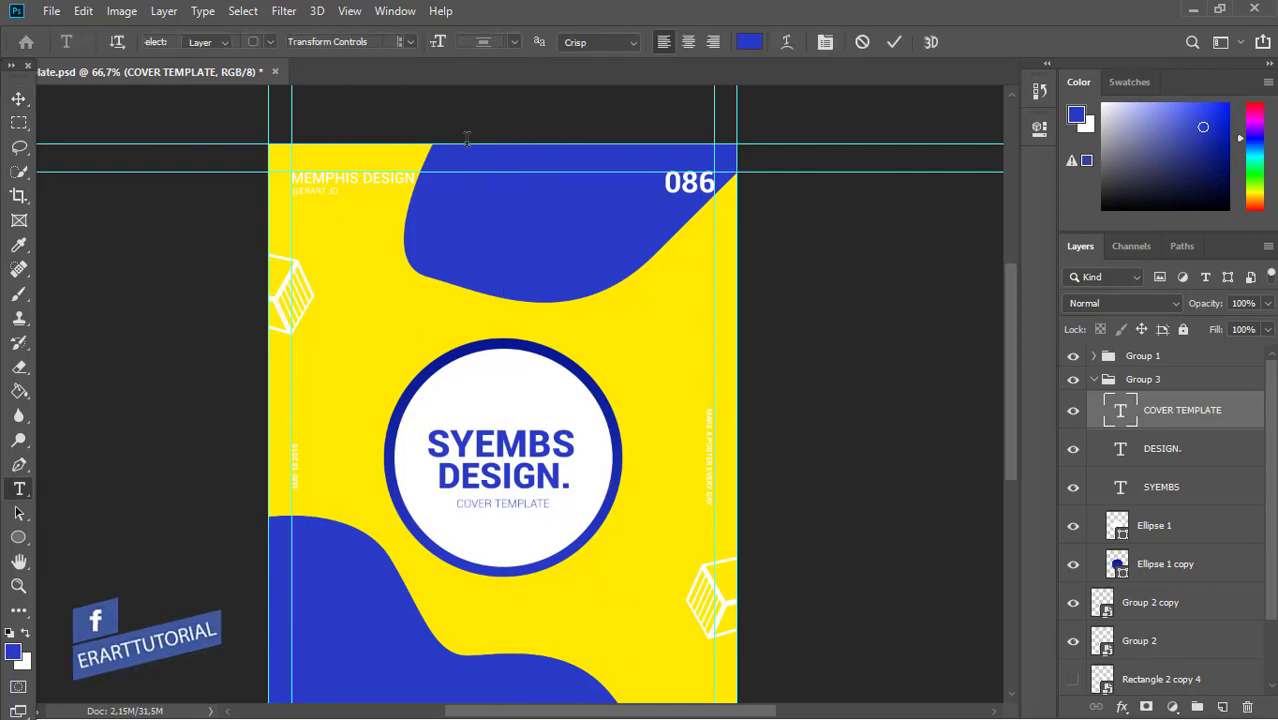
left_click(411, 42)
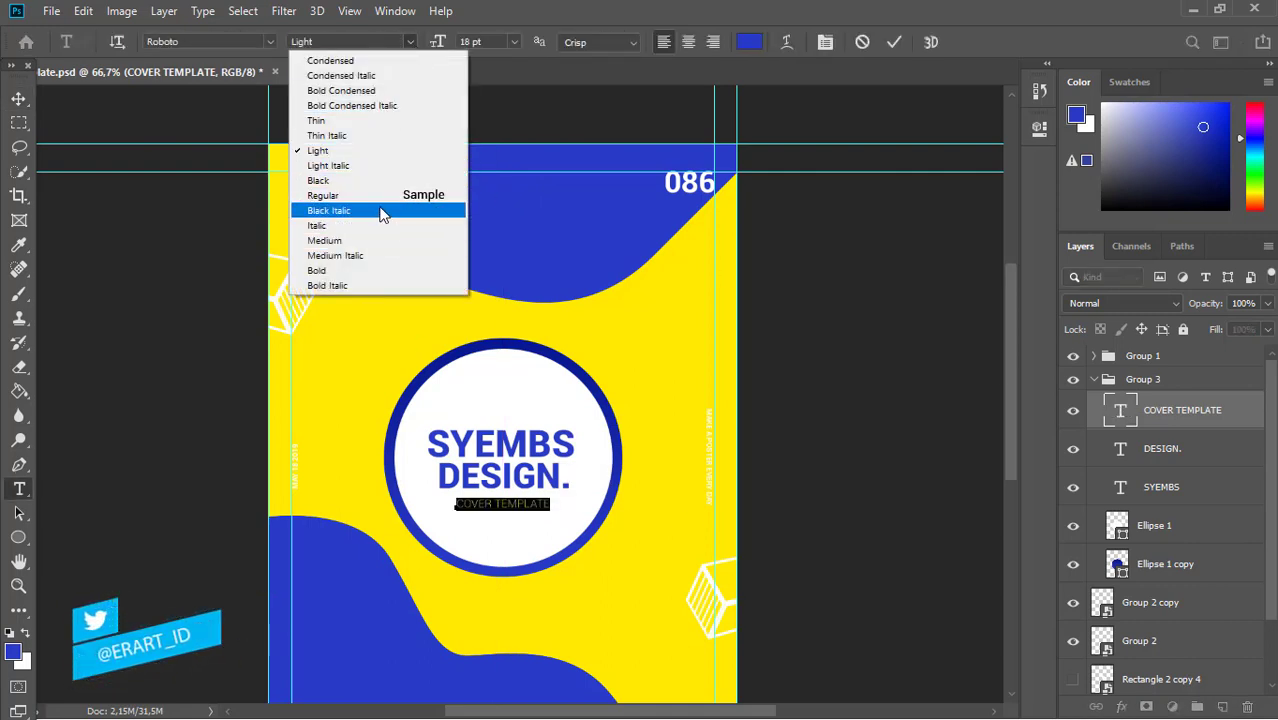
left_click(374, 196)
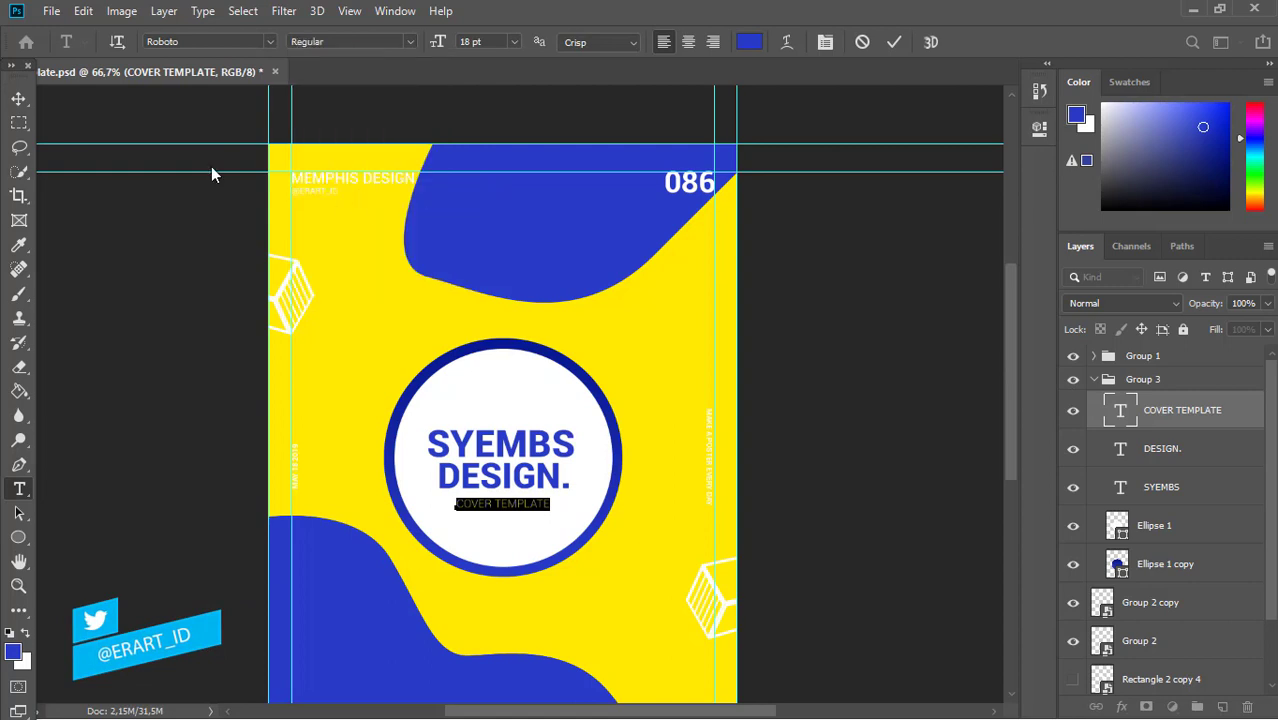
left_click(16, 100)
On a new layer above the circle group, draw a circle about 148 px in diameter beside the left striped cube.
left_click(1094, 379)
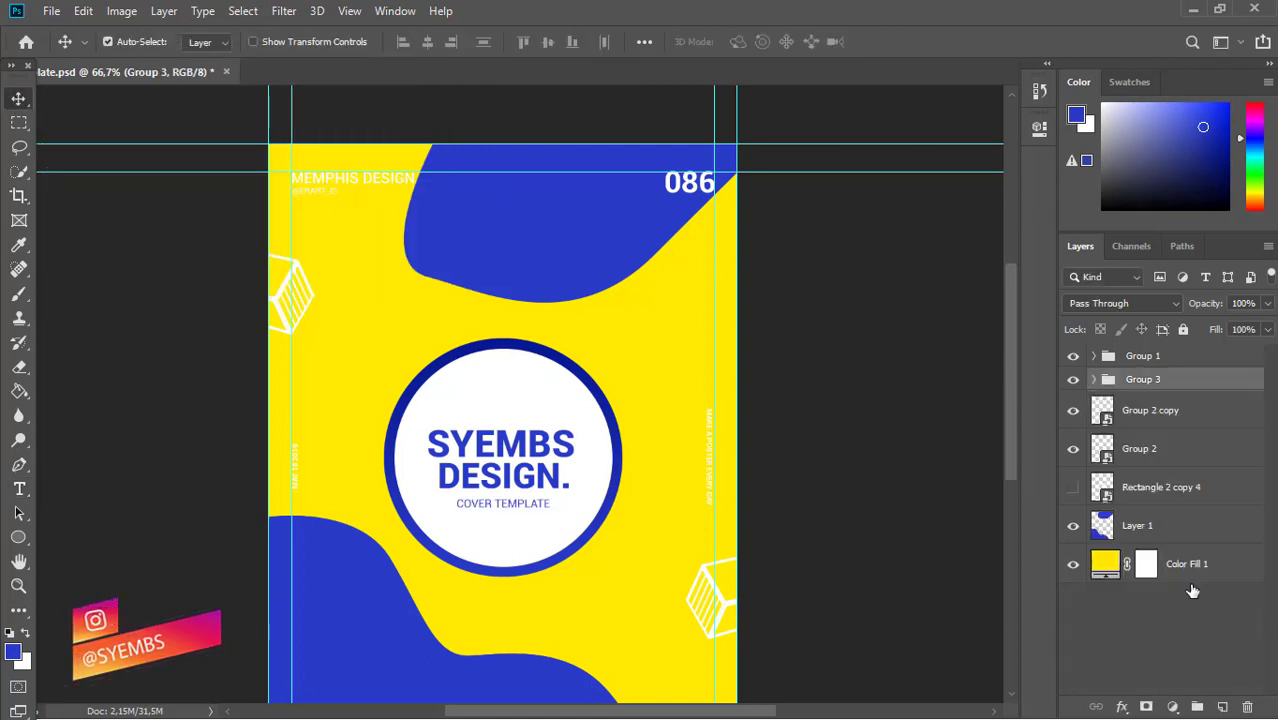
left_click(1222, 707)
left_click(22, 539)
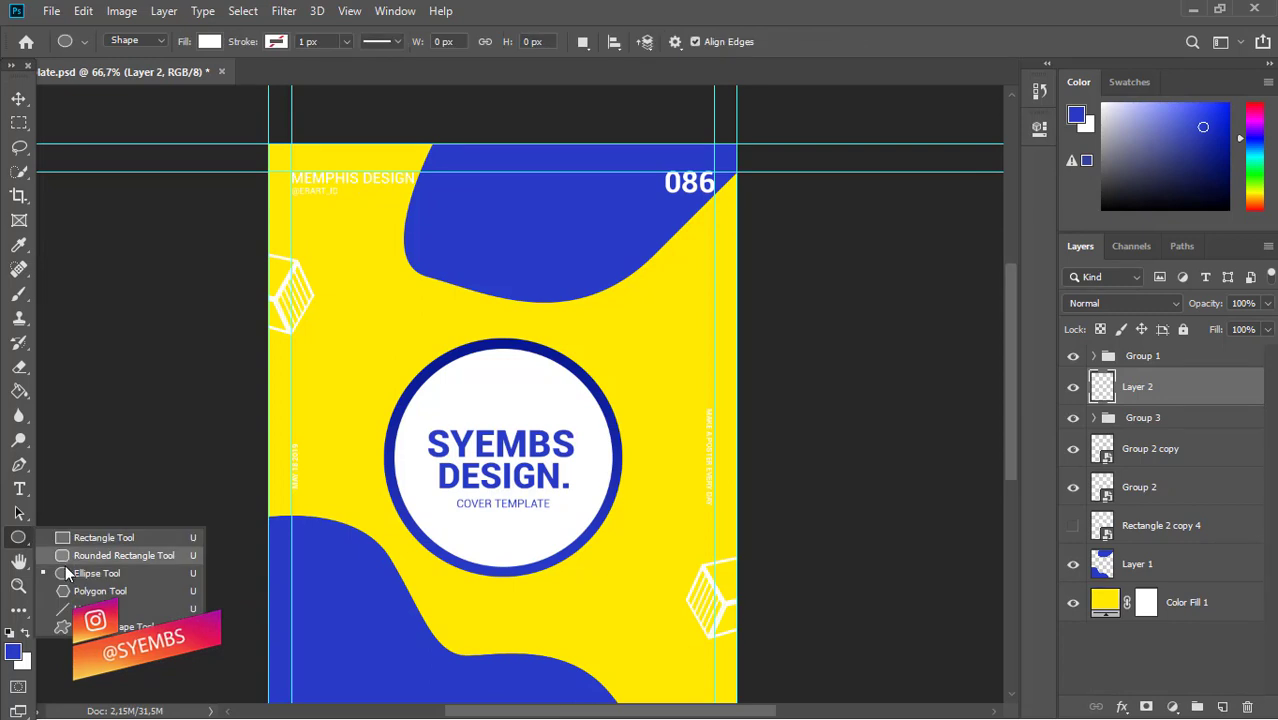
left_click(95, 571)
left_click_drag(338, 292, 304, 270)
Fill the new small circle with the yellow sampled from the poster background.
left_click(772, 270)
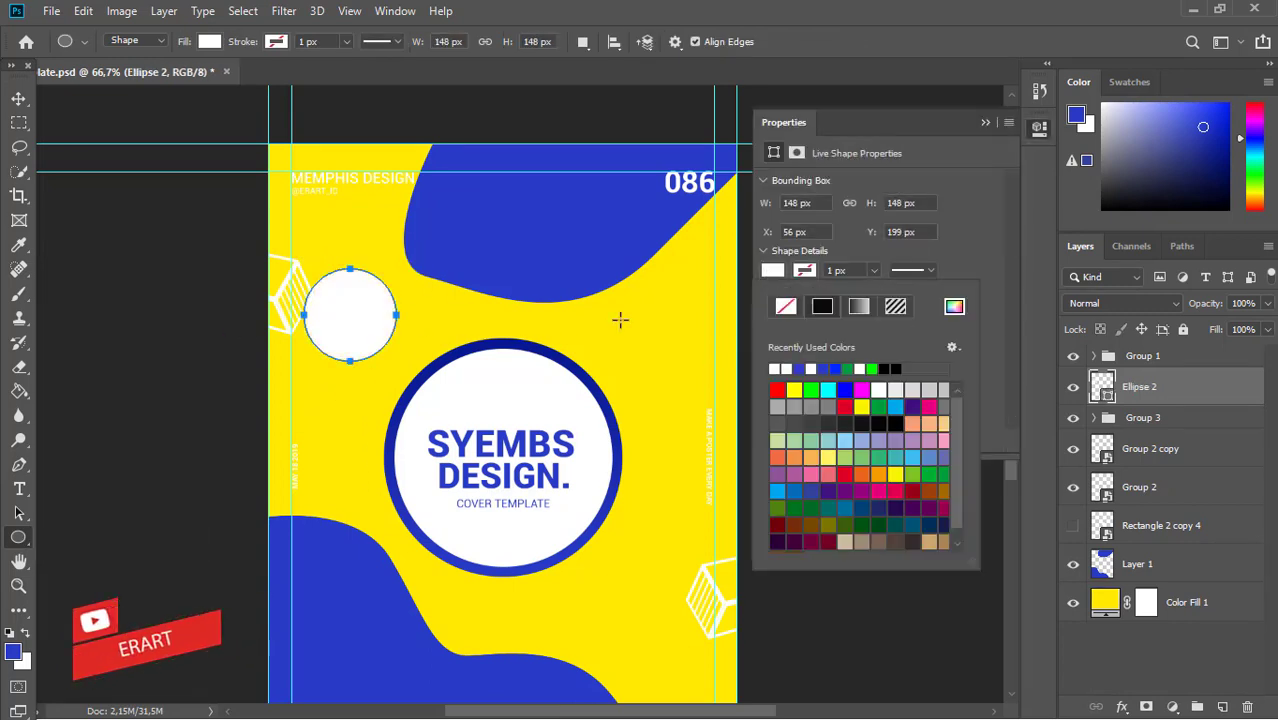
left_click(953, 300)
left_click(628, 533)
left_click(812, 129)
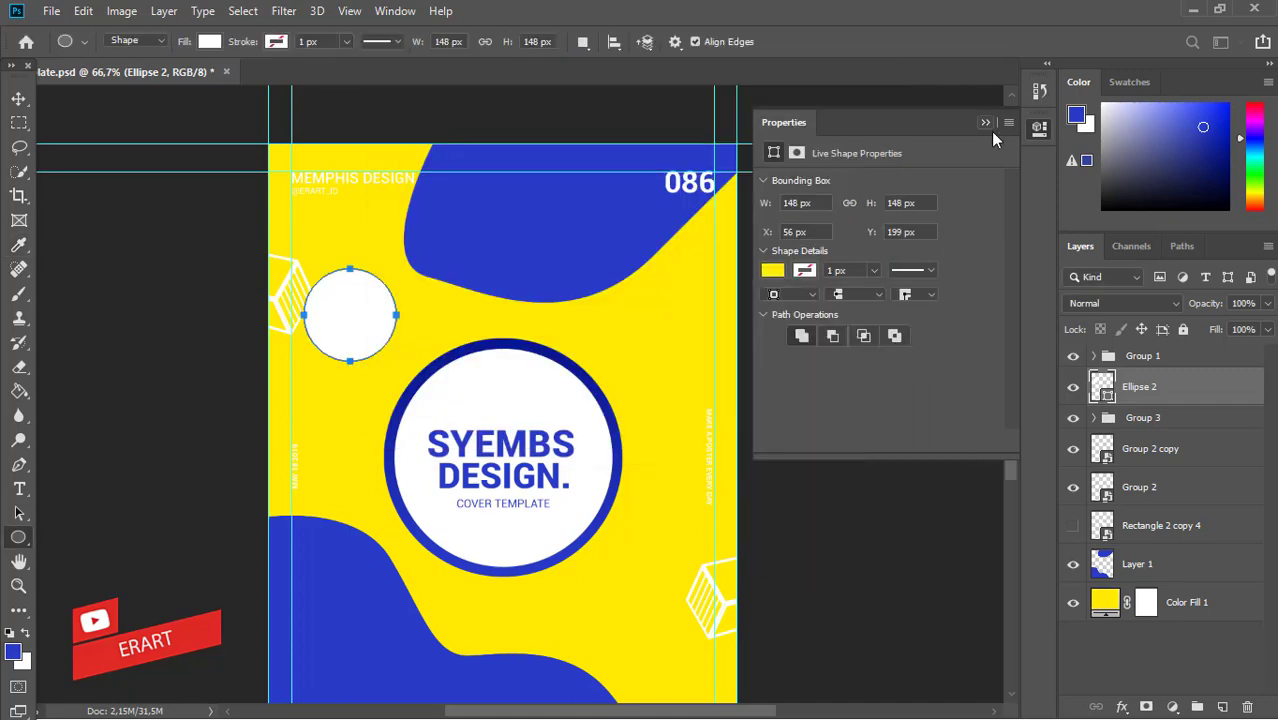
left_click(985, 122)
Add a new layer above the small yellow circle and clip it to that circle.
left_click(1223, 707)
right_click(1190, 386)
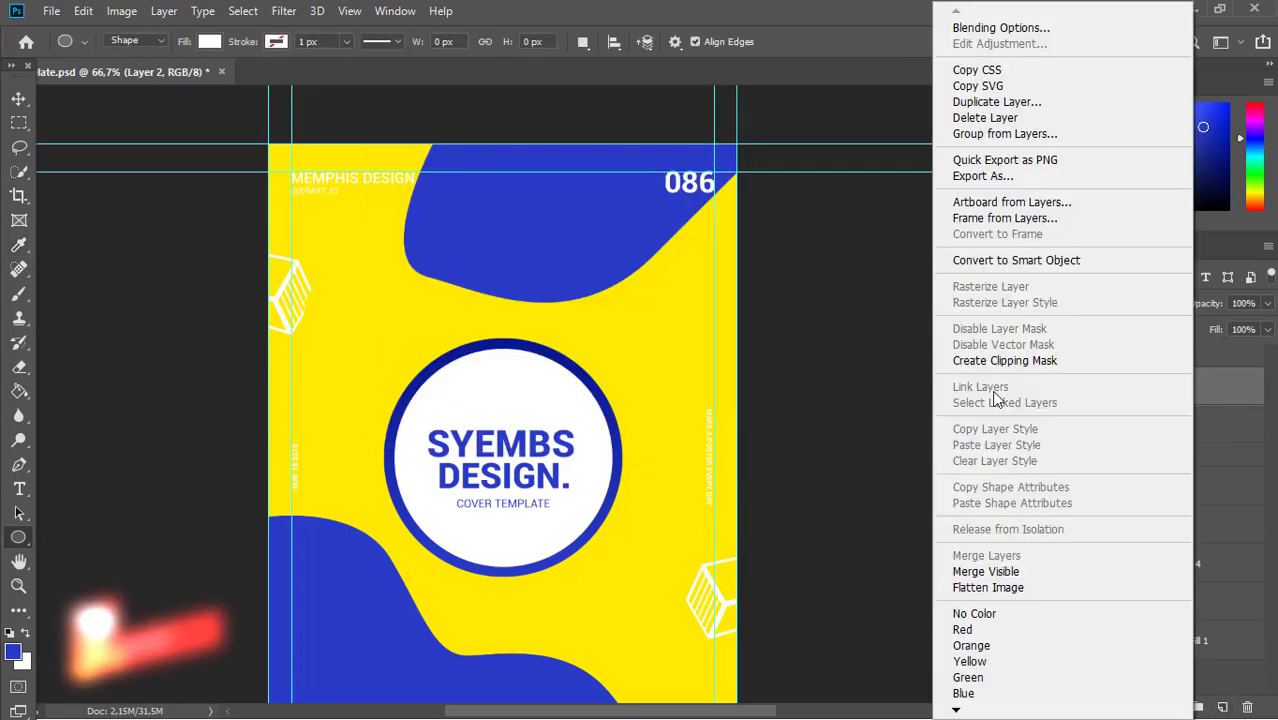
left_click(982, 359)
Draw a thin vertical rectangle about 5 × 107 px at the left edge of the small yellow circle and fill it with red.
key("ctrl+plus")
right_click(18, 537)
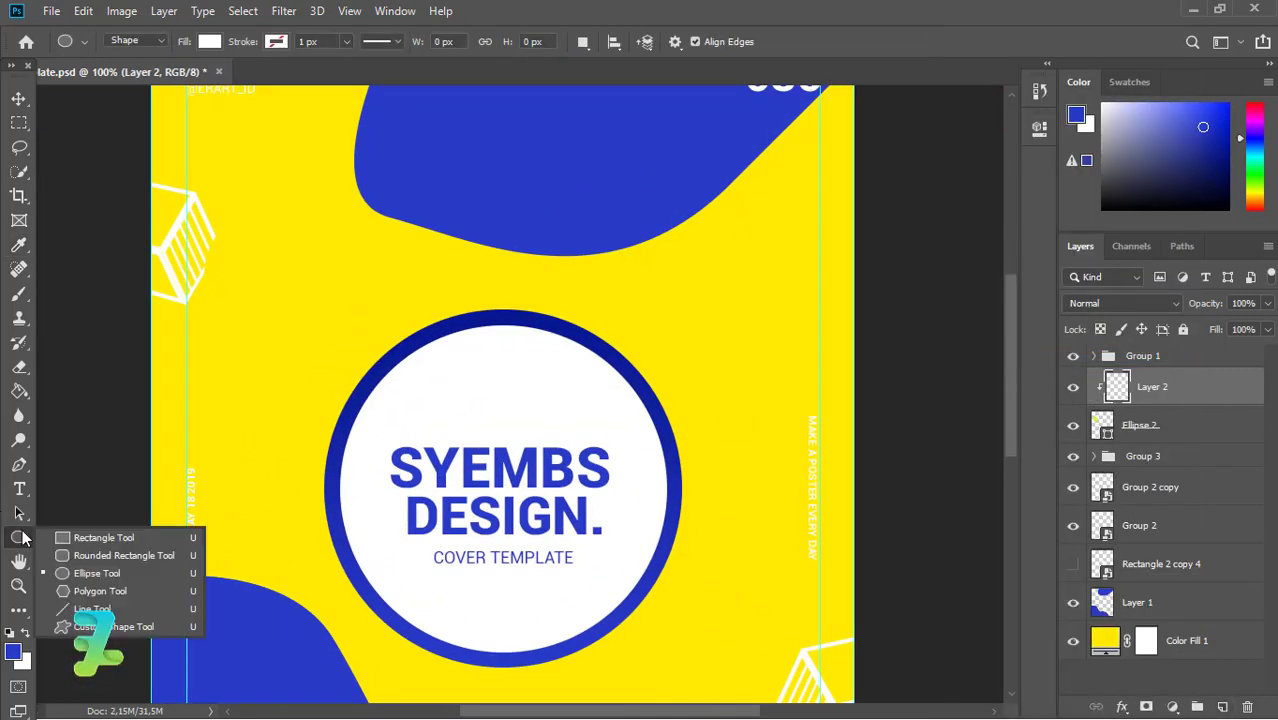
left_click(60, 537)
left_click_drag(217, 305, 212, 325)
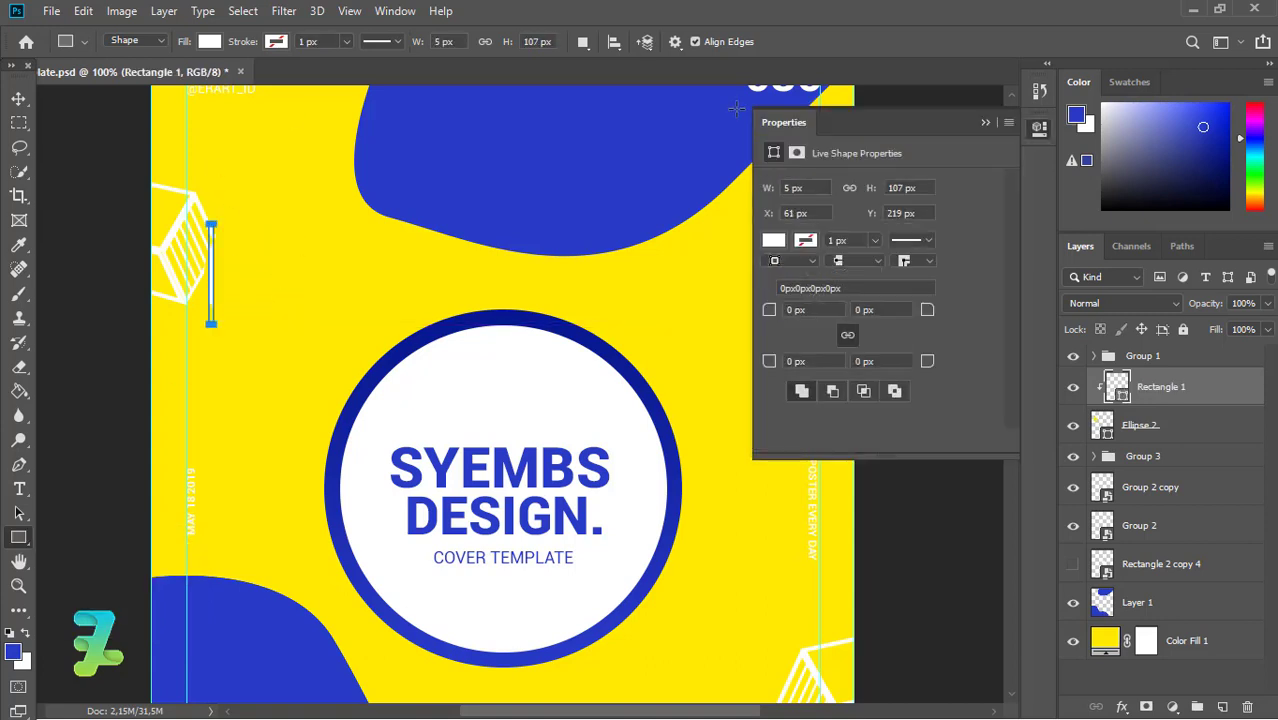
left_click(775, 241)
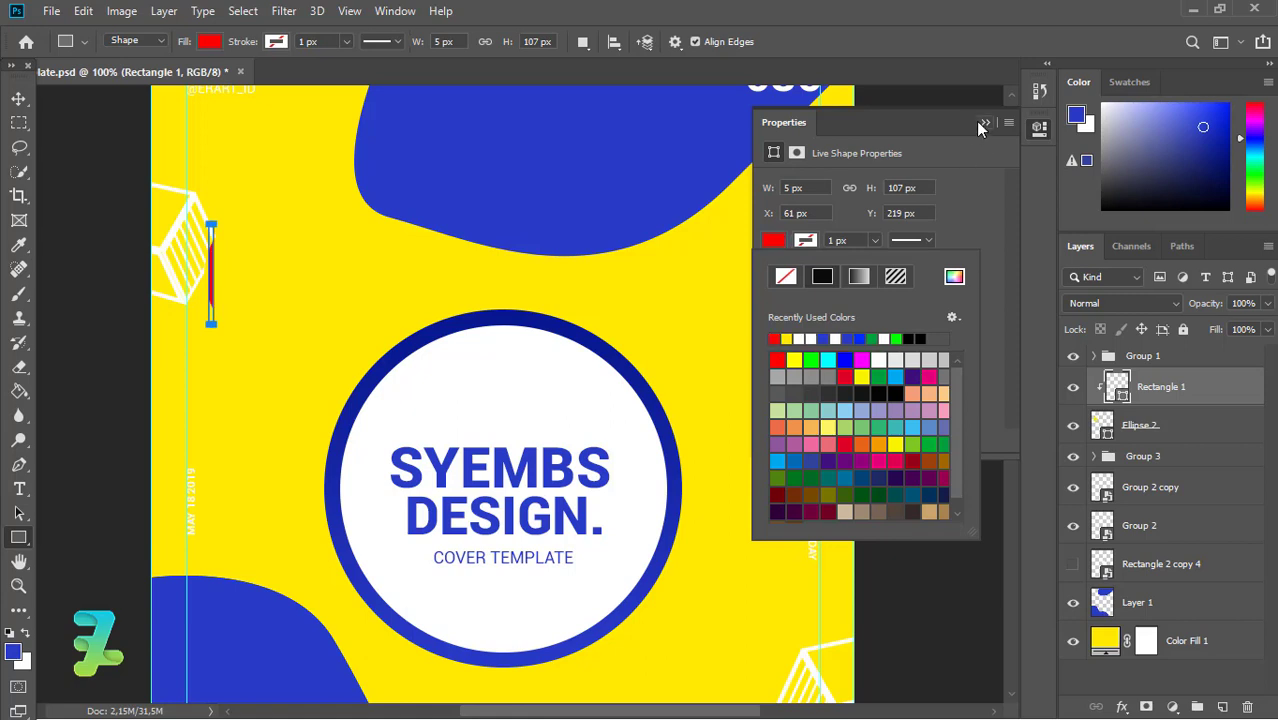
left_click(983, 123)
Duplicate the red bar and move the copy about 0.2 in to the right at the same height.
key("v")
key("ctrl+j")
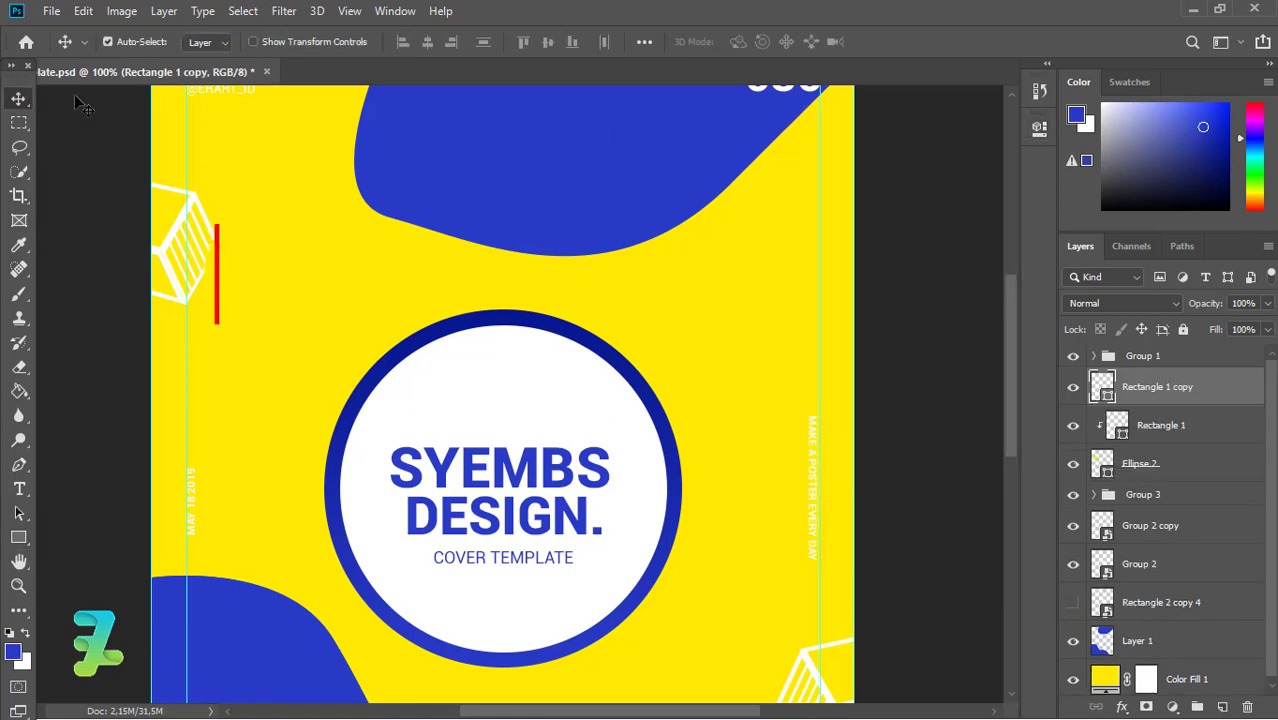
left_click_drag(217, 268, 231, 268)
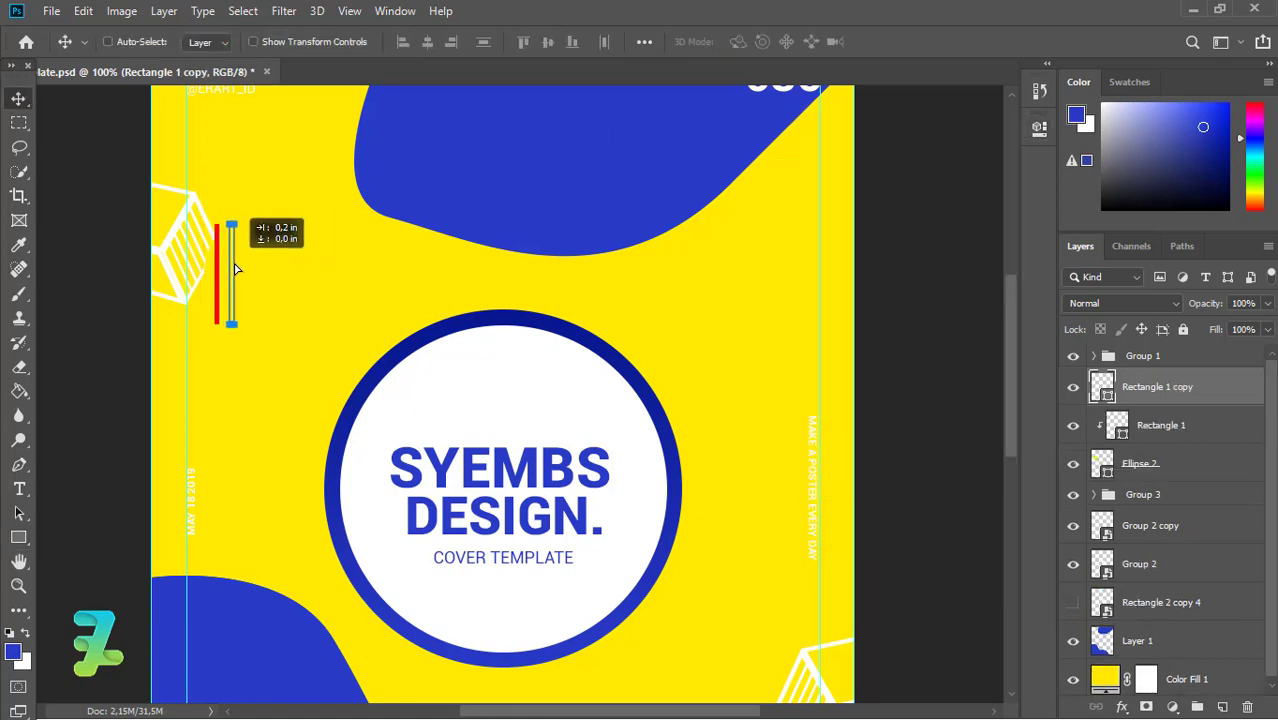
Clip the copied red bar to the small yellow circle and add six more evenly spaced copies to its right.
right_click(1233, 394)
left_click(1100, 362)
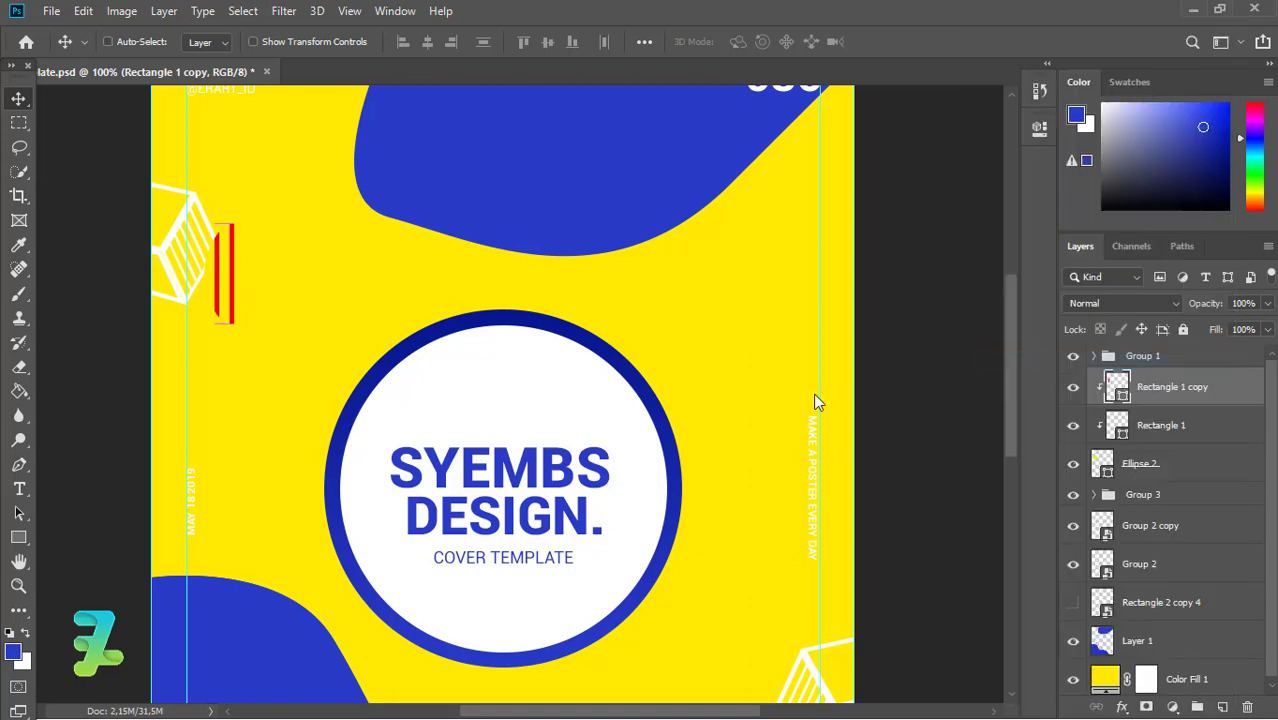
key("ctrl+j")
left_click_drag(237, 274, 305, 294)
key("ctrl+j")
key("ctrl+j")
key("ctrl+j")
key("ctrl+j")
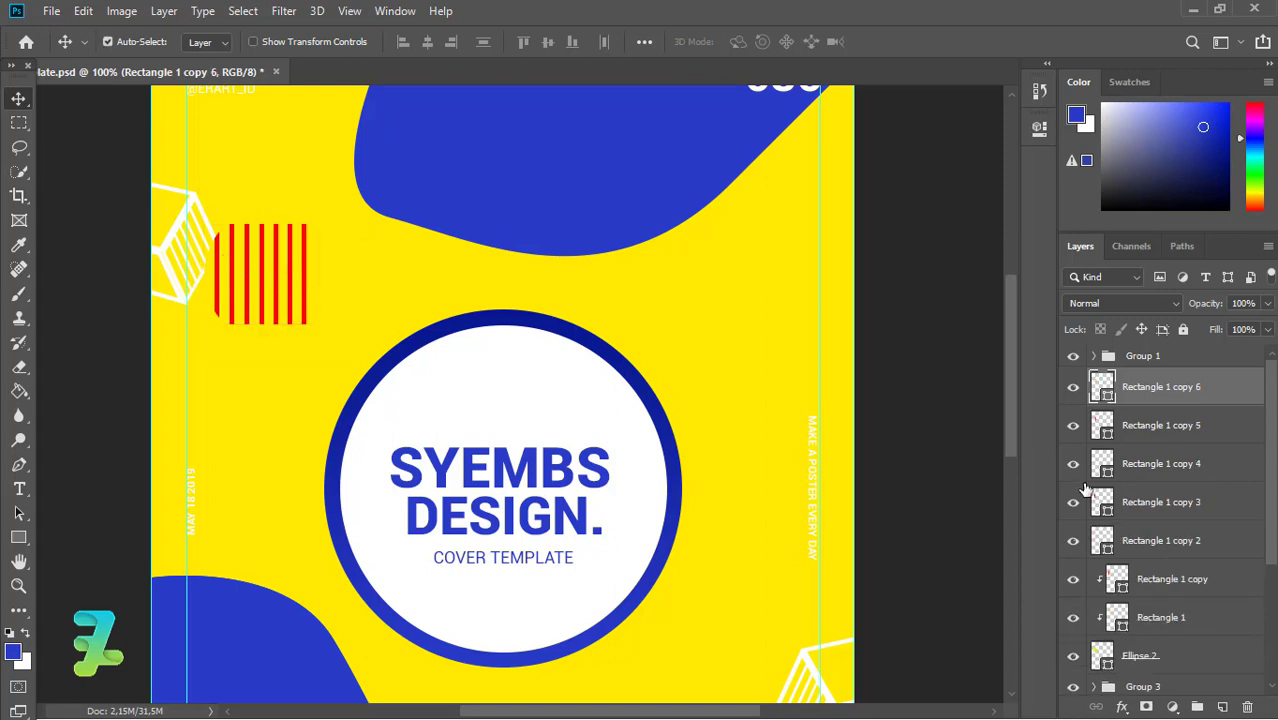
key("ctrl+k")
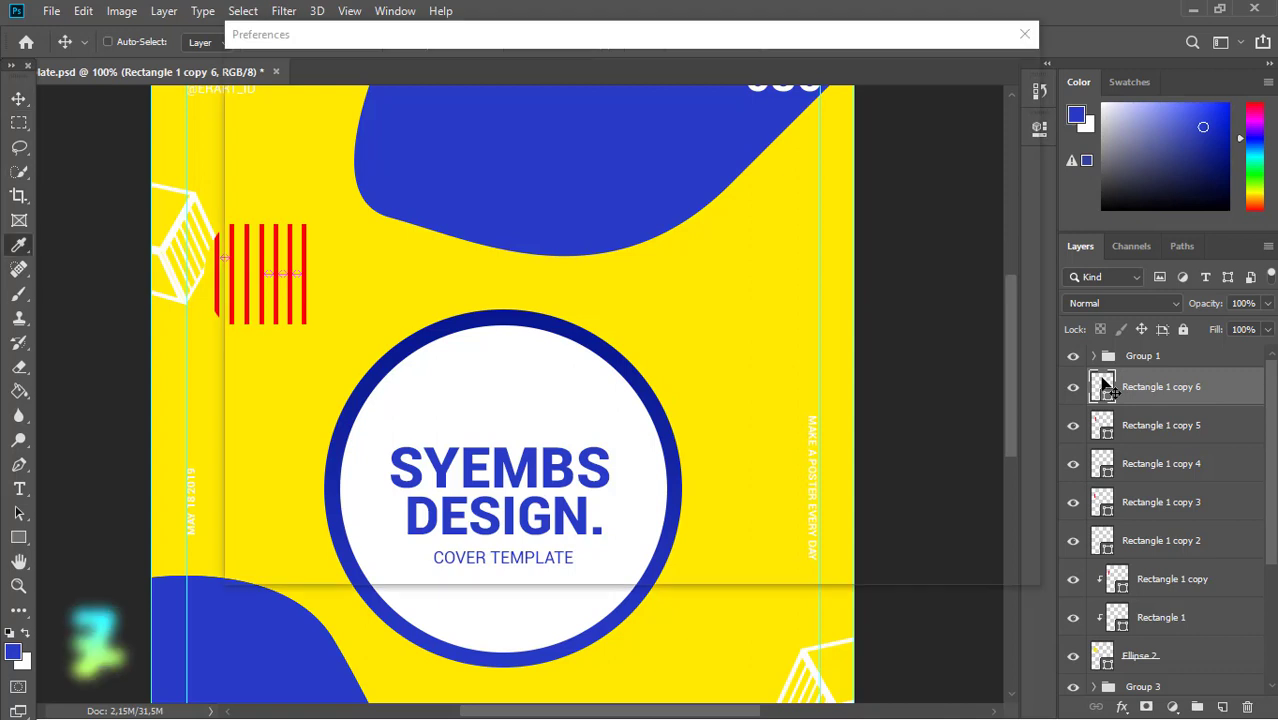
left_click(1020, 45)
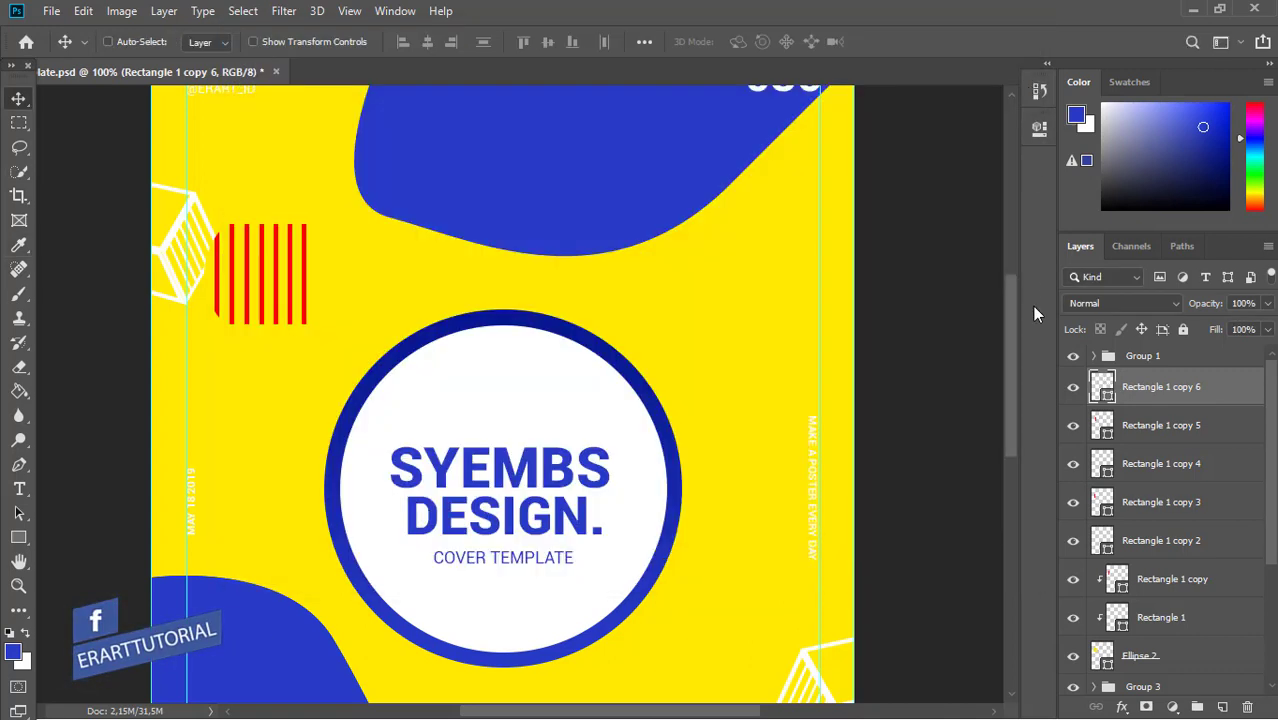
key("ctrl+j")
left_click_drag(315, 278, 330, 278)
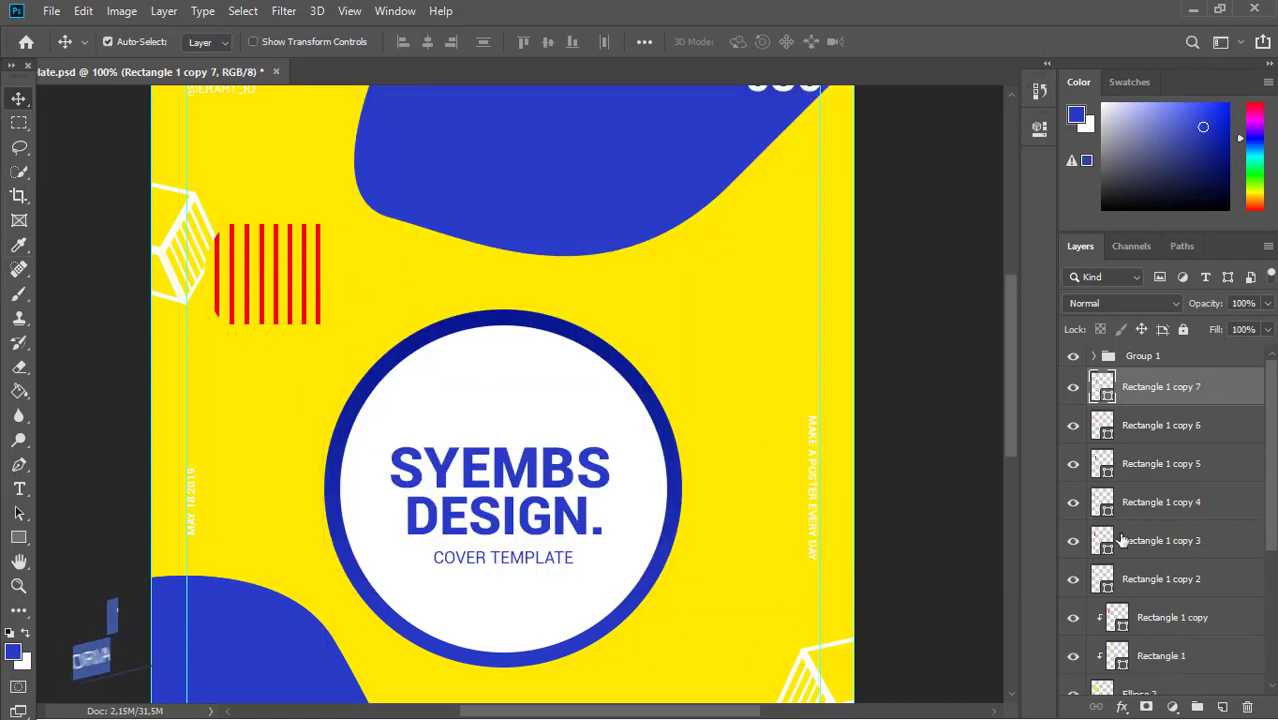
Stretch the six newest red bars upward and downward so they span the full height of the small circle.
left_click(1152, 579, "shift")
key("ctrl+t")
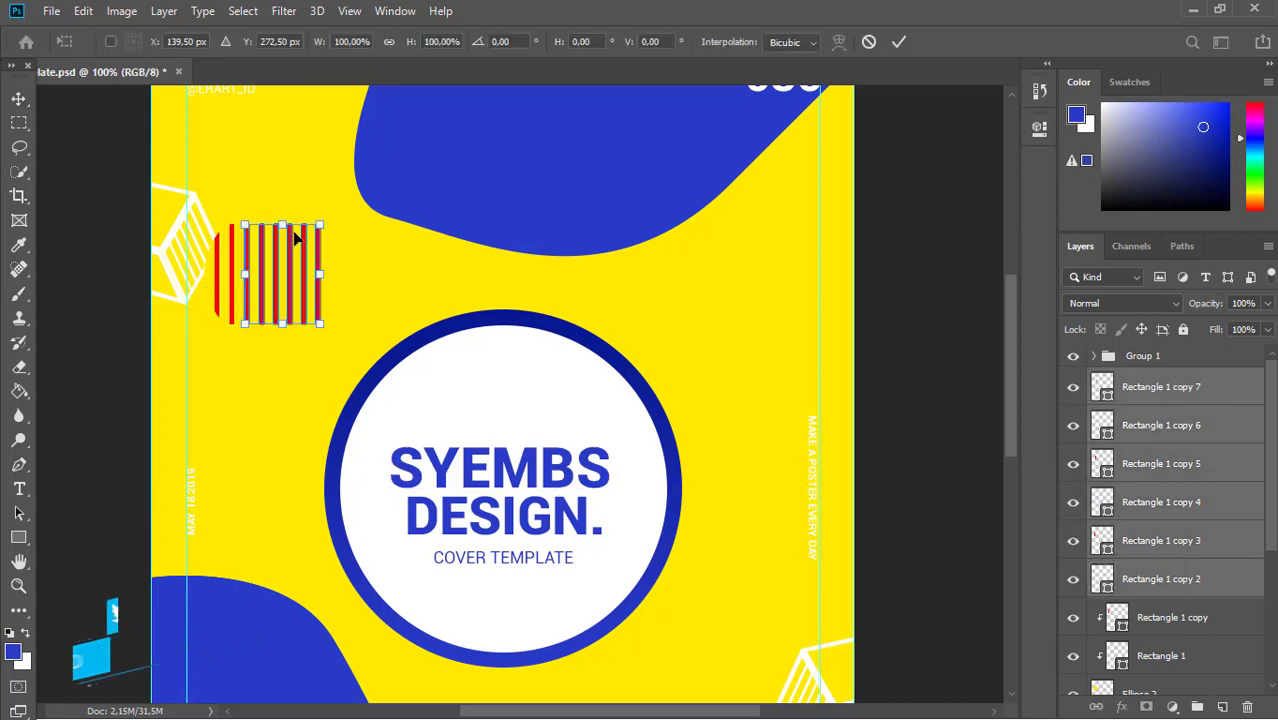
left_click_drag(282, 225, 284, 206)
key("ctrl+z")
key("ctrl+z")
key("ctrl+z")
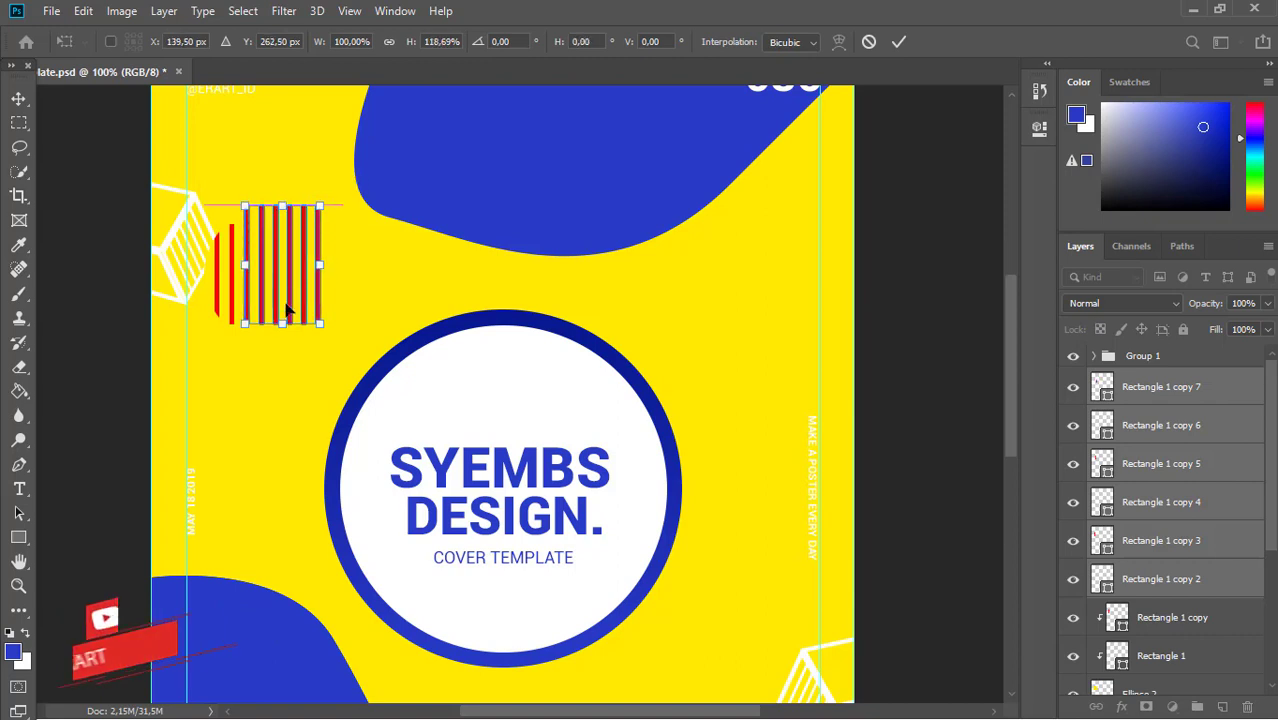
left_click_drag(282, 323, 282, 343)
Clip the six stretched red bars to the small yellow circle.
right_click(1251, 583)
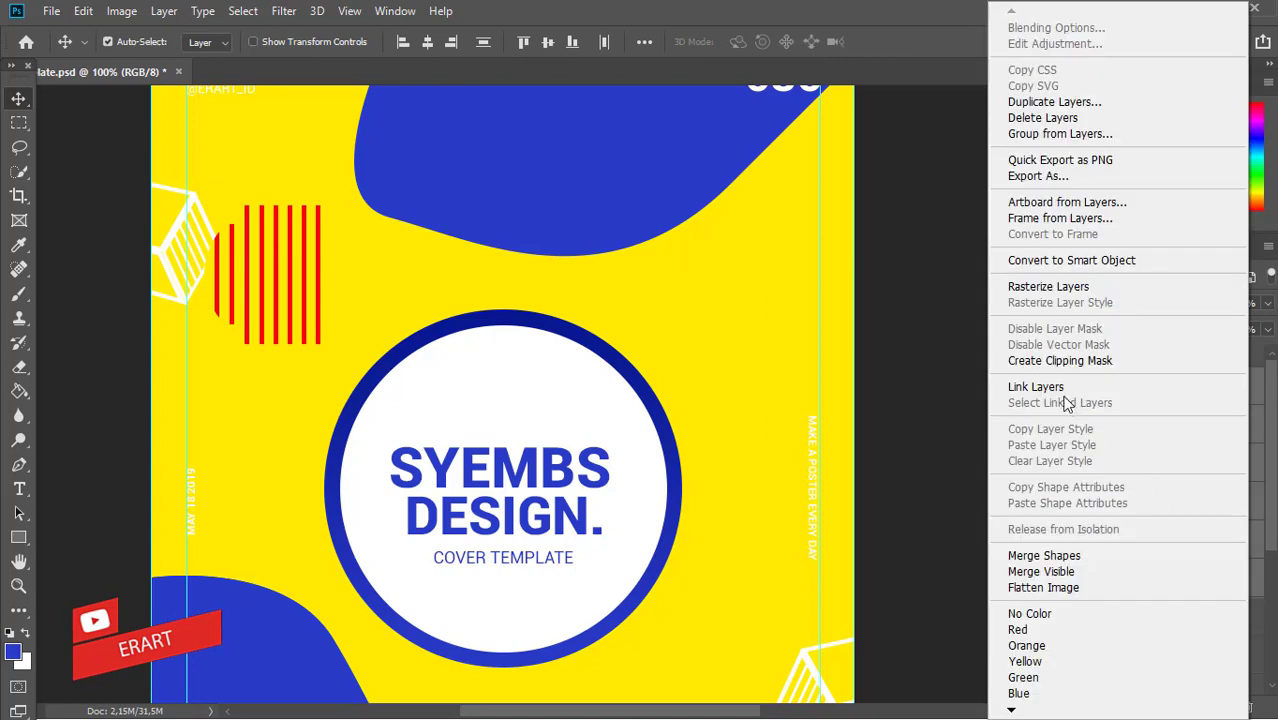
left_click(1061, 364)
left_click(1117, 390)
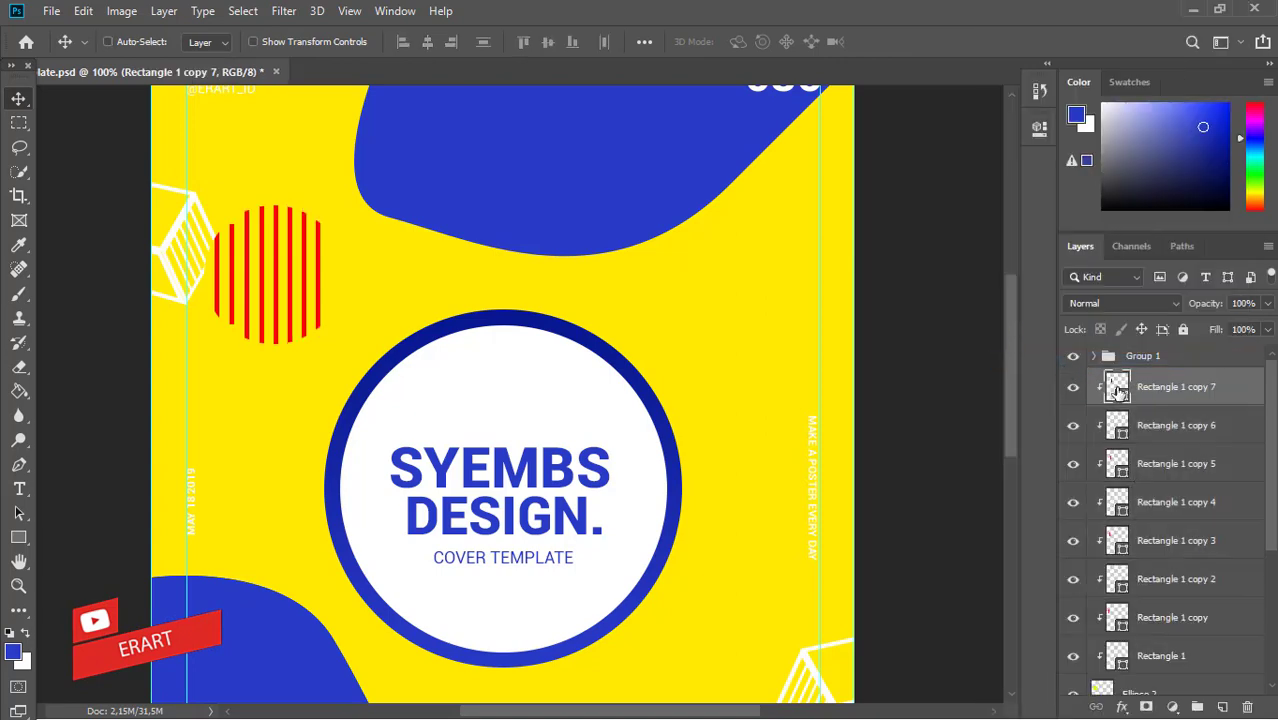
Duplicate the rightmost red bar, place the copy one spacing further right and clip it to the small circle.
key("ctrl+j")
left_click_drag(319, 267, 334, 268)
right_click(1232, 382)
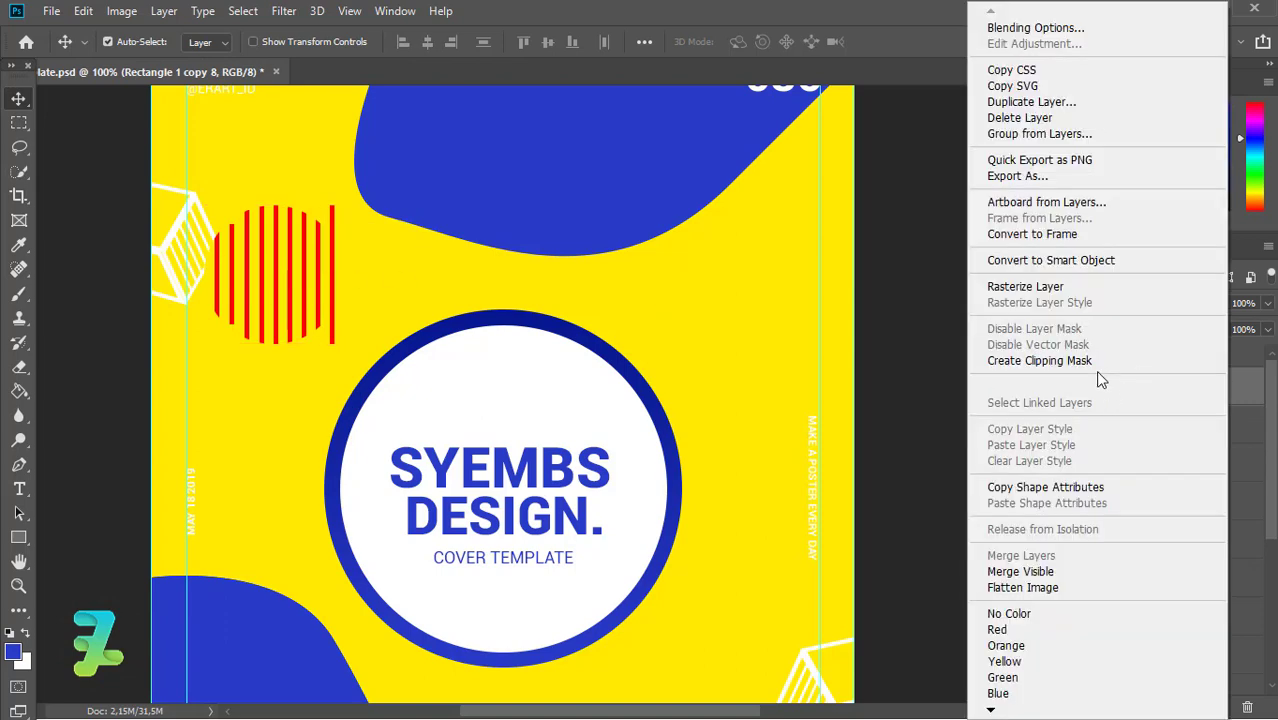
left_click(1095, 360)
Convert all the red bars and the small yellow circle beneath them into one smart object.
left_click_drag(1274, 456, 1274, 552)
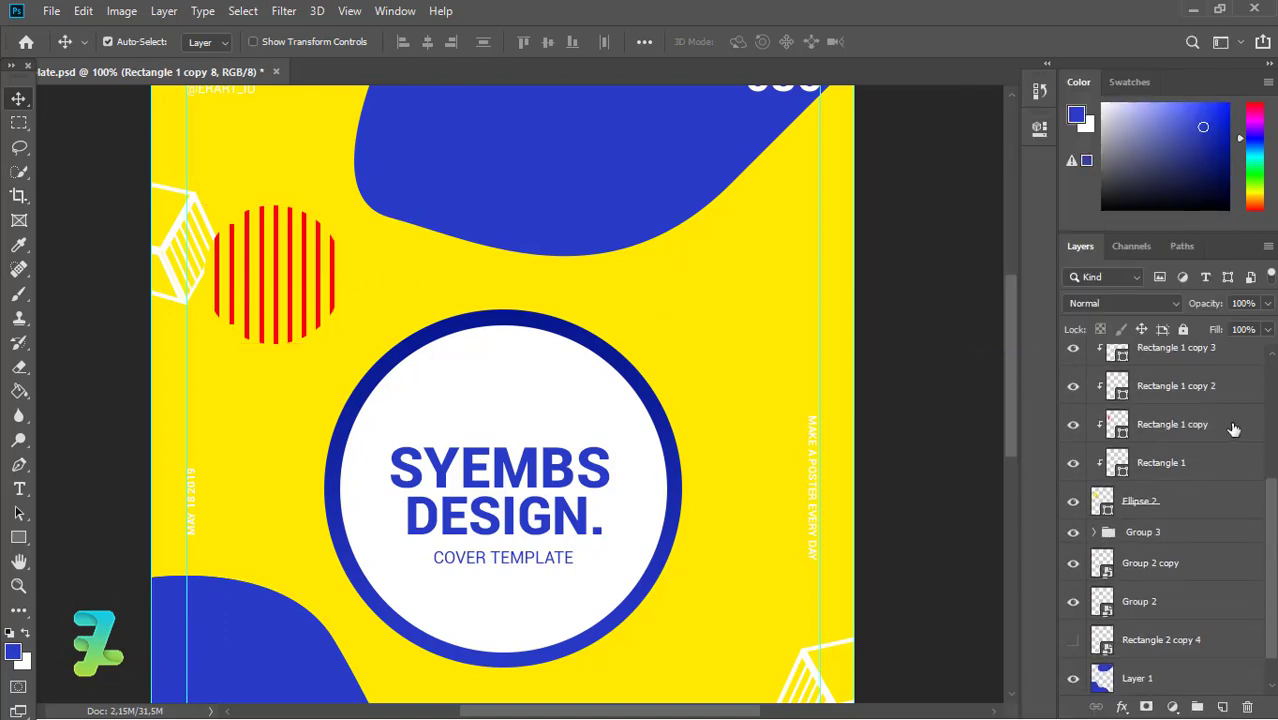
left_click(1229, 463, "shift")
scroll(1229, 463, "up", 3)
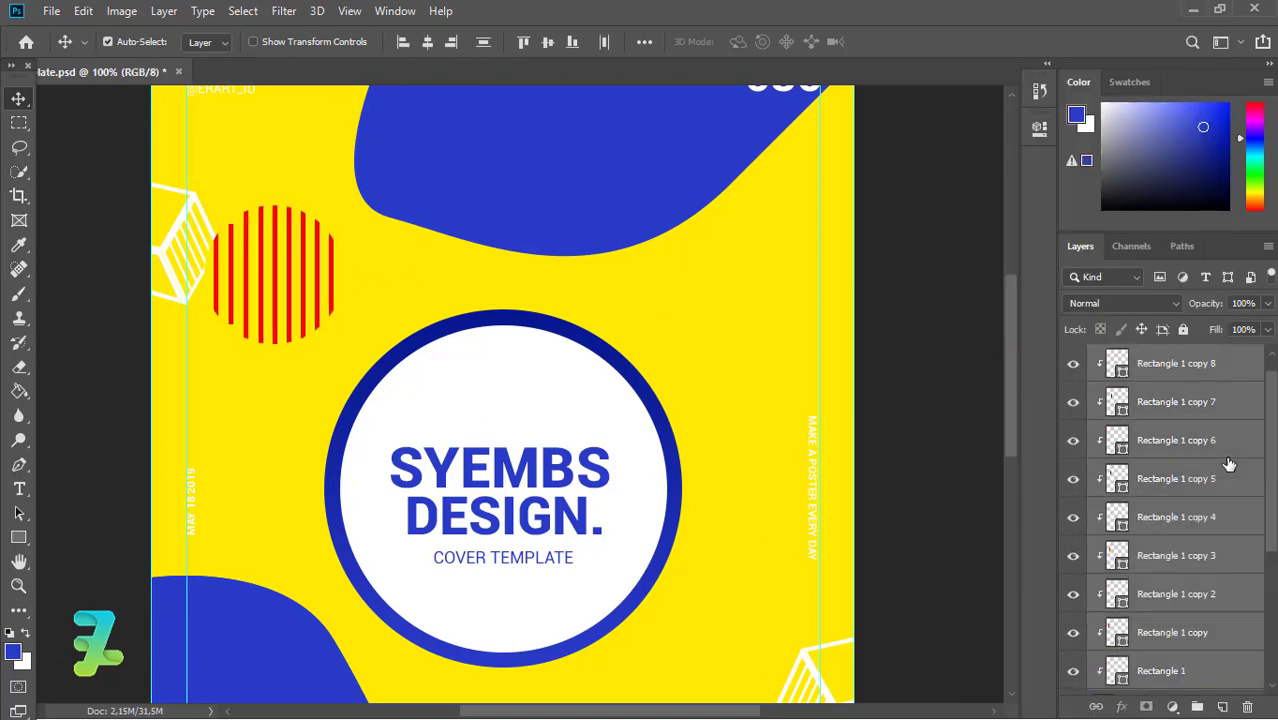
left_click_drag(1274, 474, 1274, 432)
left_click(1206, 612)
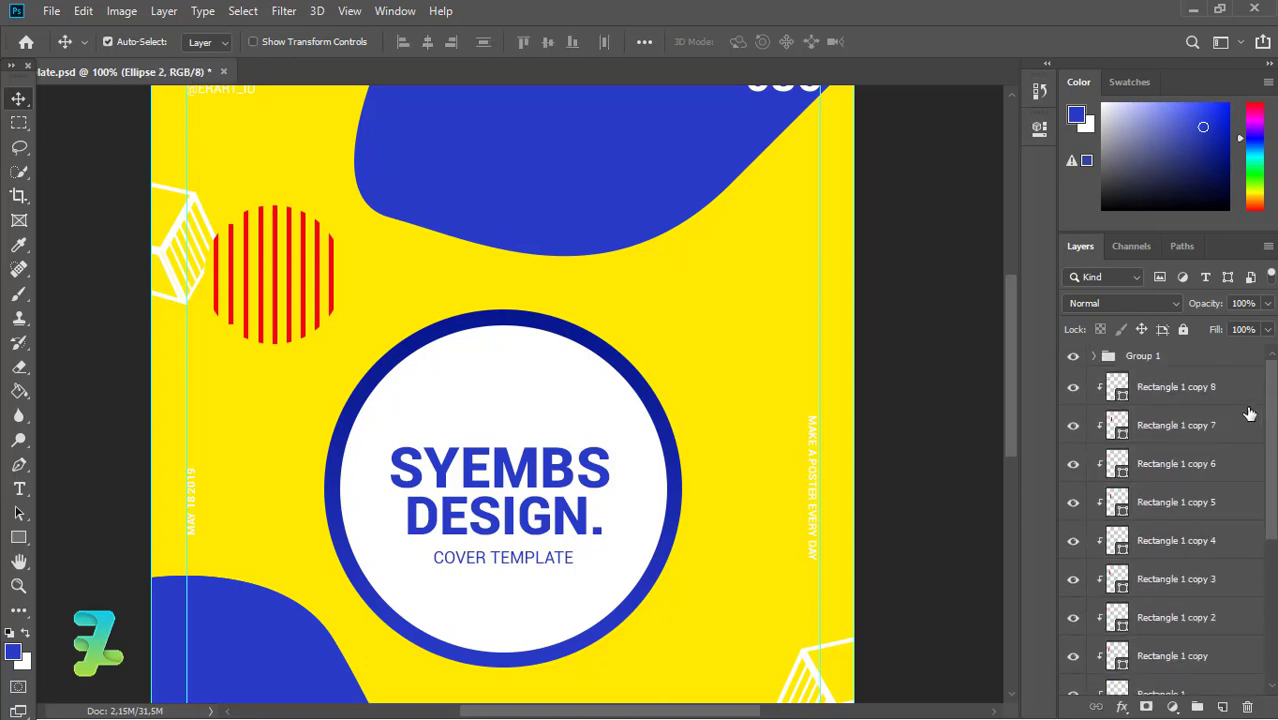
left_click(1244, 397, "shift")
right_click(1244, 398)
left_click(1062, 258)
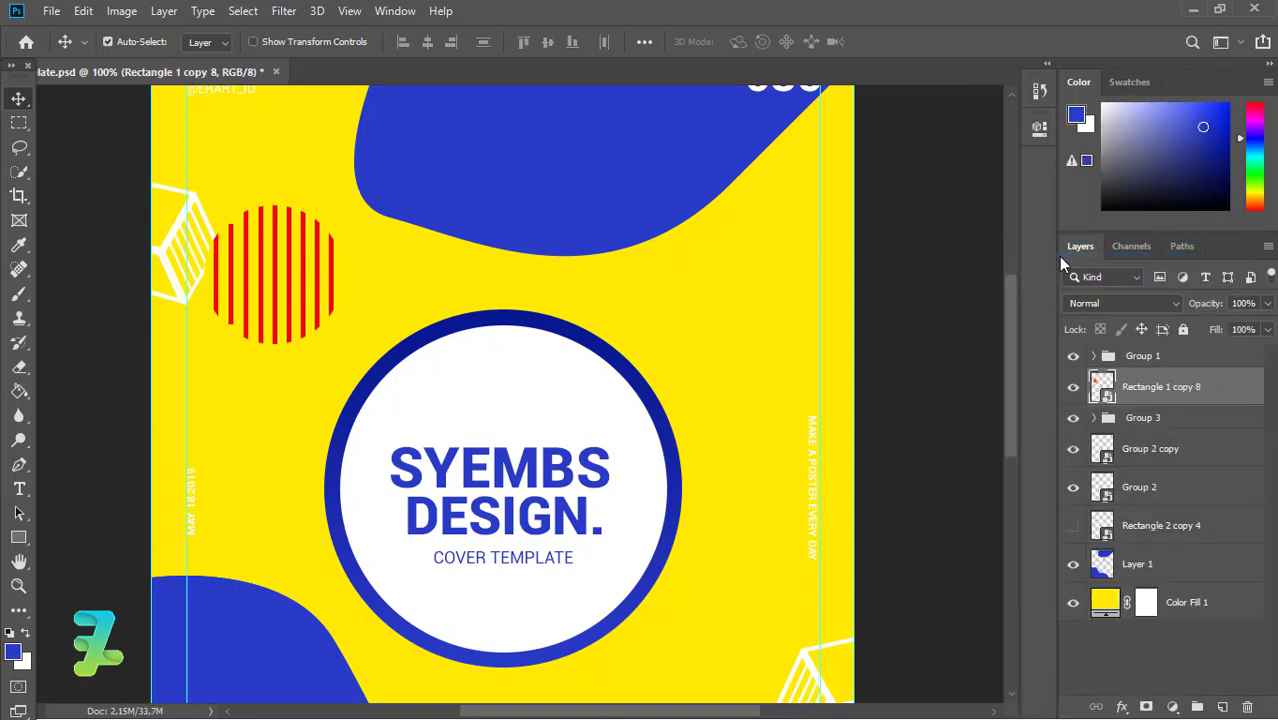
Rotate the striped circle 30°, place it up and left of the title circle, and put a copy at the poster's right edge.
left_click(84, 11)
mouse_move(325, 434)
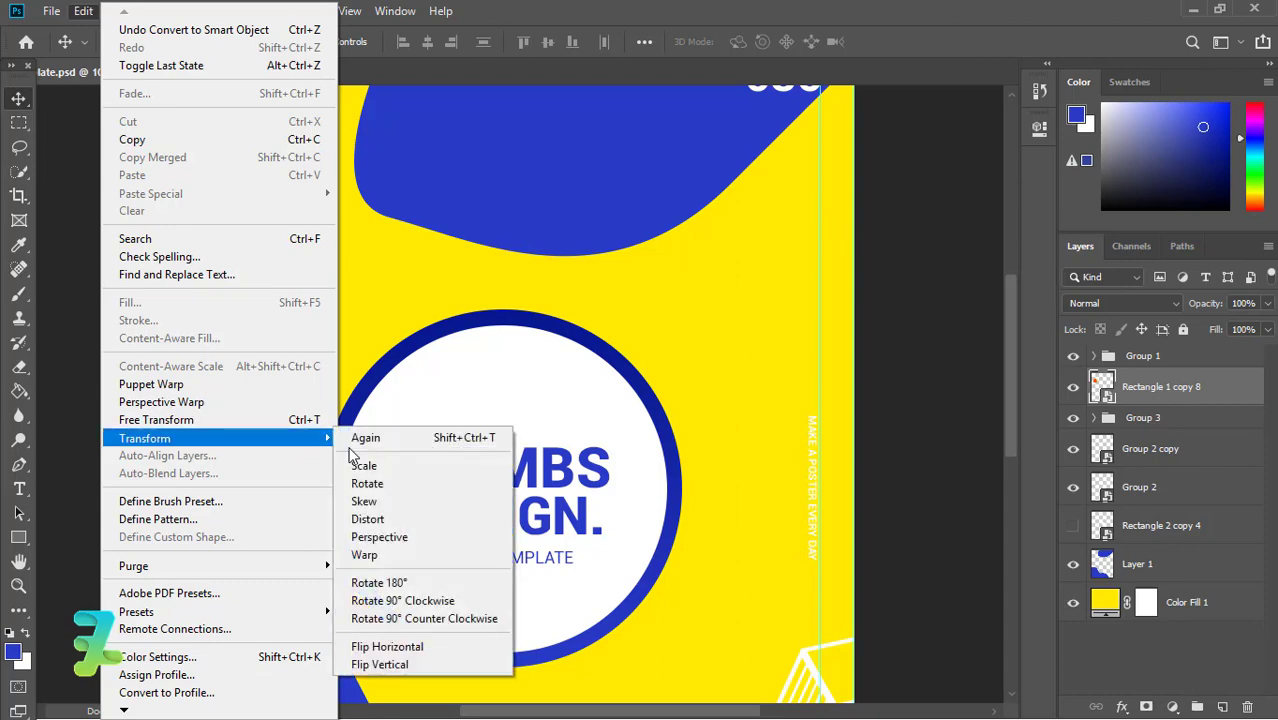
left_click(372, 488)
left_click_drag(345, 367, 312, 385)
key("Return")
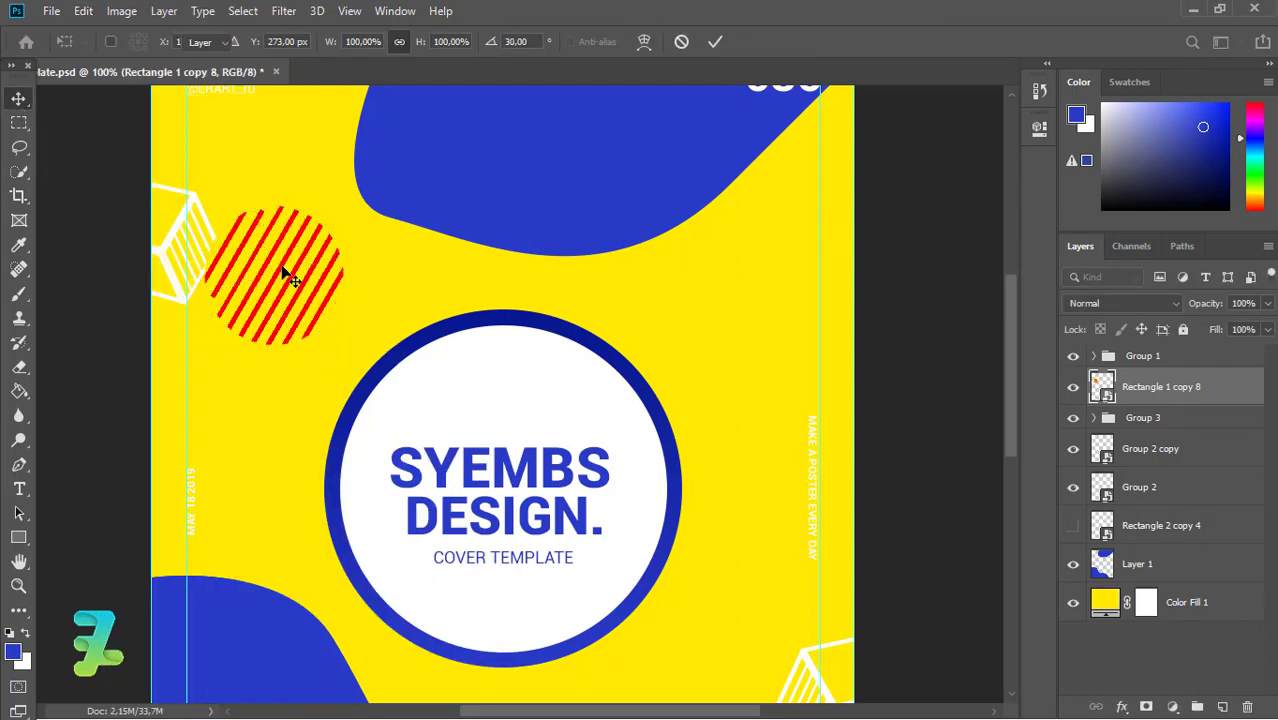
left_click_drag(285, 277, 864, 424)
double_click(1103, 385)
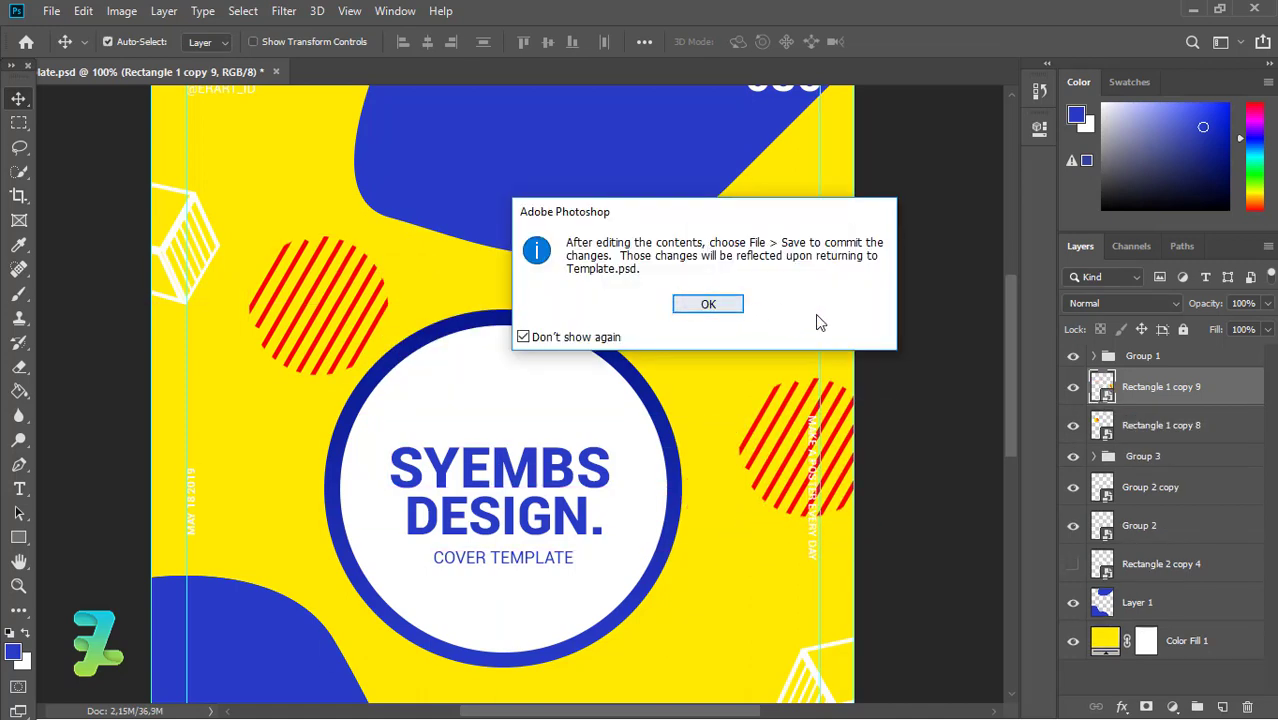
left_click(708, 304)
left_click(604, 73)
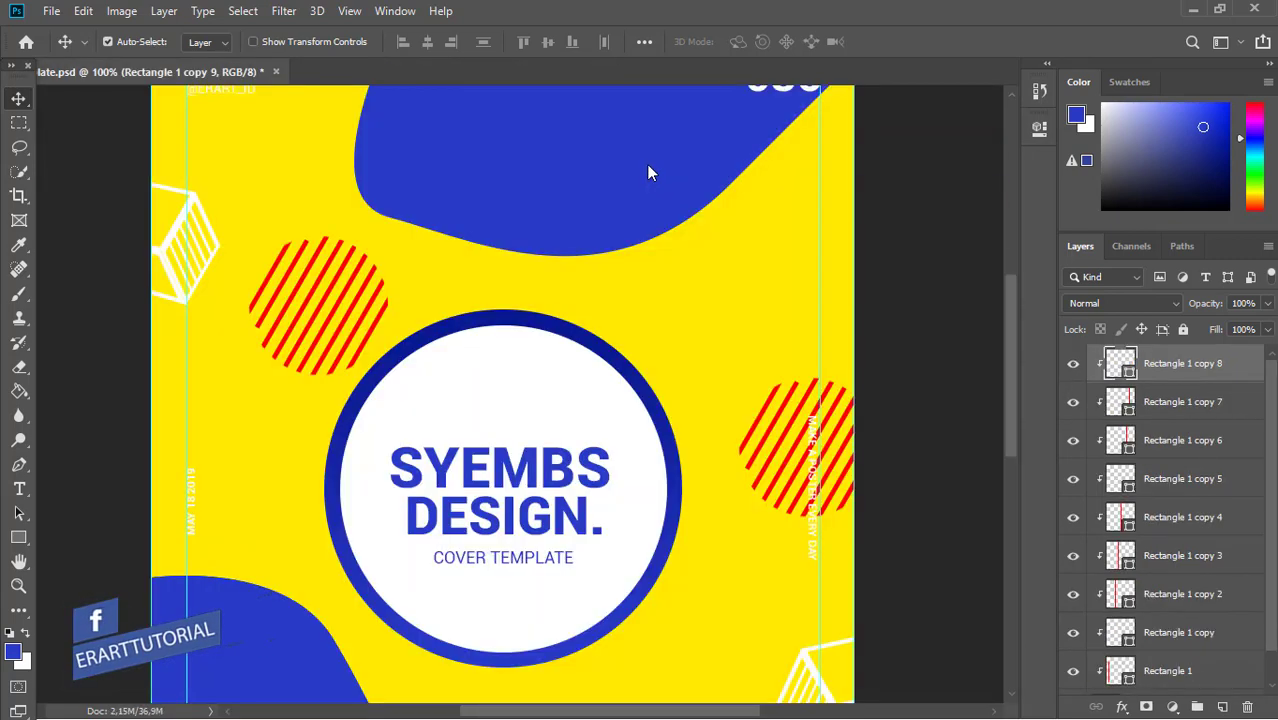
Shift the striped circle at the poster's right edge slightly down and to the right.
scroll(808, 400, "down", 2)
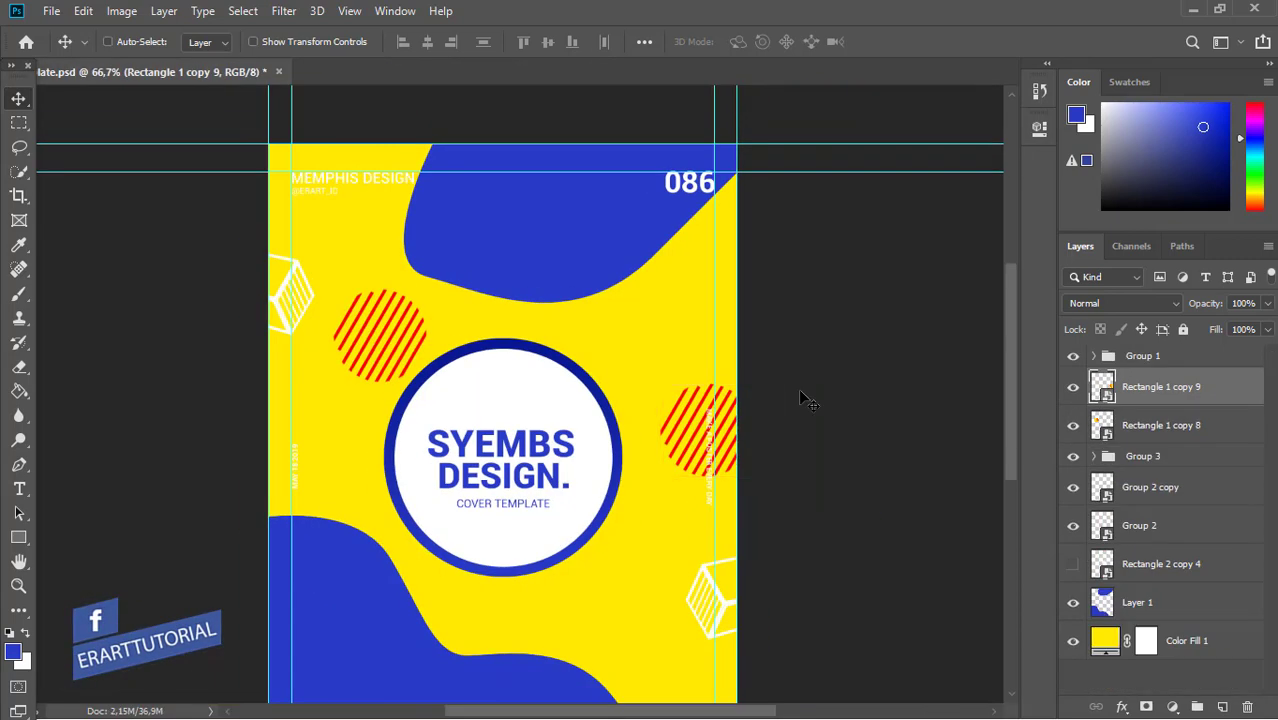
left_click_drag(657, 392, 653, 381)
Choose the Custom Shape tool and replace the current shape set with the All shapes collection.
left_click(26, 542)
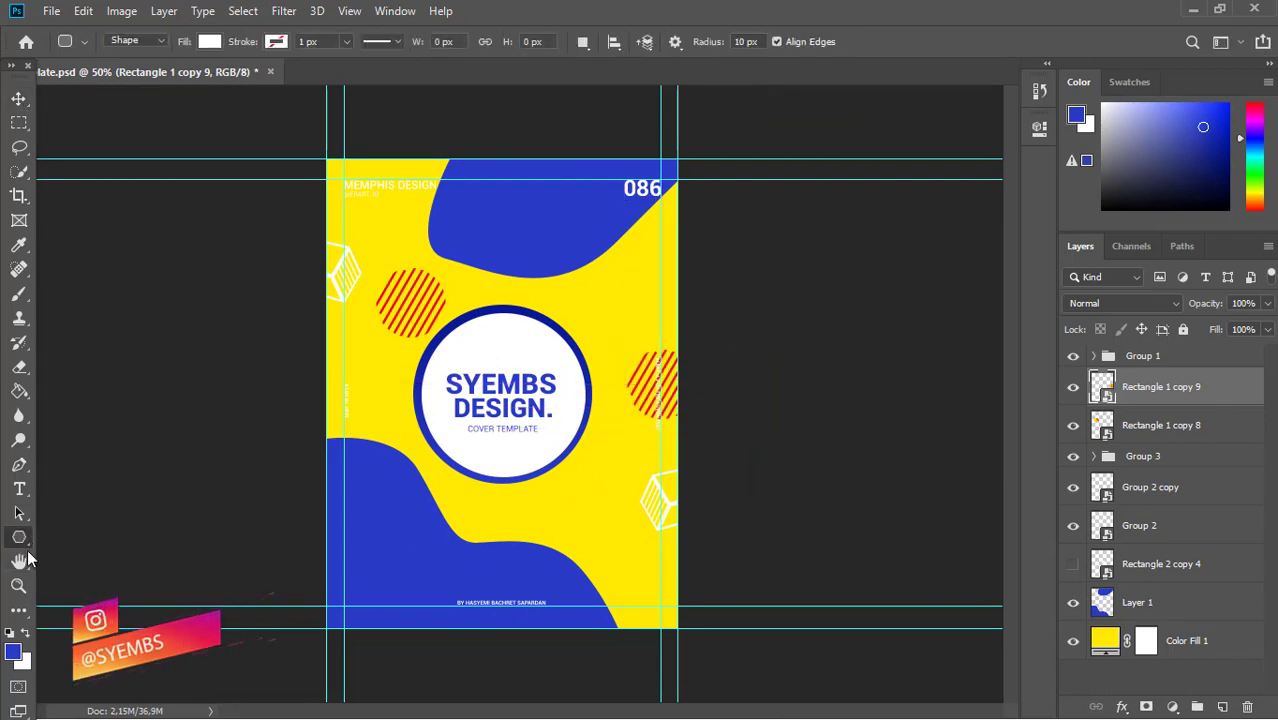
right_click(24, 548)
left_click(100, 611)
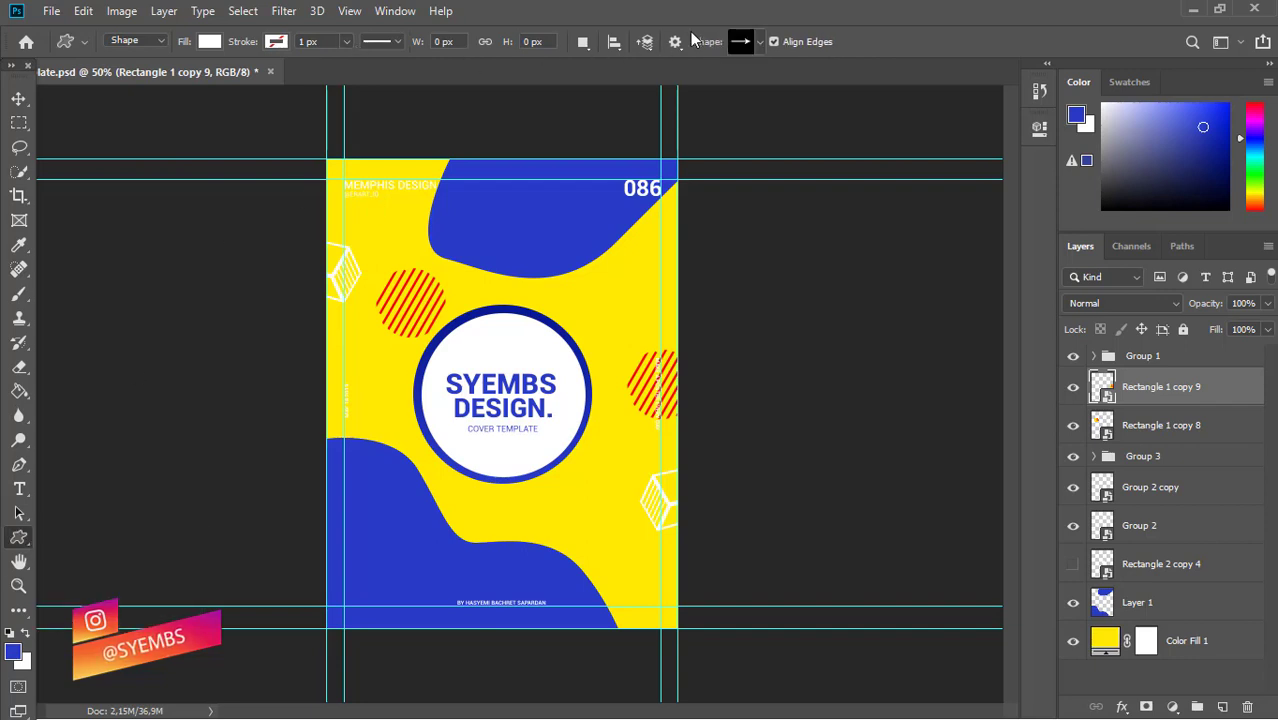
left_click(760, 42)
left_click(847, 78)
left_click(900, 360)
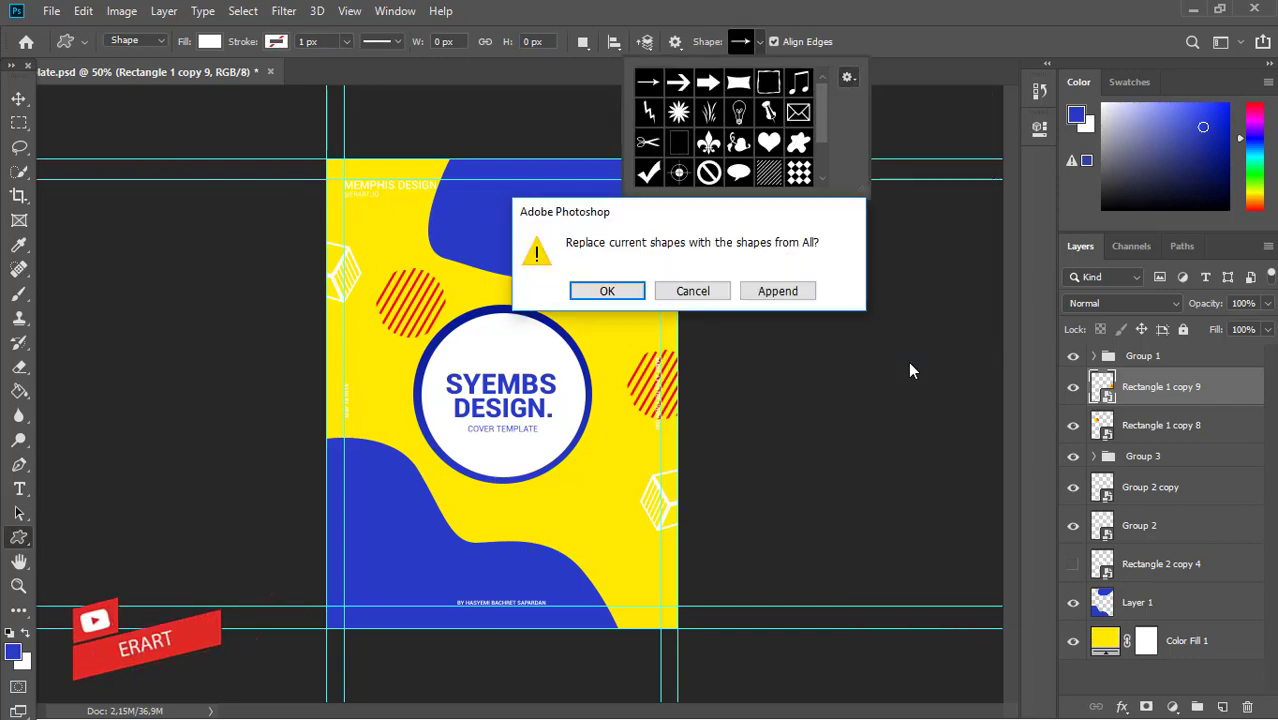
left_click(592, 294)
Draw a white three-line waves shape about 226 × 76 px across the poster's left edge, beside the title circle.
mouse_move(822, 98)
left_mouse_down()
mouse_move(829, 173)
mouse_move(822, 106)
left_mouse_up()
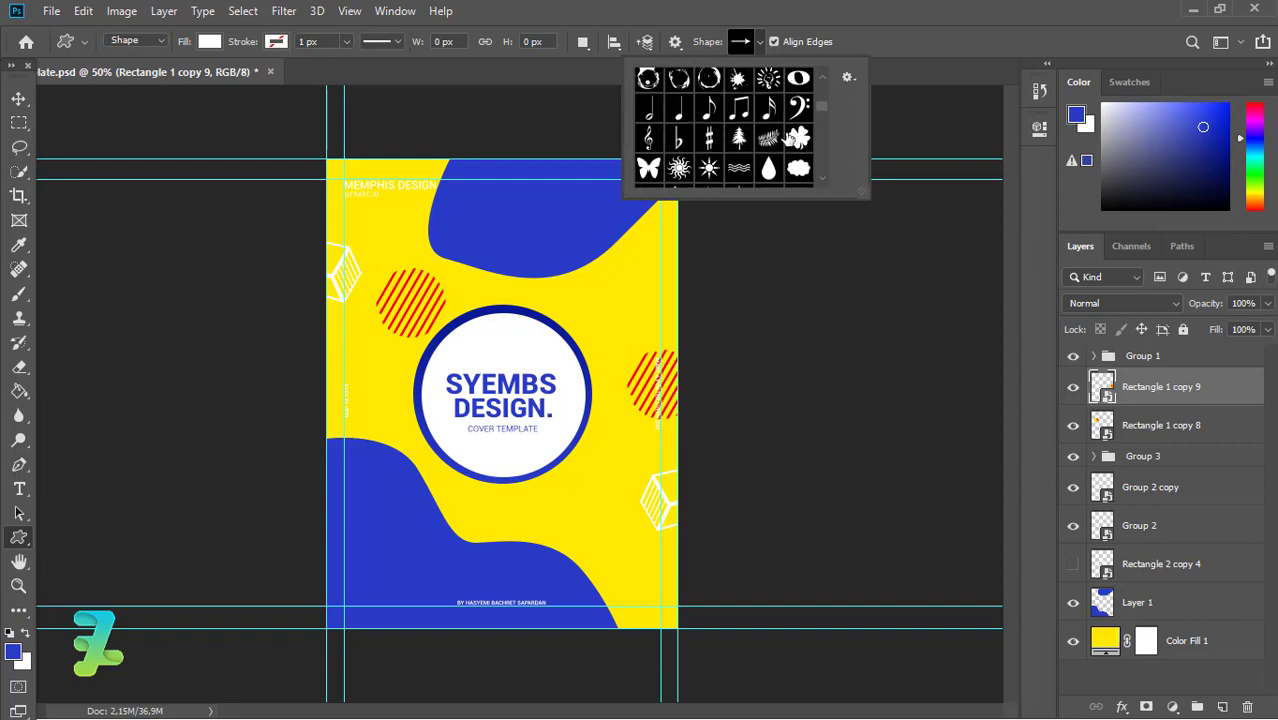
left_click(761, 44)
left_click_drag(305, 370, 427, 405)
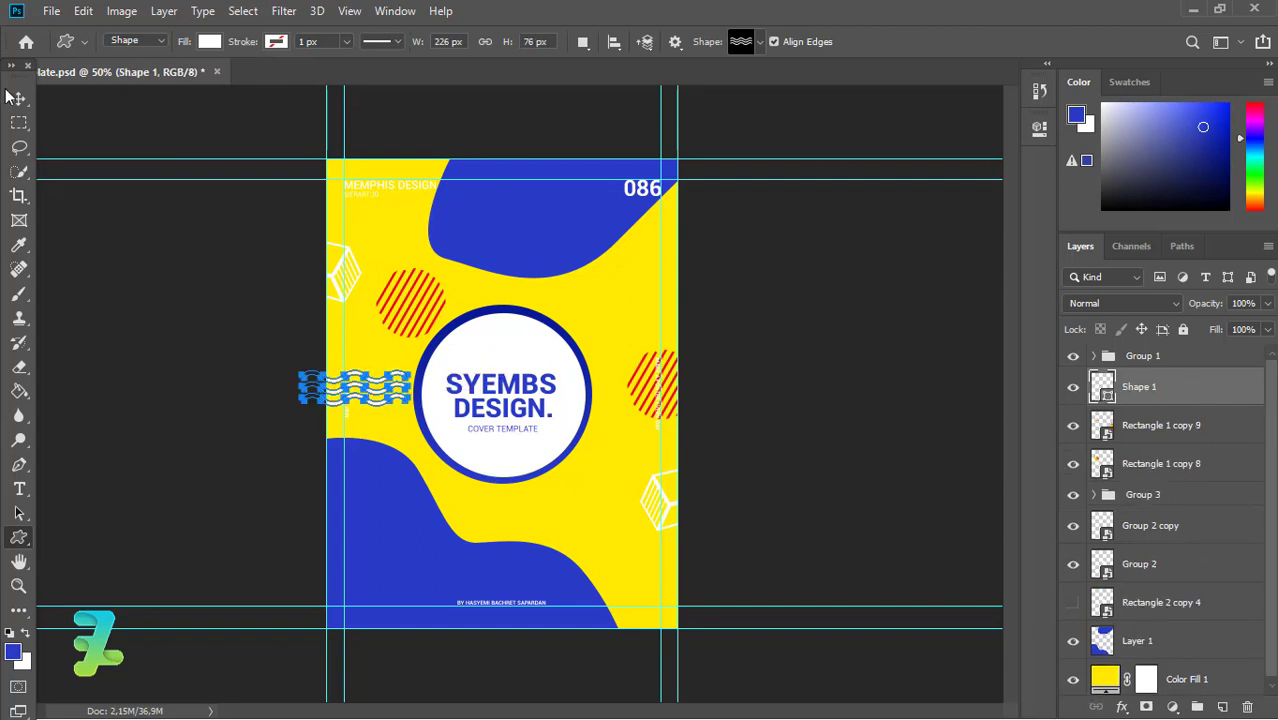
Shift the white waves slightly up and to the left at the poster's left edge, and duplicate them.
left_click(18, 98)
left_click(381, 390)
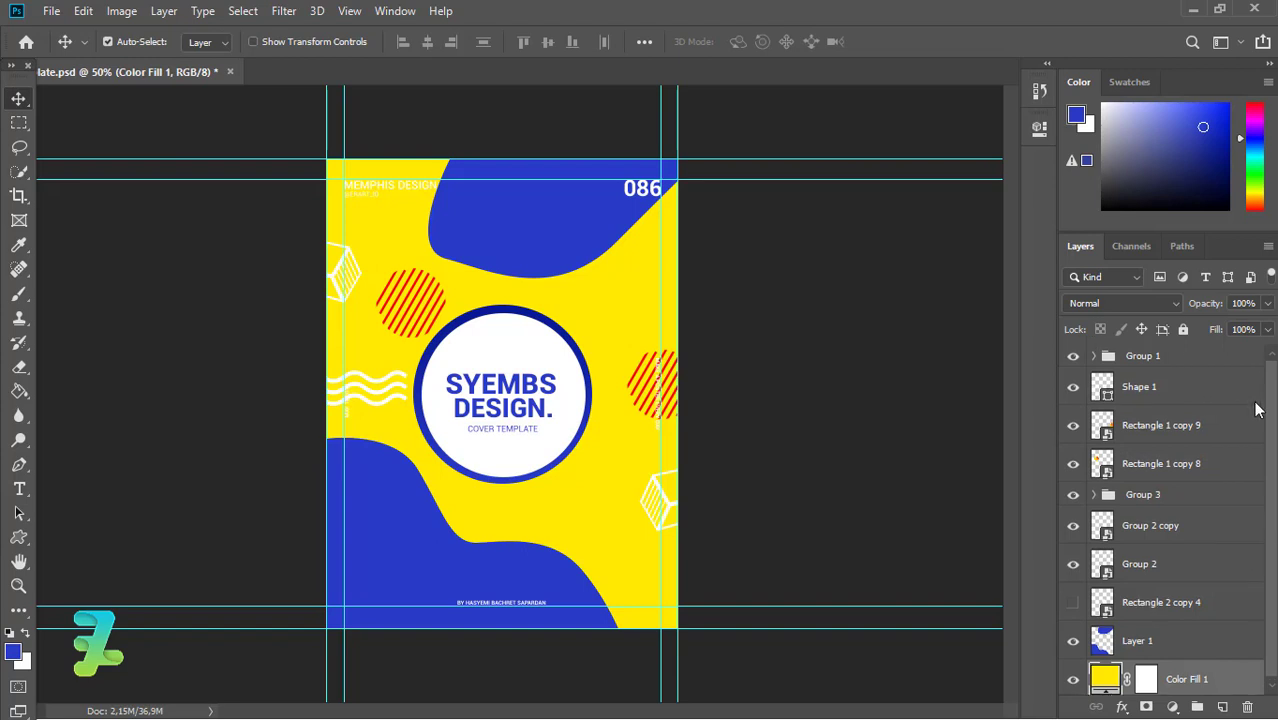
left_click_drag(400, 402, 444, 370)
key("ctrl+j")
scroll(1124, 386, "up", 2)
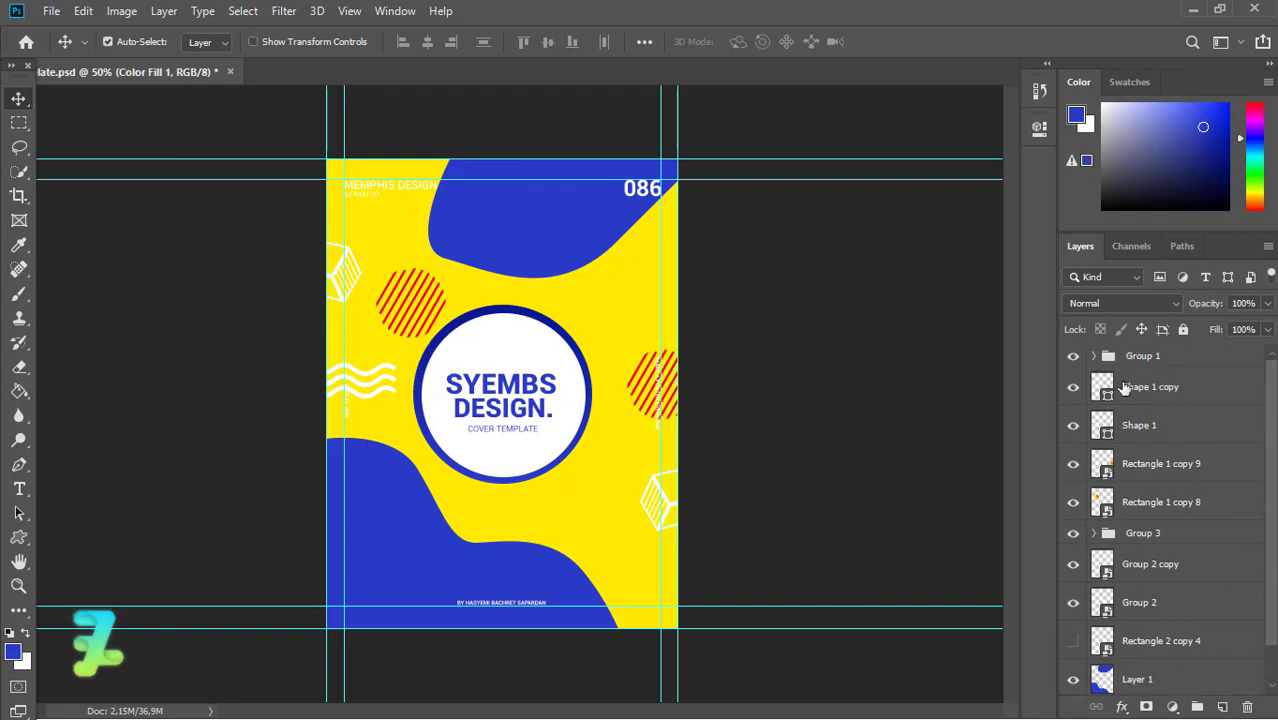
Move the waves copy to the poster's right side above the striped circle and widen it between the title circle and the poster edge.
left_click(1124, 387)
key("Up")
key("Up")
key("Up")
key("Up")
key("Up")
key("Up")
key("Up")
key("Up")
key("Up")
key("Up")
key("Up")
key("Up")
key("Right")
key("Right")
key("Right")
key("Right")
key("Right")
key("Right")
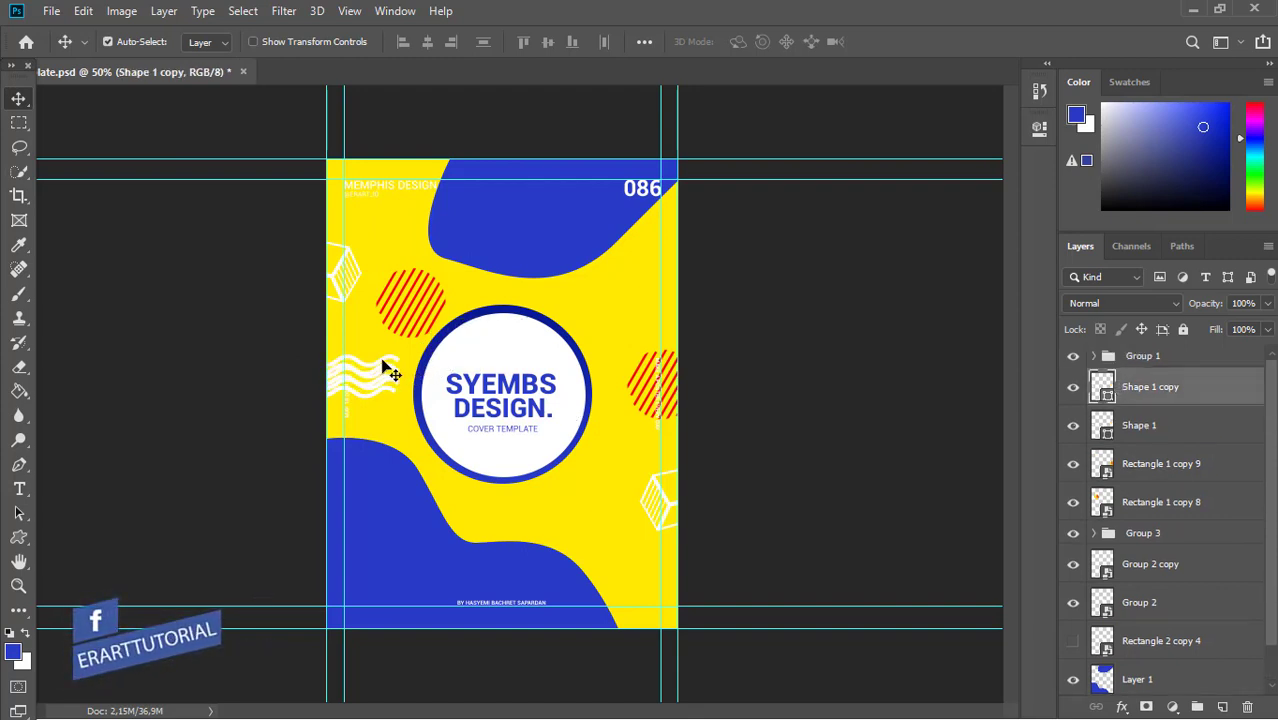
left_click_drag(386, 366, 662, 304)
key("ctrl+t")
left_click_drag(573, 312, 551, 312)
key("Return")
Select the upper two lines of the right-hand waves with the Polygonal Lasso and hide them with an inverted layer mask.
left_click(19, 147)
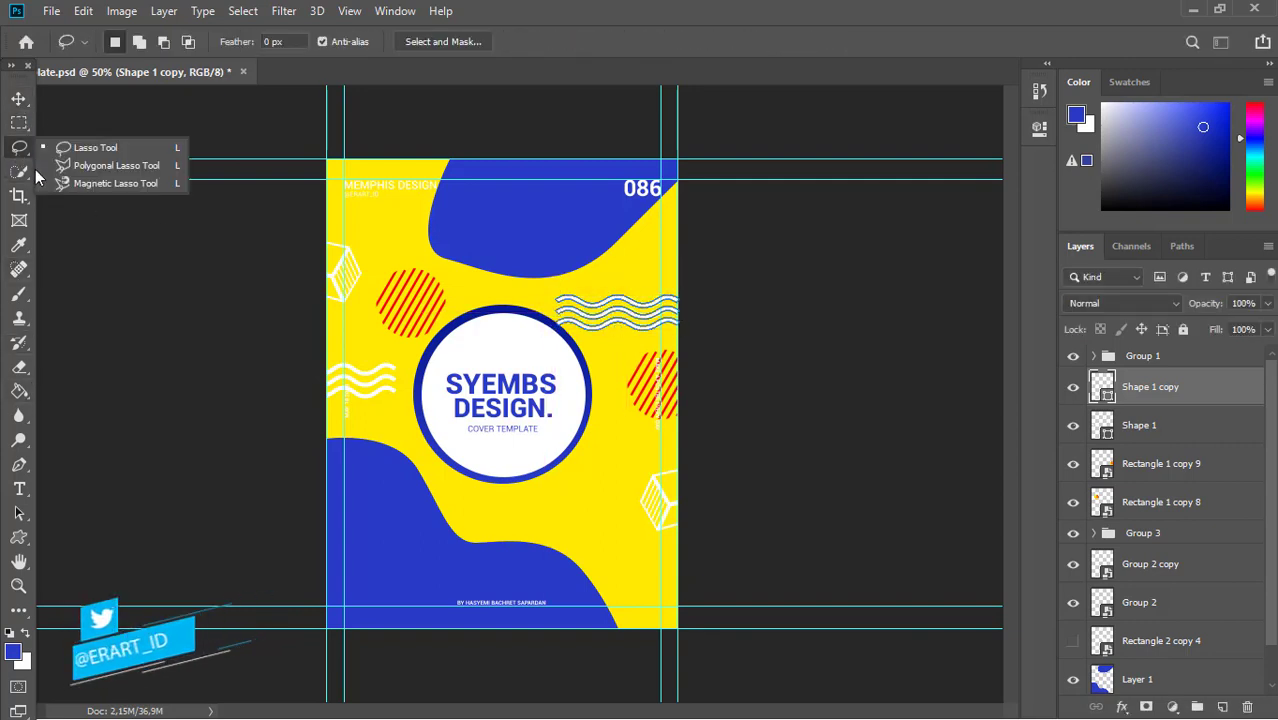
left_click(100, 168)
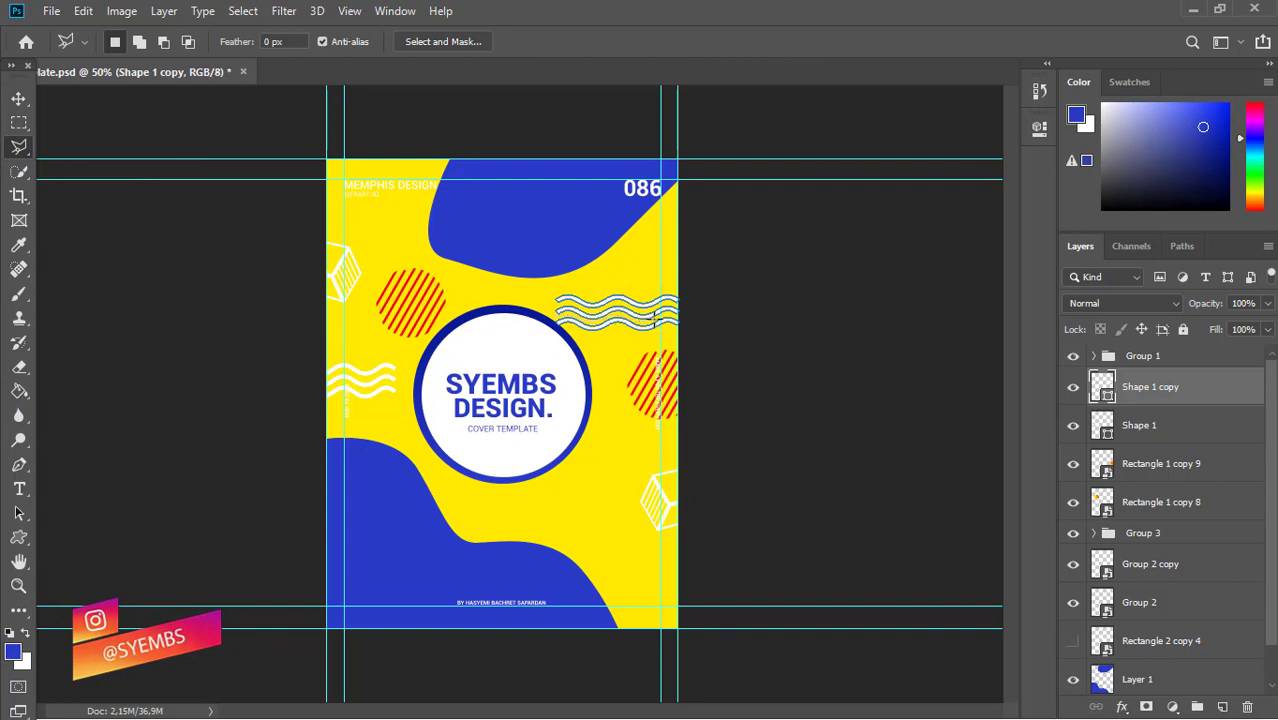
left_click(552, 315)
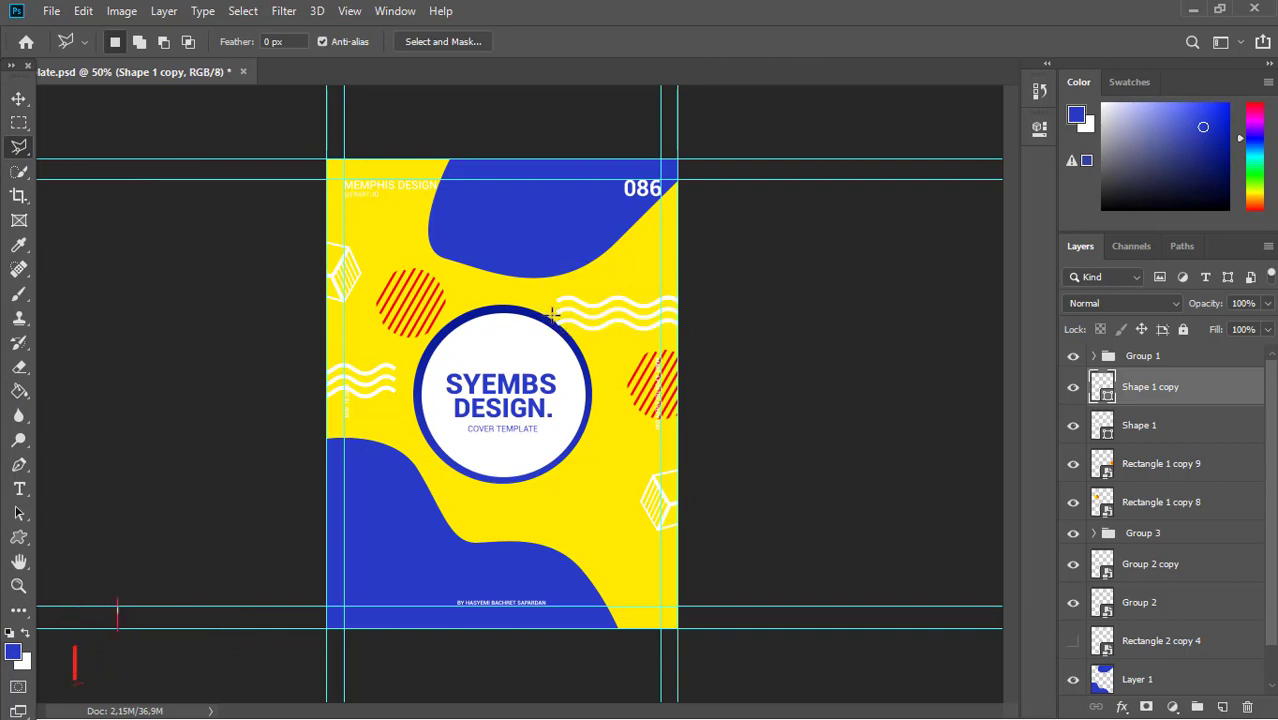
key("Delete")
key("Return")
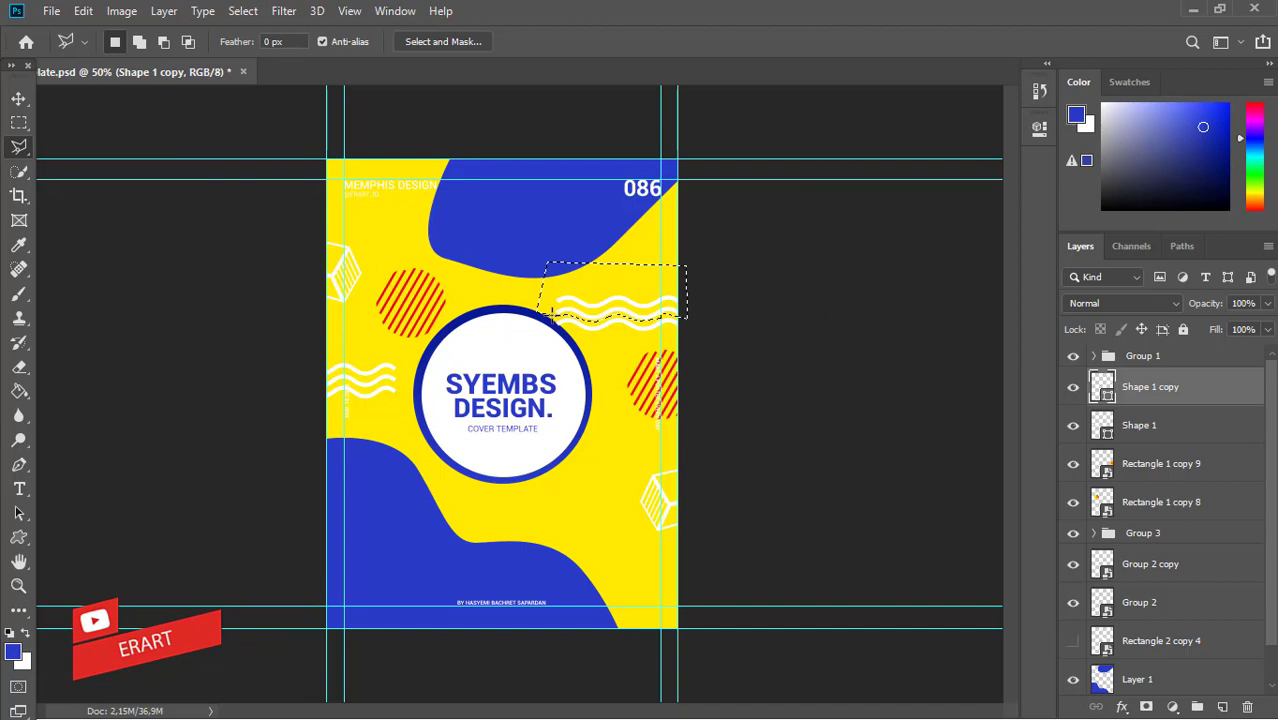
left_click(1147, 707)
key("ctrl+i")
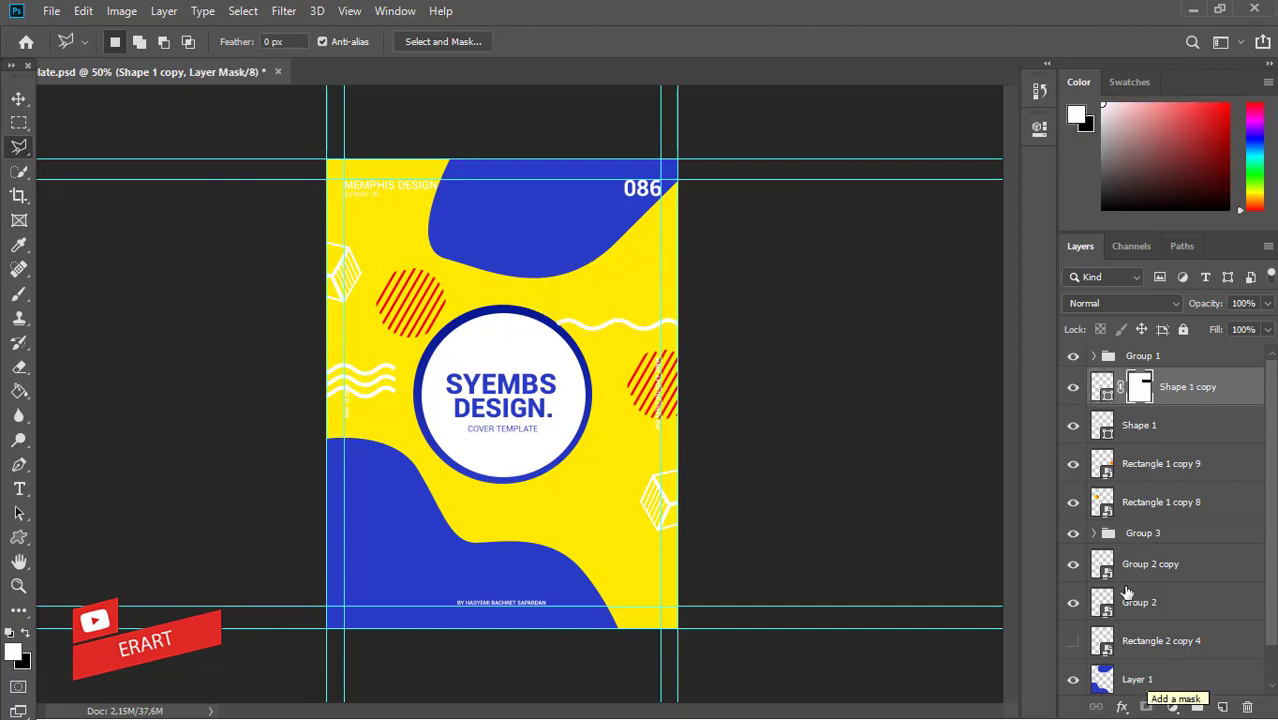
Add a new layer and paint a single blue dot below the title circle with a hard 13 px brush.
left_click(1223, 707)
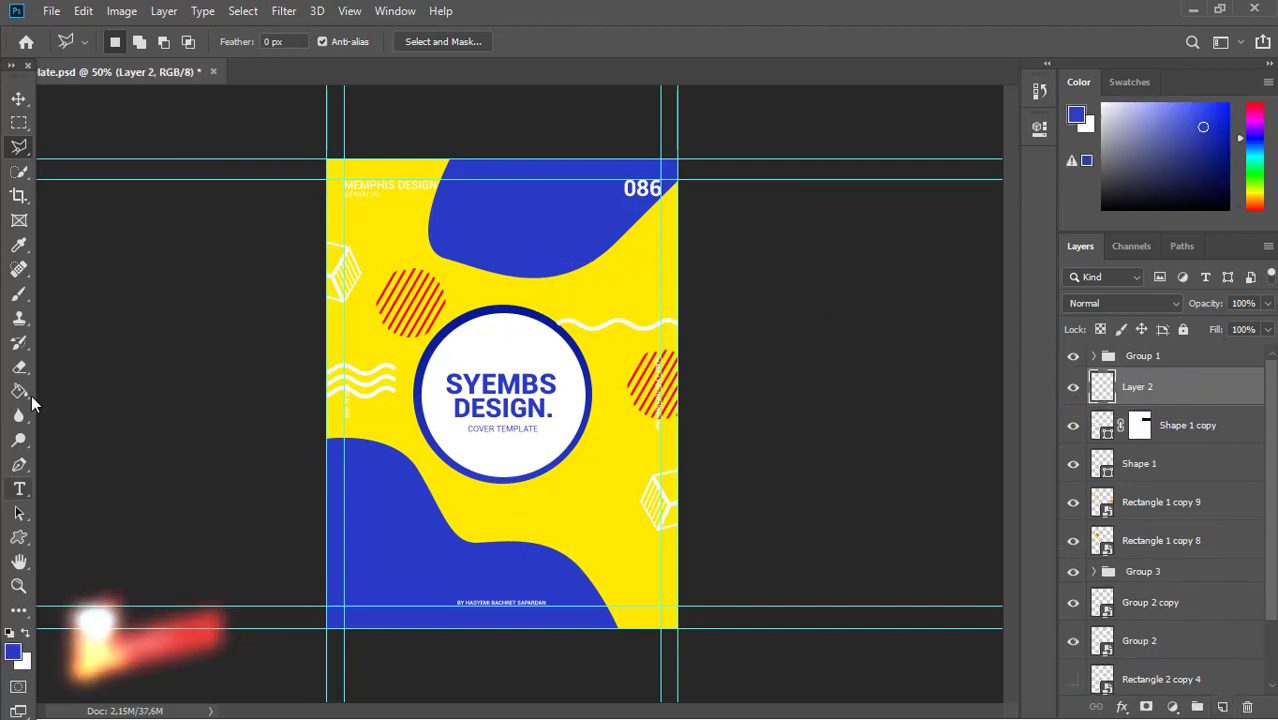
left_click(15, 296)
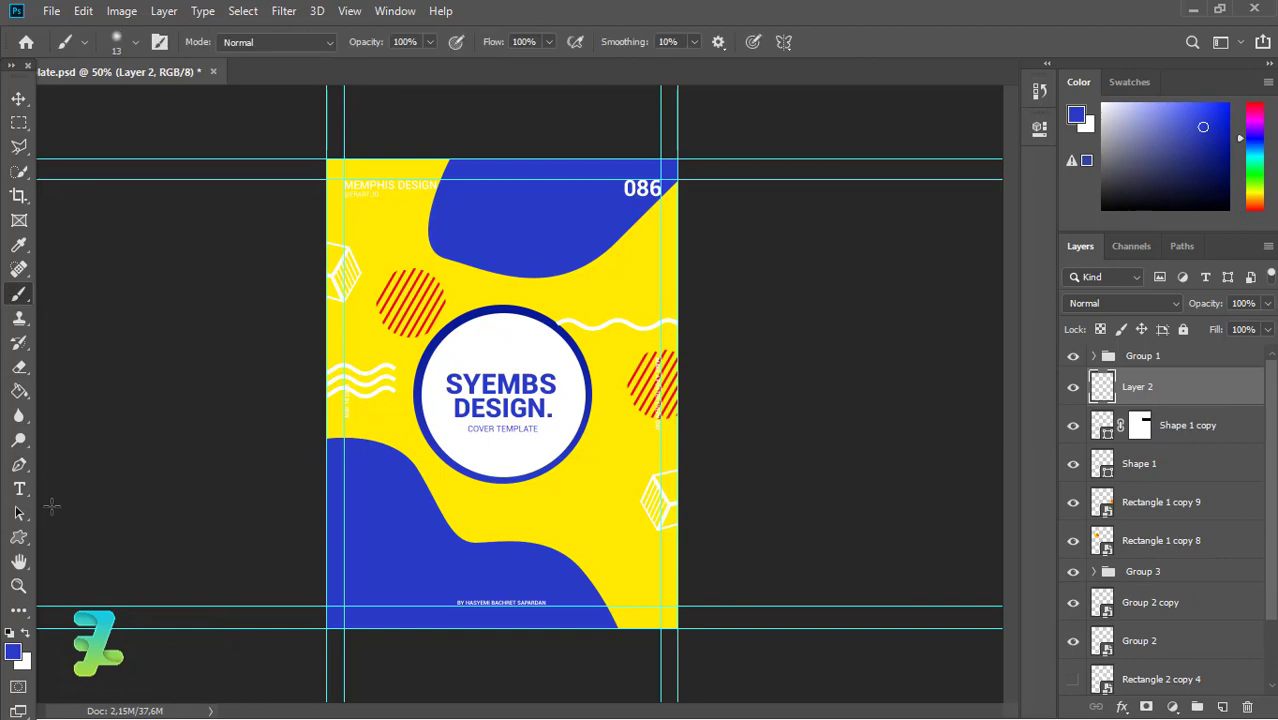
left_click(137, 42)
left_click(519, 509)
Duplicate the blue dot below the title circle into an evenly spaced horizontal row of six dots.
key("ctrl+plus")
key("ctrl+plus")
key("ctrl+j")
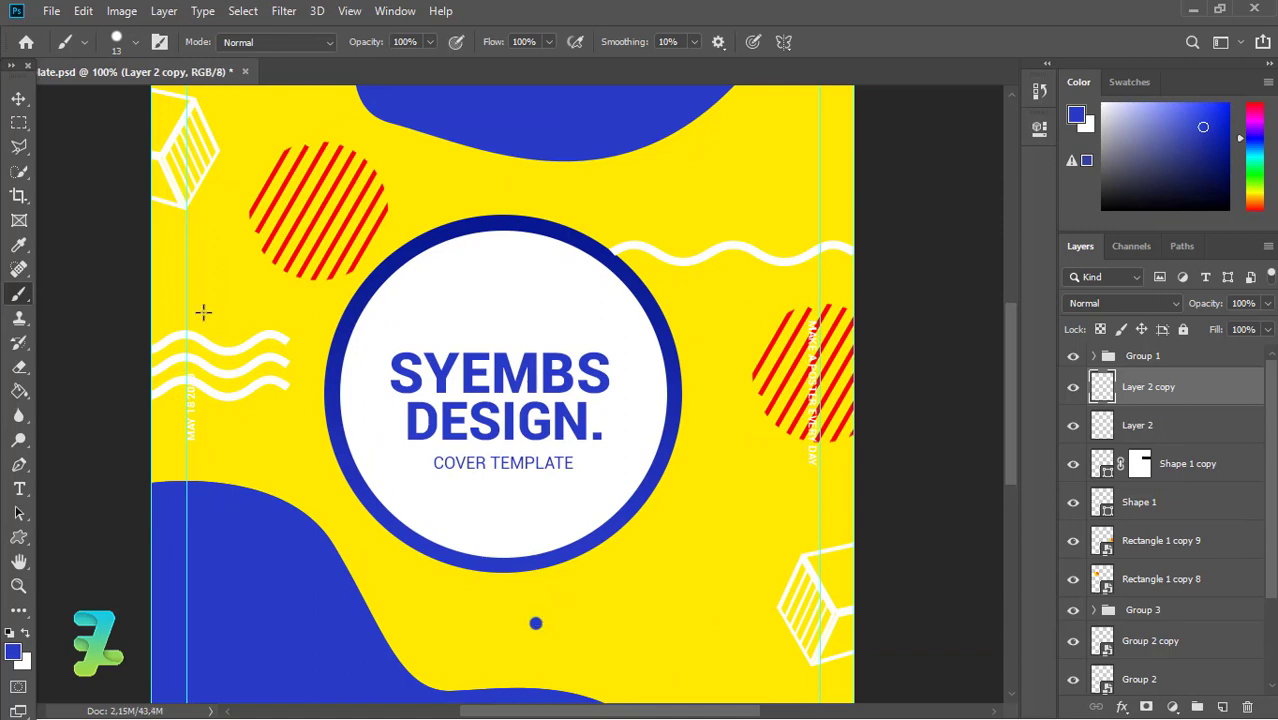
left_click(18, 97)
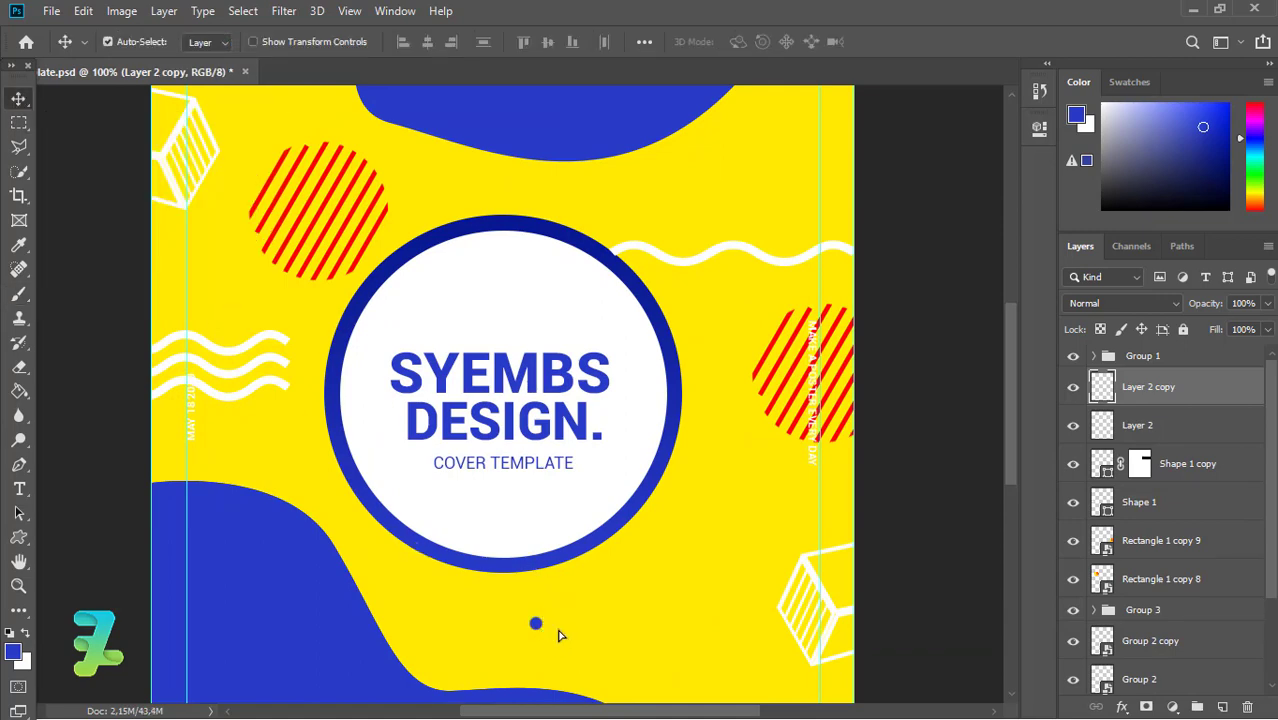
left_click_drag(559, 635, 698, 630)
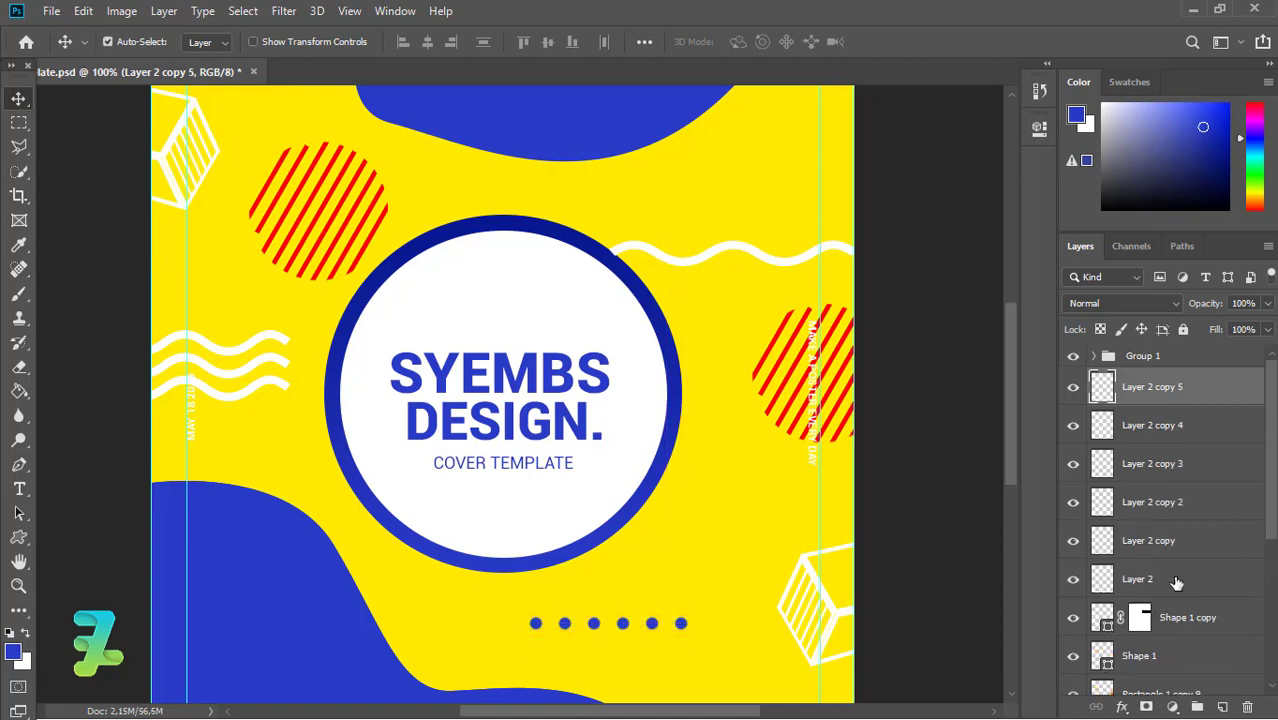
Convert the six-dot row into a smart object and duplicate it downward to form five rows.
left_click(1176, 580, "shift")
right_click(1176, 580)
left_click(995, 258)
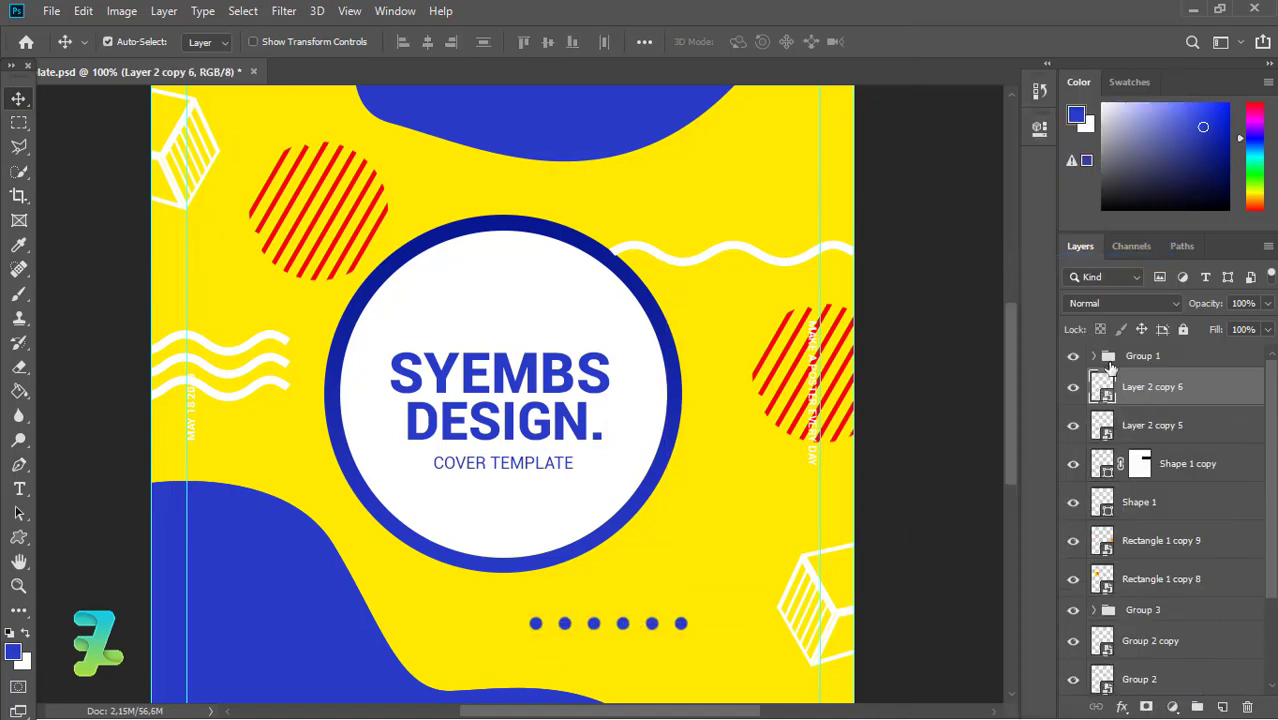
scroll(683, 468, "down", 5)
left_click_drag(683, 467, 680, 524)
left_click_drag(680, 524, 679, 549)
Combine the five dot-row layers into one smart object.
left_click(1195, 540, "shift")
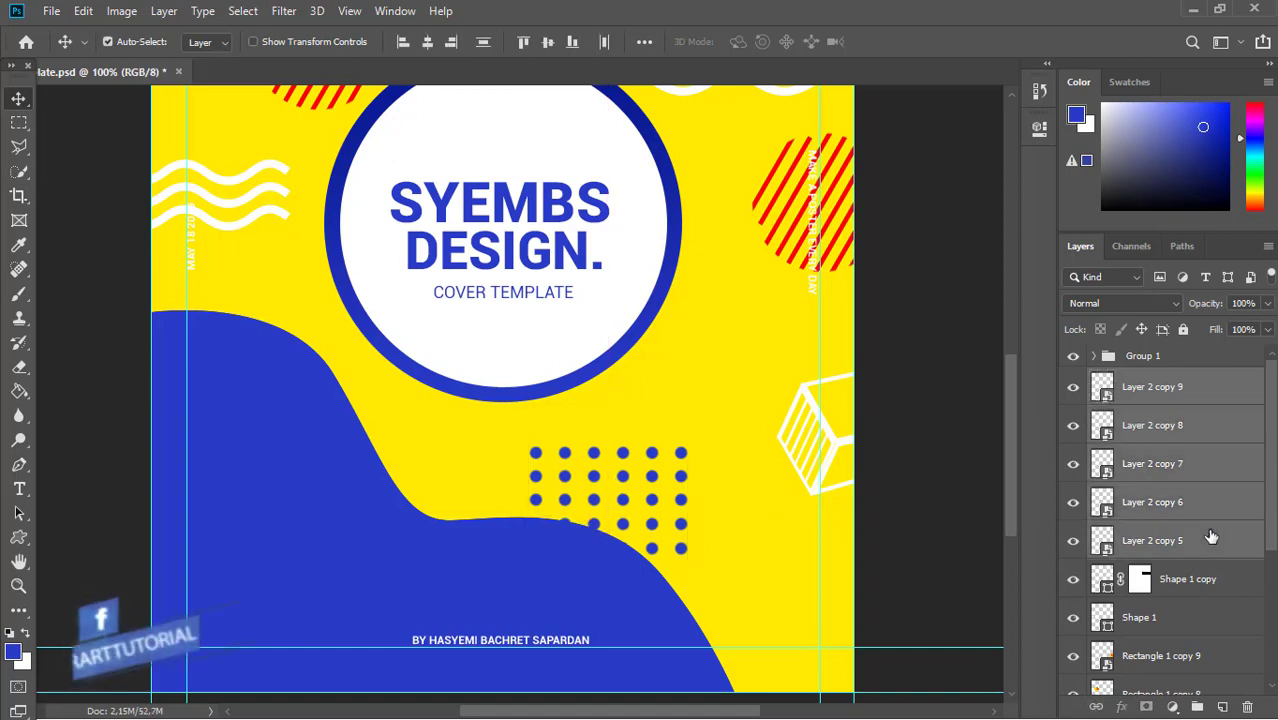
right_click(1195, 540)
left_click(985, 496)
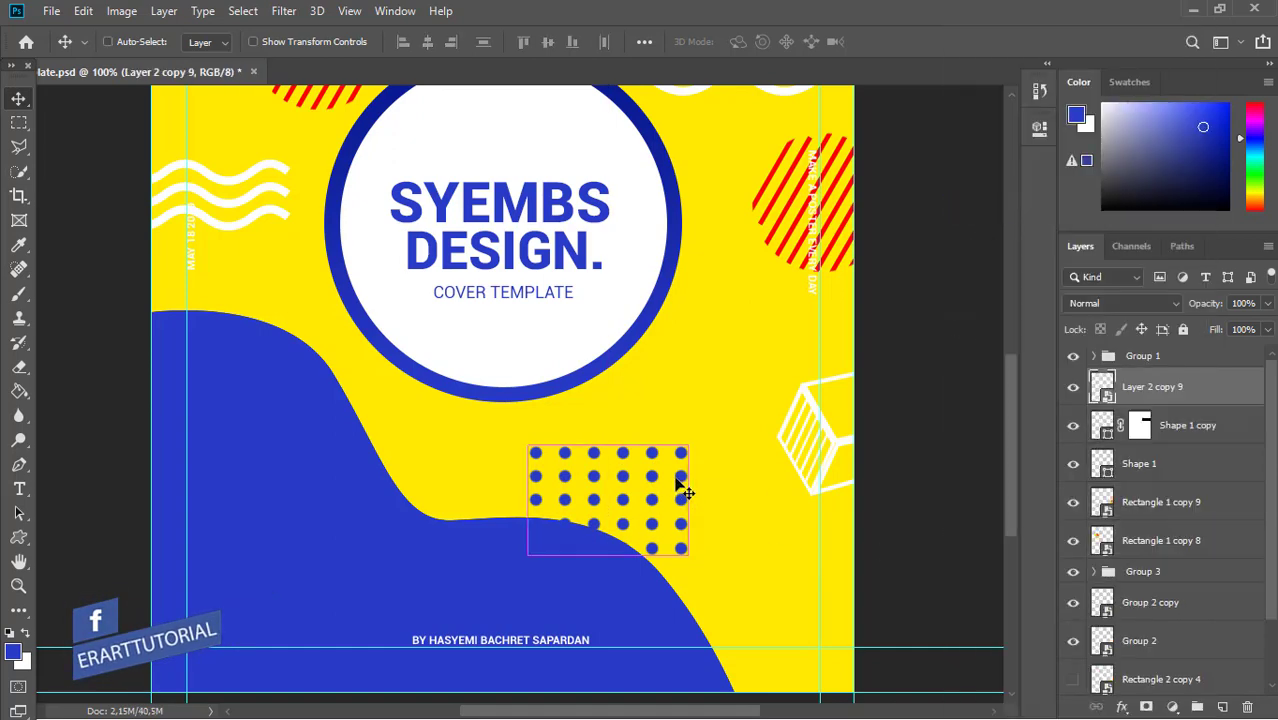
Enlarge the dot grid and move it down and to the left, overlapping the lower blue shape.
key("ctrl+t")
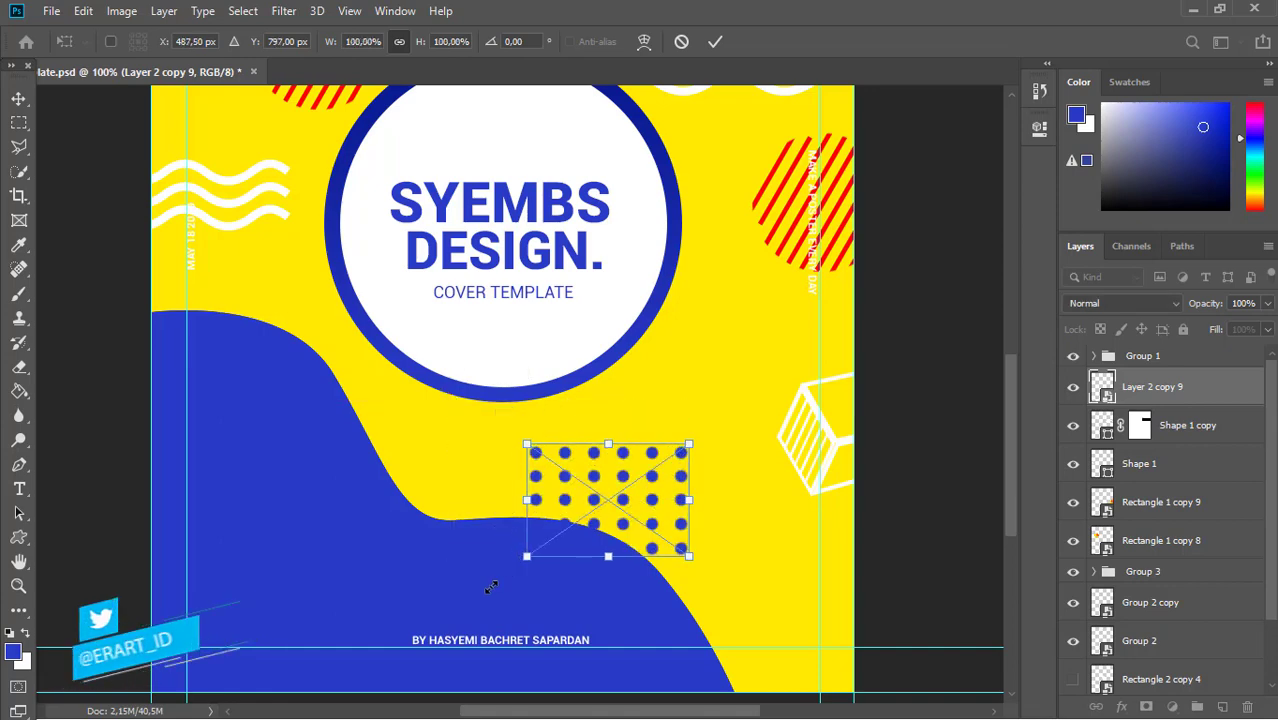
left_click_drag(491, 587, 489, 581)
left_click(18, 98)
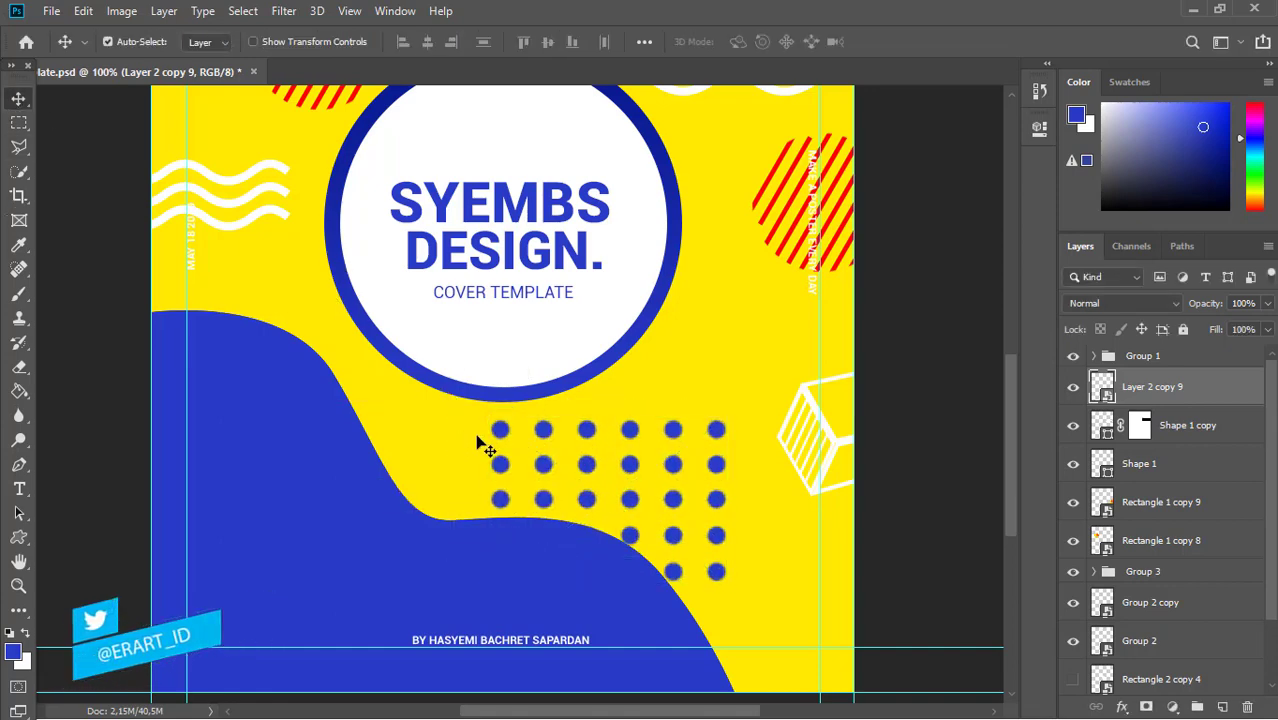
left_click_drag(631, 470, 570, 491)
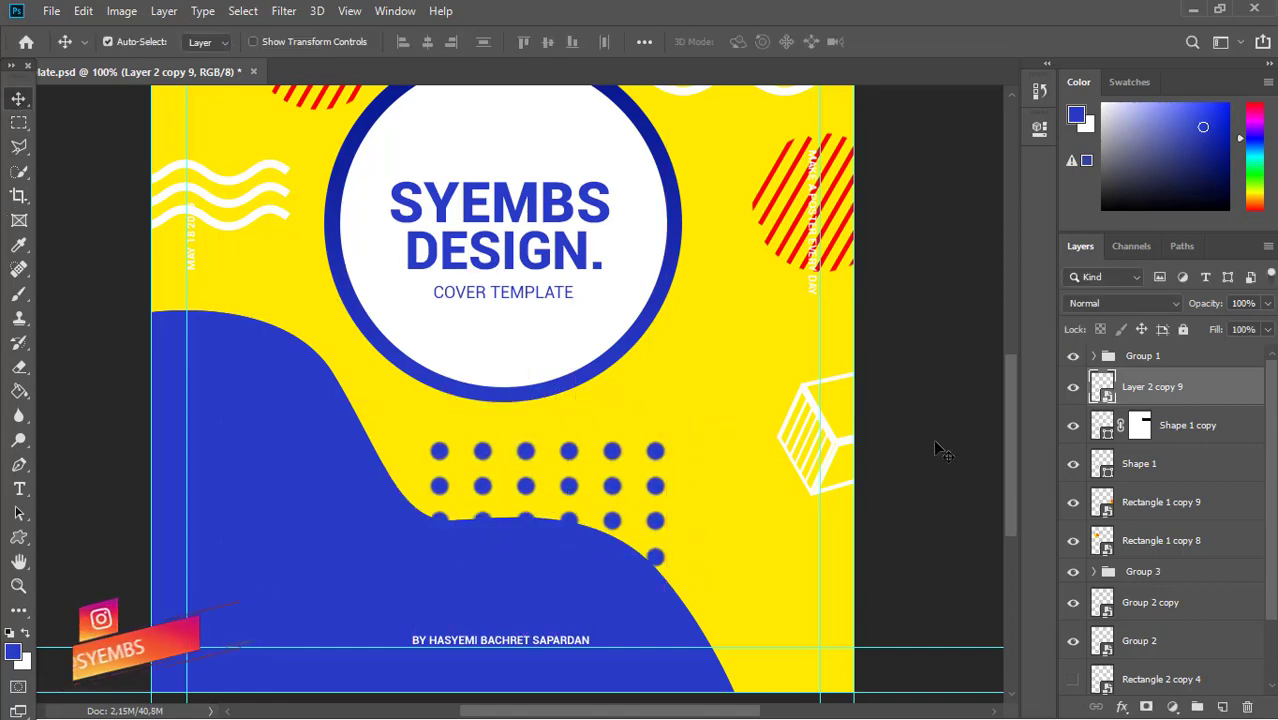
Clip a Color Balance adjustment to the dot grid and set its midtone Cyan-Red value to -52.
left_click(1172, 707)
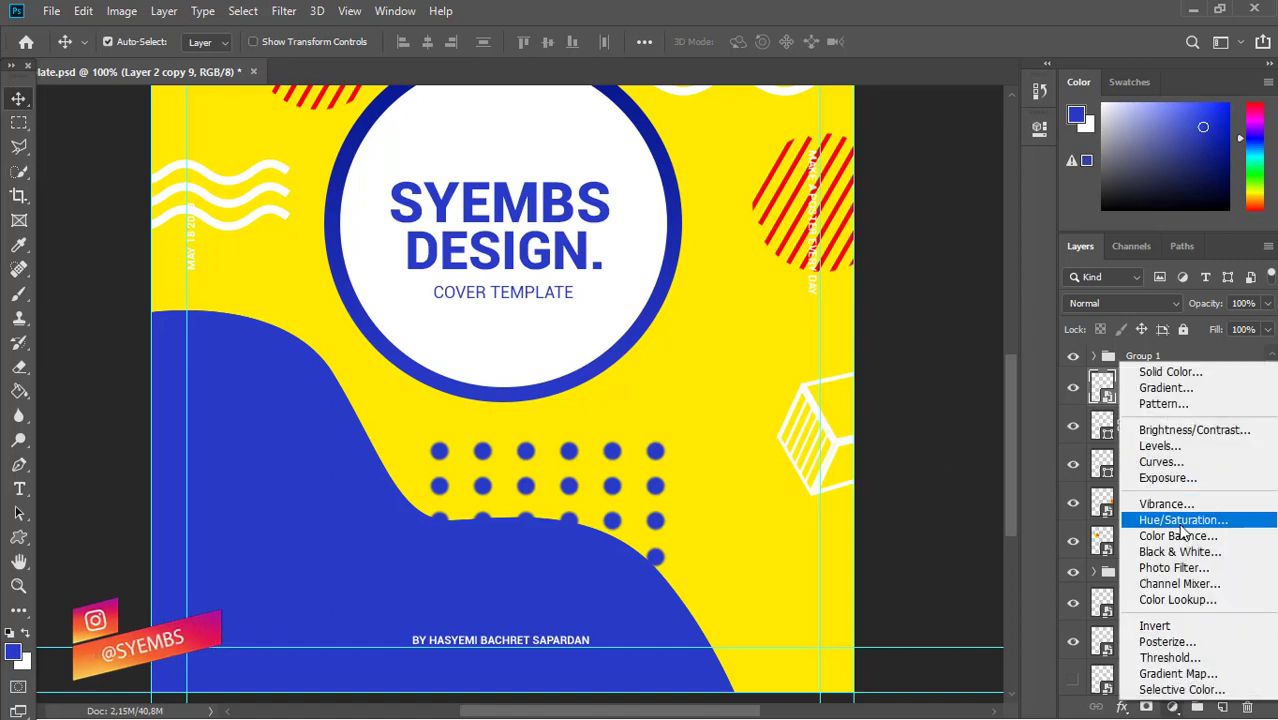
left_click(1188, 531)
right_click(1246, 380)
left_click(1141, 359)
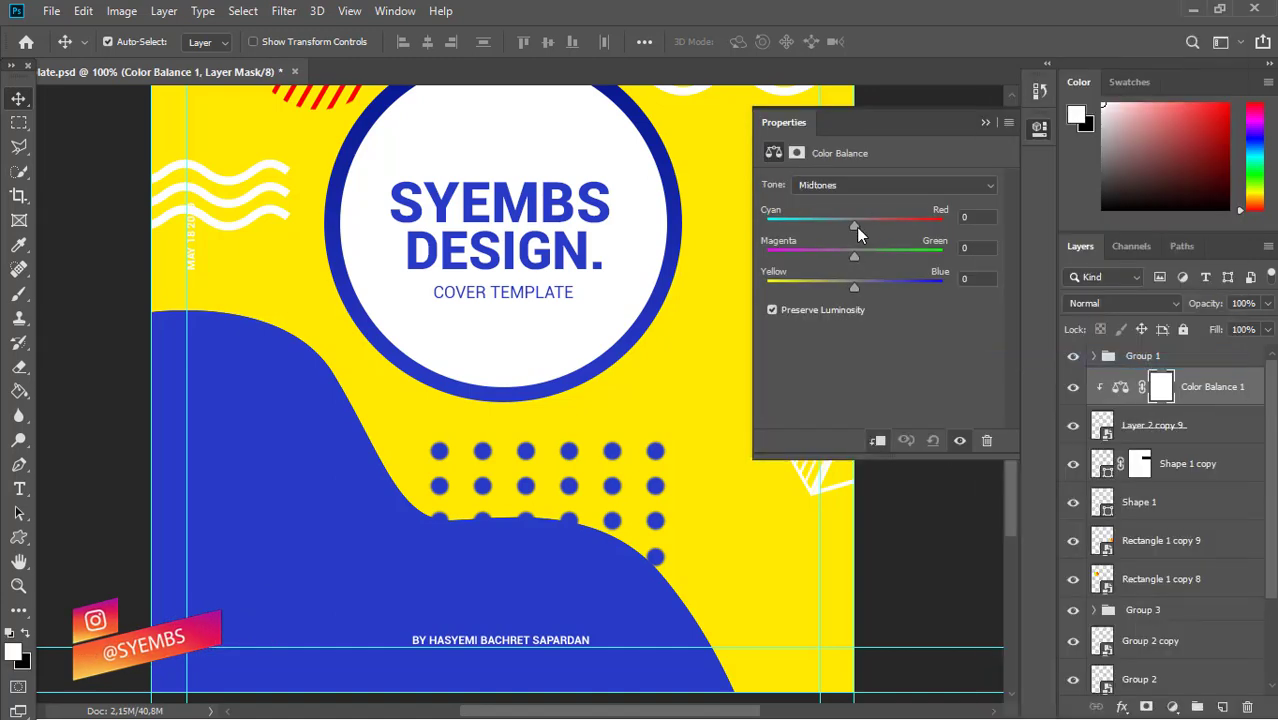
left_click(985, 122)
key("ctrl+minus")
key("ctrl+minus")
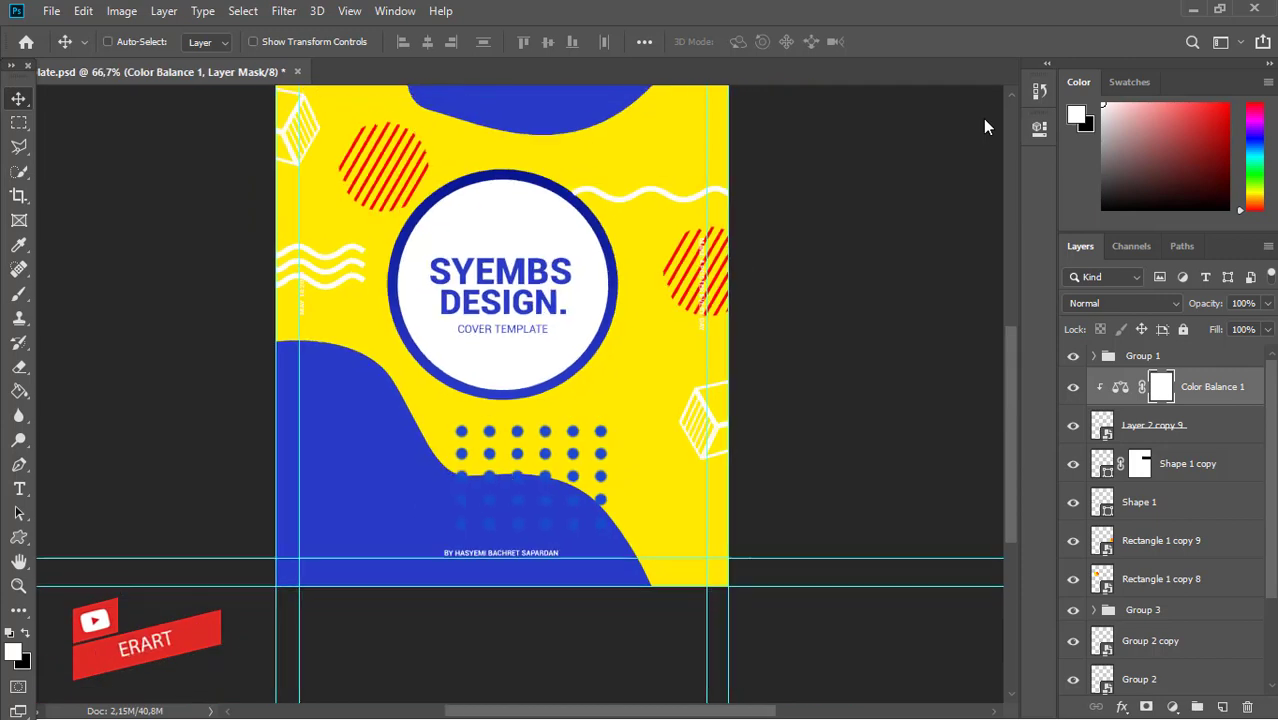
key("ctrl+j")
left_click_drag(556, 531, 669, 299)
key("ctrl+z")
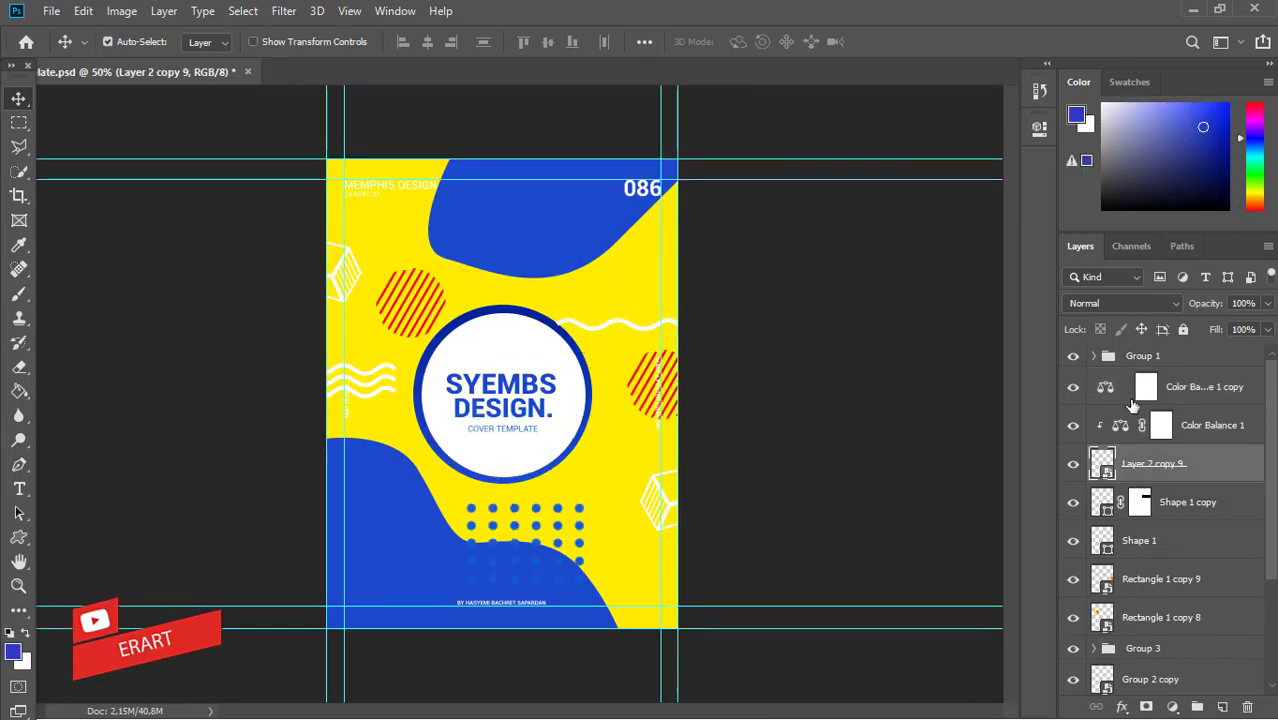
key("Delete")
key("ctrl+z")
left_click(1207, 387)
key("Delete")
Duplicate the dot grid together with its Color Balance layer and nudge the copy slightly upward.
left_click(1115, 405, "alt")
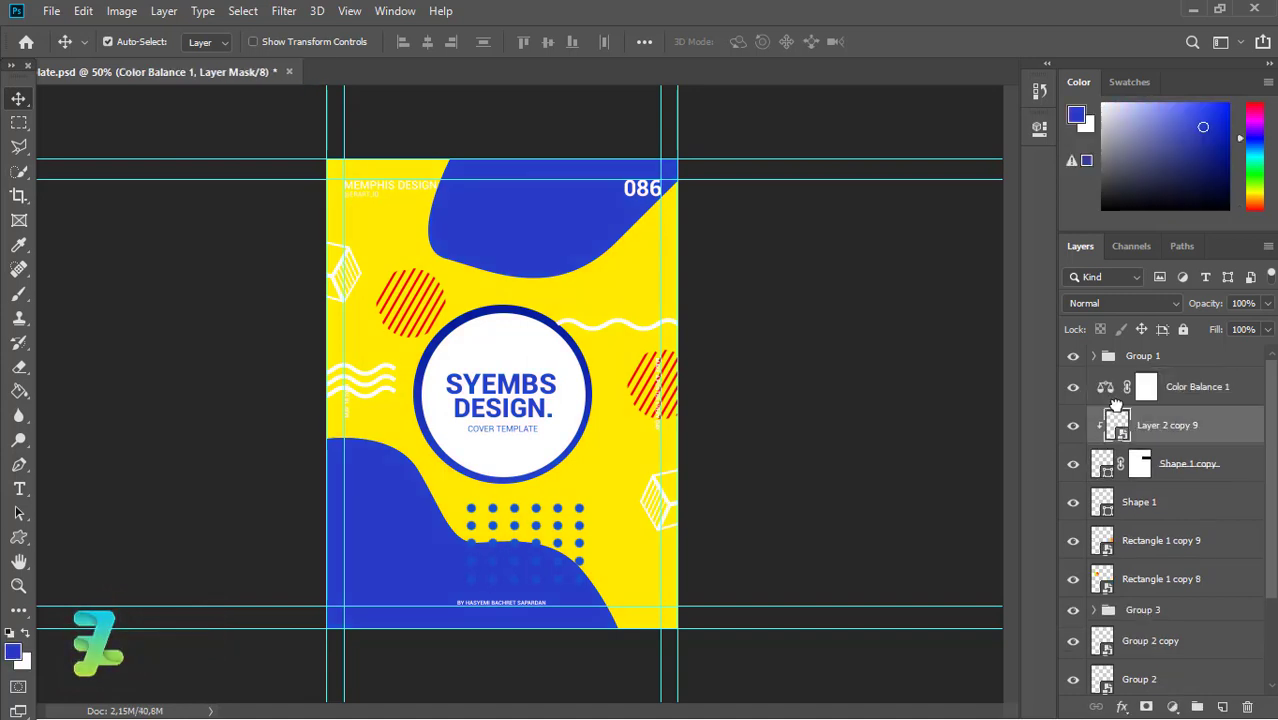
left_click(1115, 390, "shift")
key("ctrl+j")
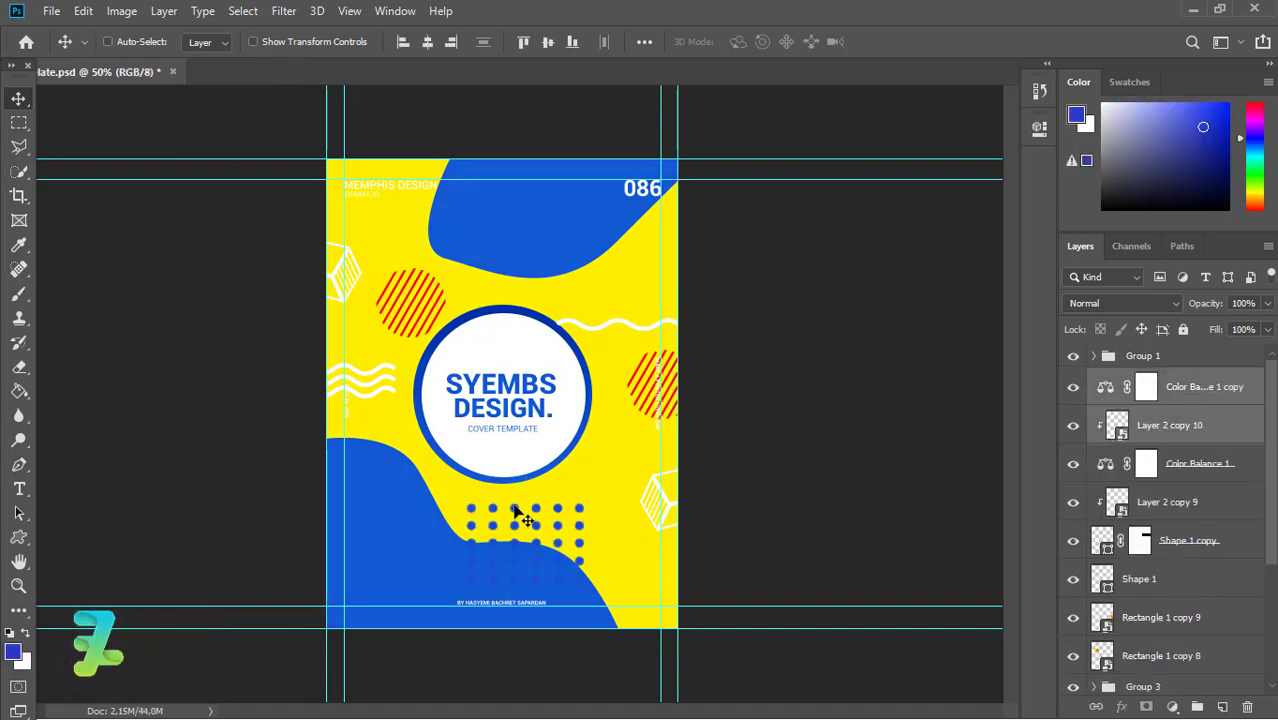
left_click_drag(516, 510, 576, 400)
key("ctrl+z")
key("Up")
key("Up")
key("Up")
key("Up")
key("Up")
key("Up")
key("Up")
key("Up")
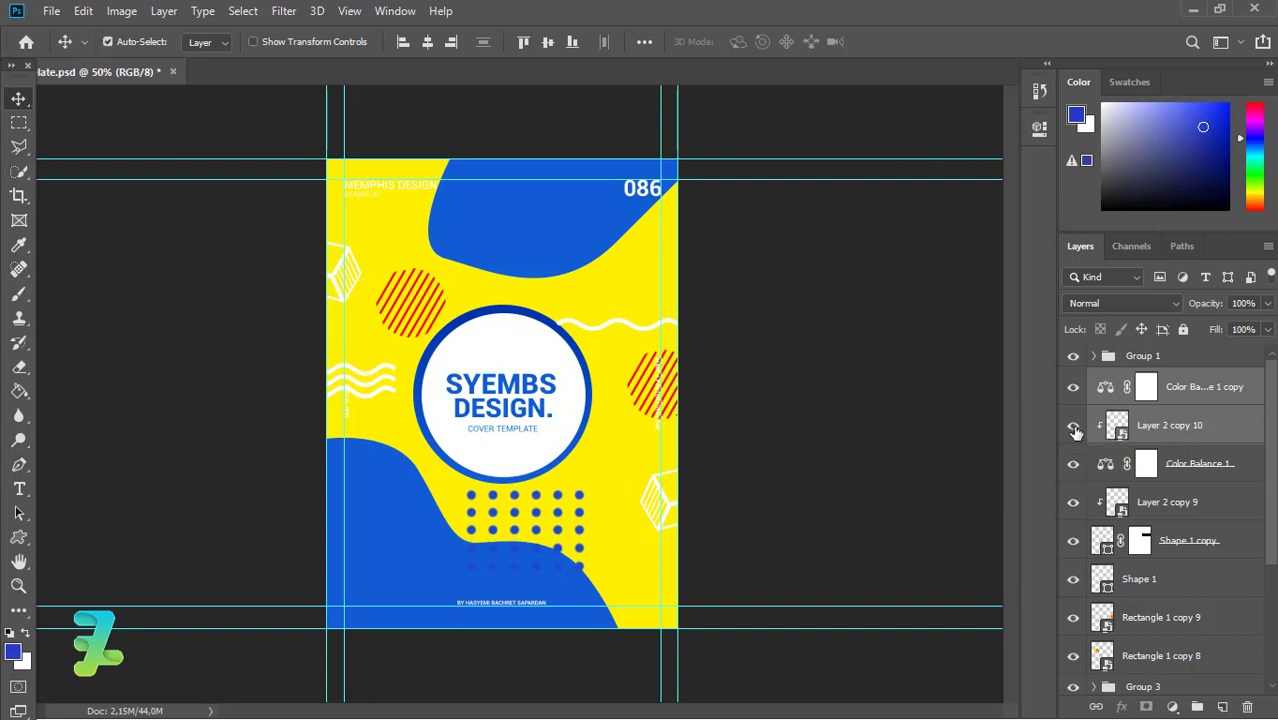
Delete the original dot grid layer and its Color Balance layer, keeping the duplicated pair.
left_click_drag(580, 501, 624, 441)
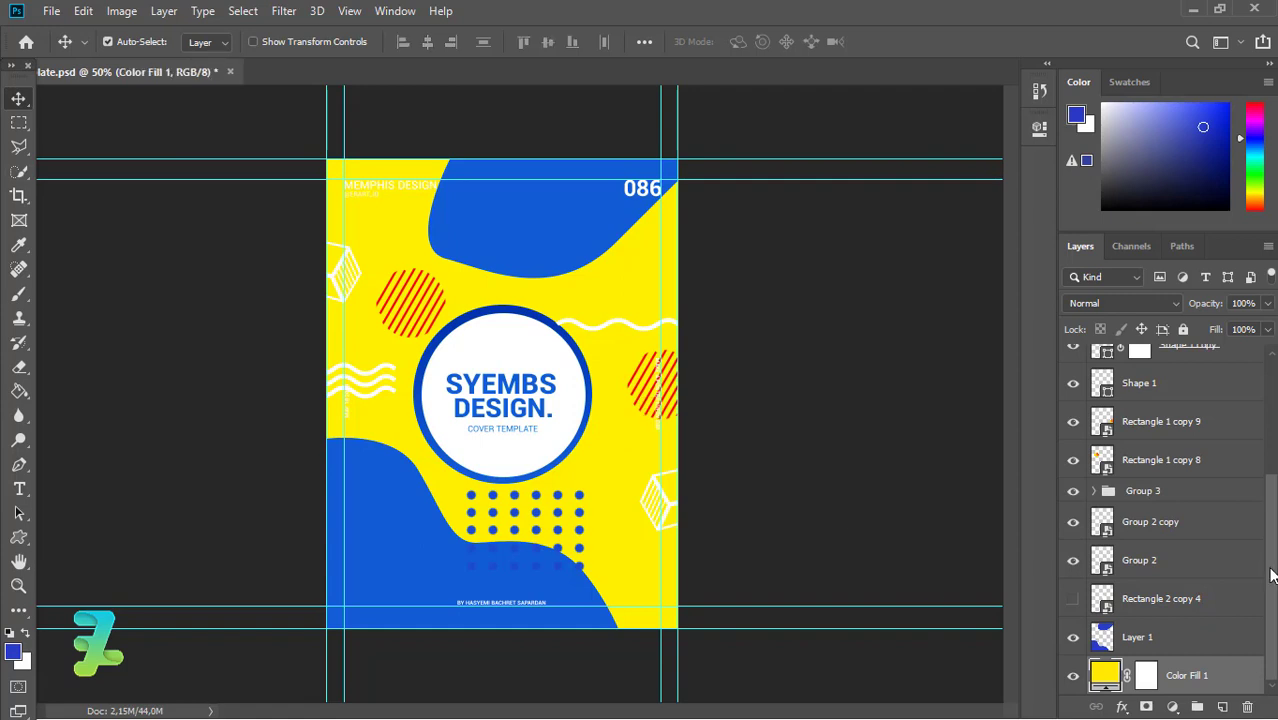
left_click_drag(1271, 571, 1271, 430)
left_click(1112, 424)
left_click(585, 505)
scroll(1160, 385, "up", 5)
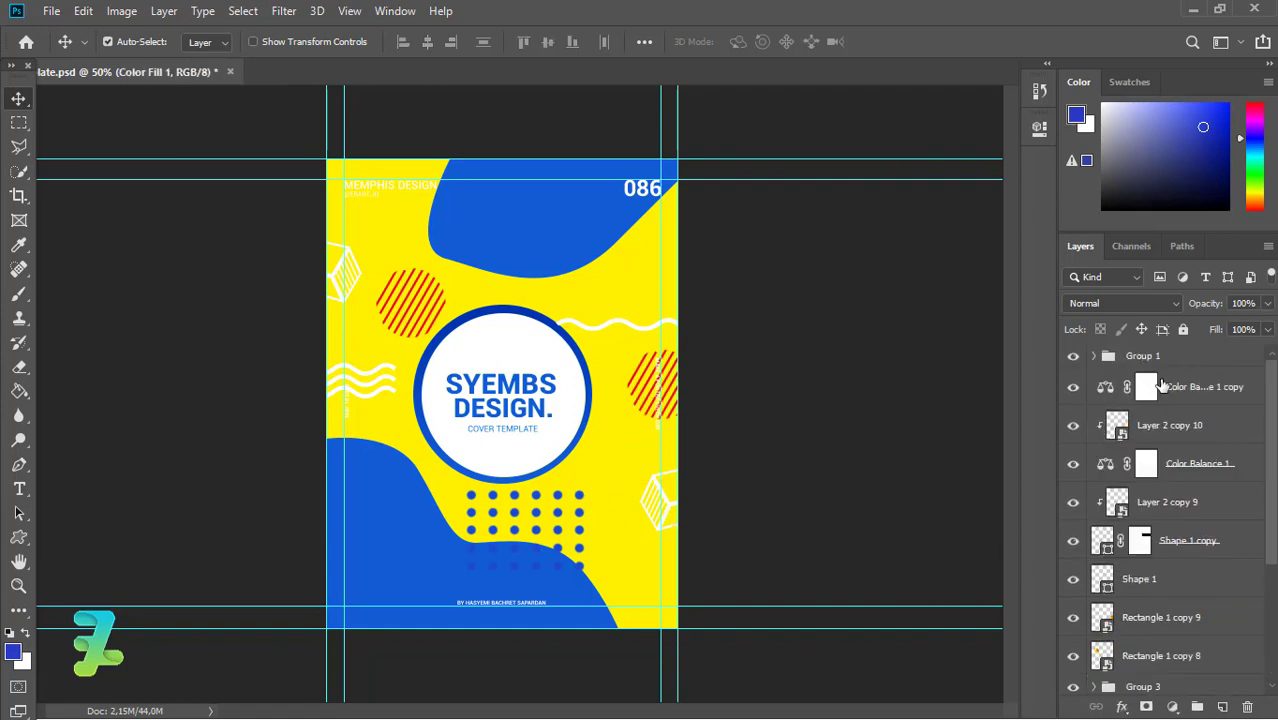
left_click(1120, 466)
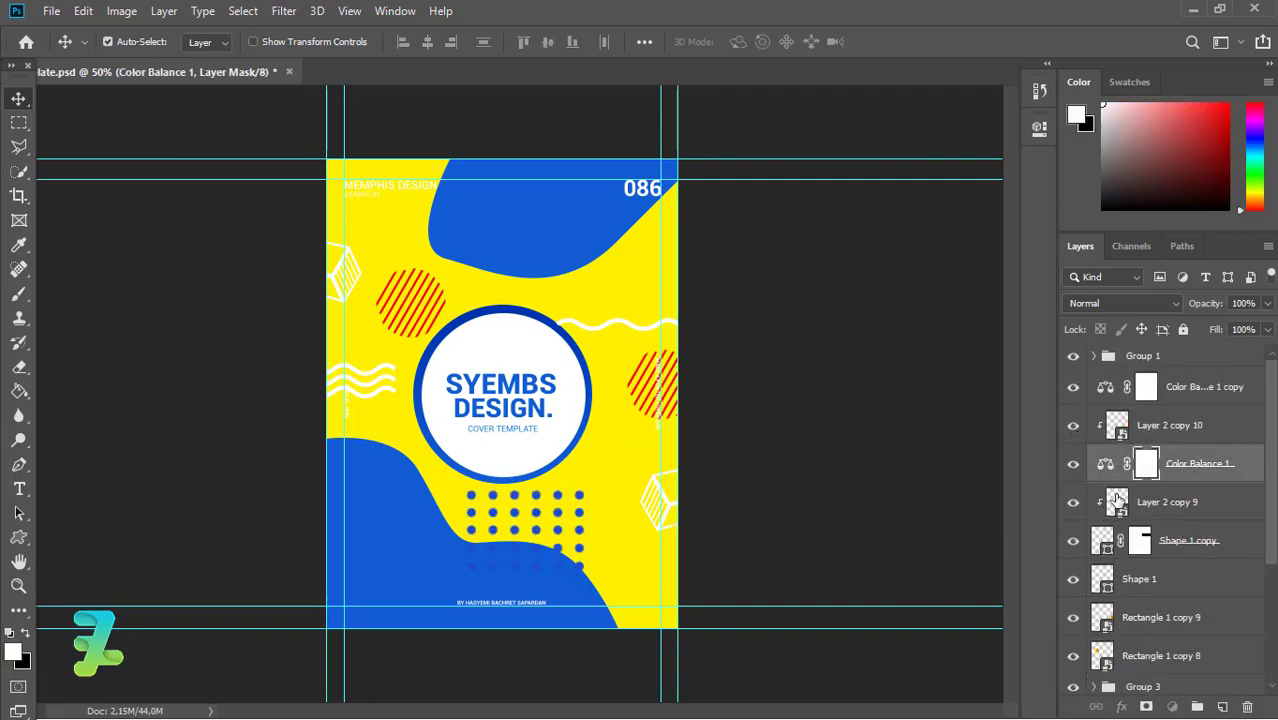
left_click(1109, 504, "ctrl")
key("Delete")
Duplicate the remaining dot grid with its Color Balance layer and move the copy to the poster's right edge below the 086 number.
left_click(1102, 430)
left_click(1097, 388, "ctrl")
key("ctrl+j")
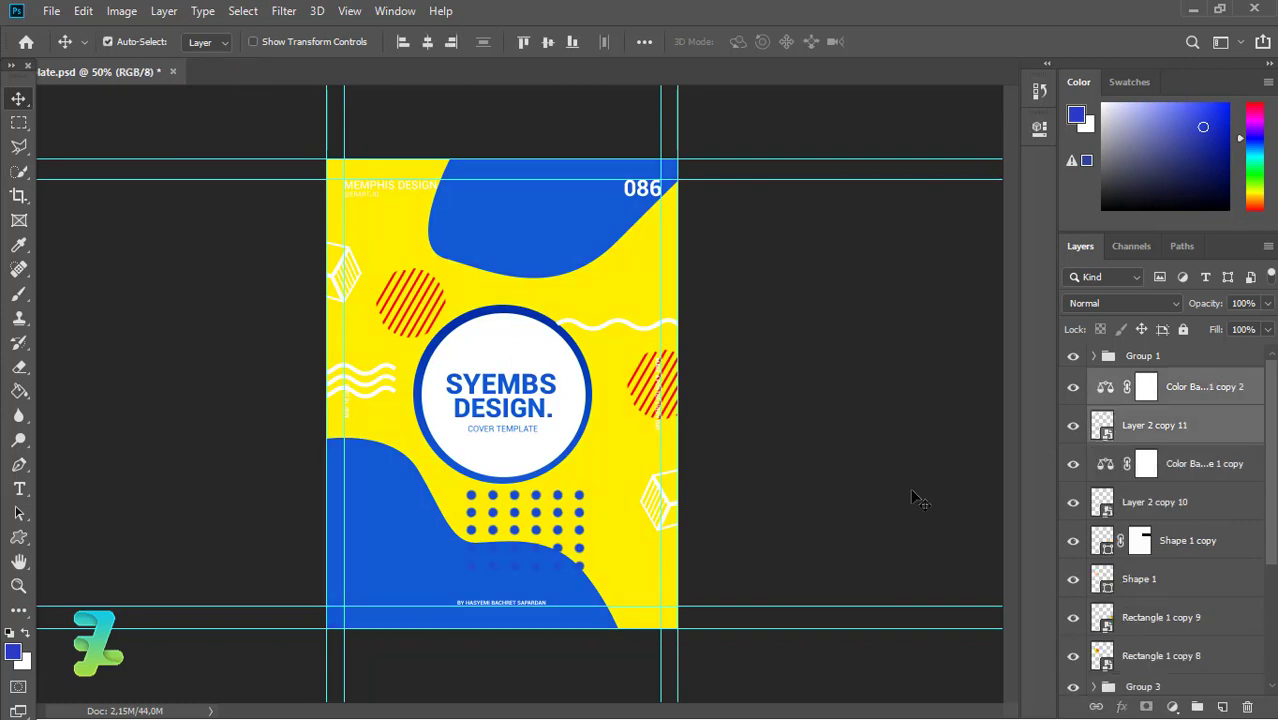
left_click_drag(582, 500, 738, 212)
Turn both Color Balance layers into clipping masks on the layers beneath them.
right_click(1233, 400)
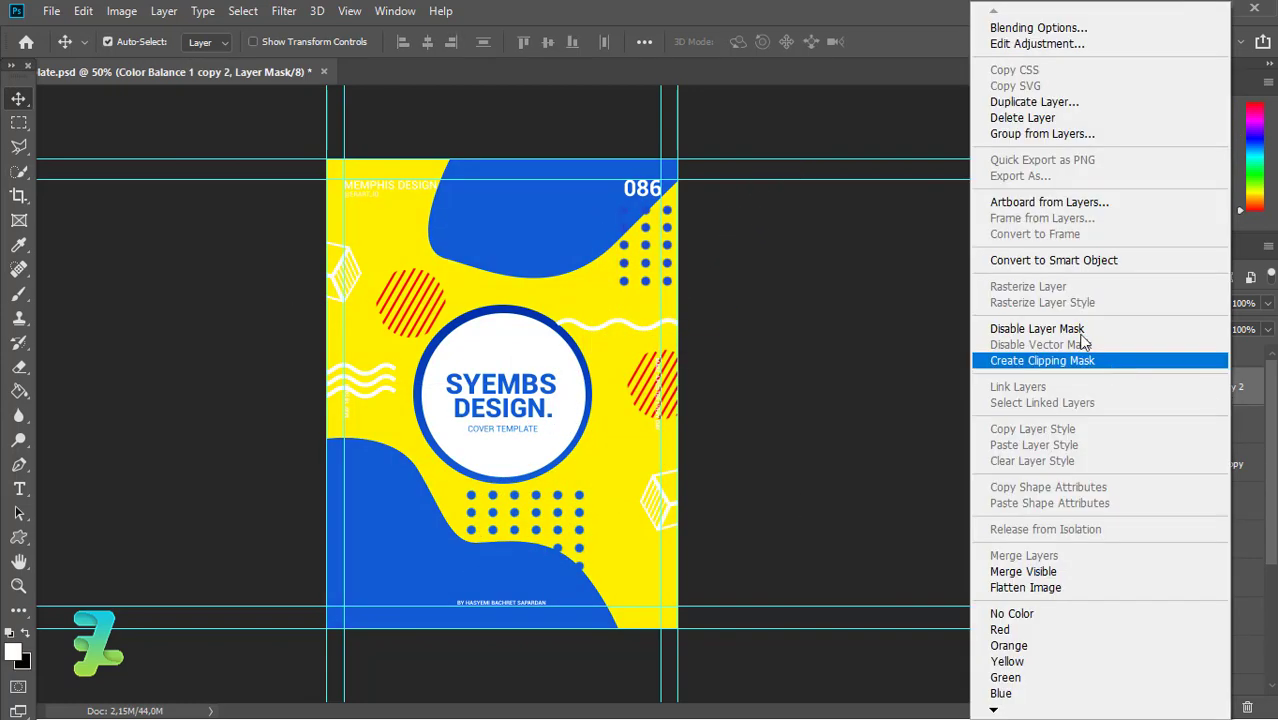
left_click(1080, 360)
right_click(1234, 463)
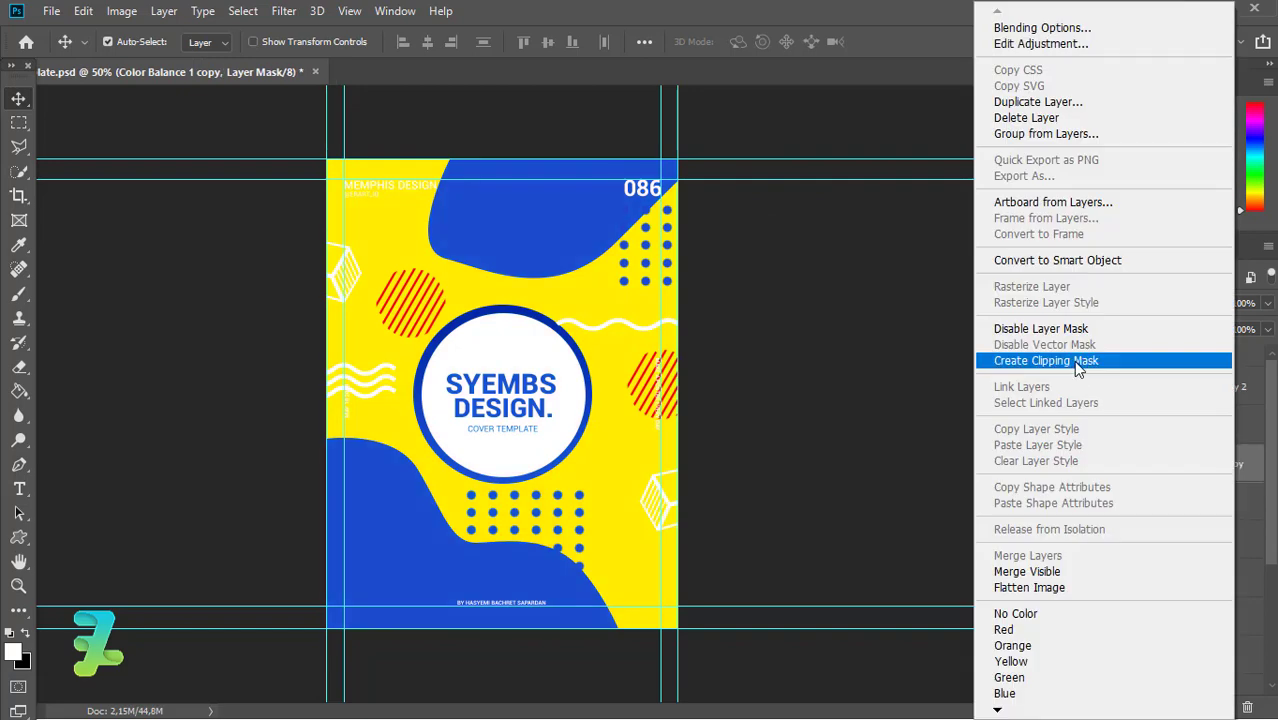
left_click(1073, 360)
Duplicate the dot grid below the 086 number and move the copy over the upper edge of the title circle.
left_click(1088, 433)
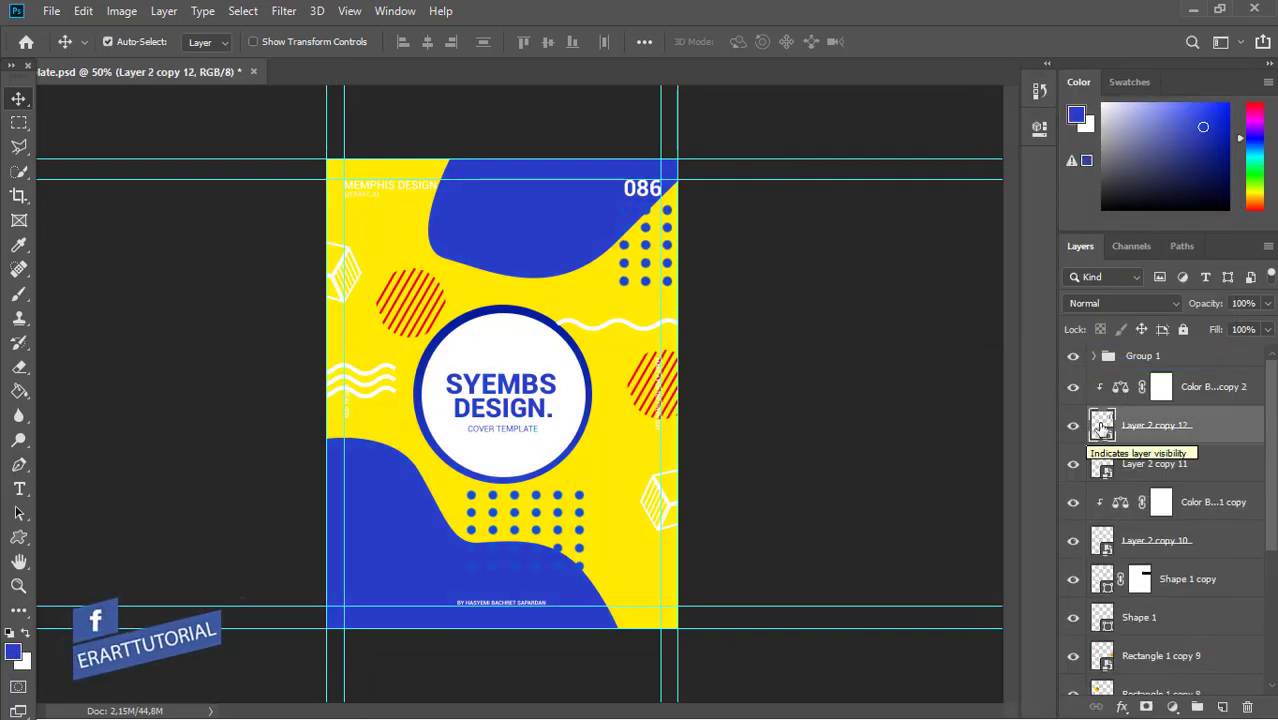
left_click_drag(622, 294, 484, 308)
key("m")
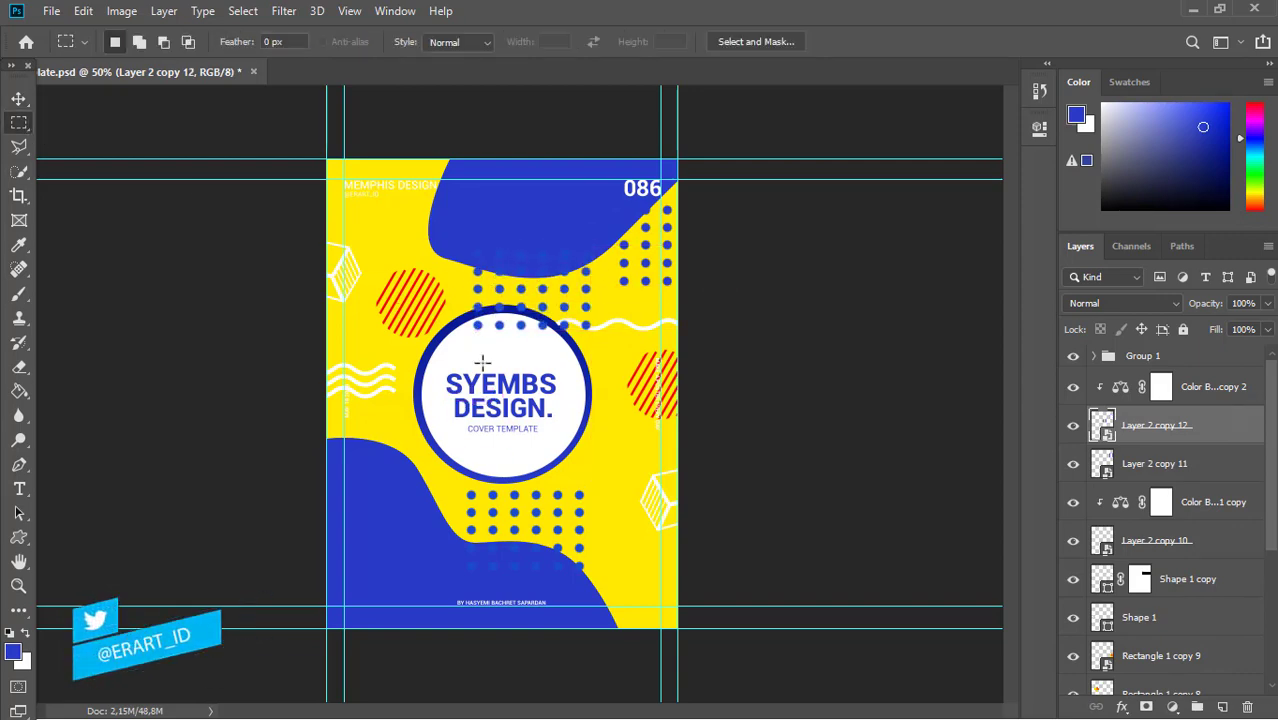
Place and clip the Color Balance layer on the right-edge dot grid, and clip a duplicate of it to the new grid copy.
left_click_drag(1103, 399, 1160, 378)
right_click(1248, 427)
left_click(1160, 360)
key("ctrl+j")
right_click(1197, 384)
left_click(1030, 360)
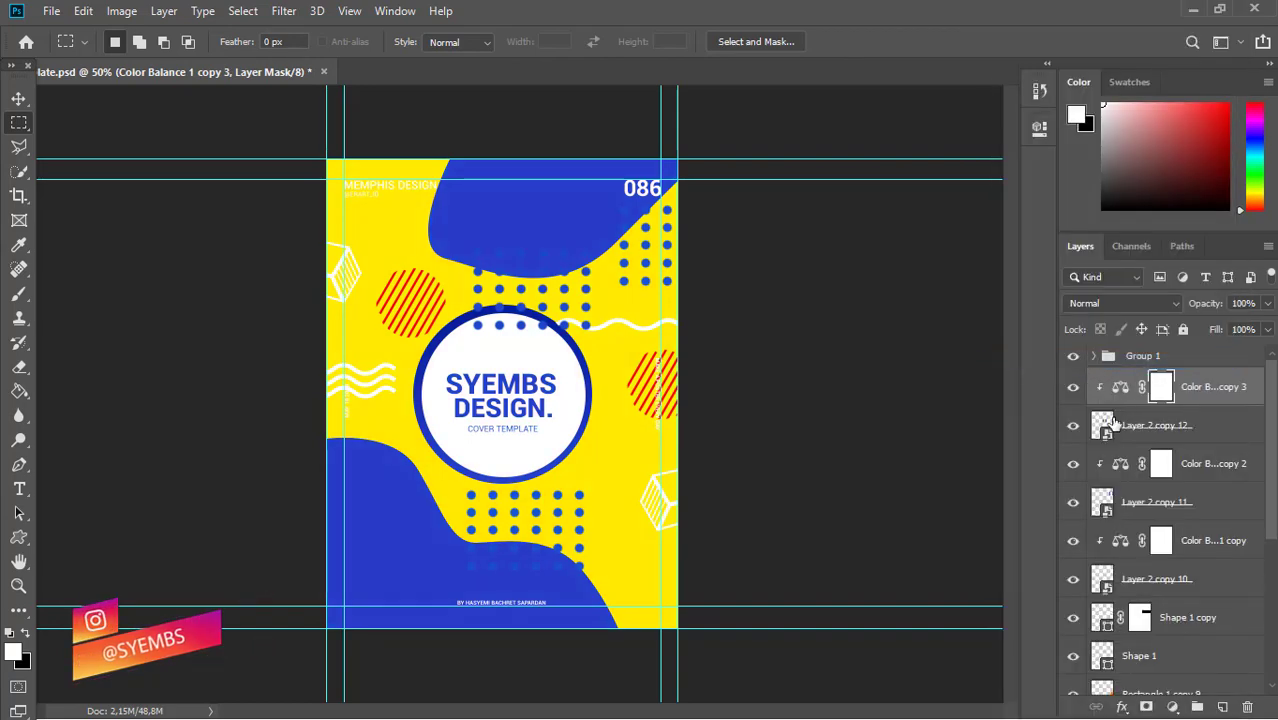
Select the two rightmost columns of the dot grid above the title circle and hide them with an inverted layer mask.
left_click(1216, 430)
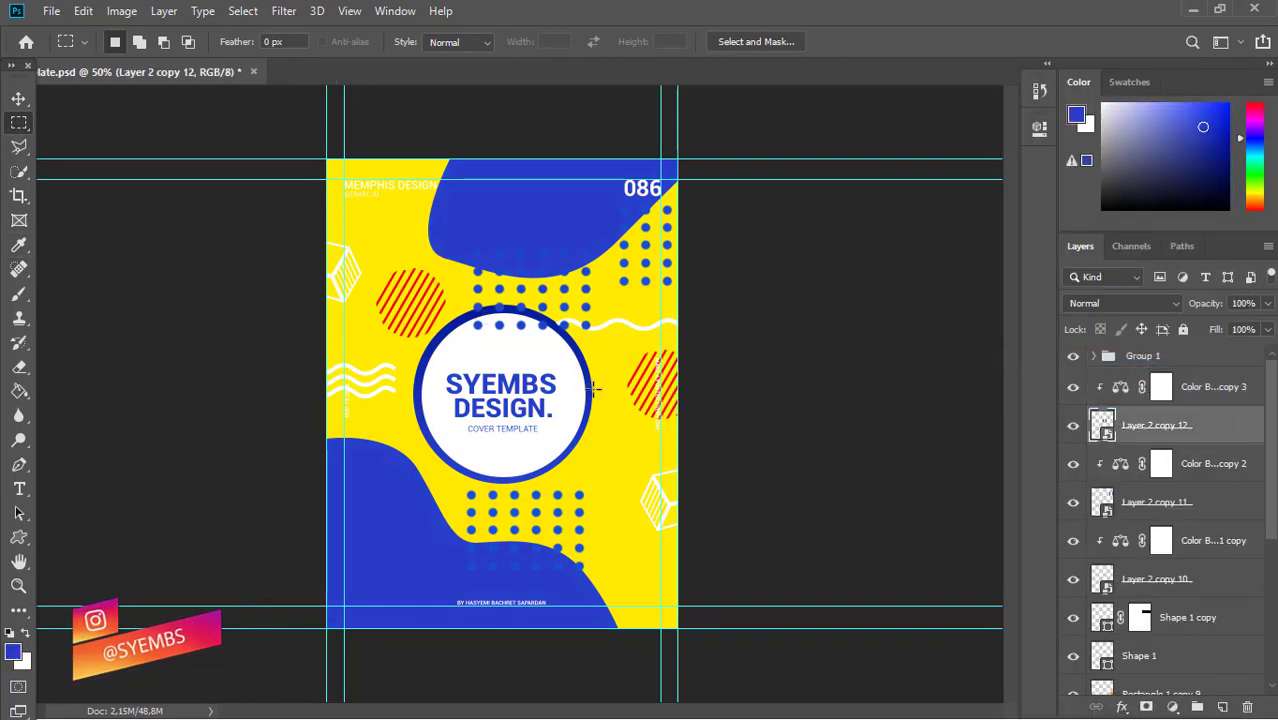
left_click_drag(594, 390, 555, 158)
left_click(1145, 706)
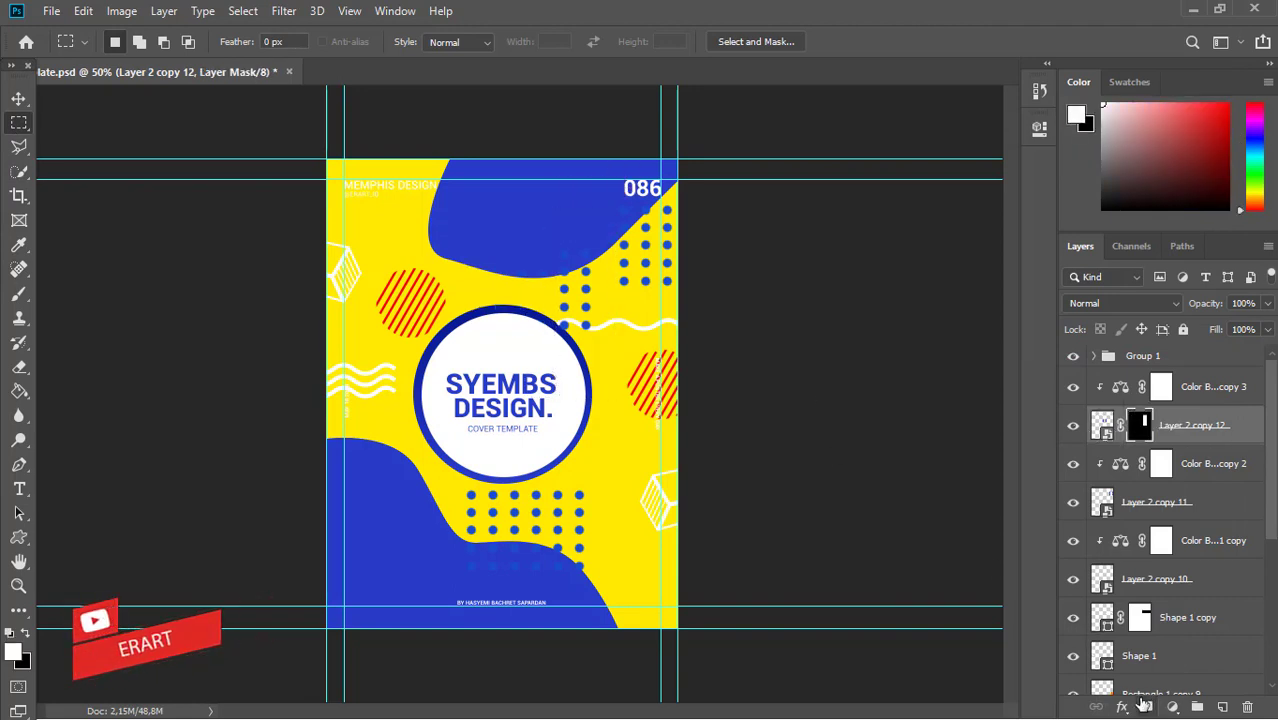
key("ctrl+i")
Try shifting the Color Balance of the dots above the title circle toward magenta, and delete that adjustment layer.
double_click(1120, 388)
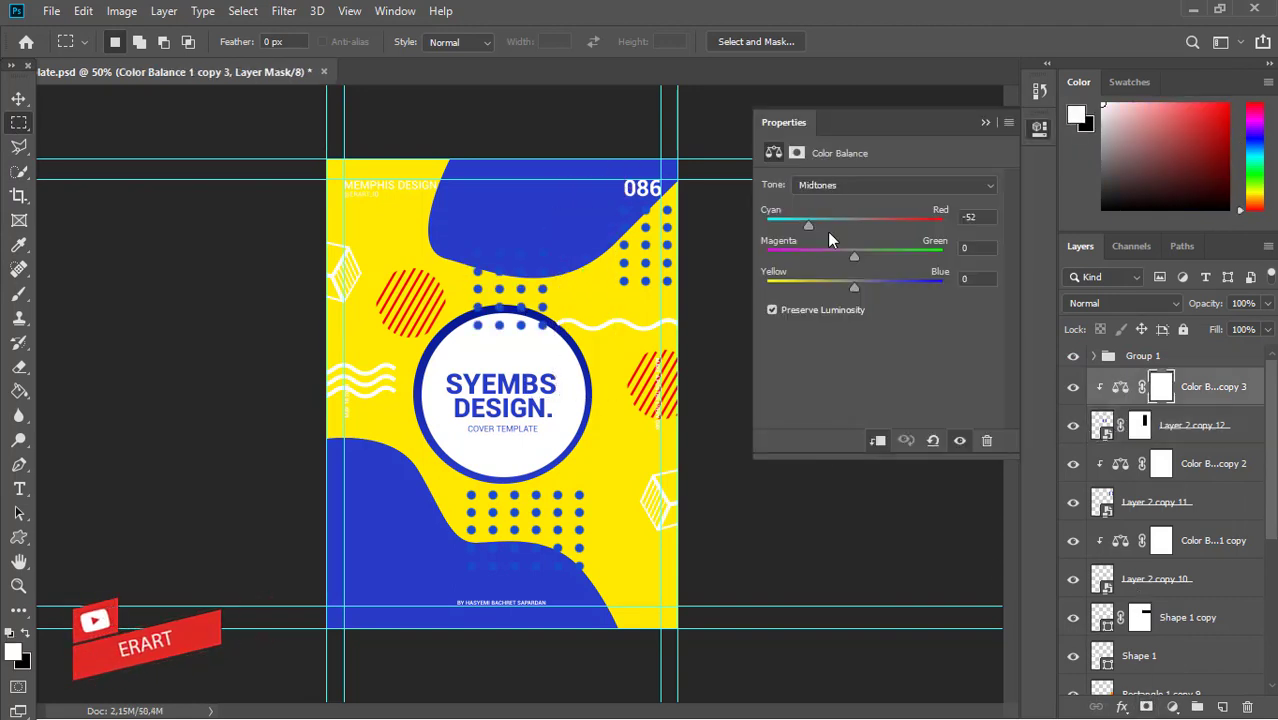
left_click_drag(854, 257, 743, 259)
left_click(985, 122)
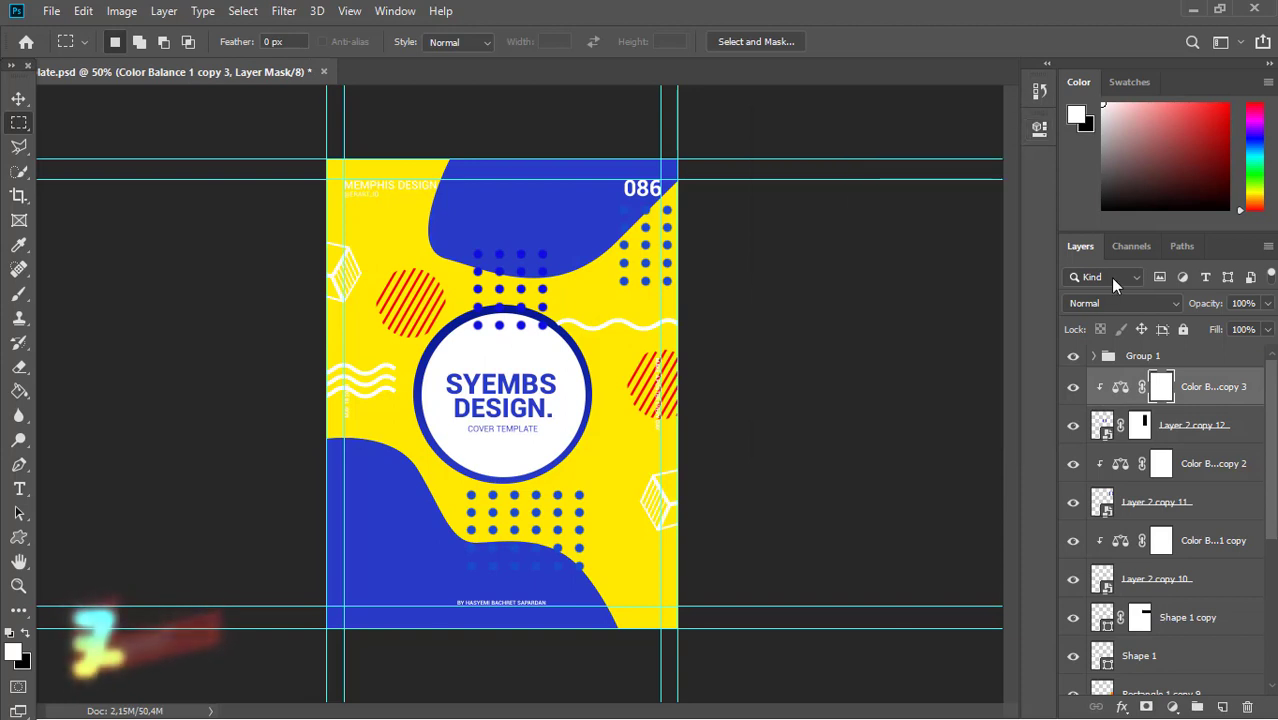
key("Delete")
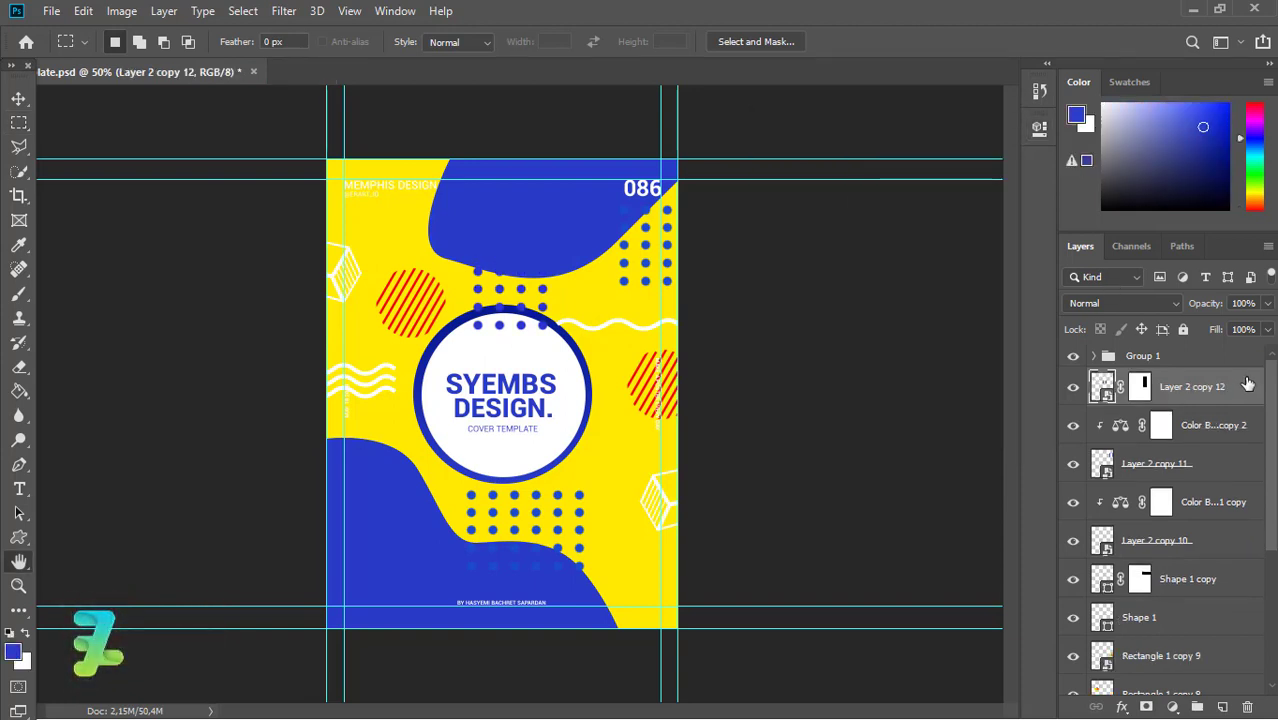
Apply a white Color Overlay to the dots above the title circle and move them slightly up onto the blue shape.
double_click(1248, 385)
left_click(590, 397)
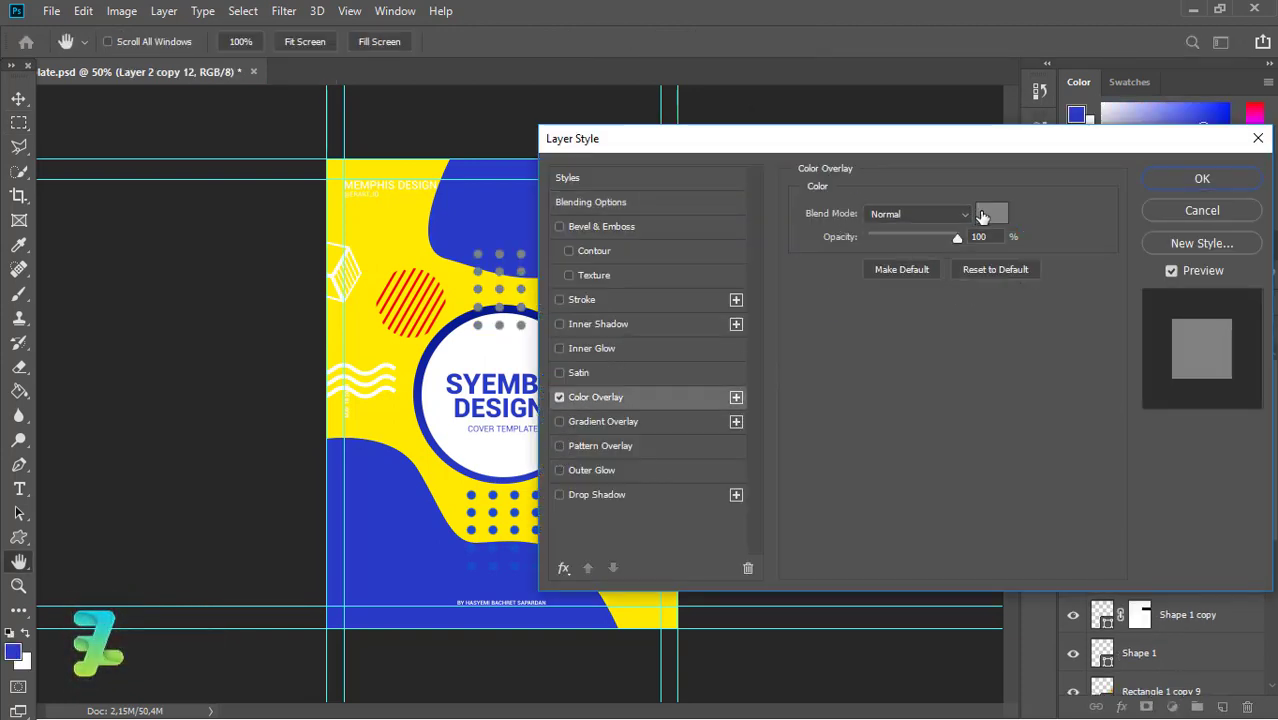
left_click(990, 213)
left_click(394, 130)
left_click(785, 122)
left_click(1202, 178)
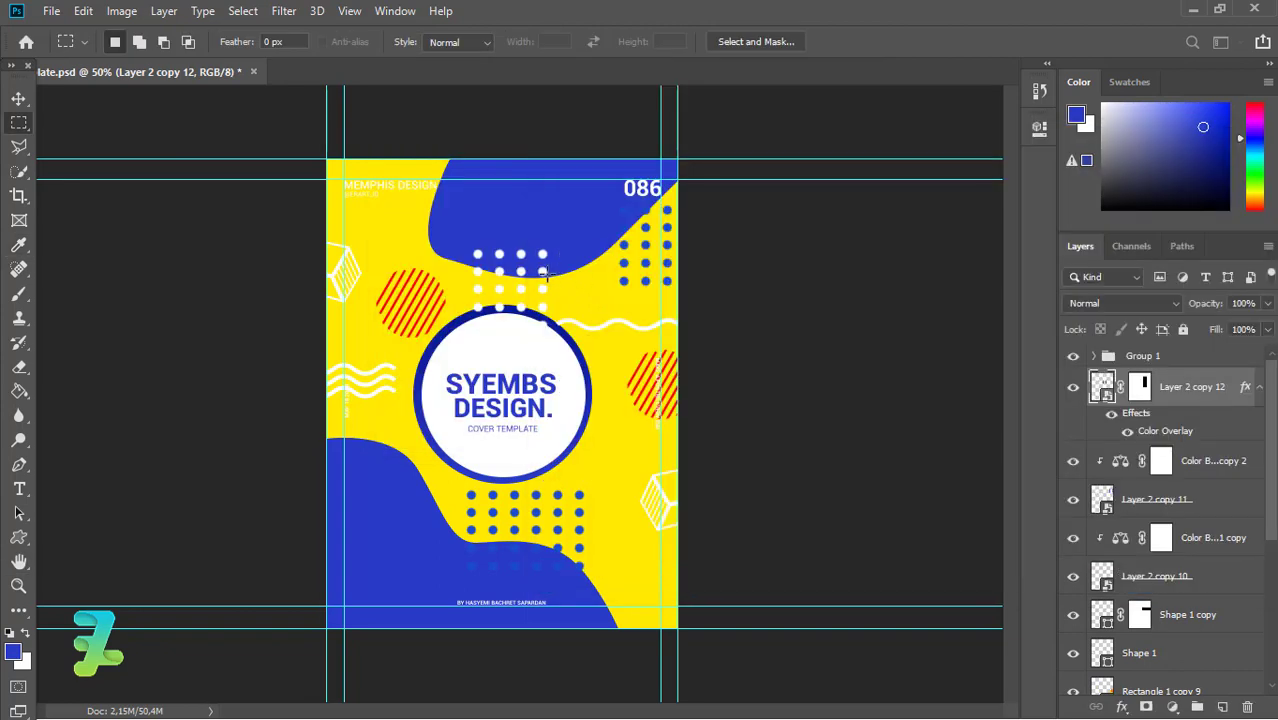
left_click(17, 100)
left_click_drag(545, 285, 551, 258)
Add a new layer and paint four large white dots at the upper blue shape's left edge with a 40 px brush.
left_click(18, 293)
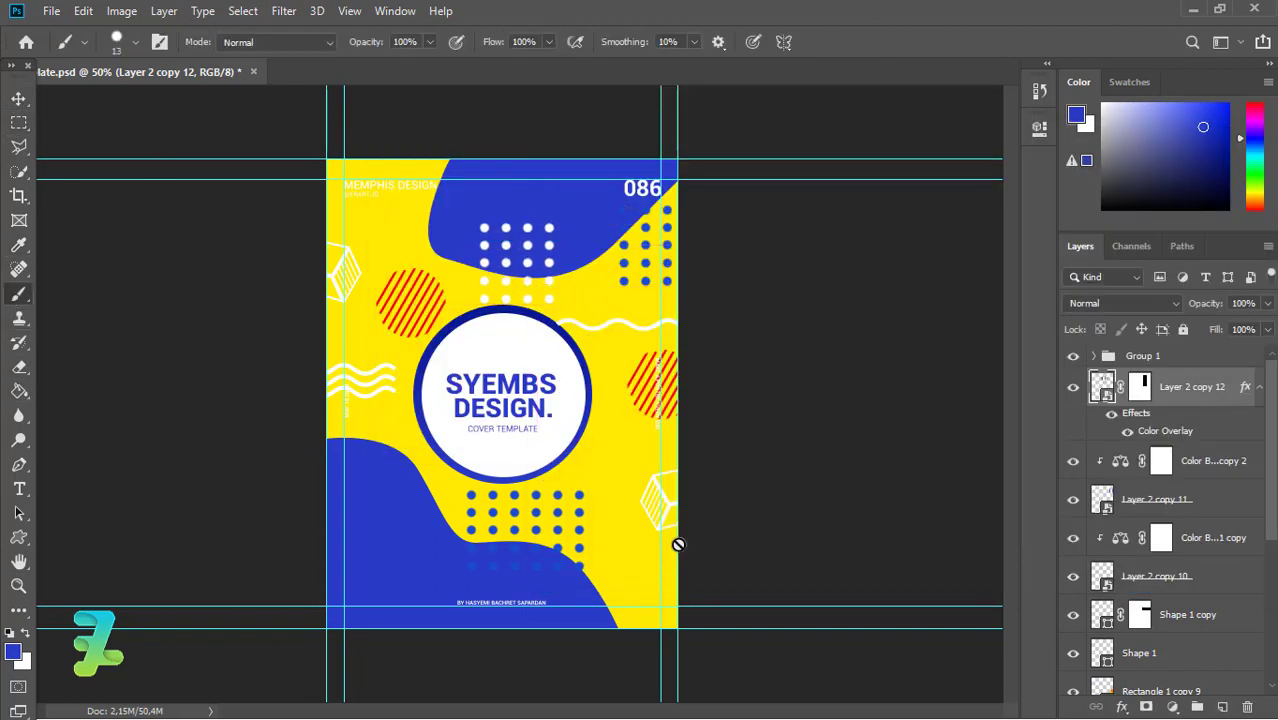
left_click(1222, 708)
key("x")
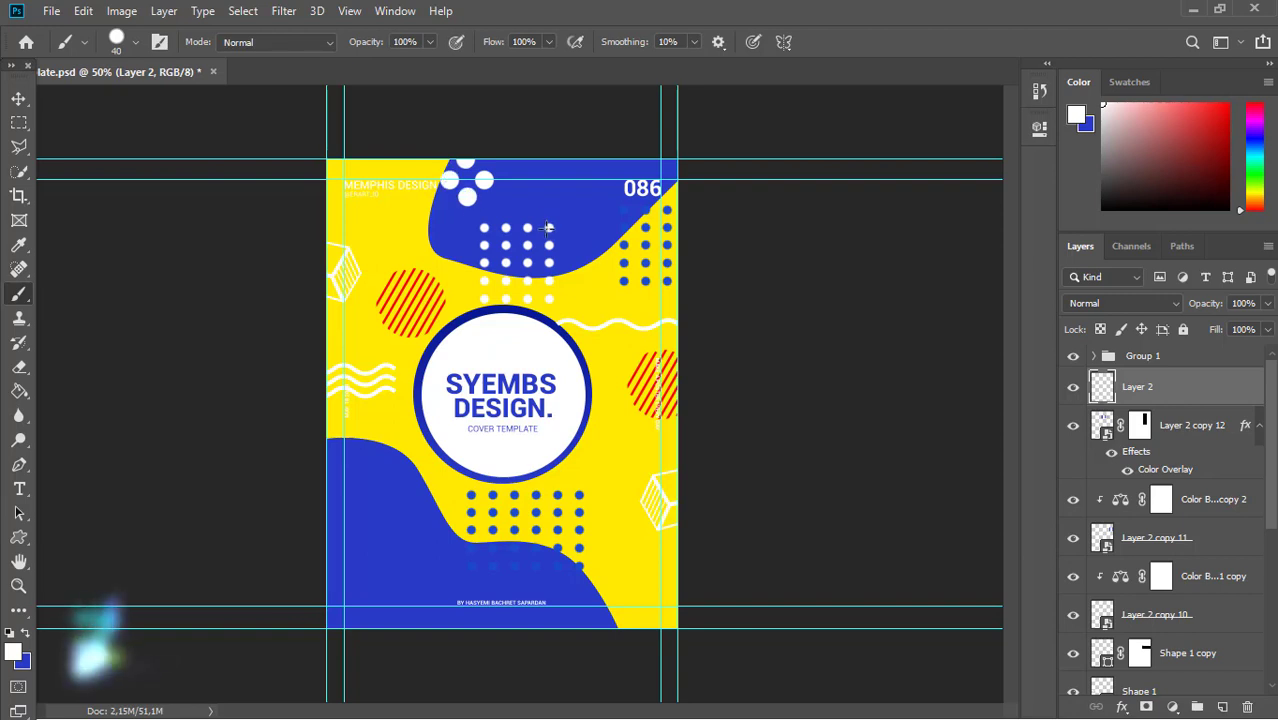
Draw red (ff0000) X custom shapes on both large blue shapes and over the poster's top edge above the MEMPHIS DESIGN text.
left_click(17, 537)
left_click(758, 41)
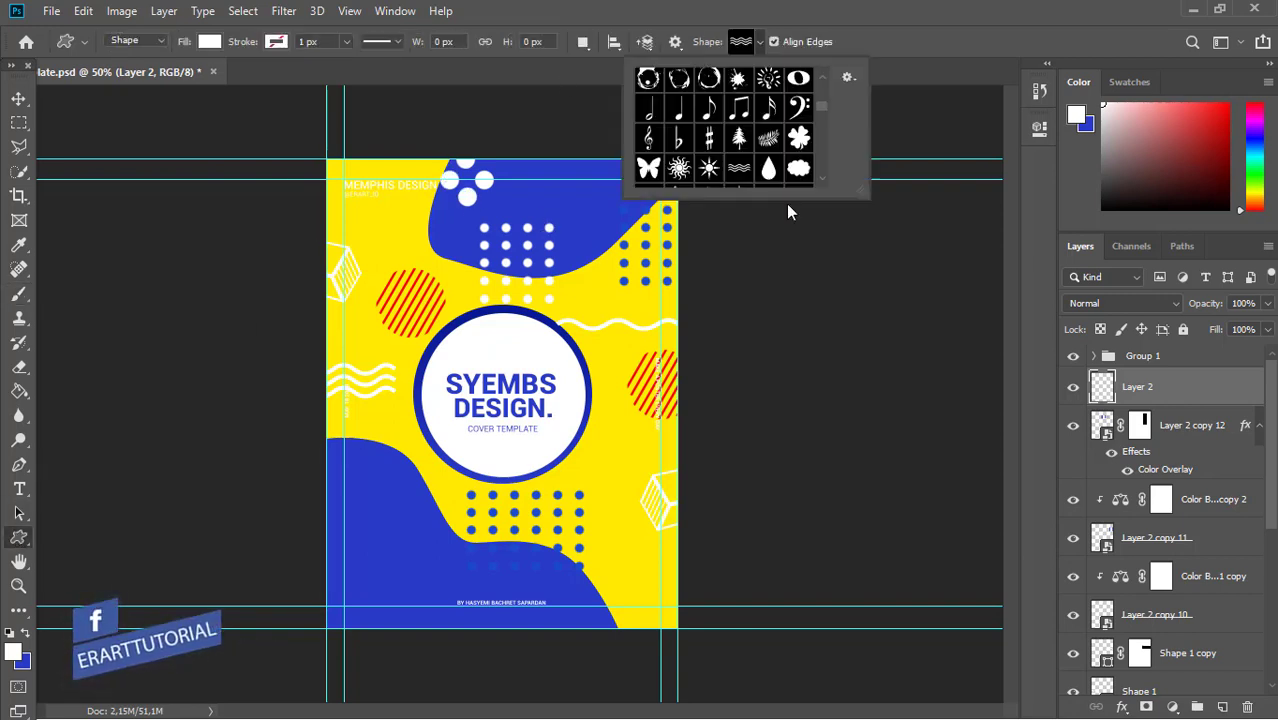
left_click_drag(824, 186, 824, 144)
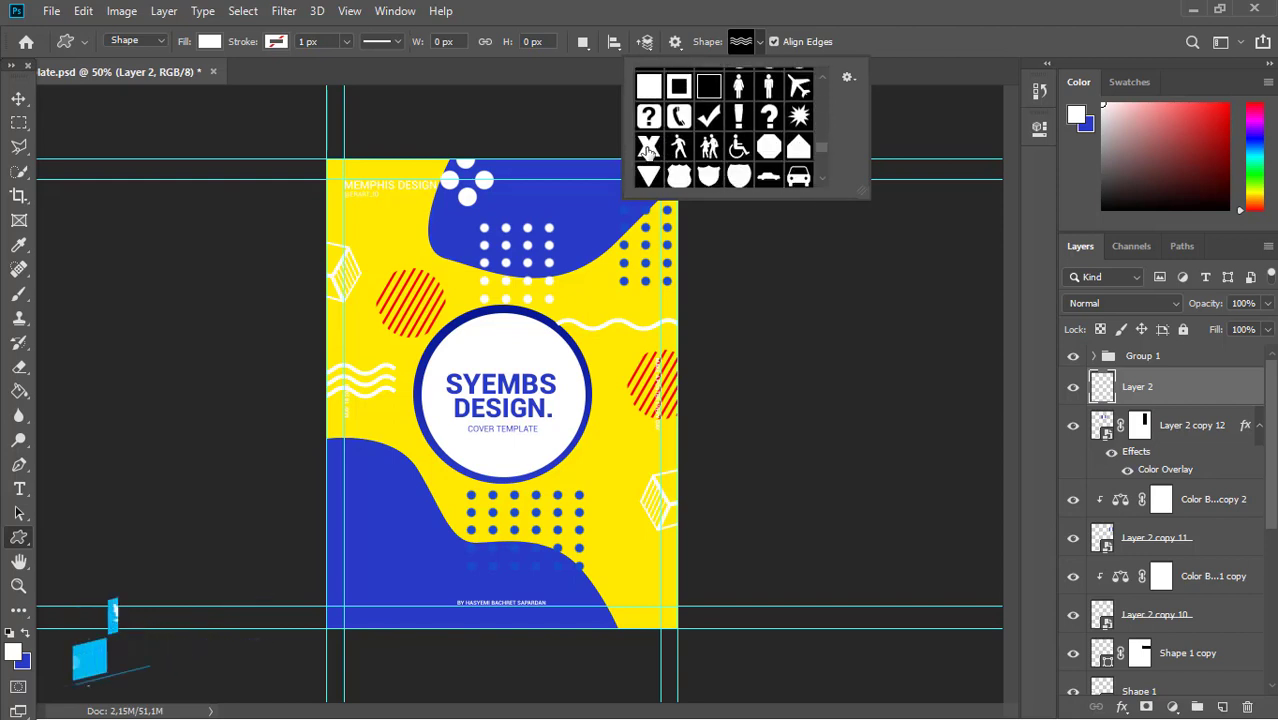
left_click(650, 146)
left_click(761, 40)
left_click(14, 655)
type("ff0000")
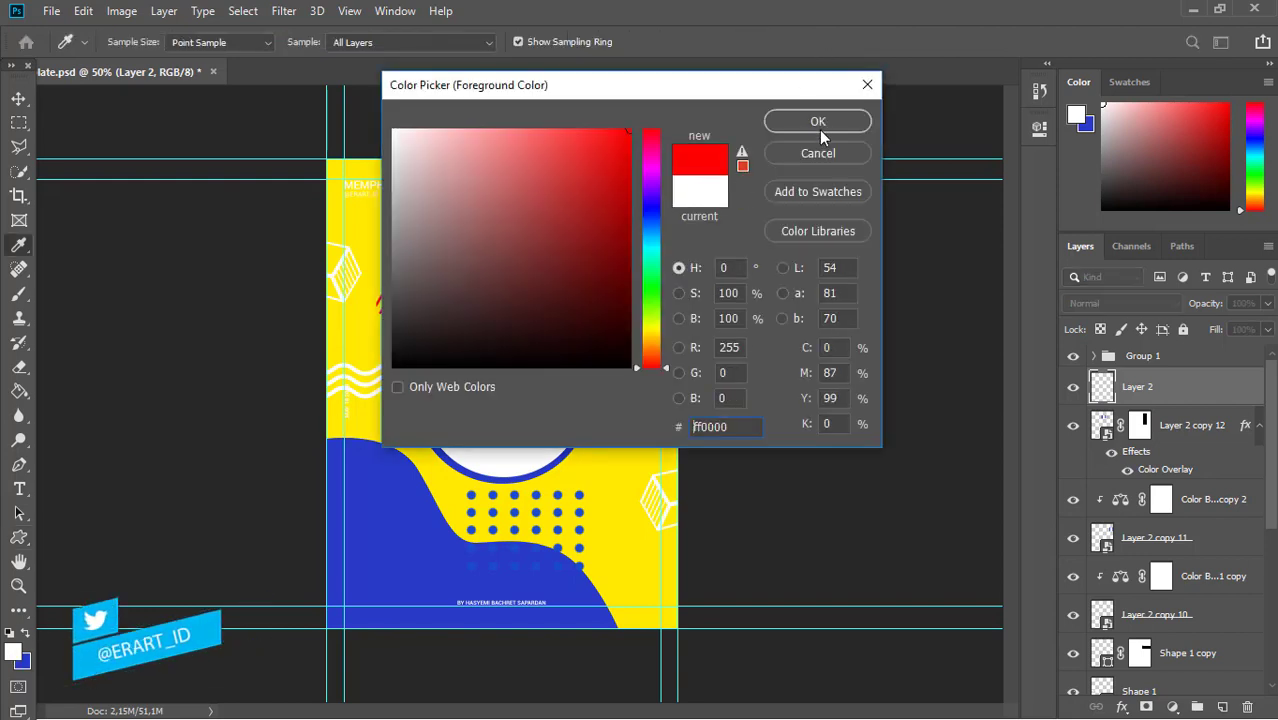
left_click(819, 124)
left_click_drag(568, 202, 590, 220)
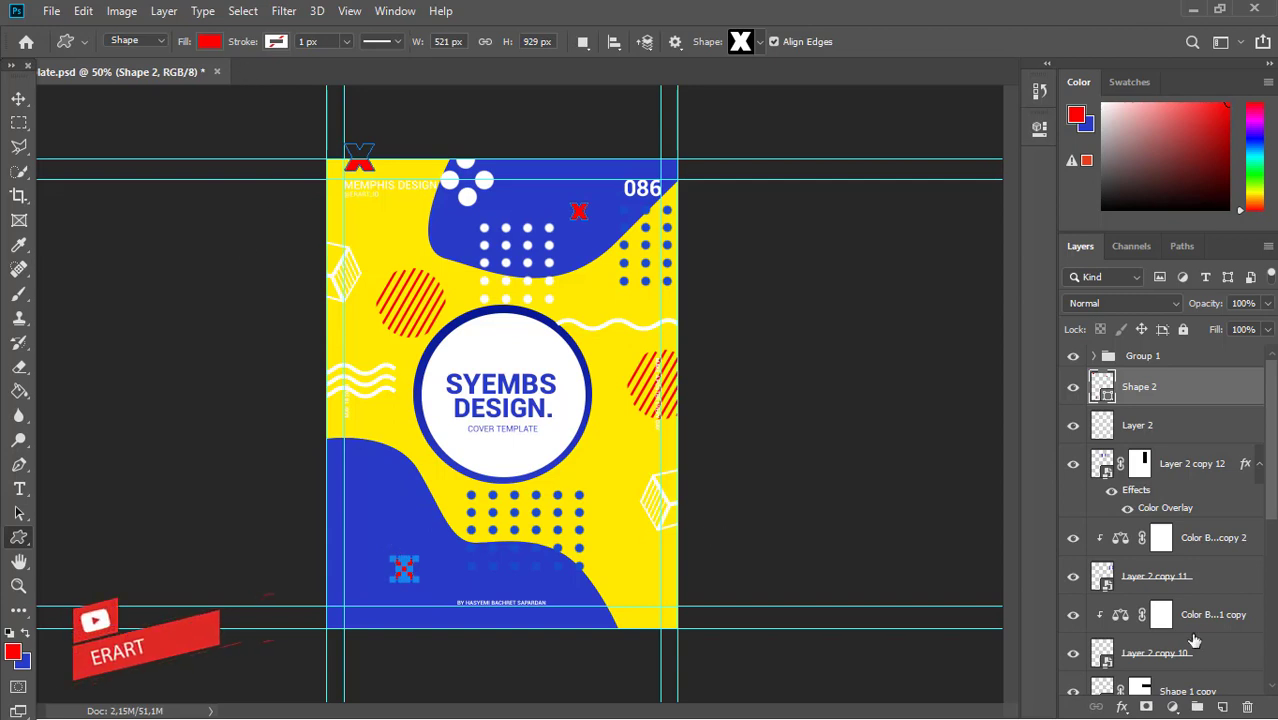
Add a blue X at the title circle's lower-left rim and a light blue X inside its lower right, each on its own layer.
key("ctrl+shift+alt+n")
left_click(209, 41)
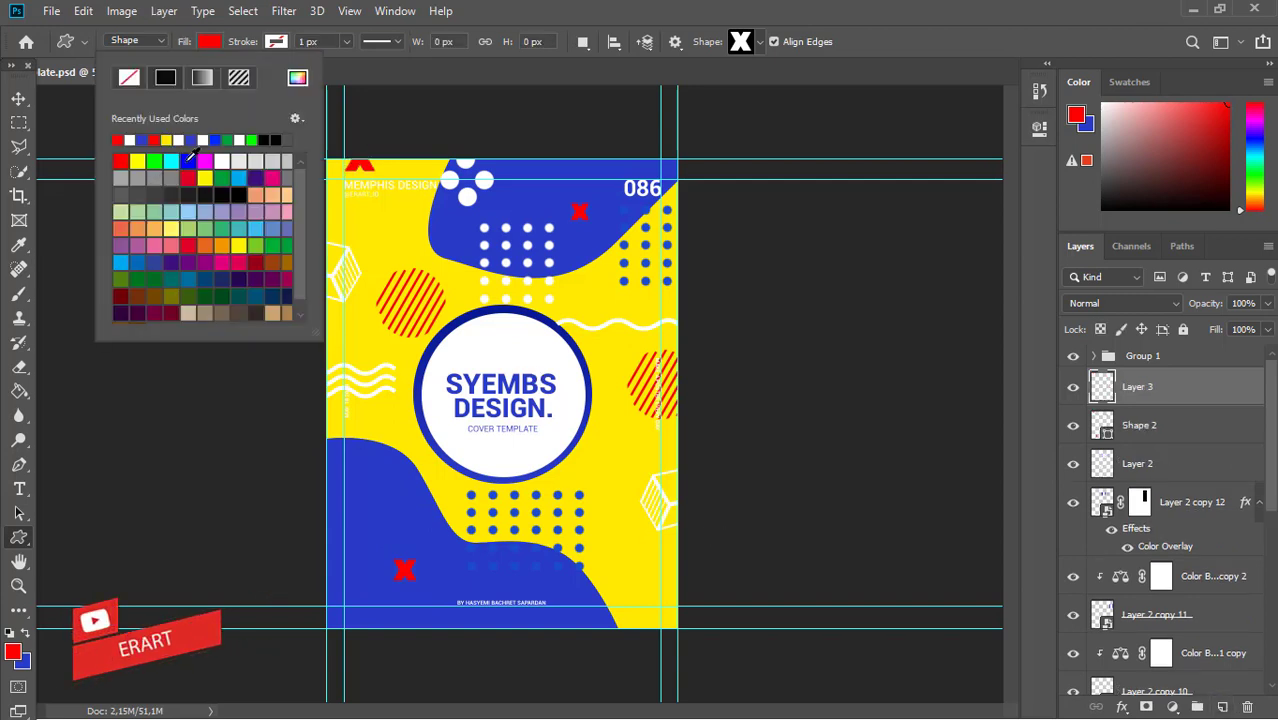
mouse_move(437, 475)
left_mouse_down()
mouse_move(460, 445)
mouse_move(542, 461)
left_mouse_up()
key("ctrl+shift+alt+n")
left_click(209, 41)
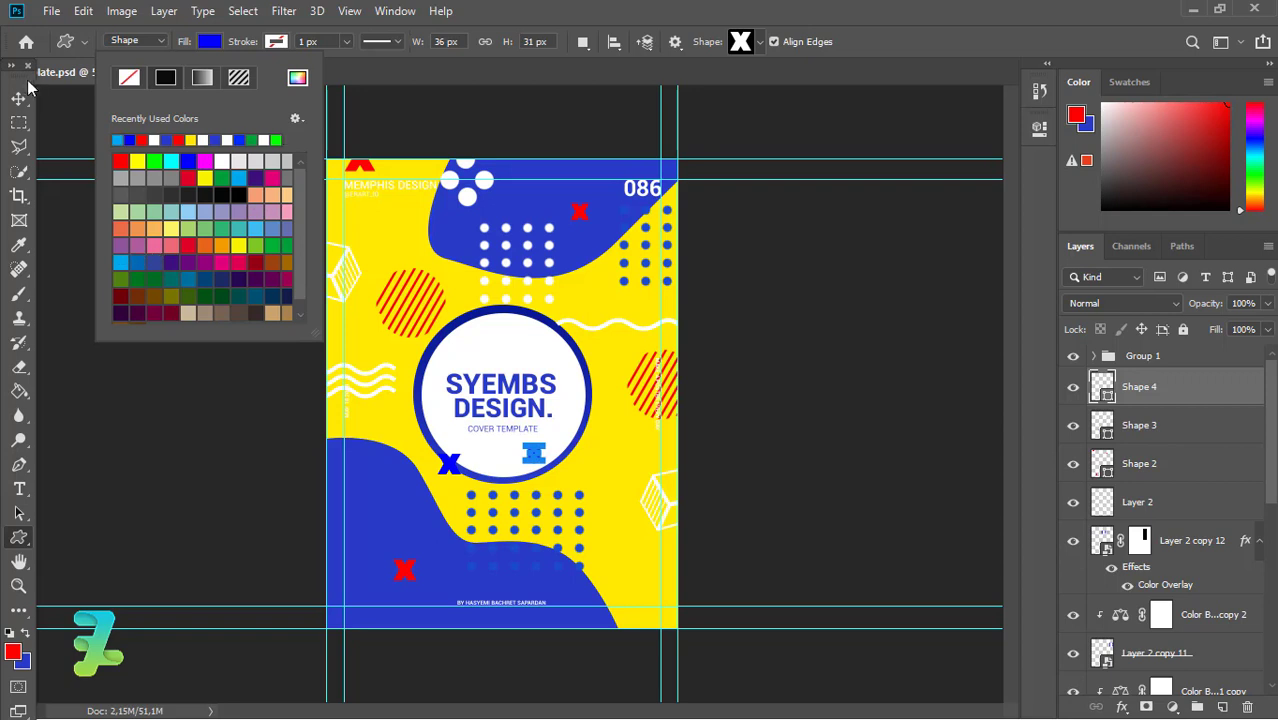
Duplicate the Layer 2 copy 11 dot grid with its Color Balance layer and move the copy to the lower blue shape's upper-left edge.
left_click(22, 96)
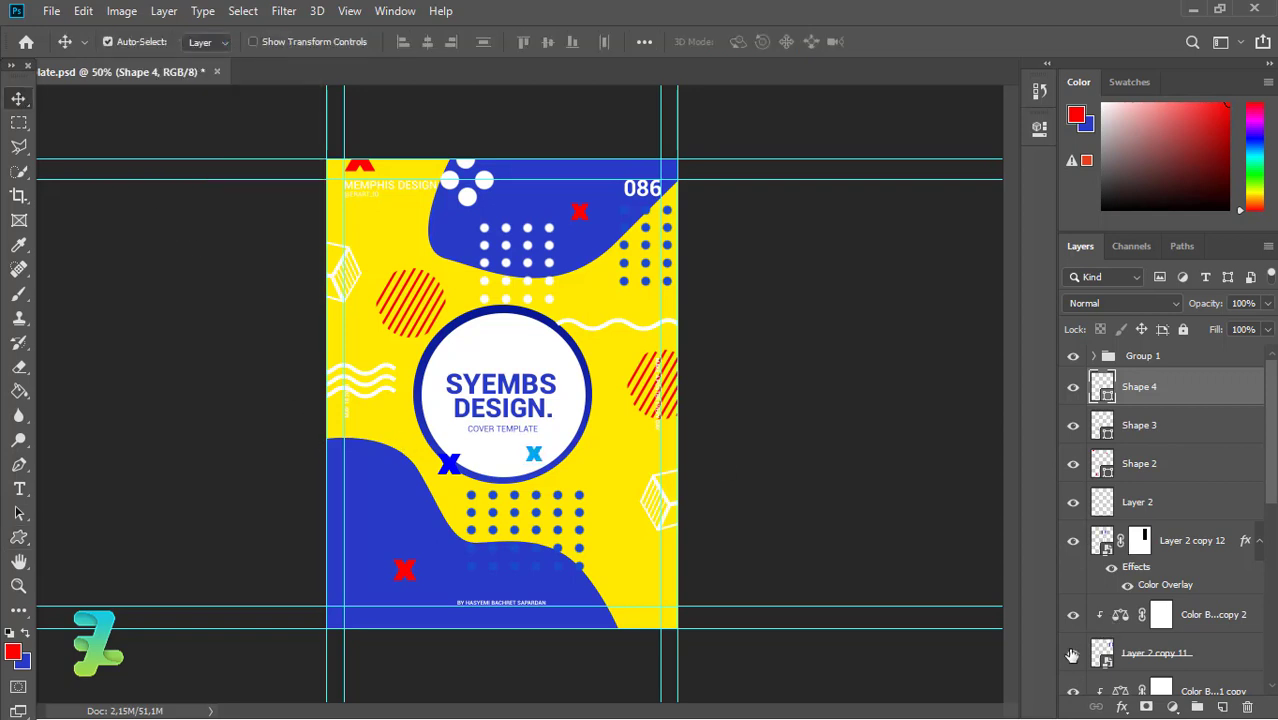
left_click(1073, 652)
left_click(1103, 652)
left_click(1122, 622, "ctrl")
key("ctrl+j")
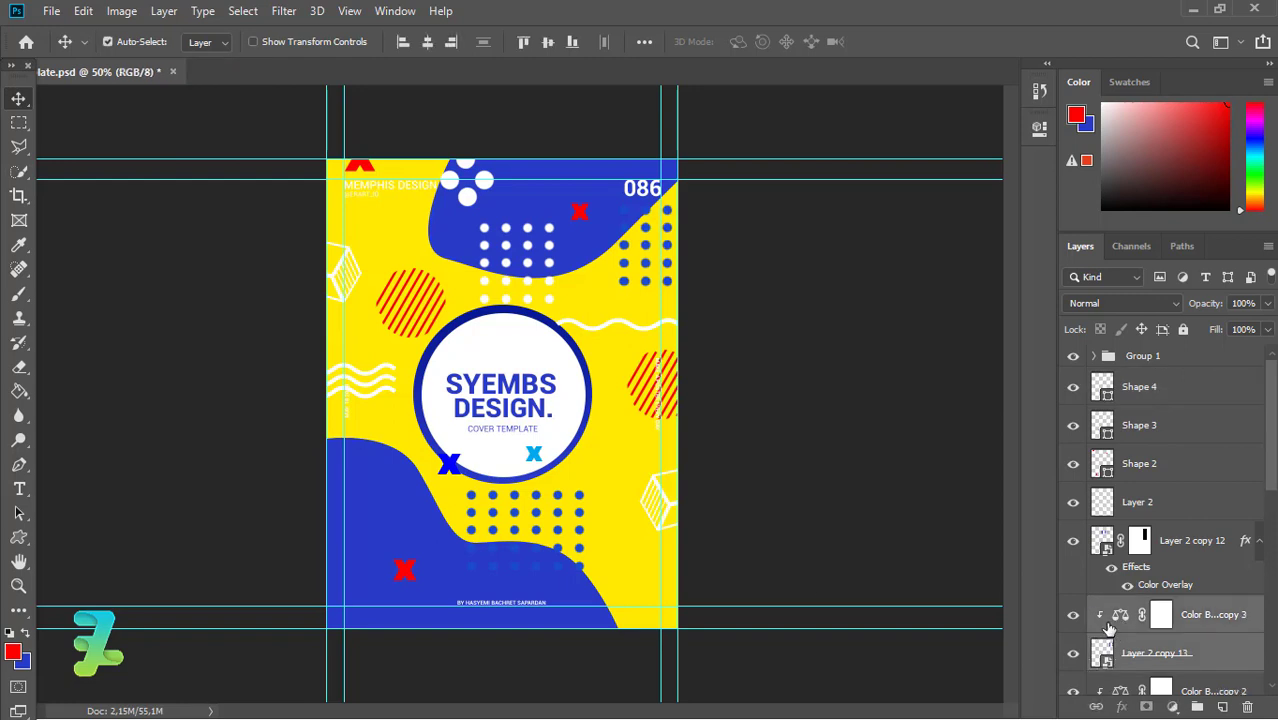
left_click_drag(580, 300, 287, 535)
left_click_drag(405, 470, 452, 450)
Delete the copied Color Balance layer and apply a light red Color Overlay to the dots at the poster's left edge.
left_click(1233, 621)
key("Delete")
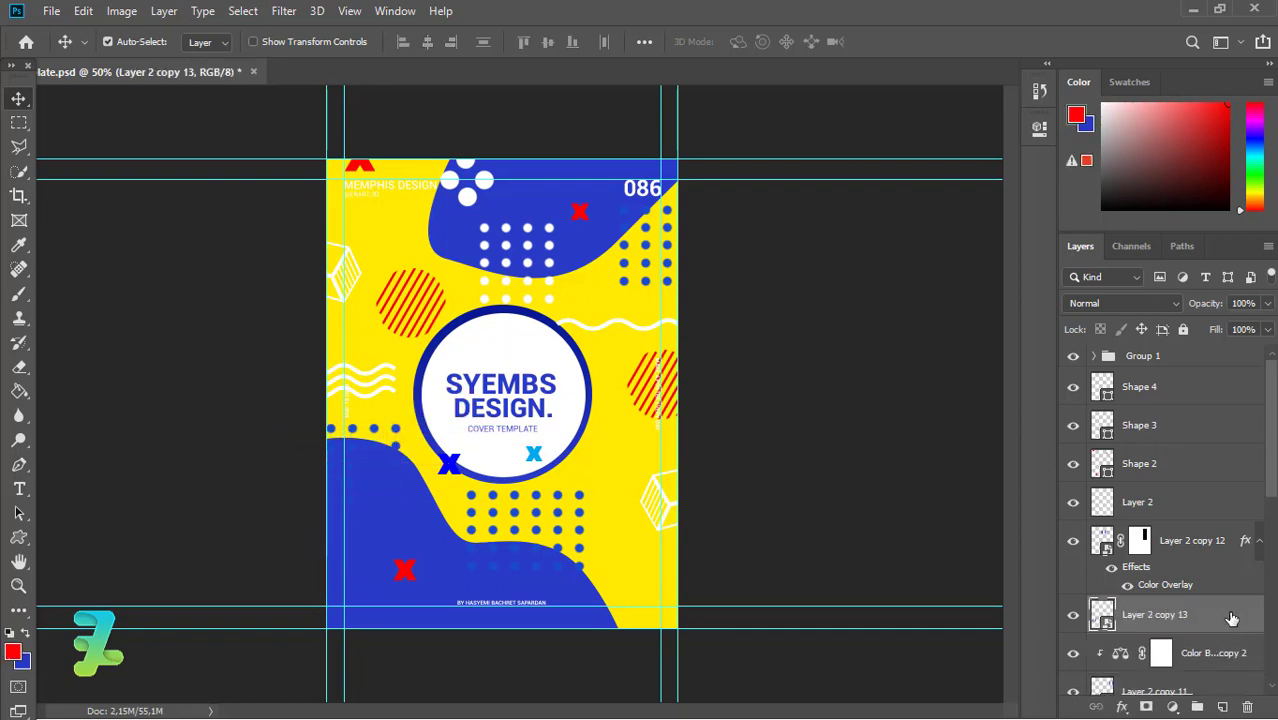
double_click(1233, 621)
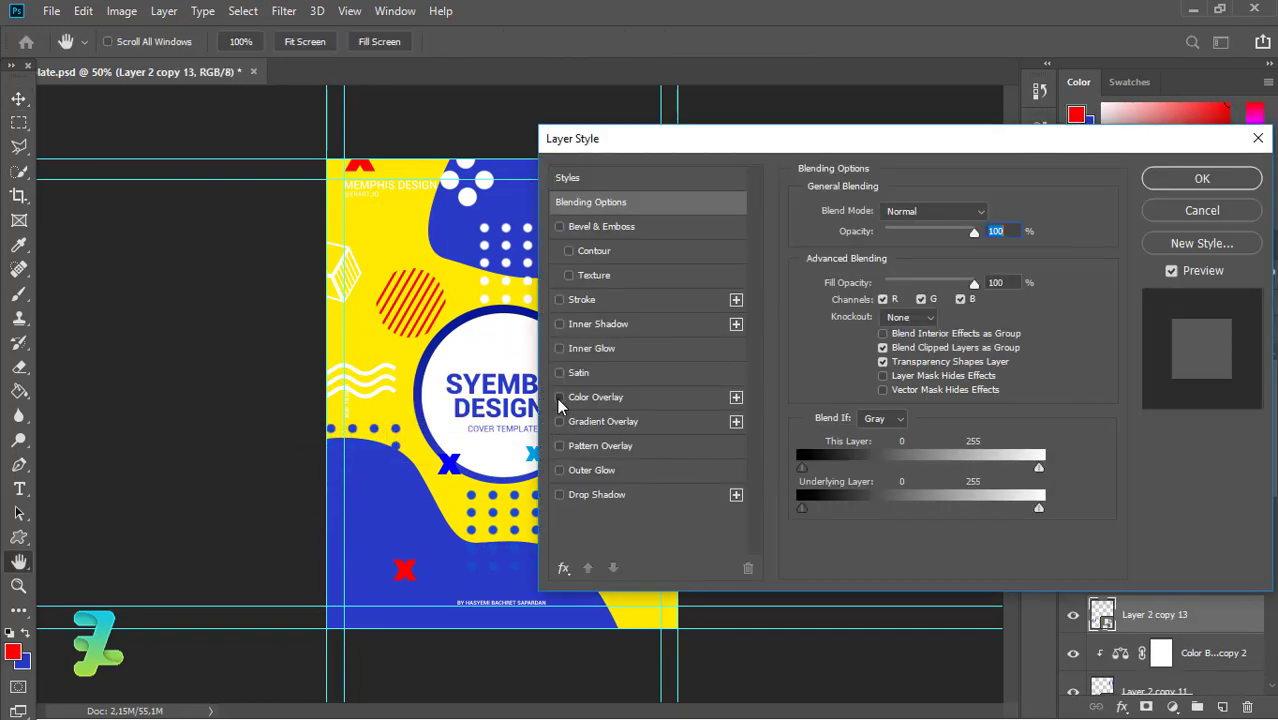
left_click(559, 399)
left_click(992, 213)
left_click(571, 127)
left_click(819, 121)
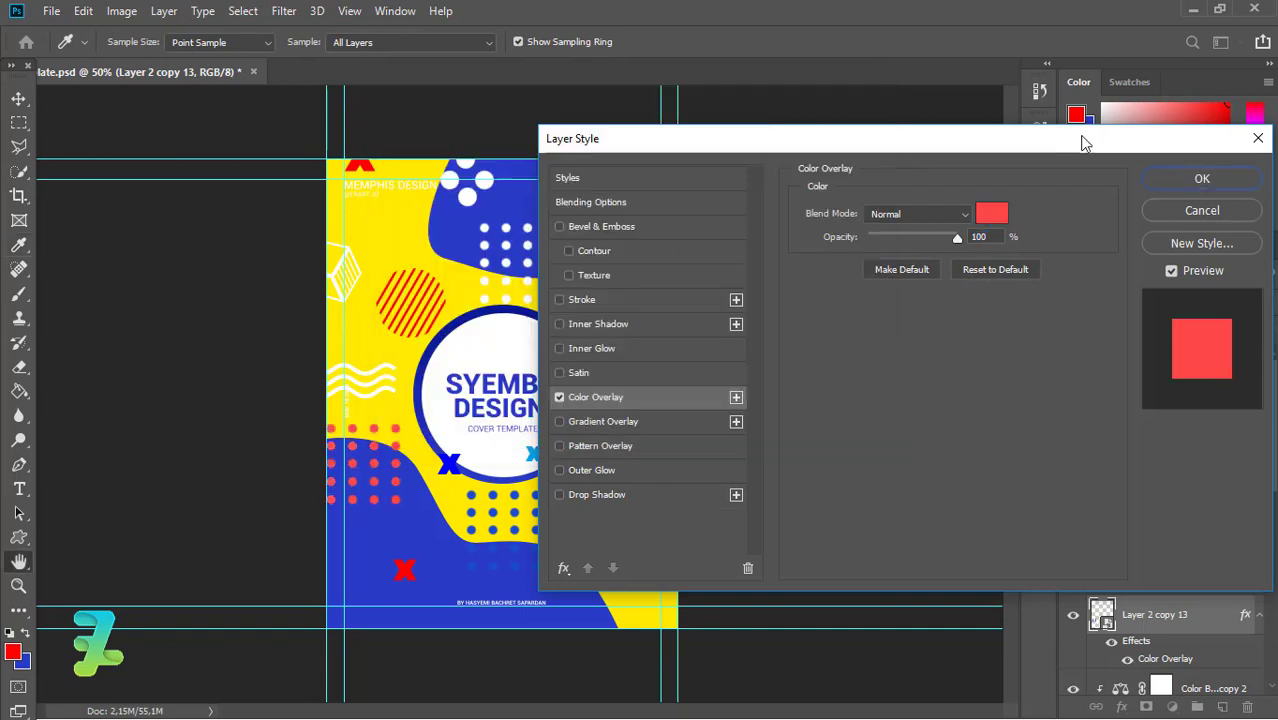
left_click(1160, 185)
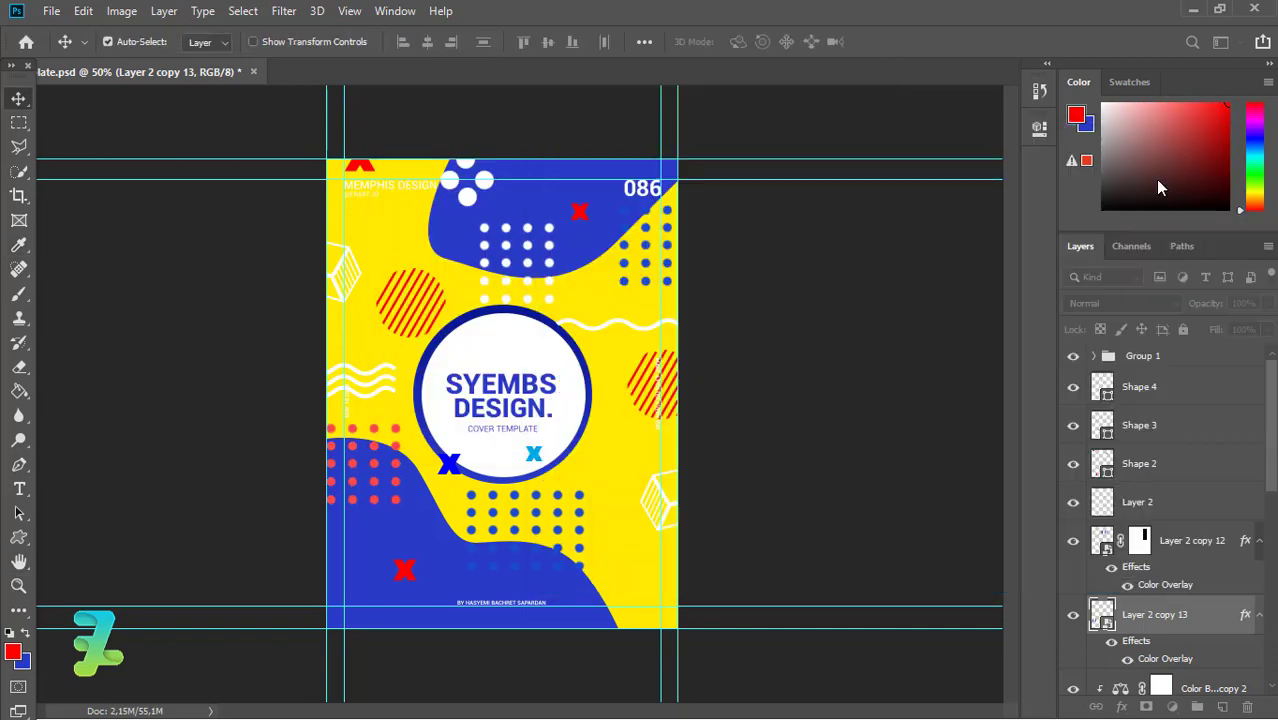
right_click(20, 538)
left_click(95, 550)
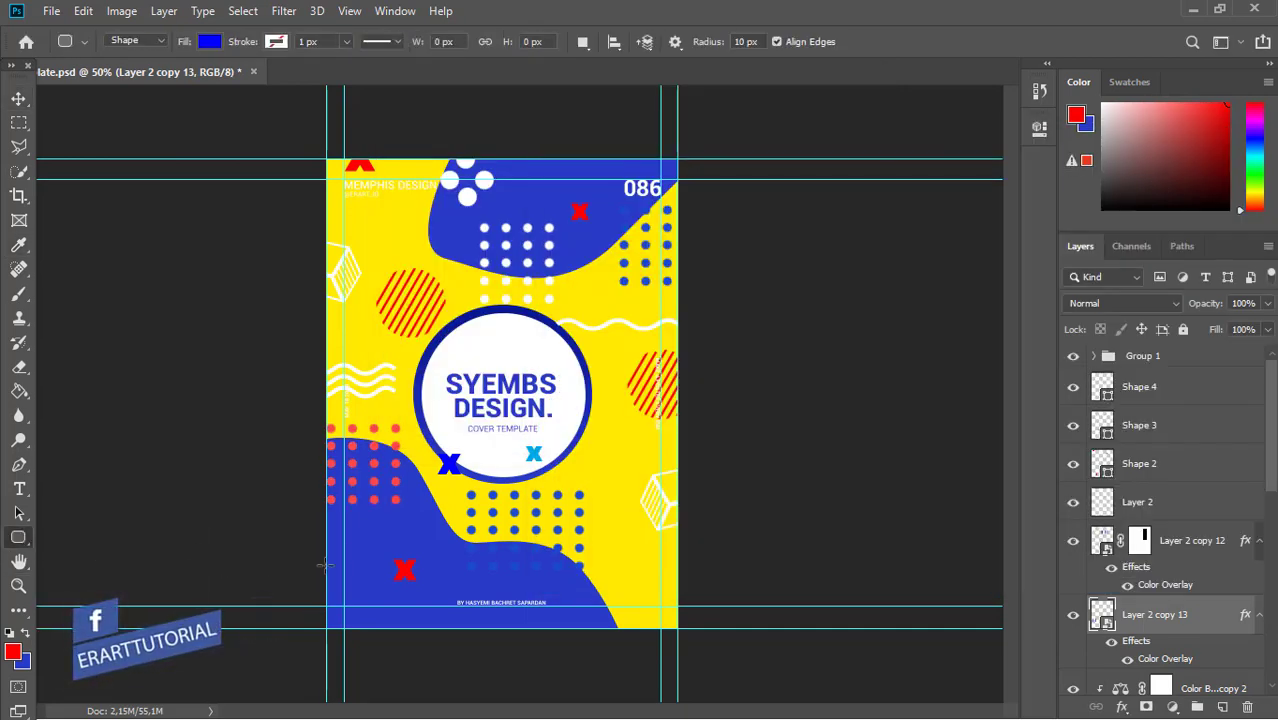
left_click_drag(395, 498, 392, 500)
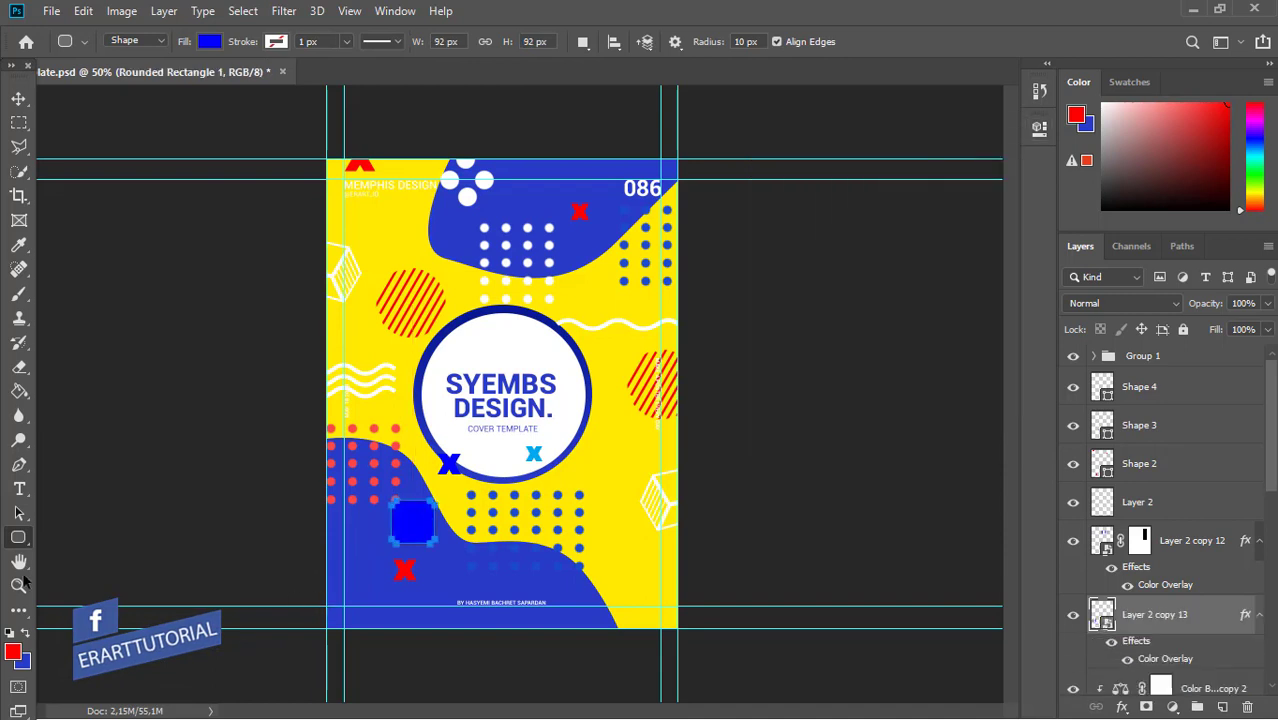
key("ctrl+z")
Draw an unfilled 100 px circle with a white 16.61 px stroke on the lower blue shape above the red X.
right_click(18, 538)
left_click(96, 573)
left_click(209, 41)
left_click(196, 78)
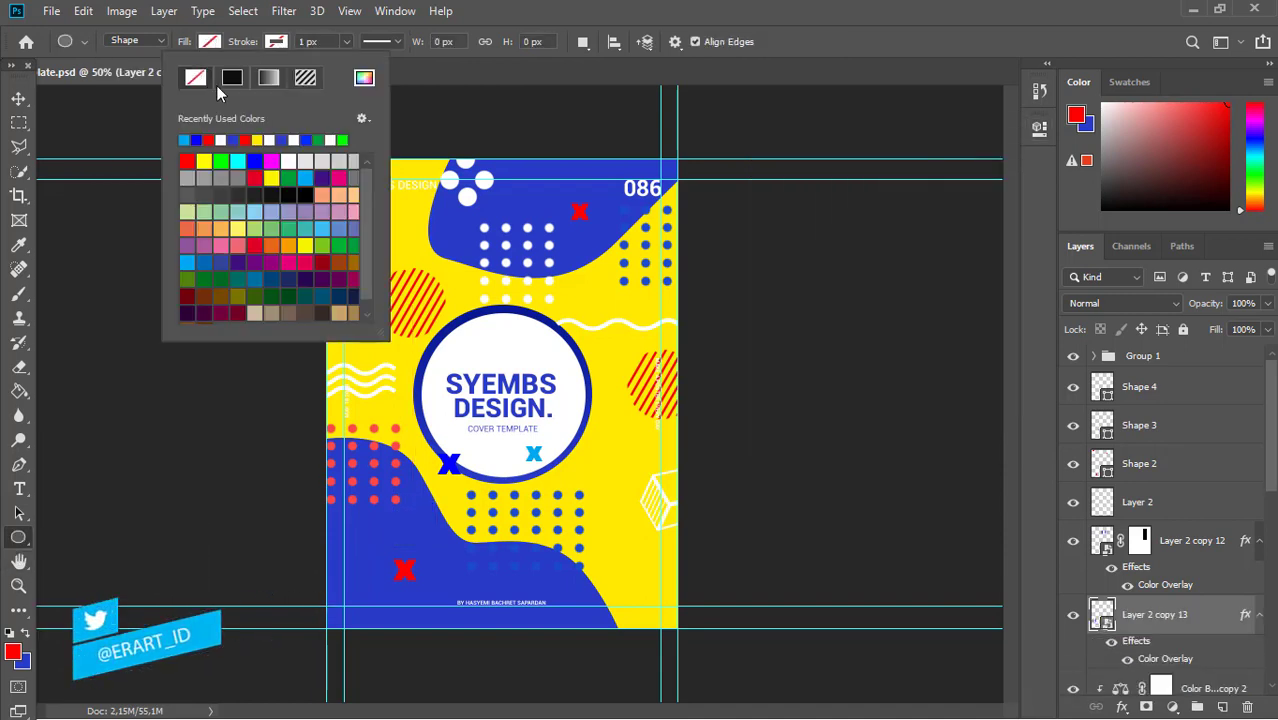
left_click(408, 531)
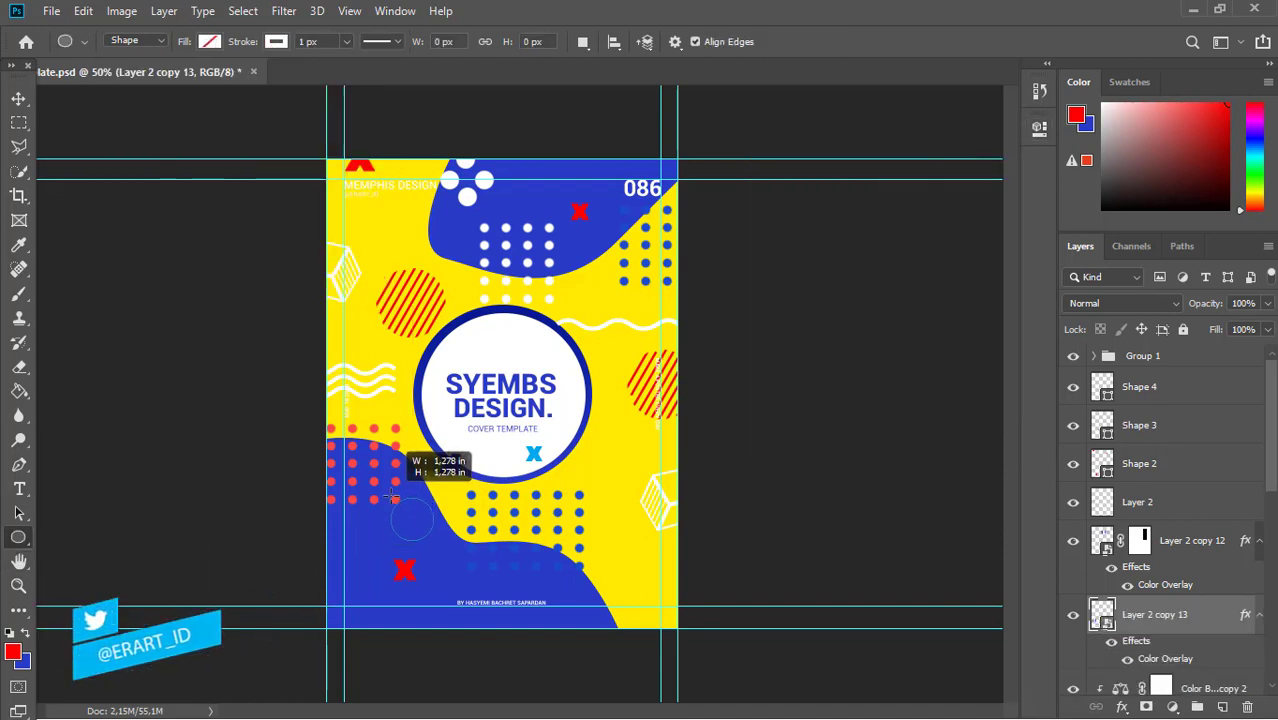
left_click_drag(391, 497, 387, 494)
left_click(347, 42)
left_click_drag(343, 64, 368, 66)
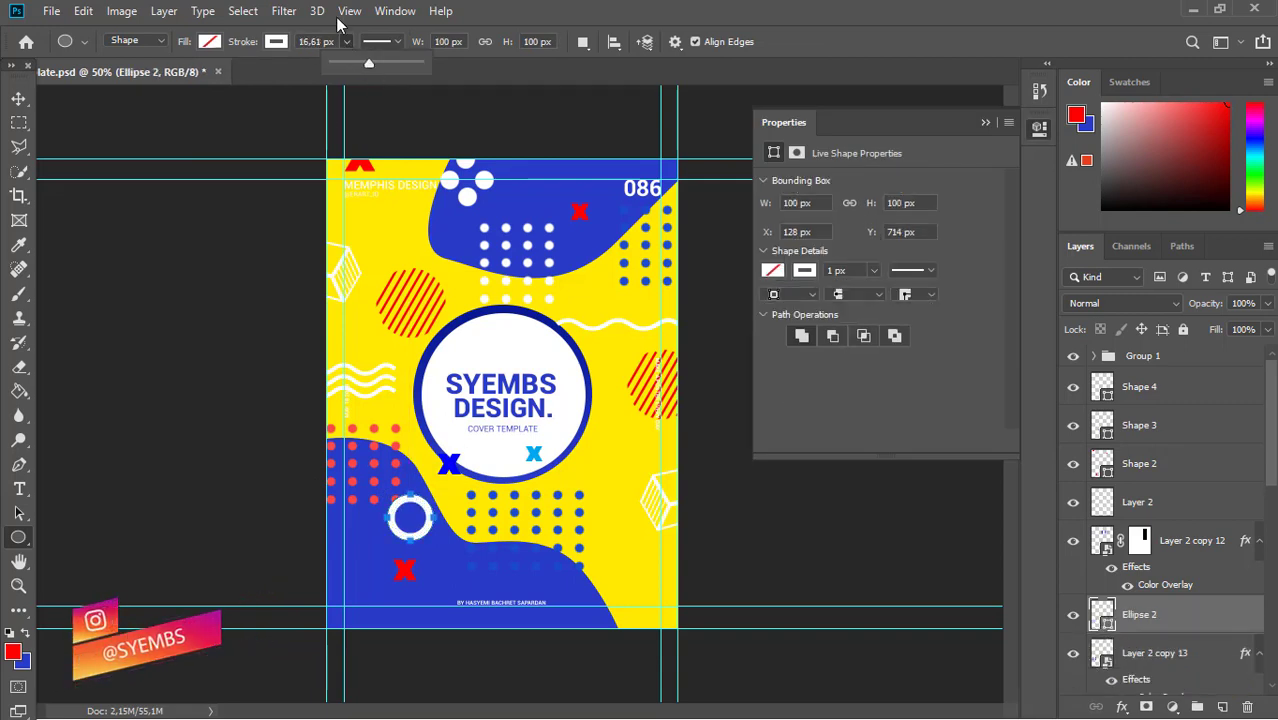
Mask the white ring down to its upper half and rotate the resulting arc 45°.
left_click(18, 122)
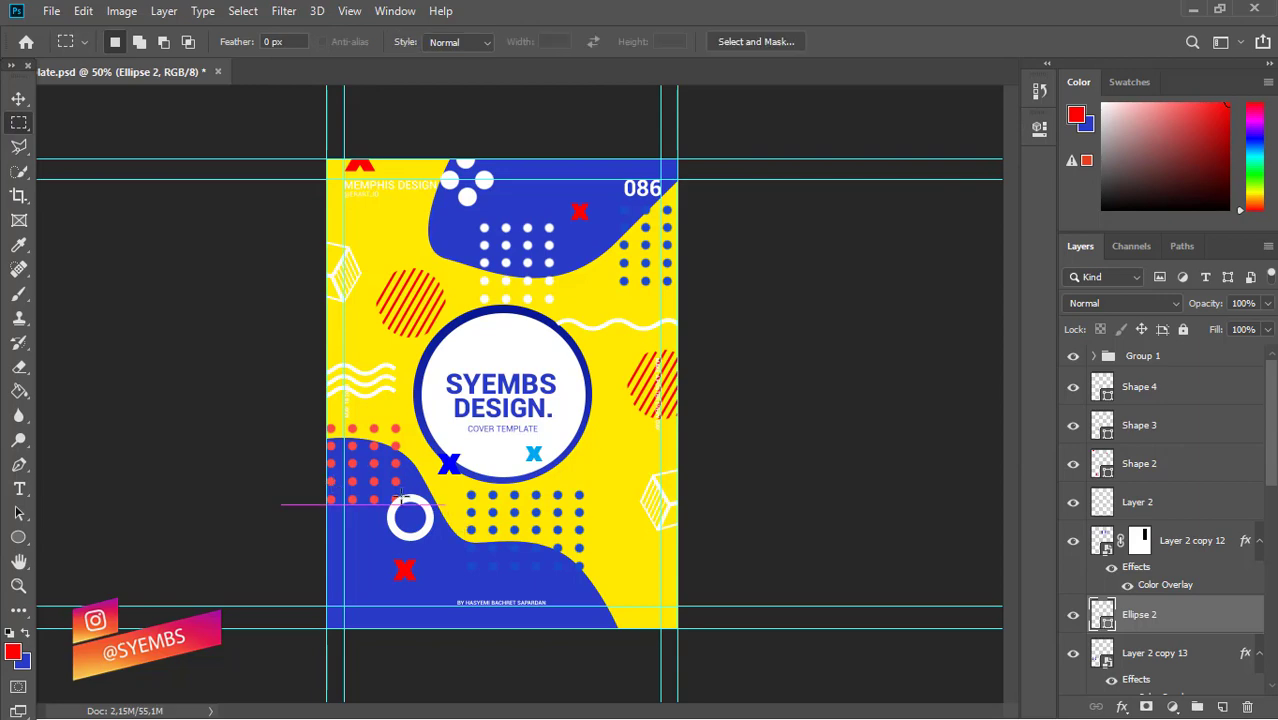
left_click_drag(345, 473, 458, 517)
left_click(1146, 706)
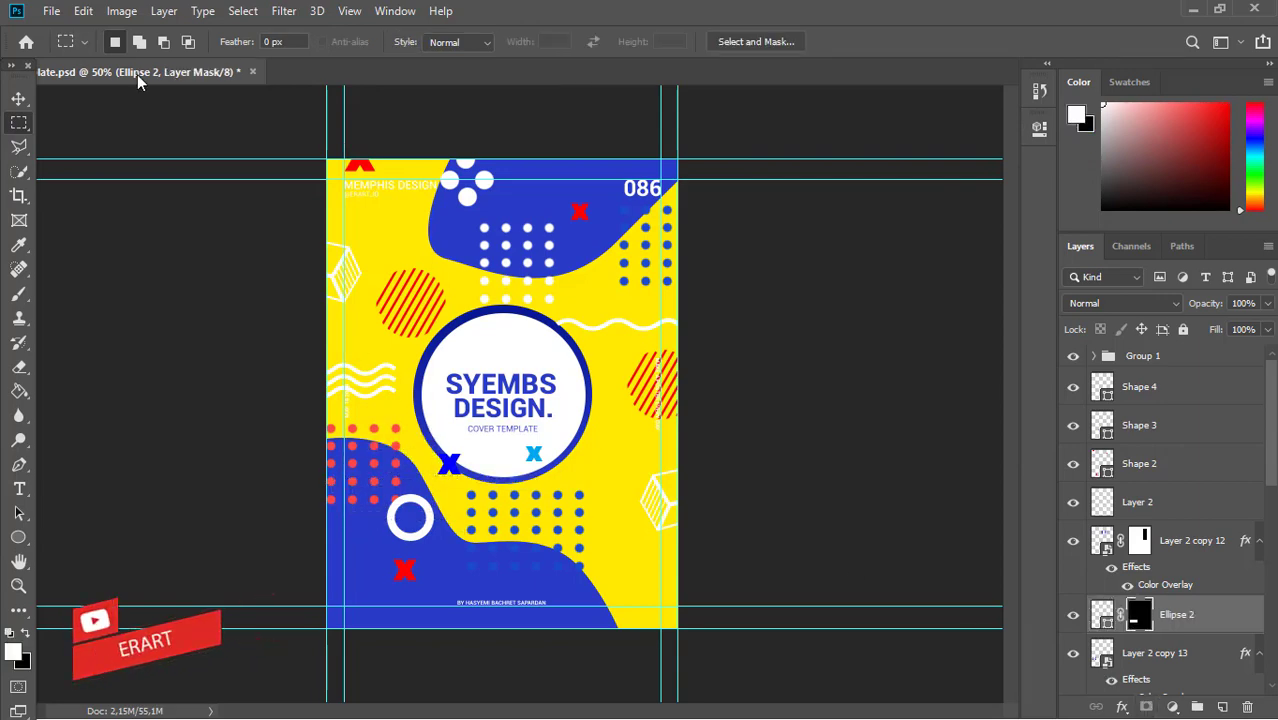
left_click(83, 11)
mouse_move(345, 440)
left_click(379, 479)
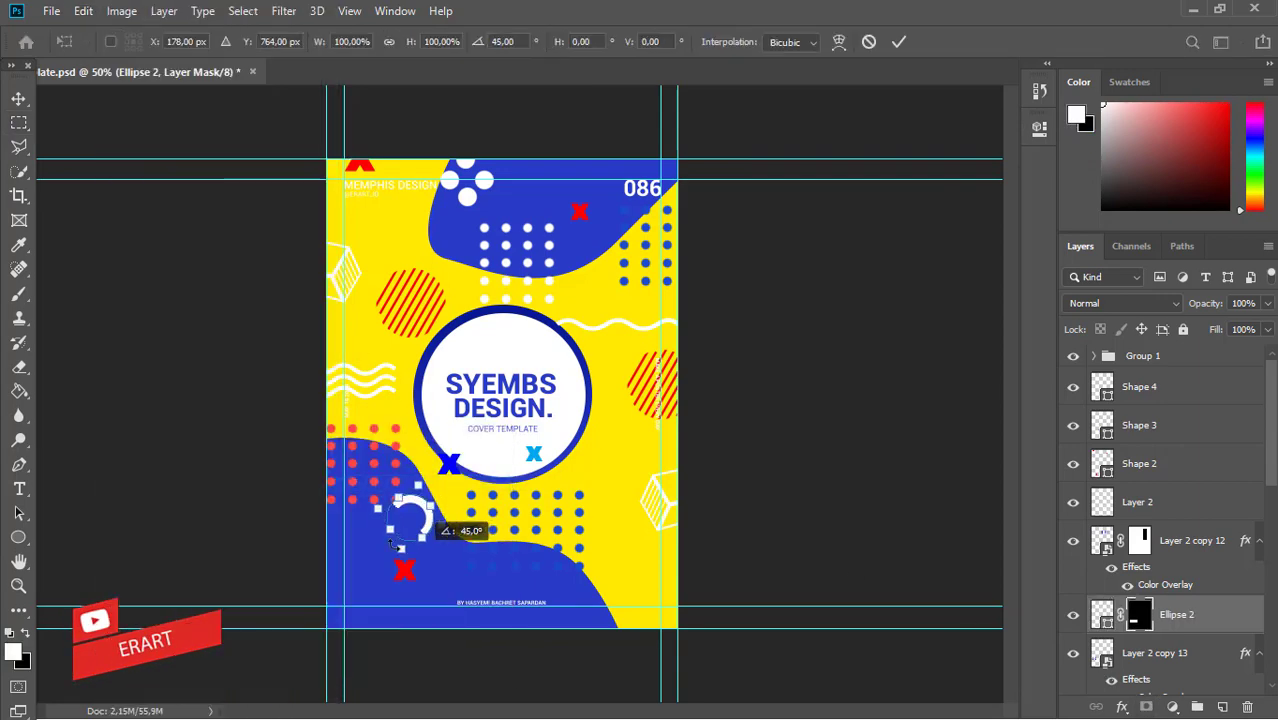
key("Return")
Duplicate the white arc, move the copy to the top of the upper blue shape and rotate it 135°.
key("ctrl+j")
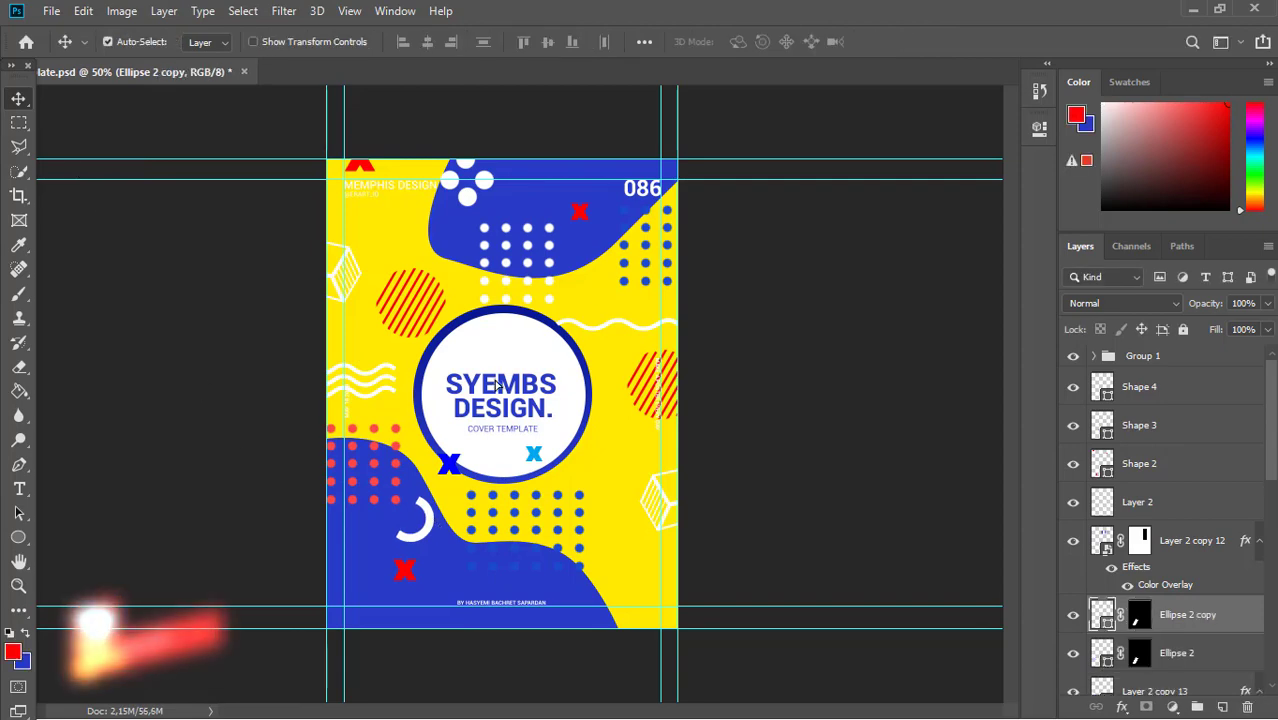
left_click_drag(430, 515, 568, 174)
left_click(83, 11)
mouse_move(300, 438)
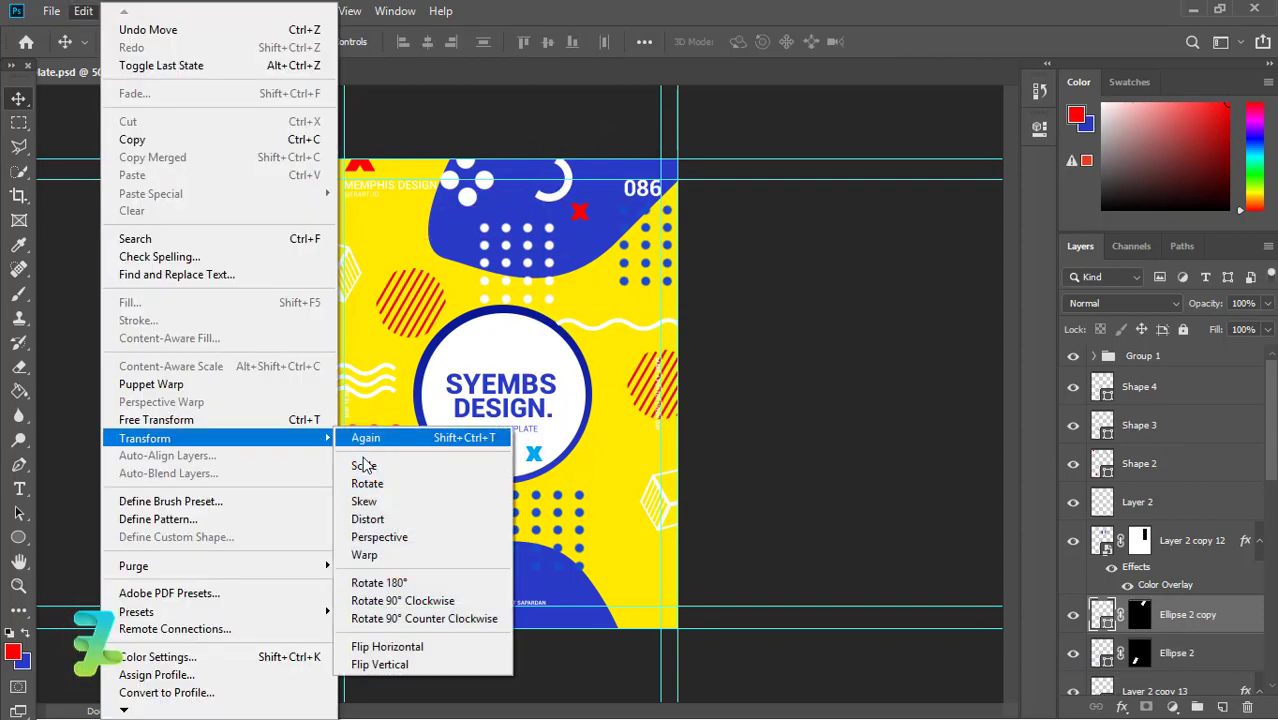
left_click(363, 465)
left_click_drag(589, 128, 543, 131)
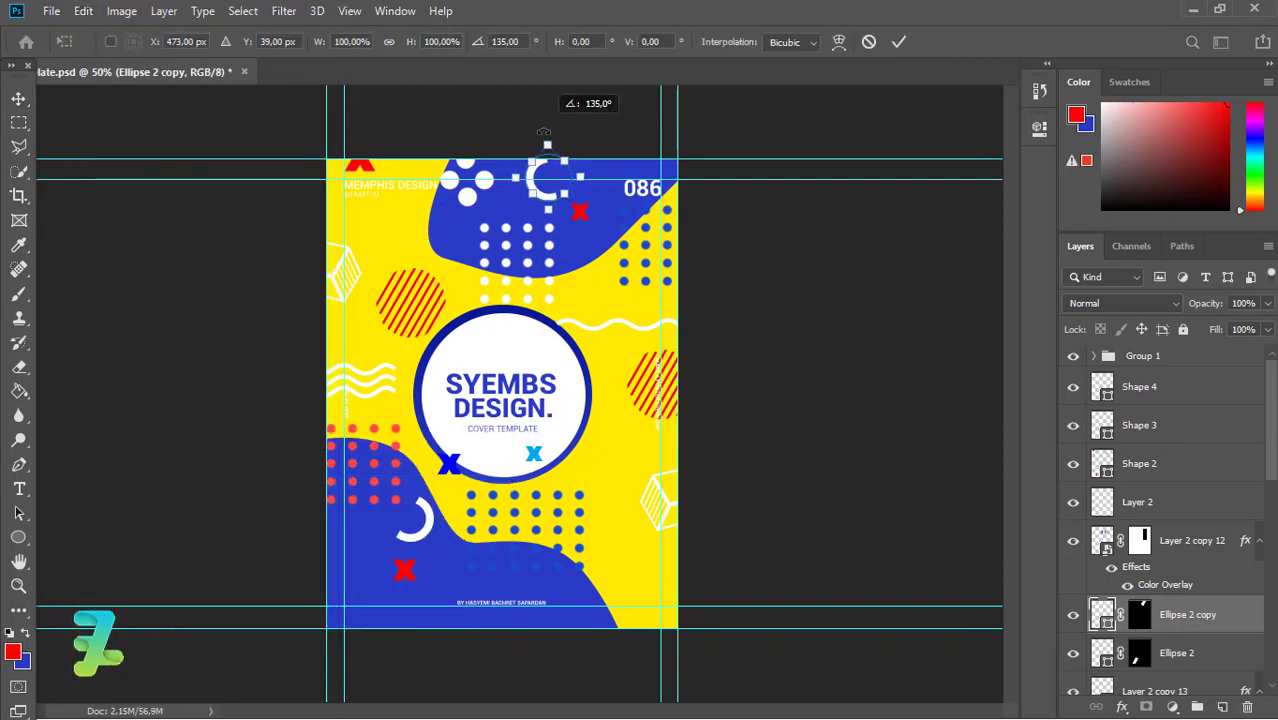
left_click(18, 100)
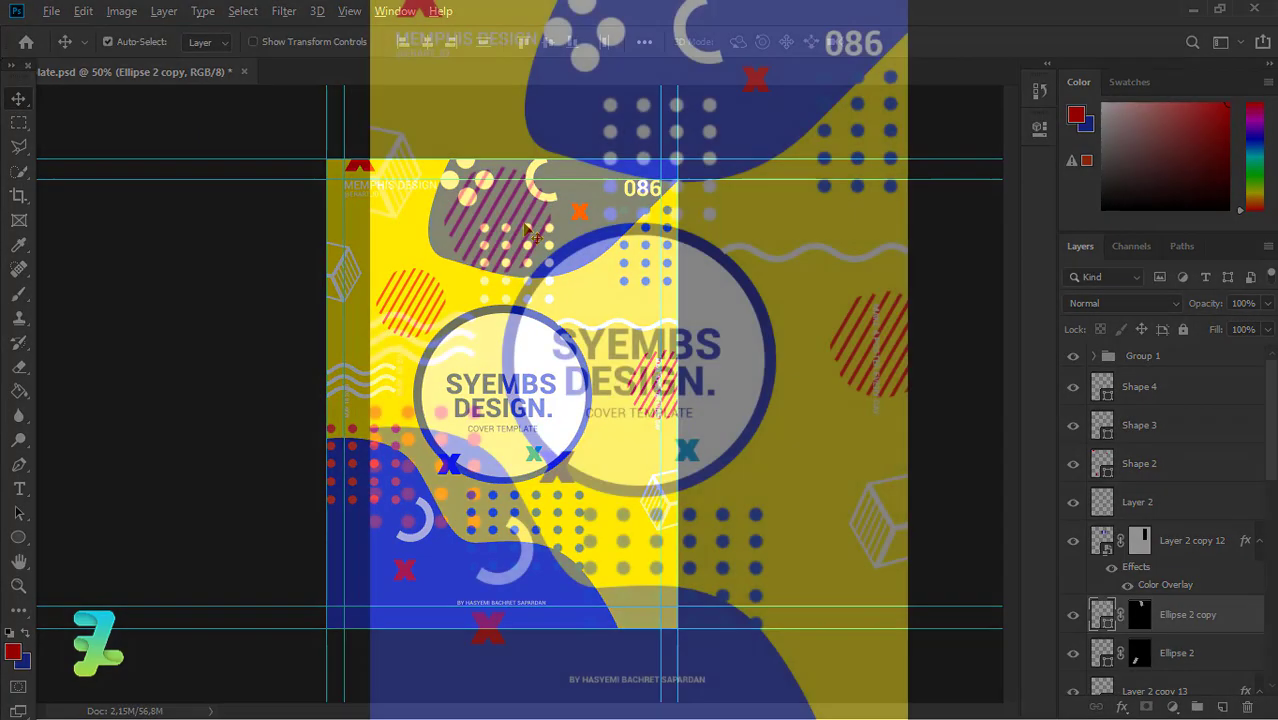